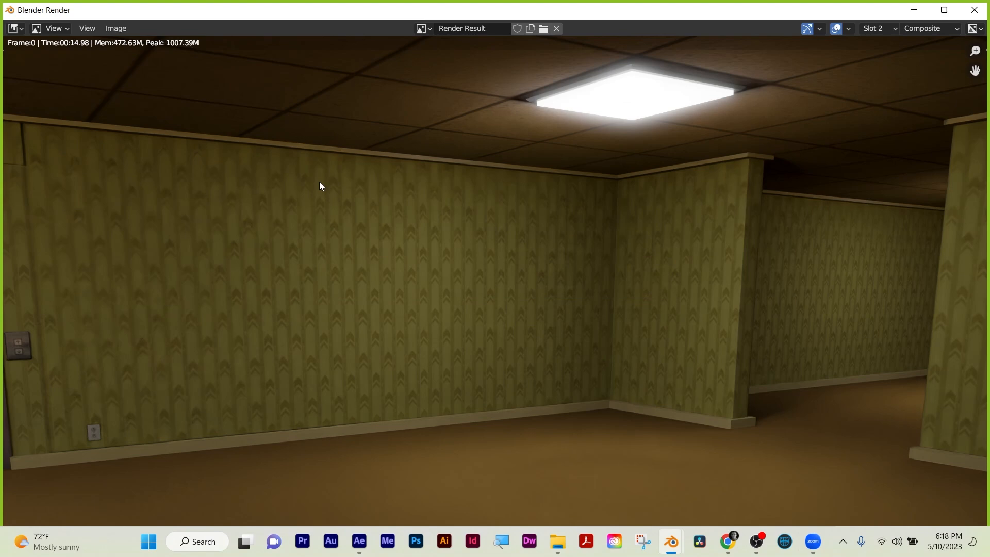
Minimize the render result window and review the Cycles device and sampling settings in the render properties
click(914, 9)
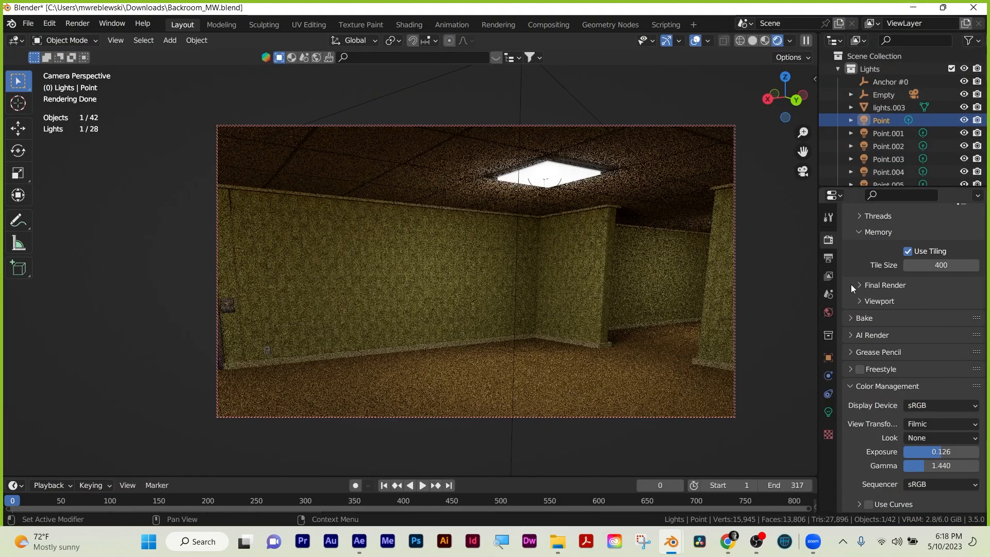
scroll(865, 252, up, 15)
scroll(861, 245, up, 15)
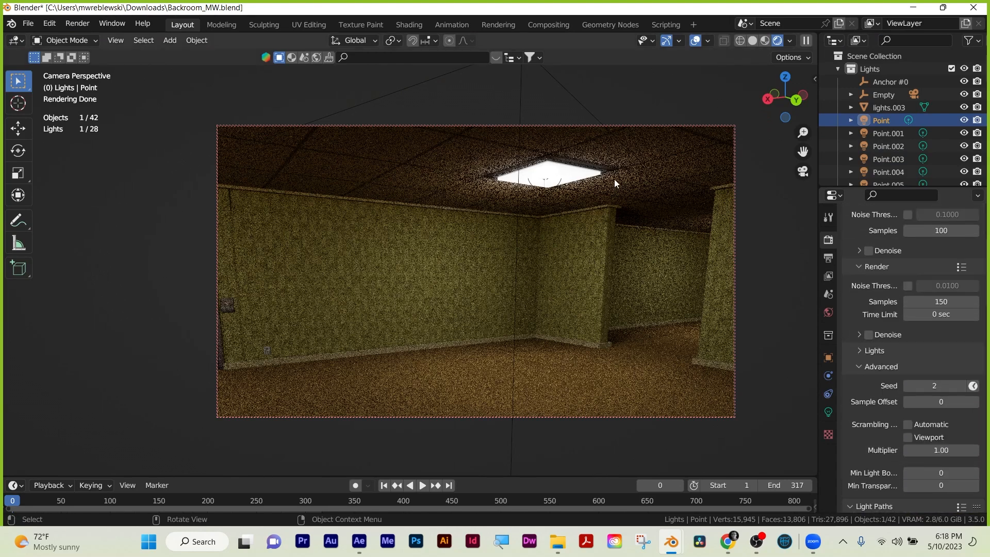
scroll(896, 299, up, 6)
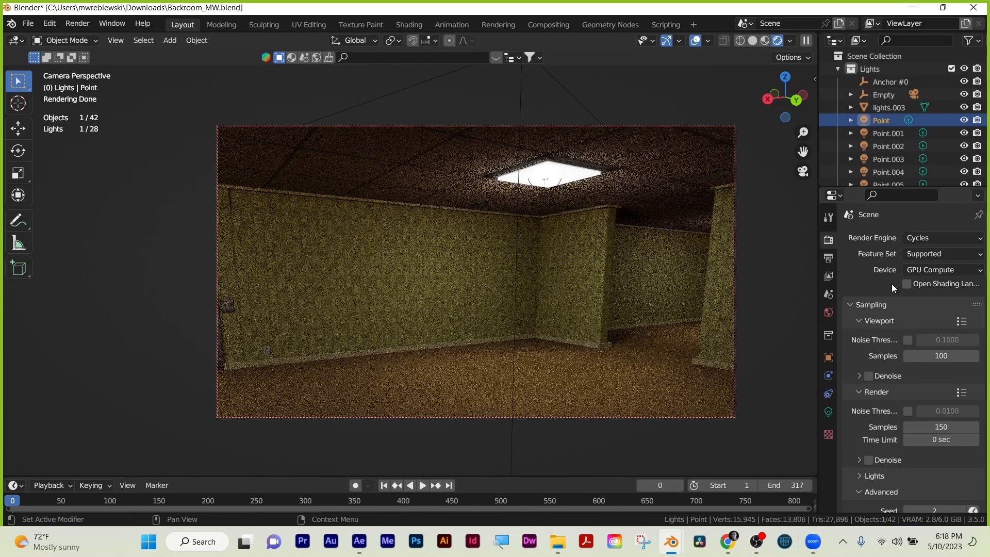
scroll(865, 268, down, 2)
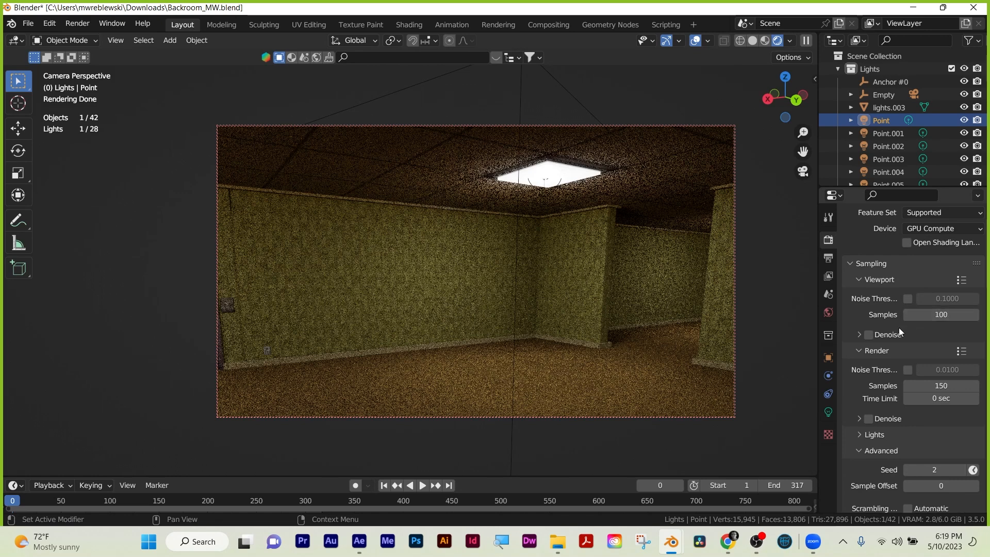
scroll(905, 335, down, 1)
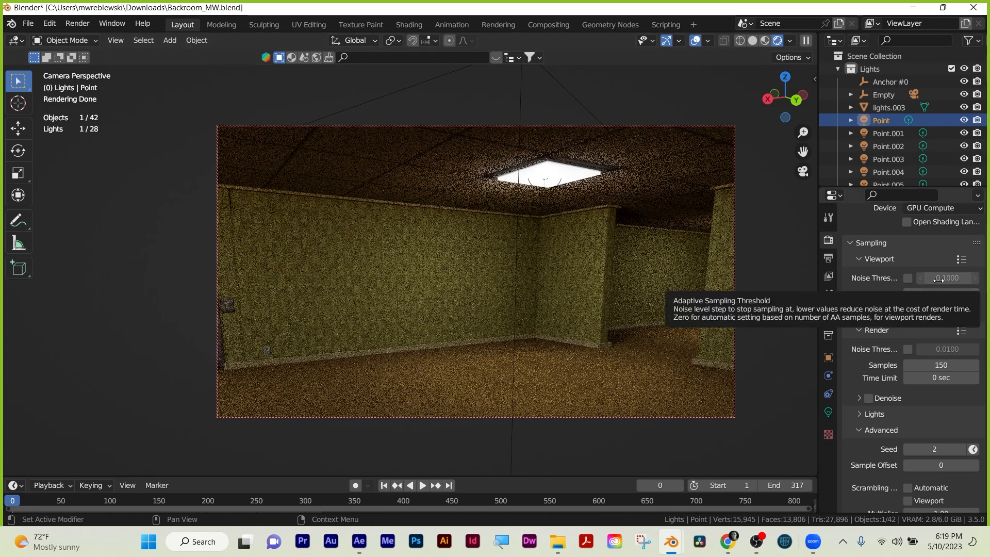
scroll(842, 321, down, 1)
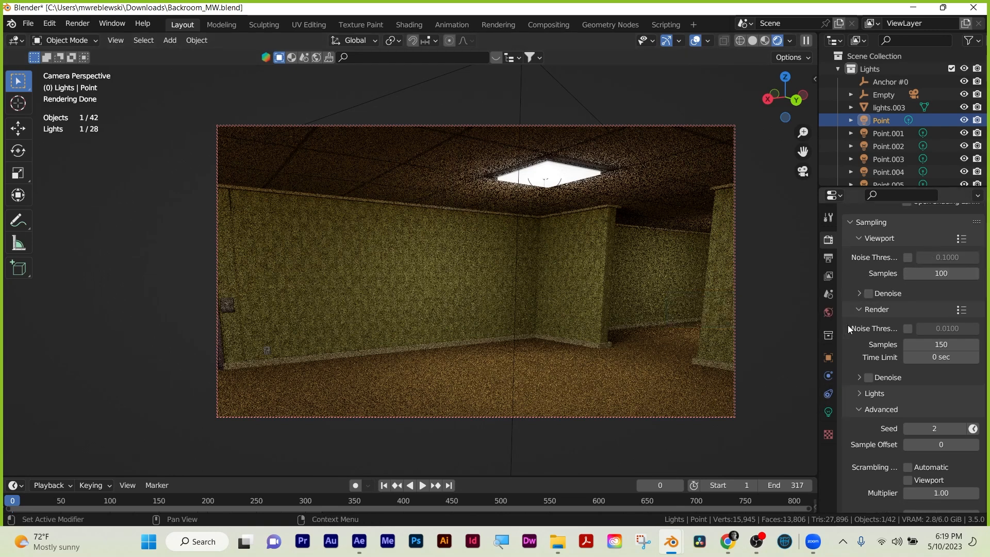
scroll(882, 310, up, 2)
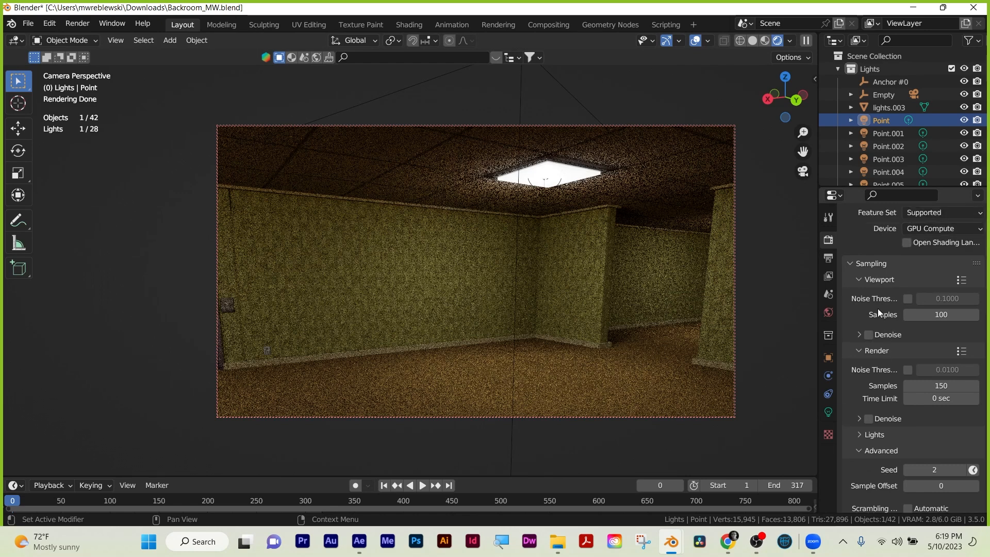
Set the viewport sampling to 40 samples
click(863, 281)
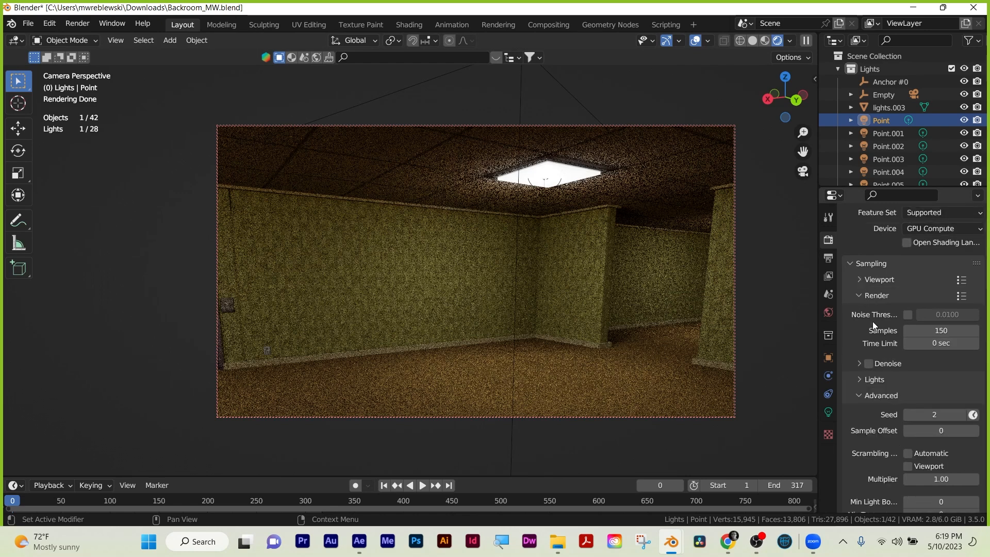
click(861, 280)
click(859, 279)
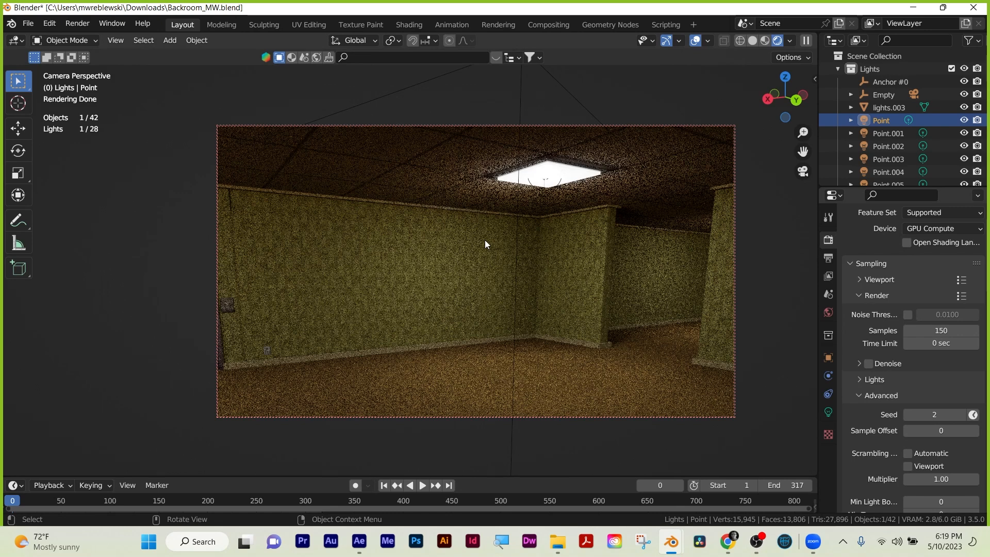
click(858, 279)
click(940, 314)
text(40)
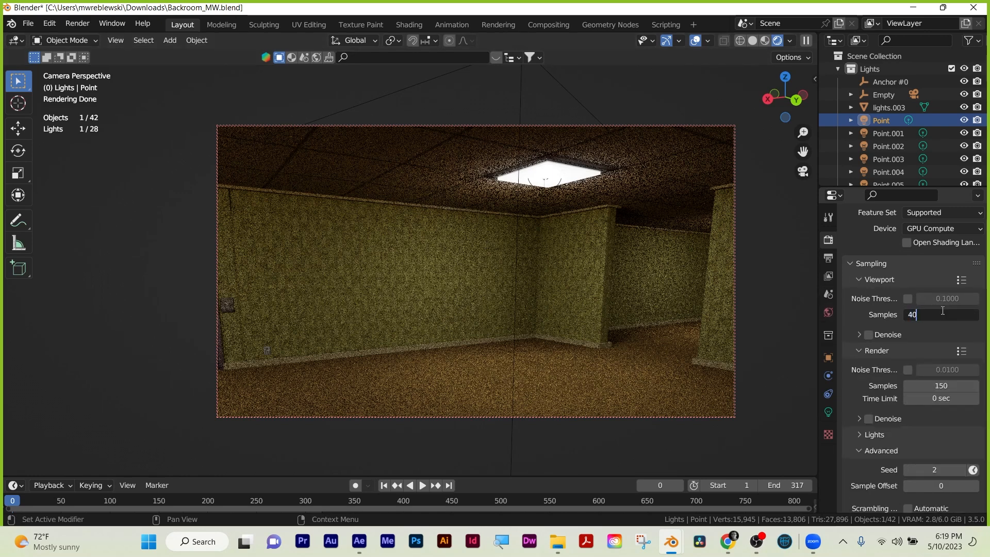
key(Return)
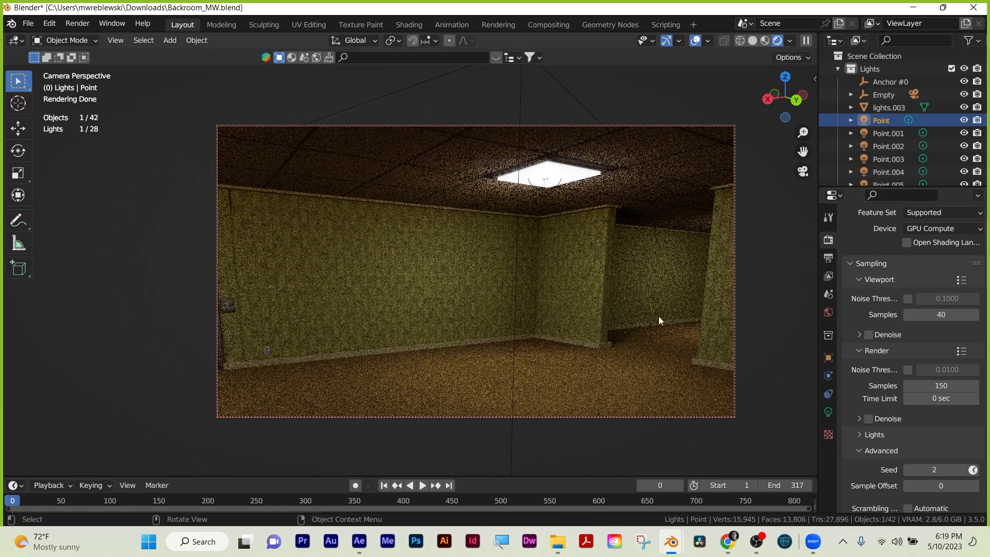
Preview the animation in the rendered camera view, pausing at frame 101 and again at frame 220
key(space)
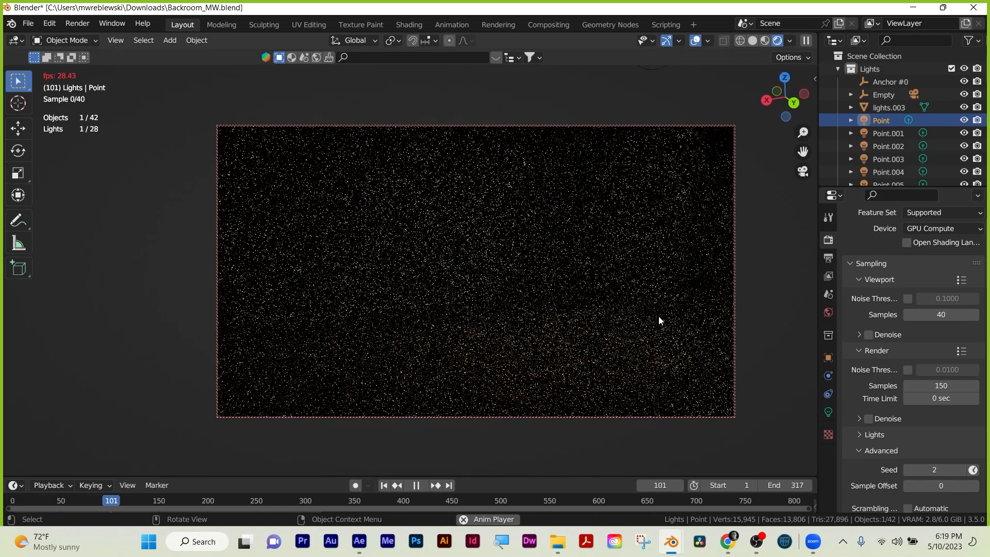
key(space)
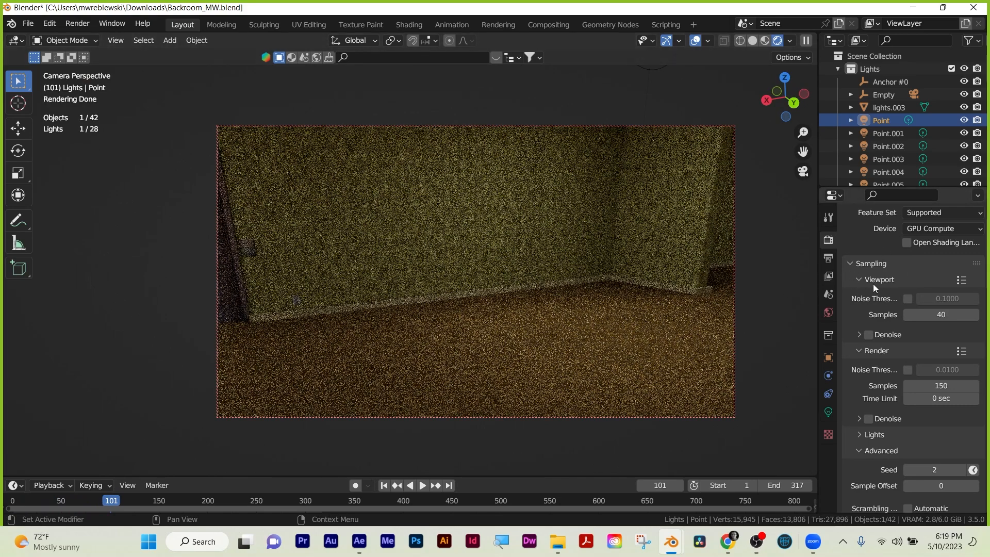
key(space)
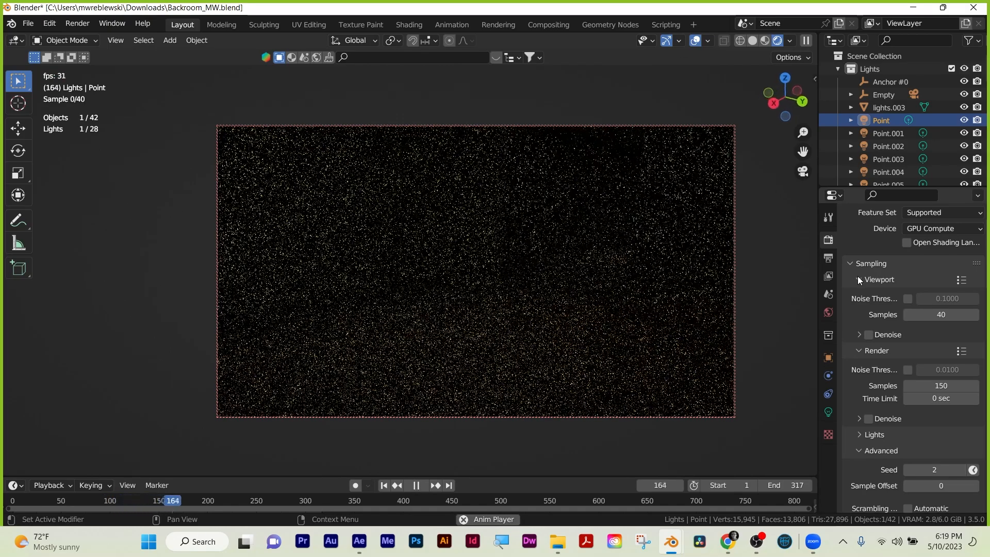
key(space)
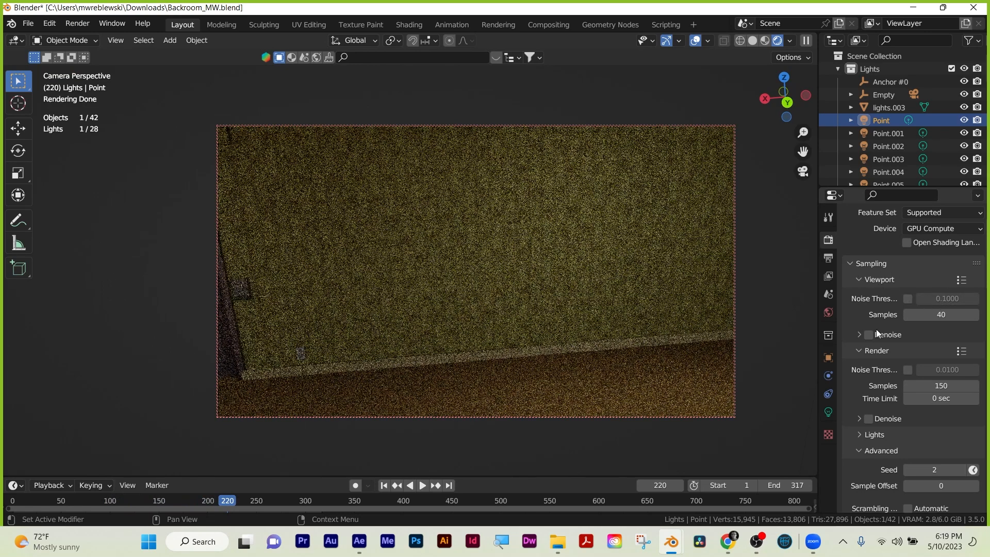
Collapse the Viewport and Advanced sampling settings and set the Transparent max bounces to 0
click(858, 281)
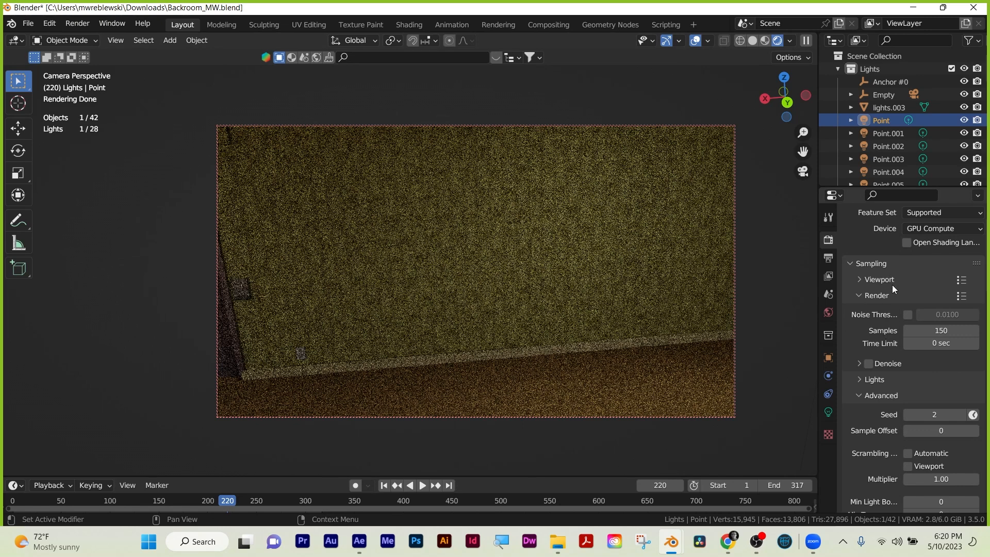
scroll(856, 332, down, 5)
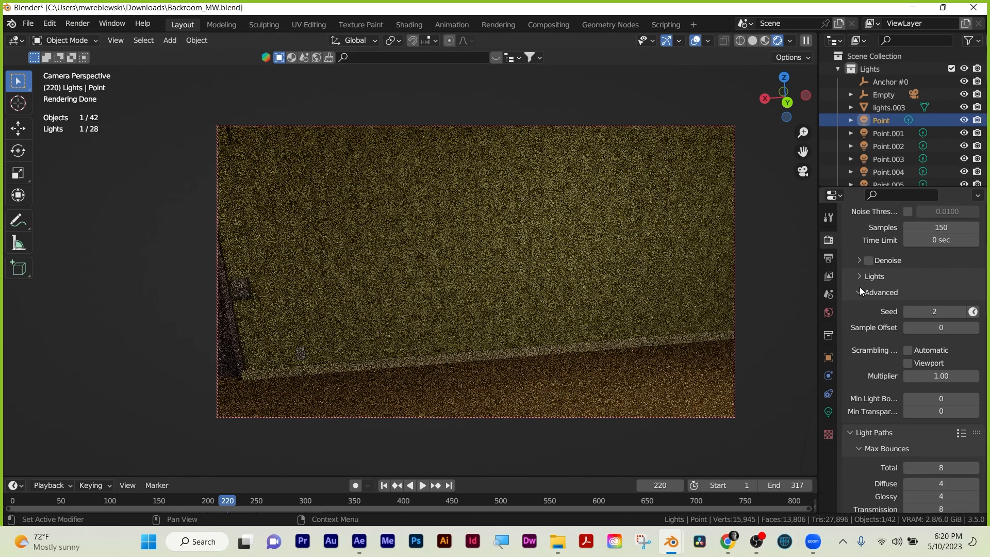
click(859, 290)
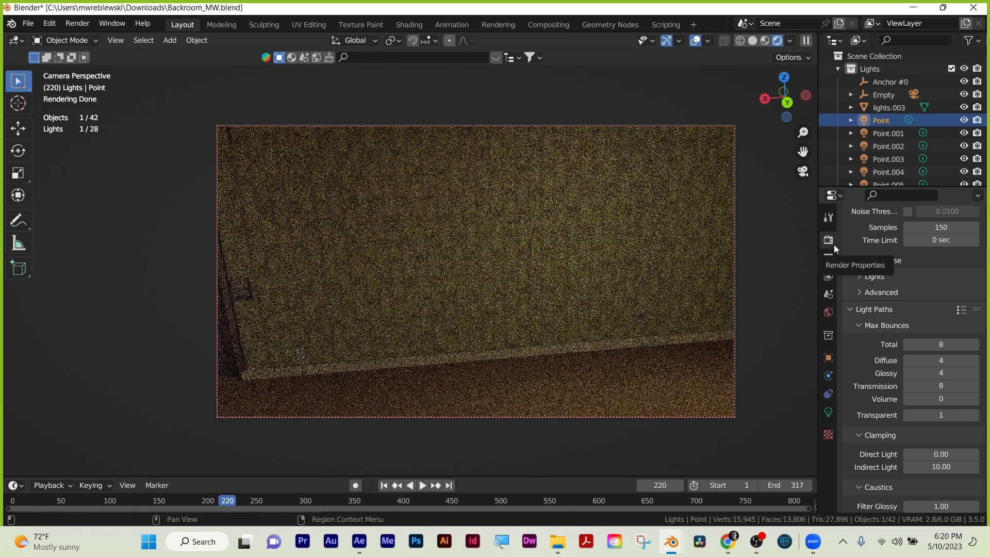
scroll(852, 354, down, 1)
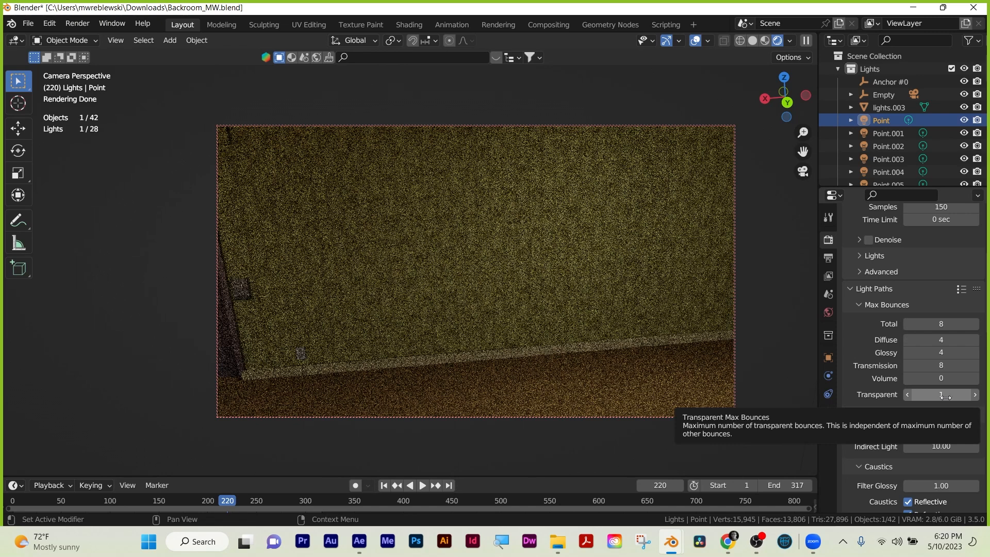
click(907, 395)
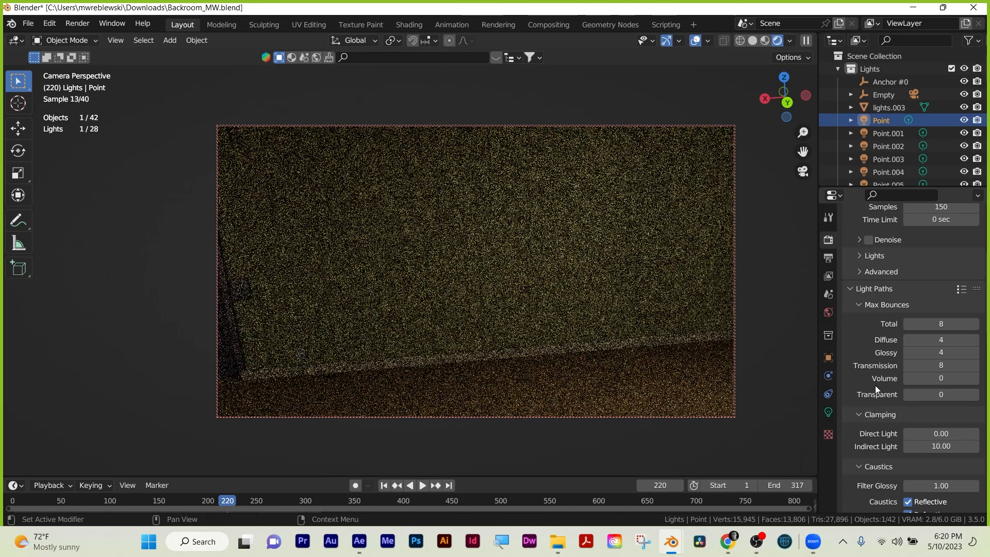
Disable both reflective and refractive caustics in the light path settings
scroll(848, 351, down, 5)
scroll(848, 351, down, 4)
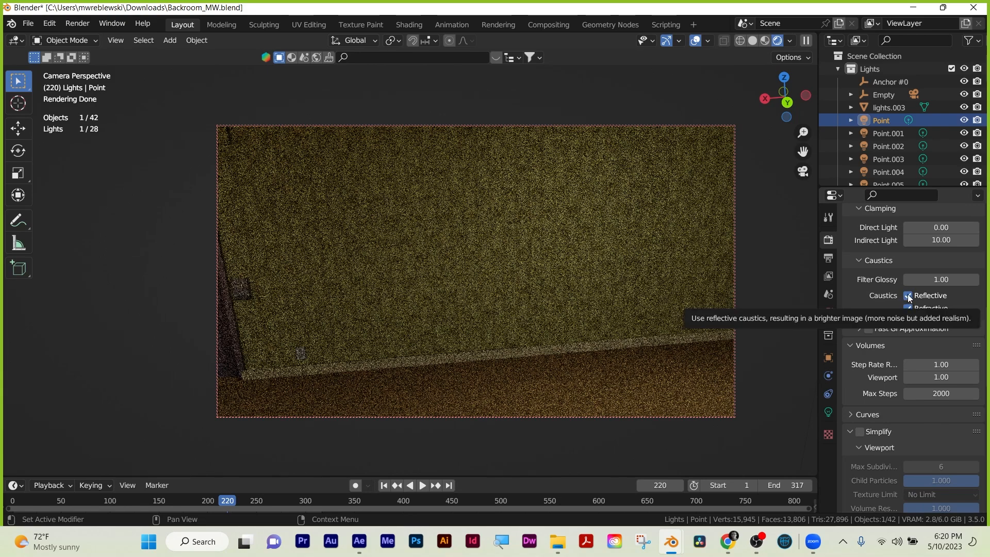
click(908, 296)
click(908, 308)
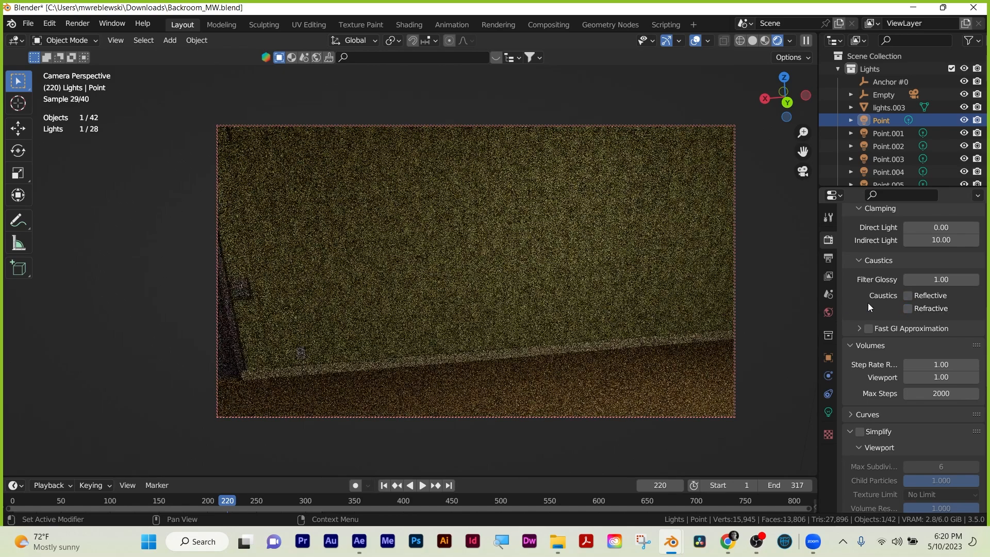
Review the Simplify, Motion Blur, Performance and Light Paths render settings, and play the animation on to frame 261
scroll(867, 302, down, 2)
scroll(867, 306, down, 1)
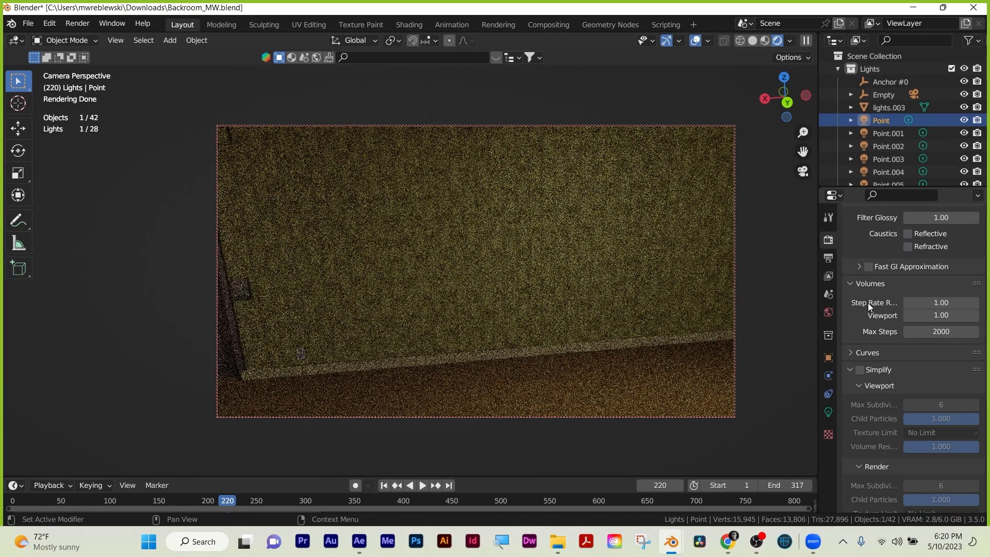
scroll(867, 301, down, 5)
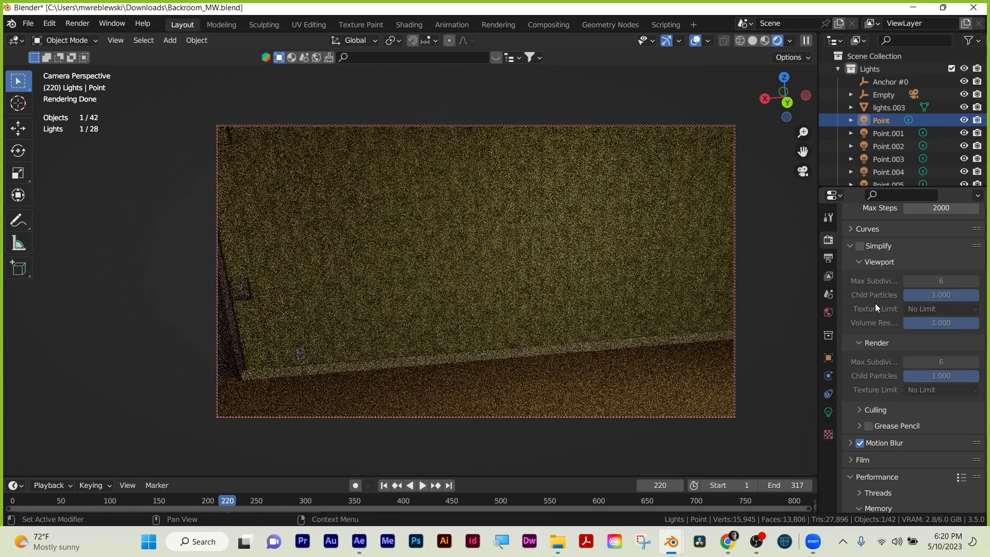
scroll(874, 304, down, 5)
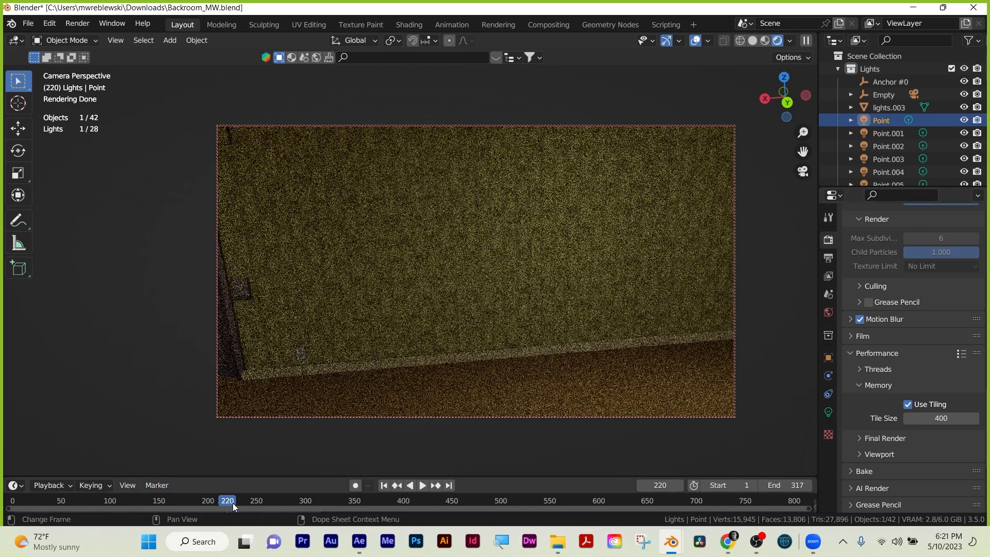
key(space)
key(space)
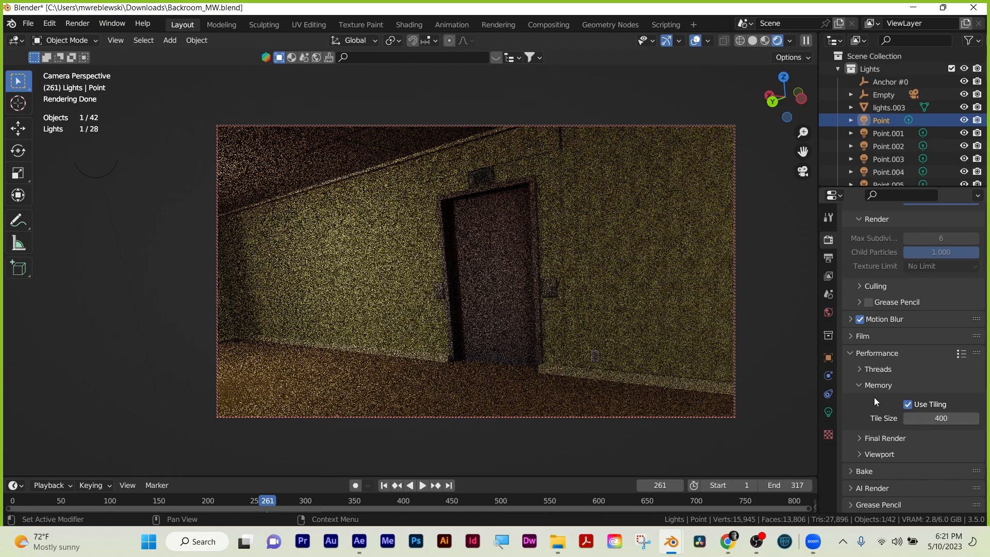
scroll(873, 397, down, 1)
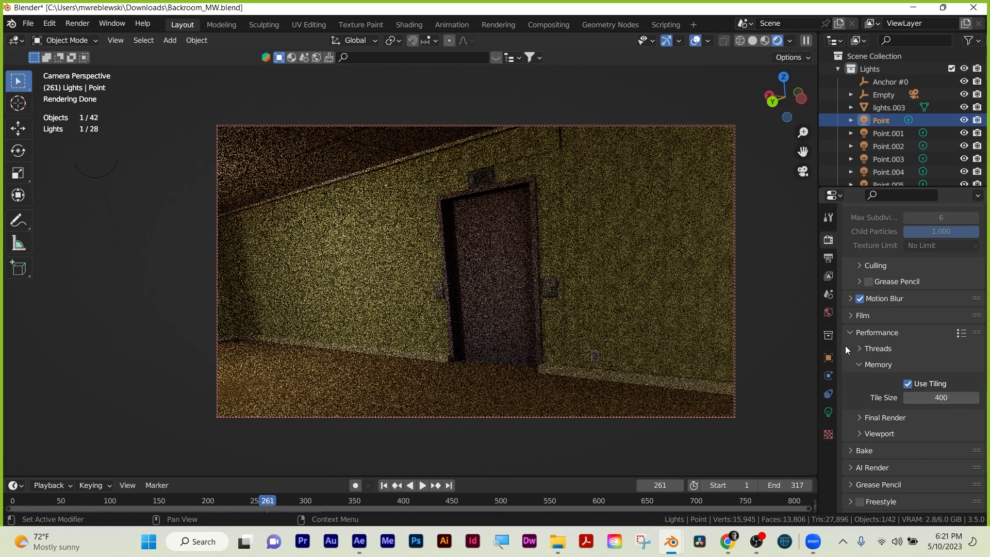
scroll(898, 283, up, 10)
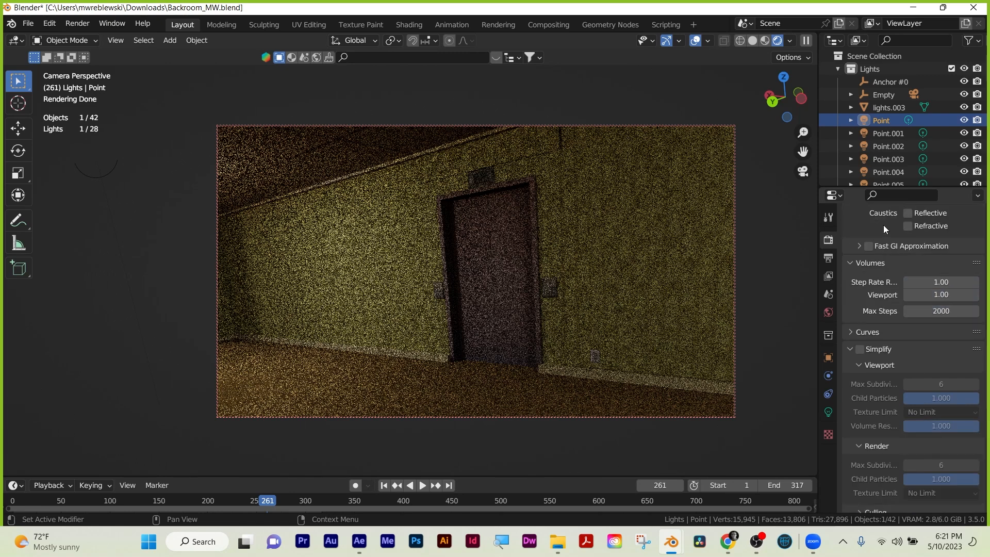
scroll(879, 280, up, 7)
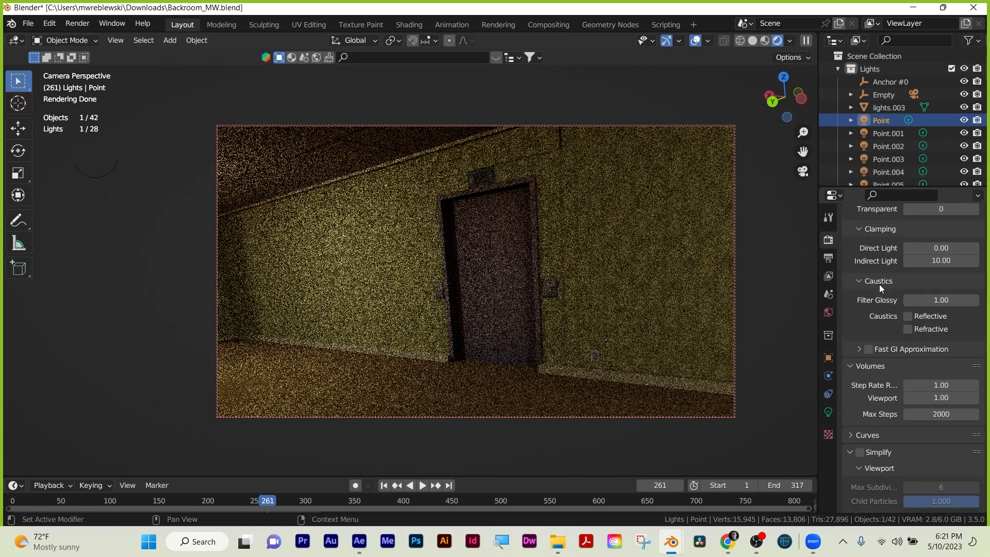
scroll(881, 267, up, 3)
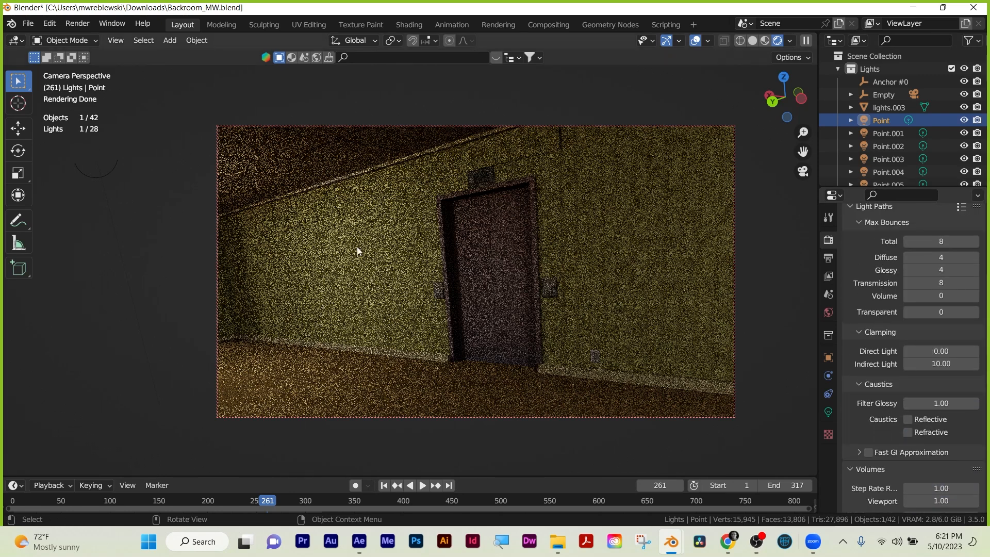
Check the Denoising Data pass of the view layer against the render settings, and open the Compositing workspace
click(829, 276)
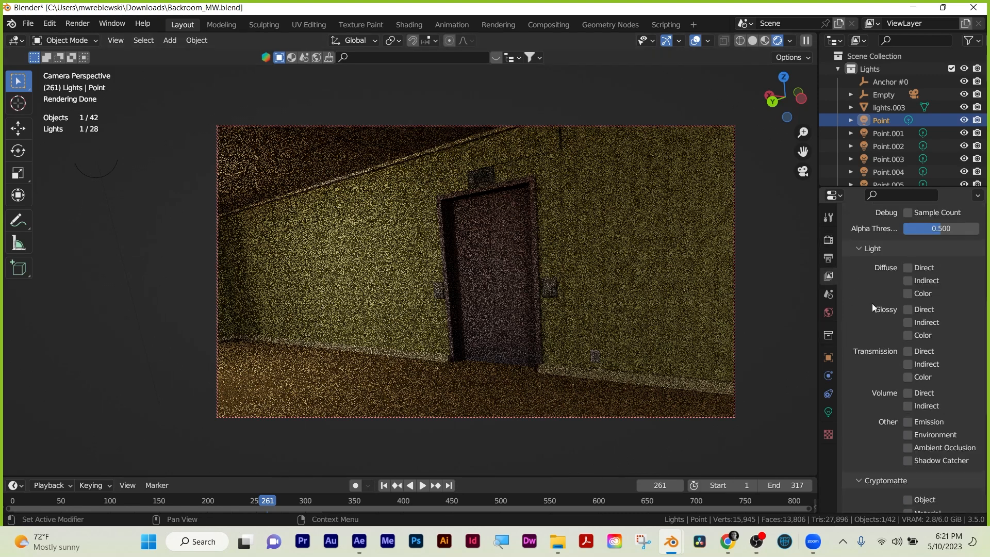
scroll(882, 306, up, 11)
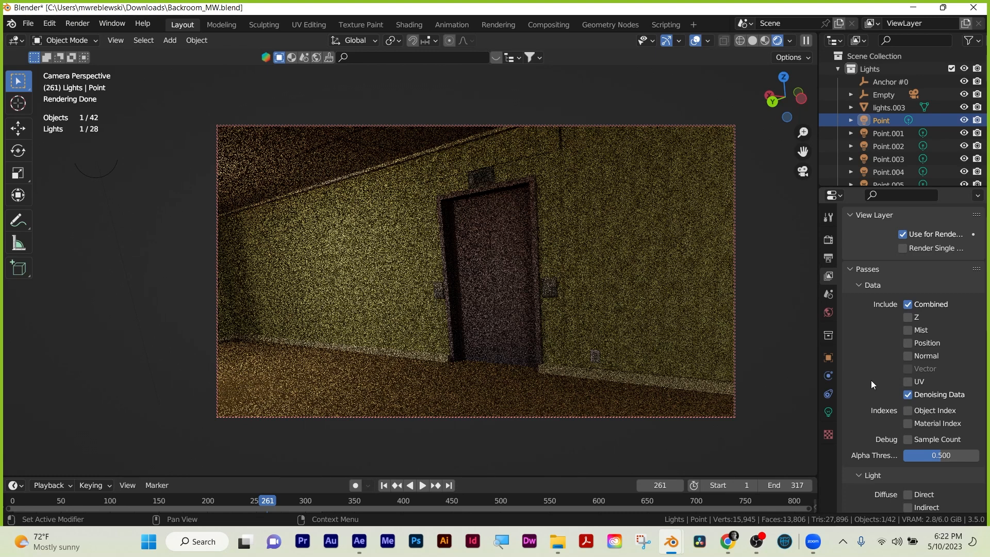
click(828, 240)
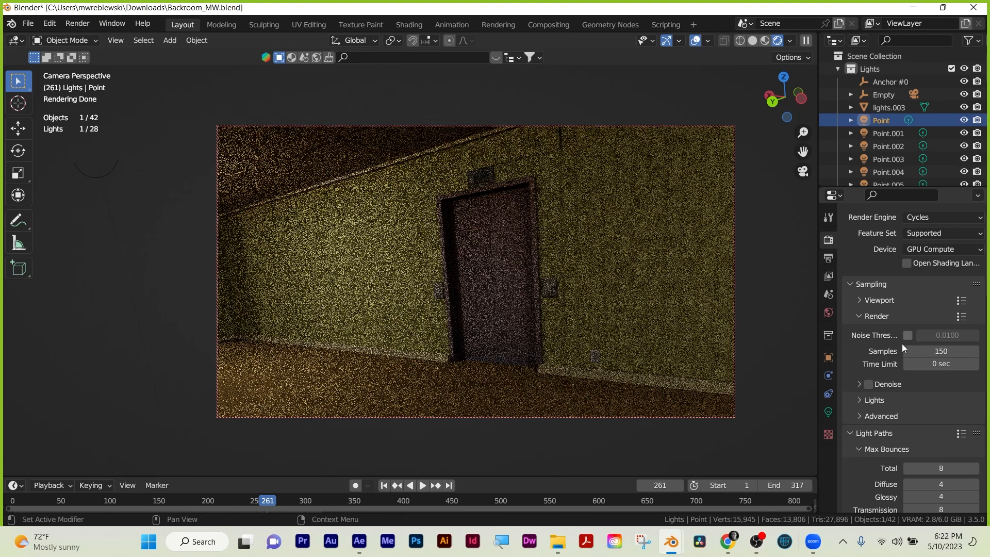
click(828, 276)
click(903, 395)
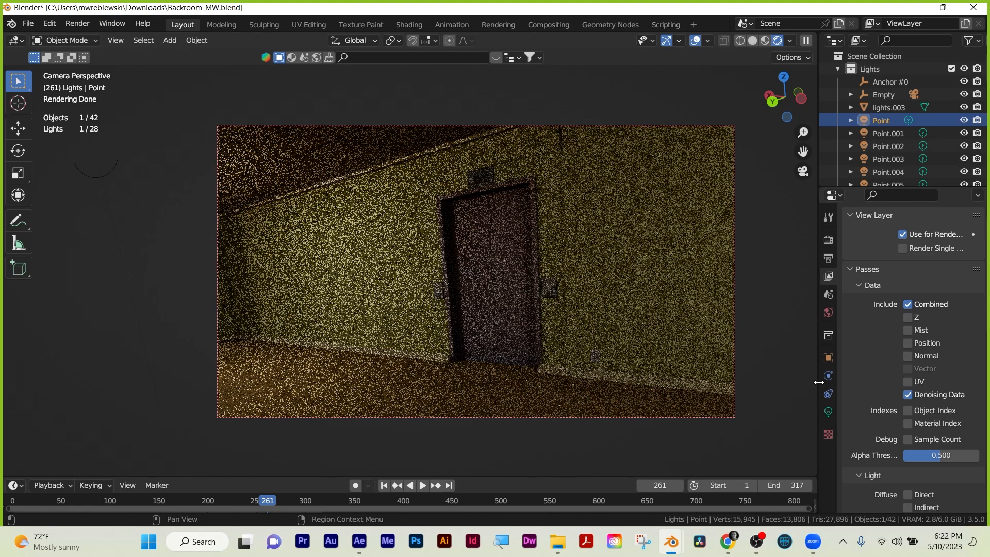
click(552, 24)
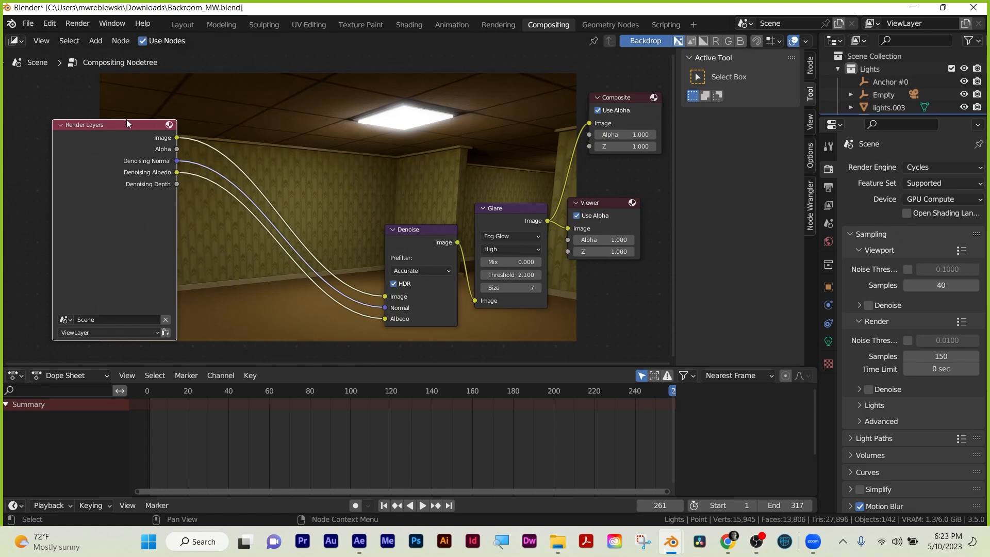
Reposition the Render Layers node and delete the existing Denoise node from the compositing tree
drag(113, 126, 117, 111)
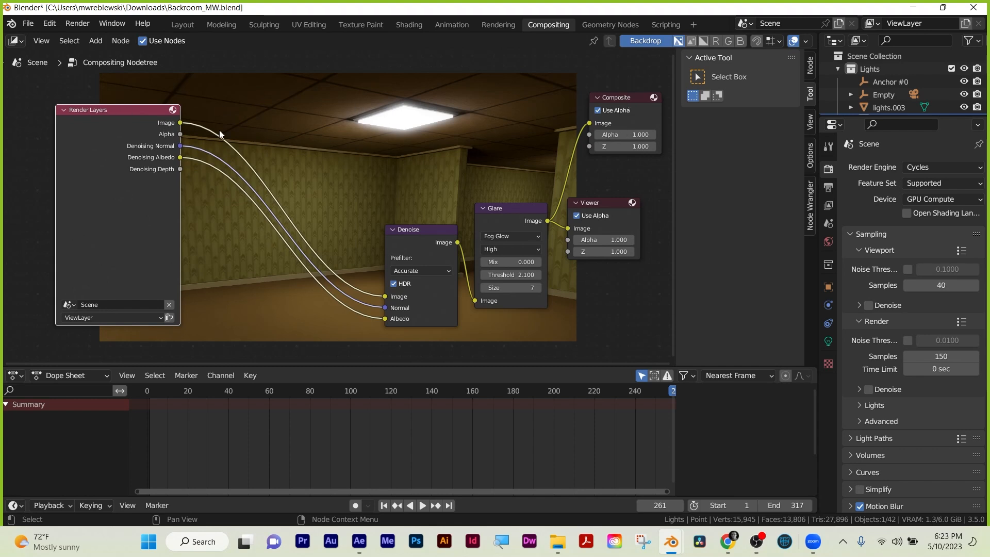
drag(393, 233, 283, 209)
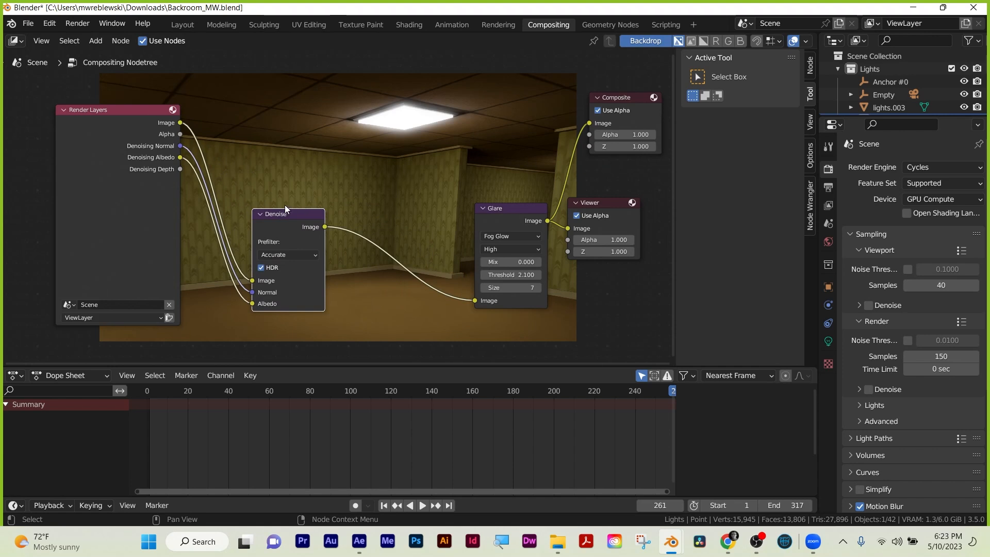
drag(280, 188, 406, 290)
key(x)
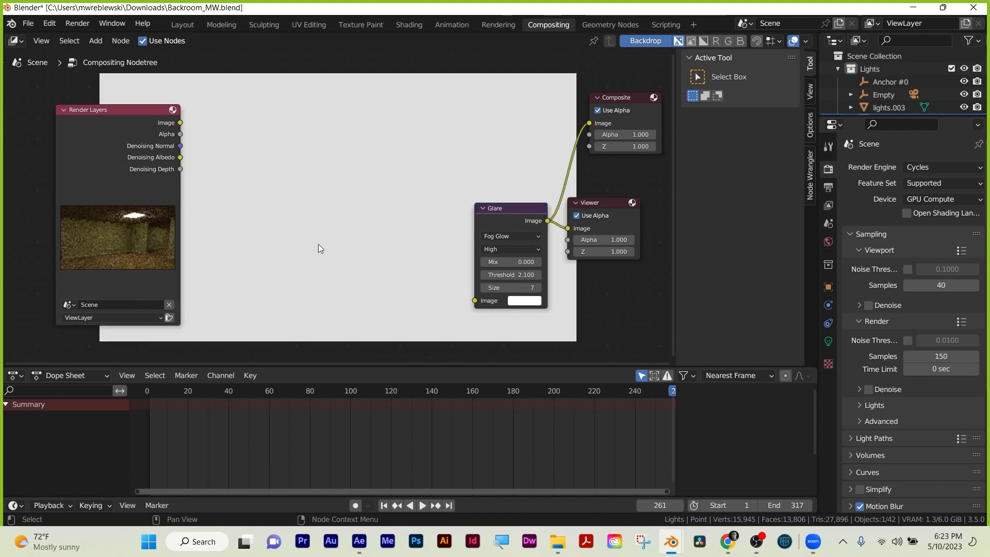
Add a new Denoise node beside the Render Layers node
key(shift+a)
click(268, 201)
text(den)
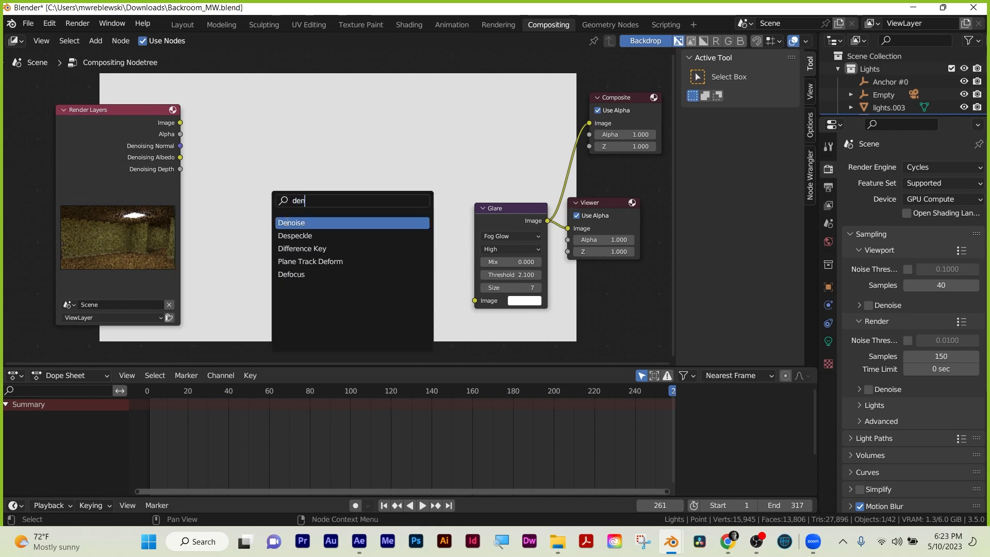
key(Return)
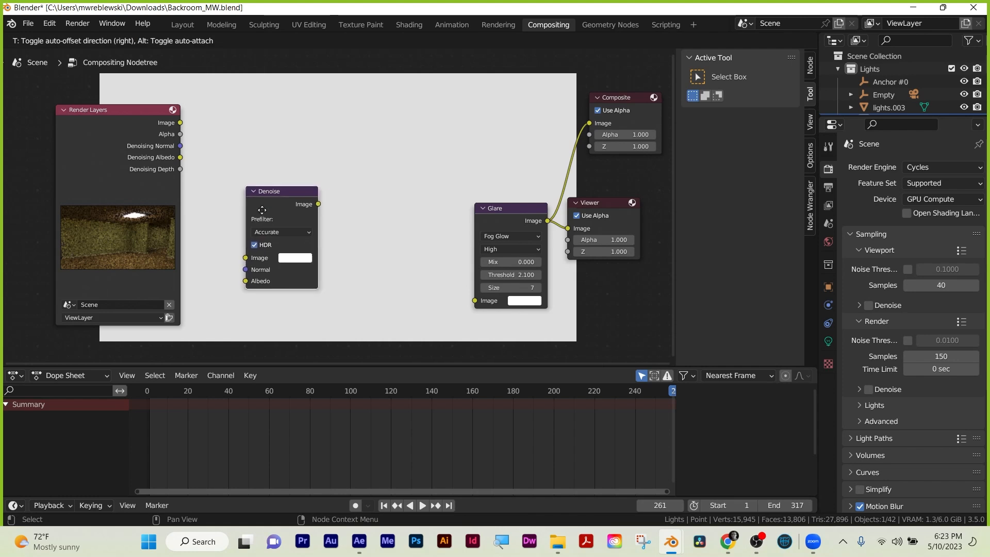
click(255, 223)
Route the Render Layers image through Denoise to Composite, and link Denoising Normal and Denoising Albedo to the Denoise node's matching inputs
drag(180, 122, 589, 124)
click(269, 214)
drag(269, 213, 261, 100)
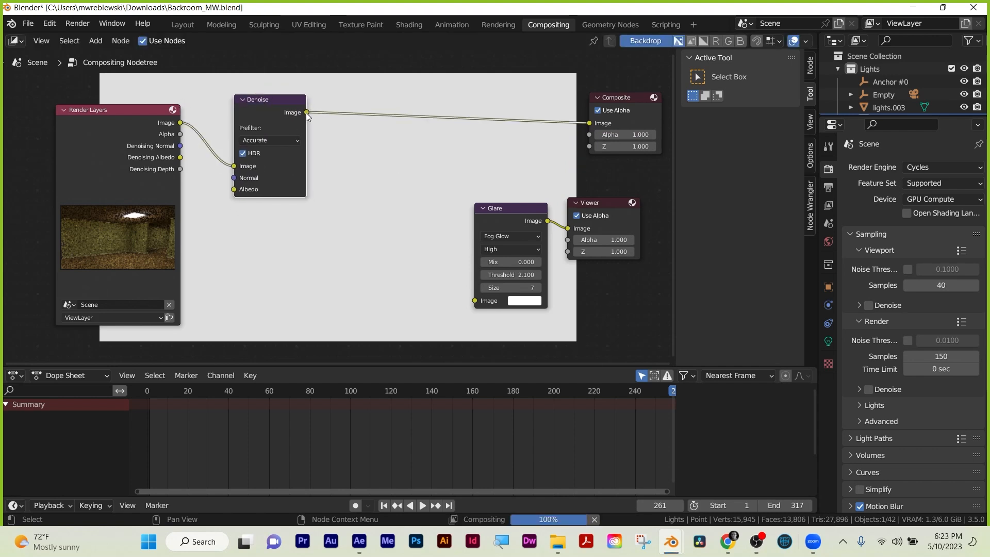
drag(180, 146, 234, 177)
drag(180, 157, 238, 194)
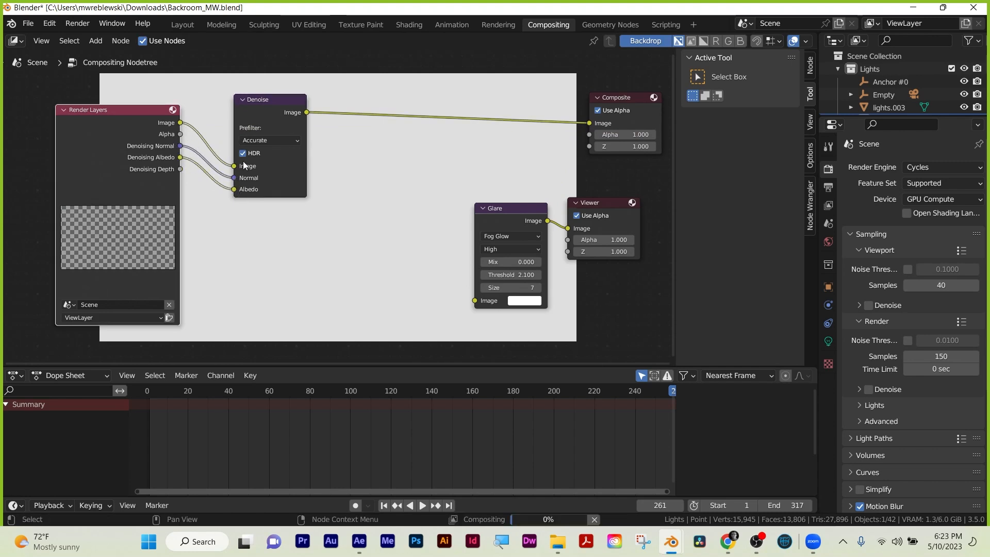
Move the Glare node closer to Denoise and feed the denoised image into its Image input
drag(484, 207, 395, 195)
drag(306, 112, 384, 297)
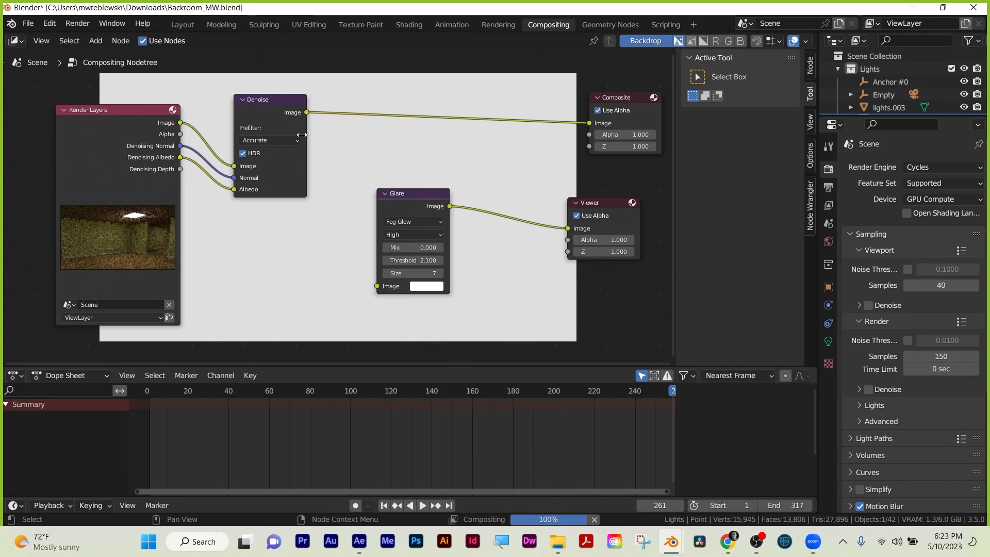
drag(306, 112, 378, 286)
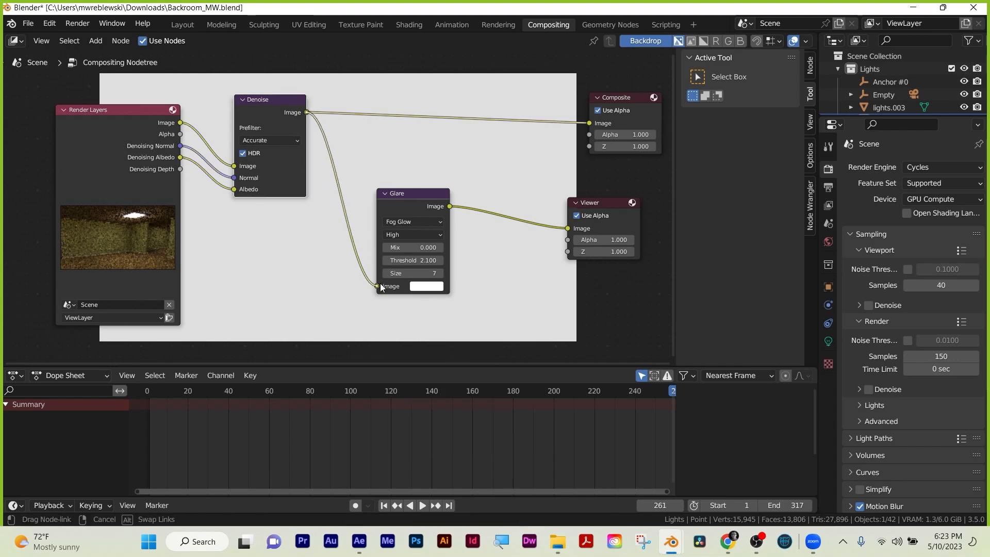
drag(395, 188, 383, 184)
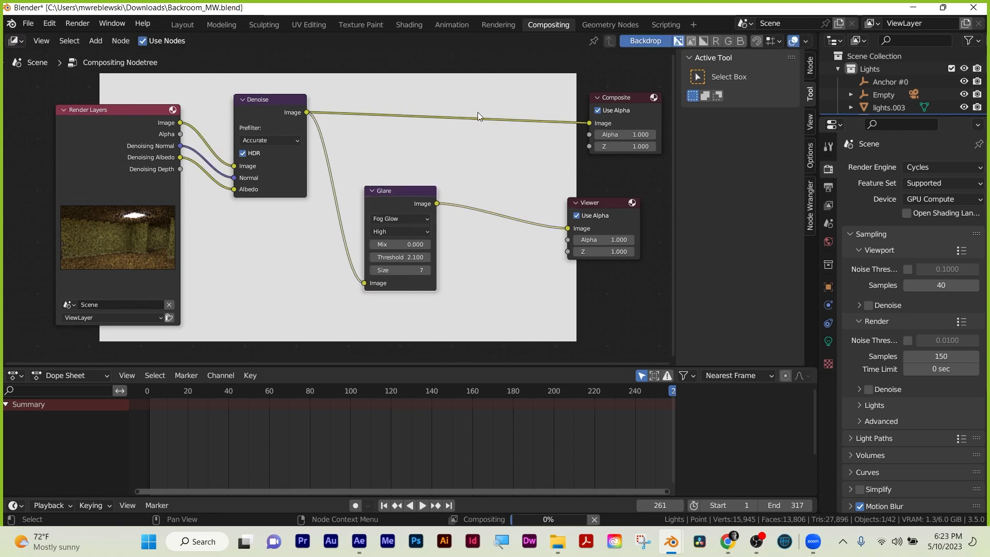
Cut the direct link from Denoise to Composite and connect the Glare output to the Composite image input
ctrl+right_drag(411, 107, 410, 129)
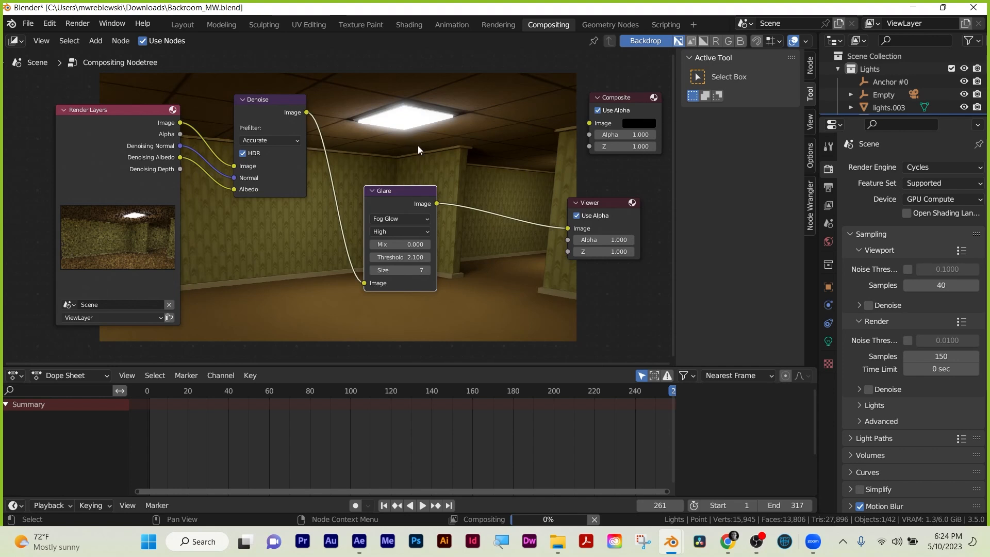
drag(437, 204, 588, 123)
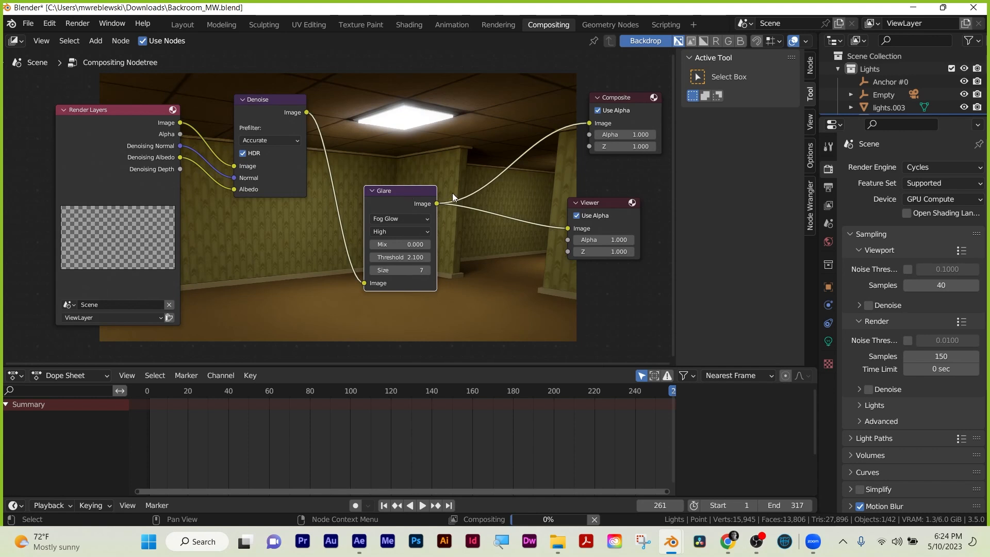
drag(393, 189, 374, 191)
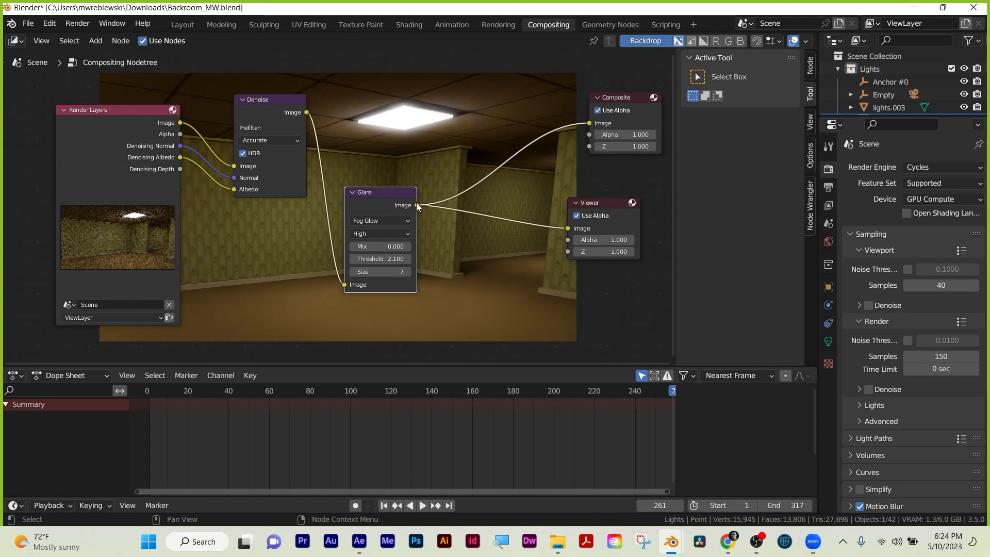
click(125, 114)
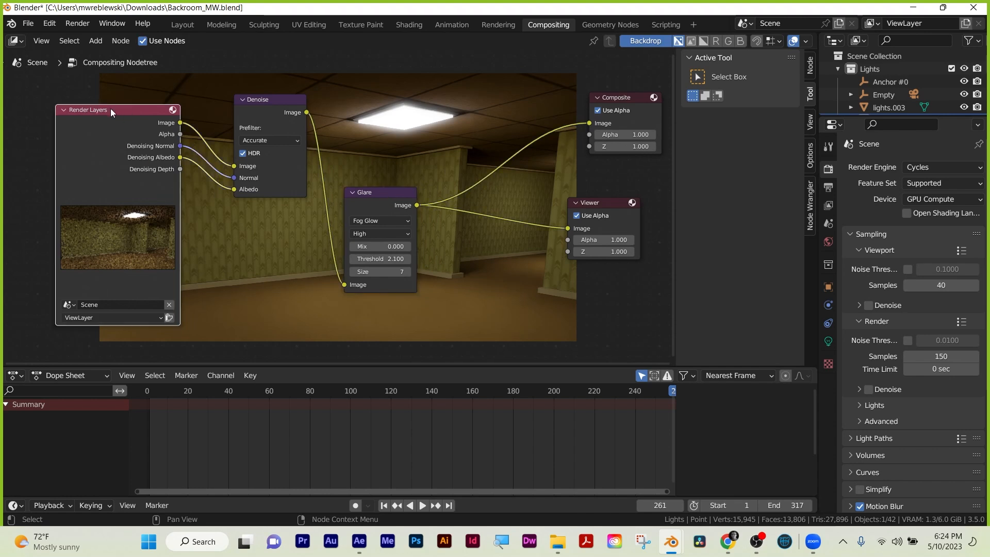
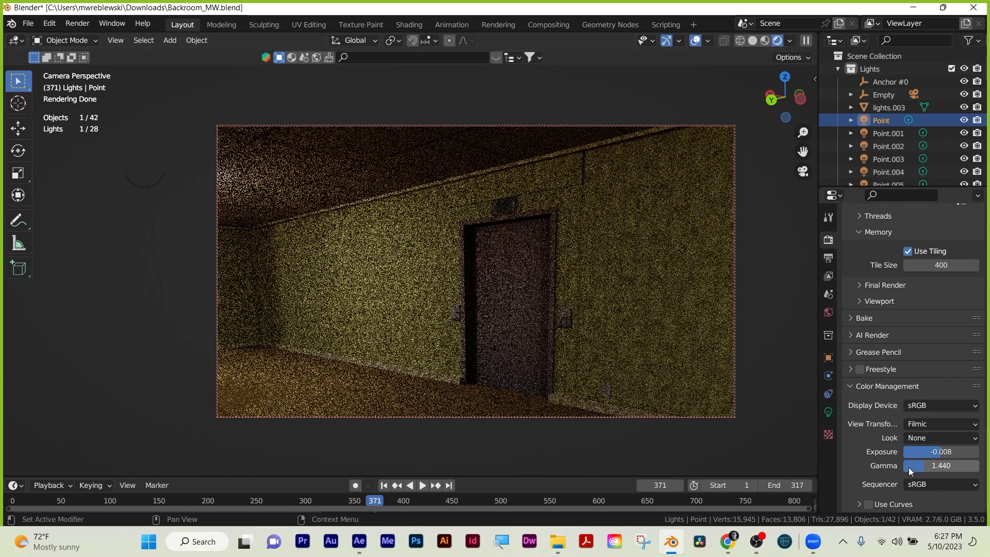
Set the Color Management gamma to 1.373 and render frame 371 to inspect the elevator wall
drag(918, 466, 916, 465)
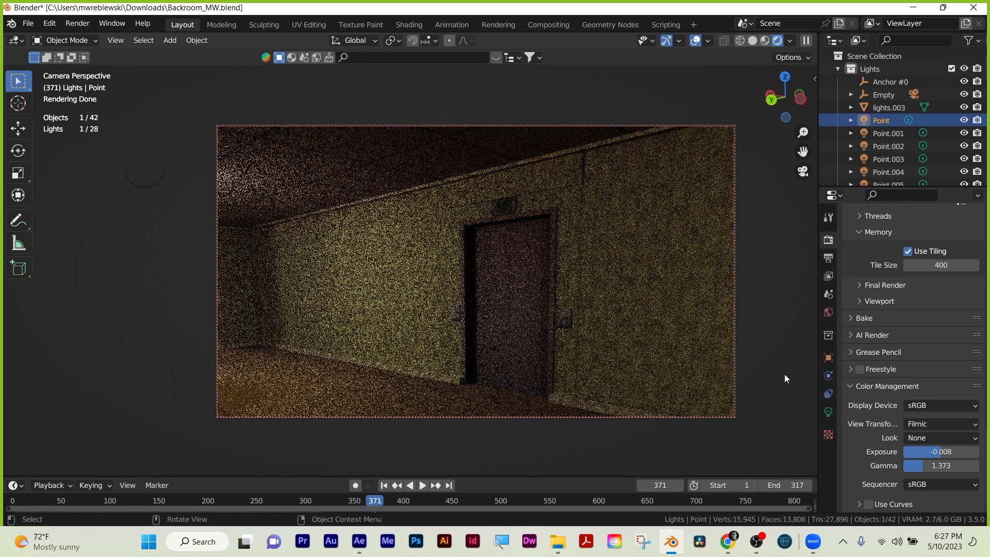
key(F12)
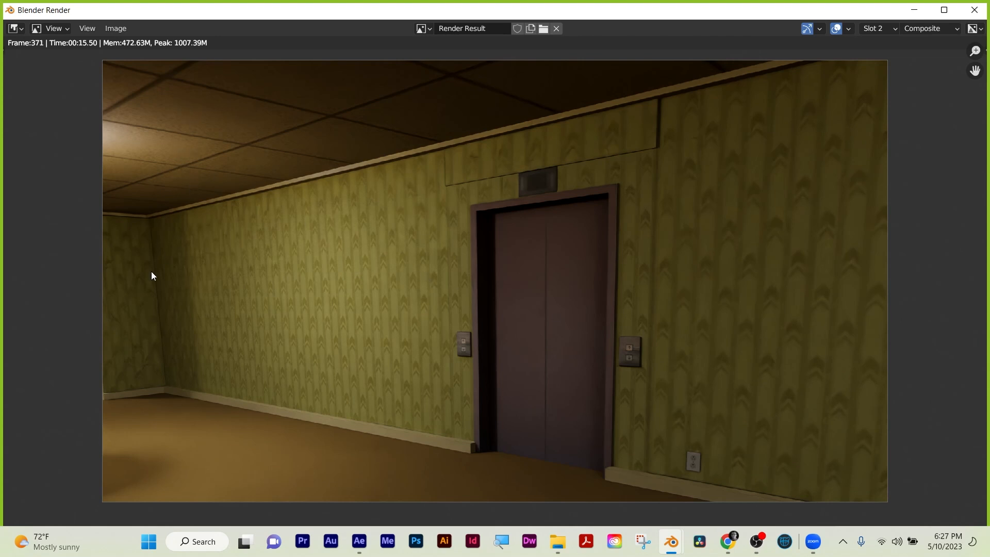
scroll(190, 304, up, 1)
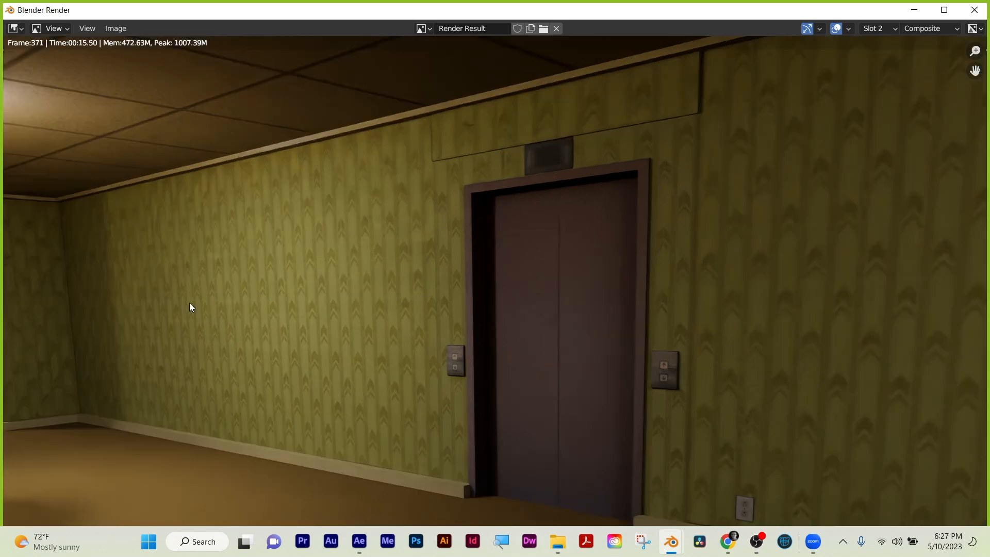
scroll(190, 304, down, 2)
scroll(190, 307, up, 1)
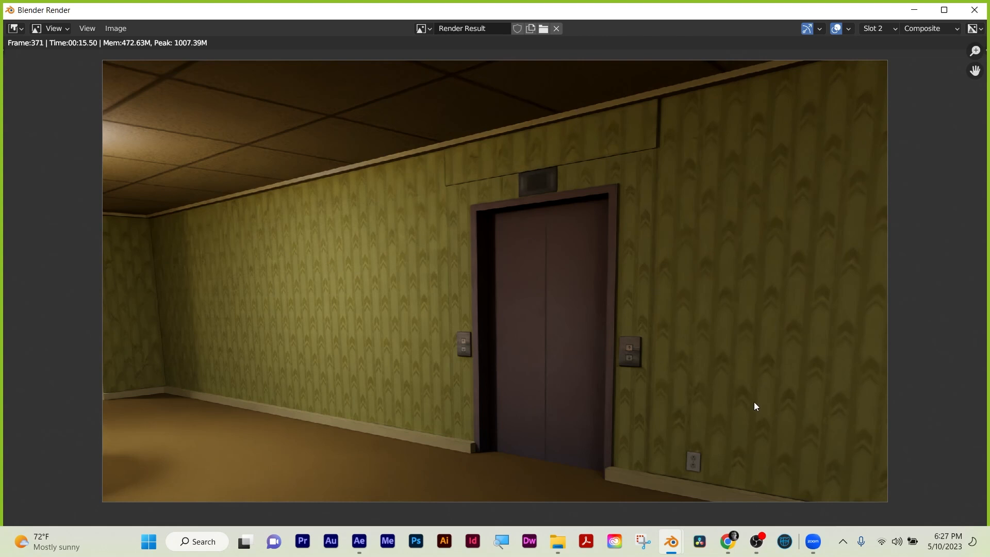
click(974, 9)
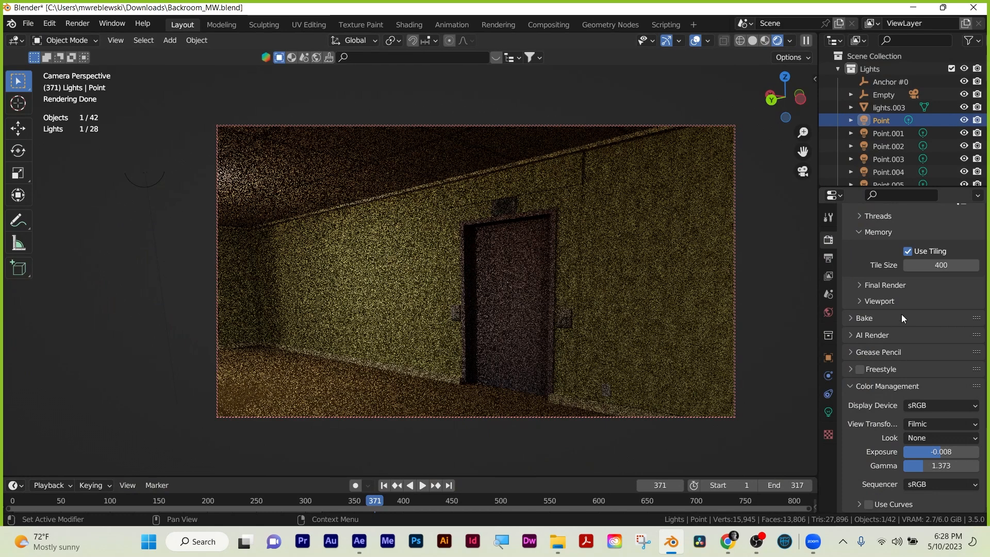
Move the playhead to frame 179 of the animation
ctrl+scroll(365, 506, down, 4)
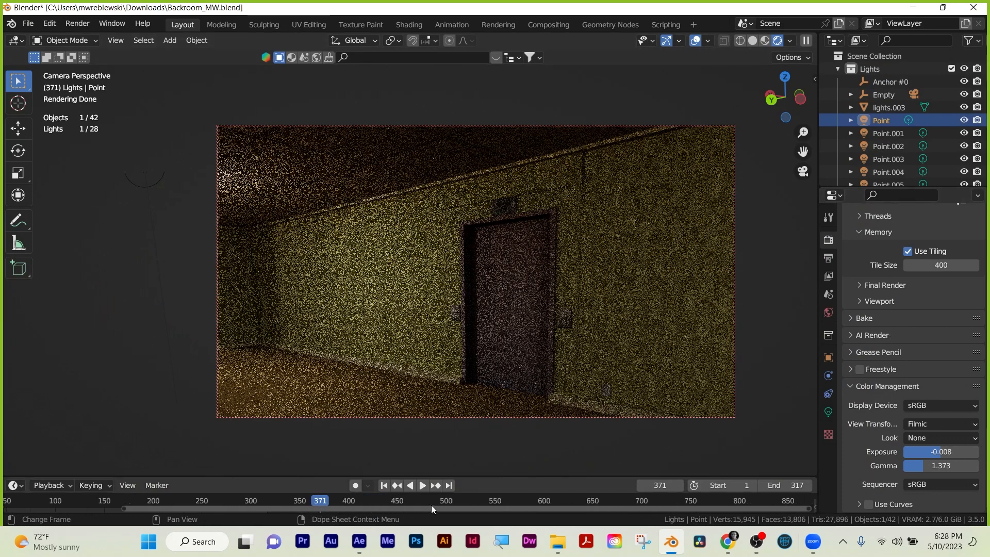
ctrl+scroll(407, 501, up, 4)
drag(393, 500, 202, 500)
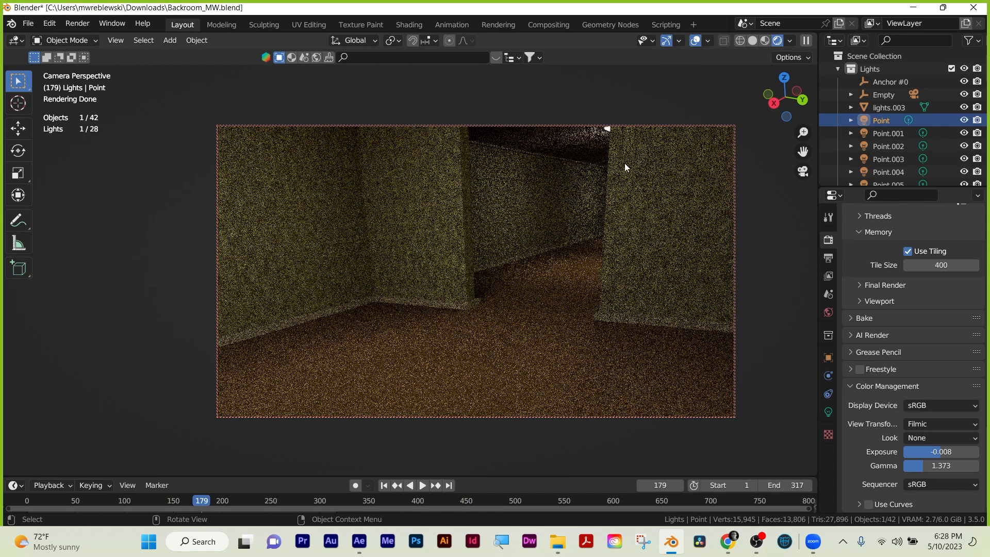
Leave the camera view, select the roof and examine the building and its ceiling lights from outside
key(grave)
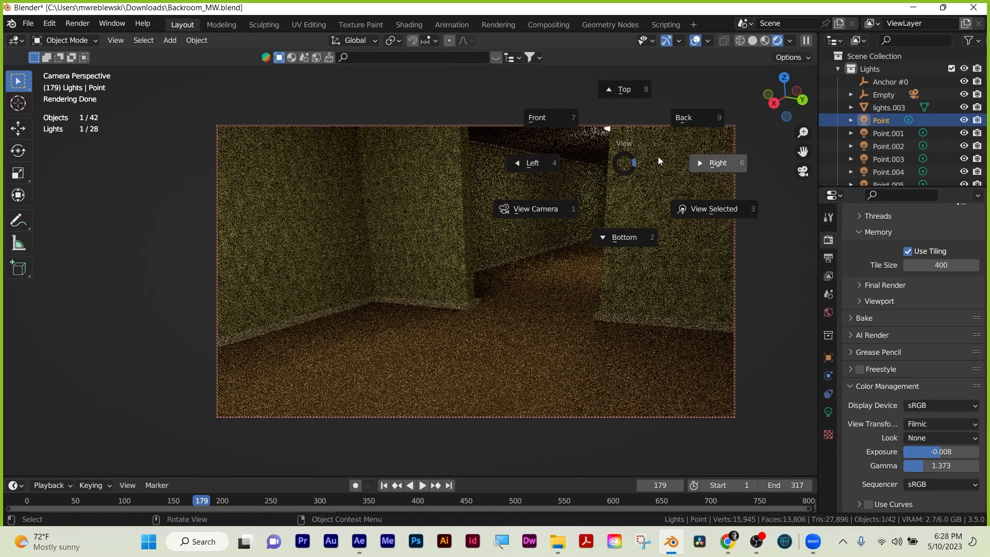
click(598, 140)
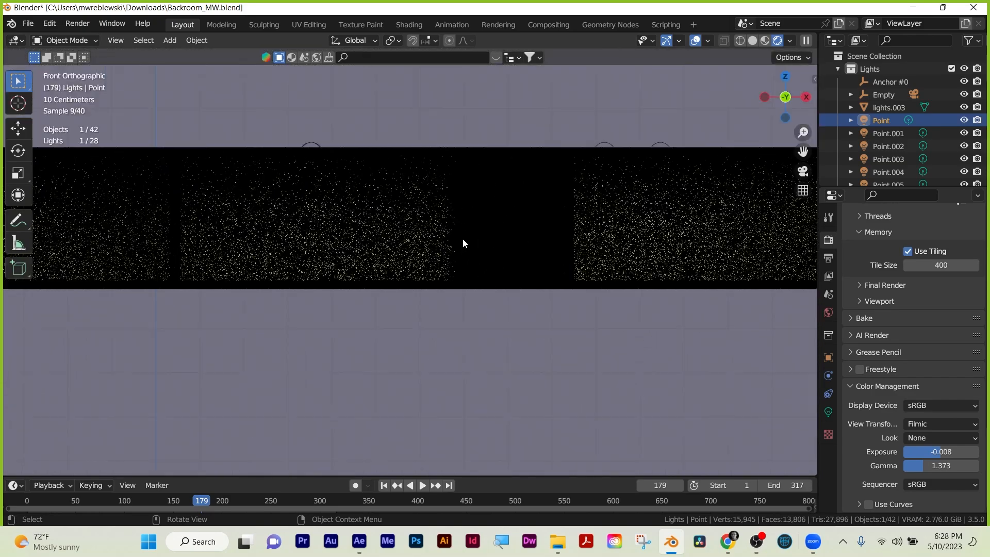
middle_drag(416, 226, 558, 237)
middle_drag(429, 293, 609, 347)
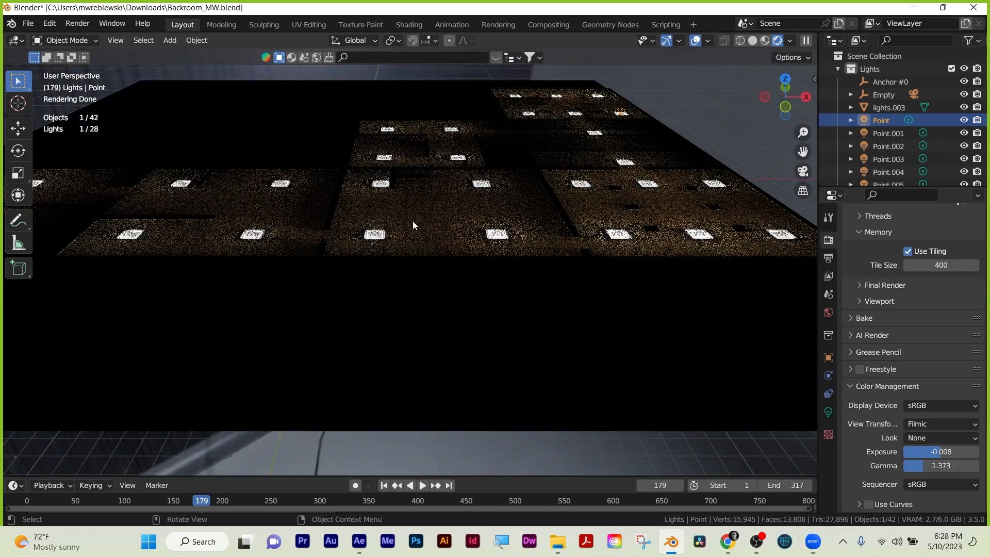
click(434, 216)
middle_drag(388, 264, 422, 249)
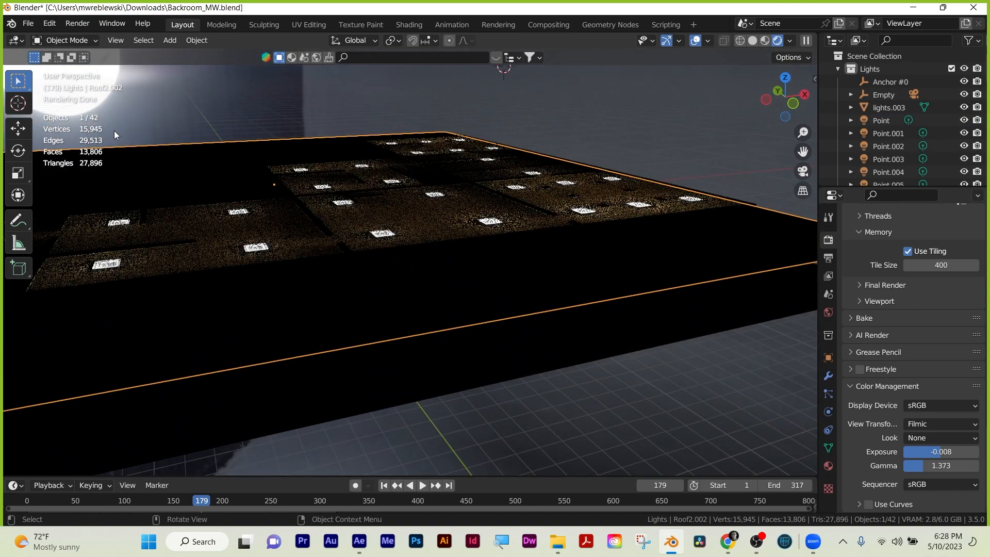
middle_drag(372, 287, 347, 292)
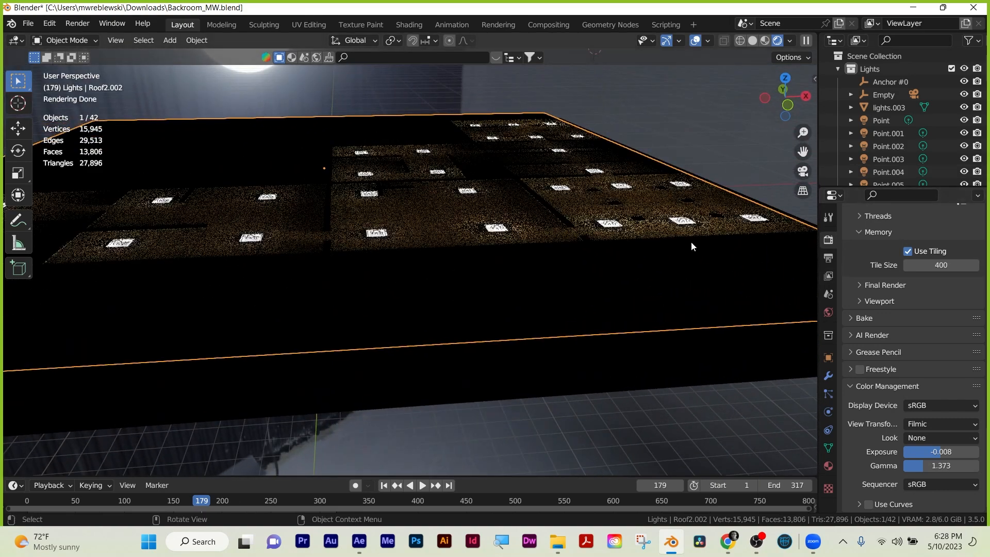
Load the studio_small_04_4k.hdr image as the world environment with the Easy HDRI add-on
key(n)
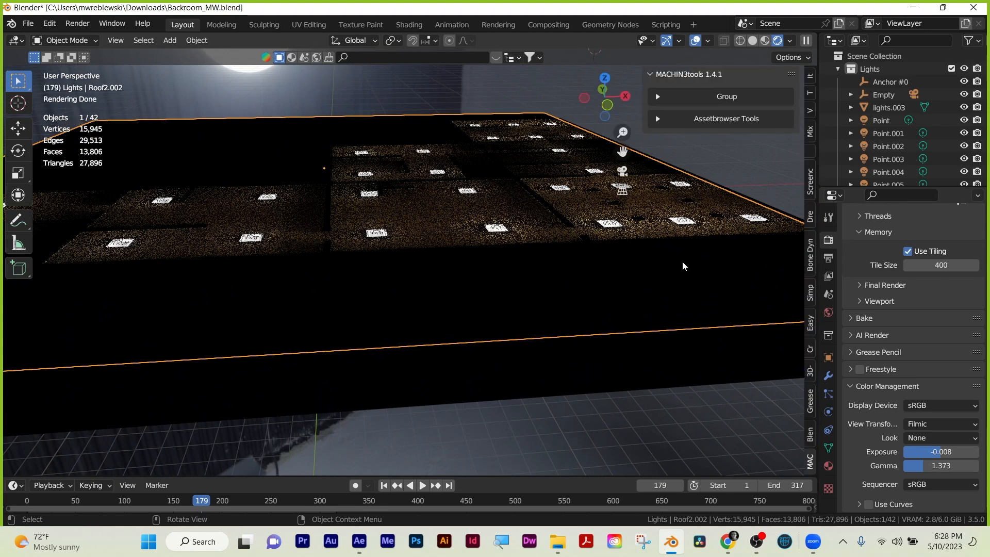
click(809, 371)
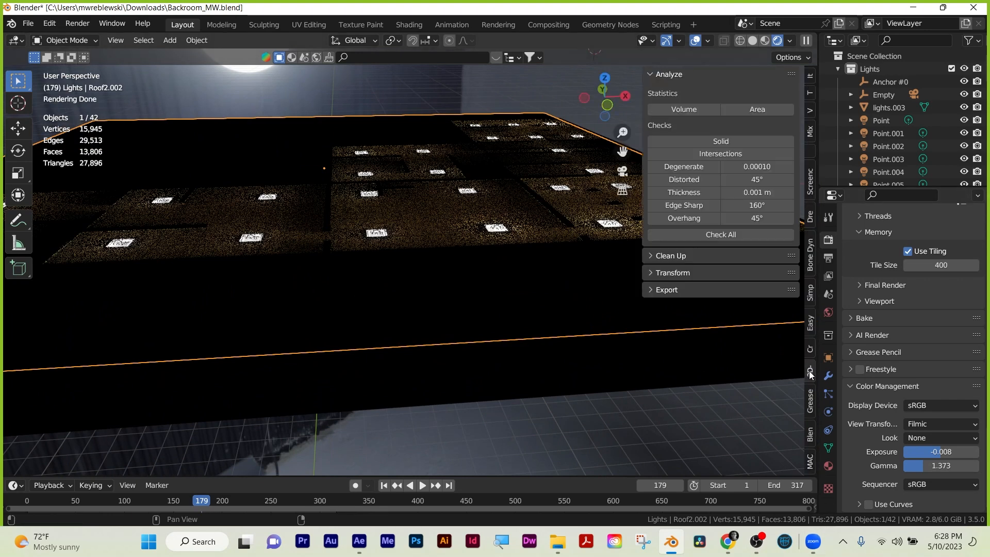
click(812, 110)
ctrl+scroll(811, 111, down, 4)
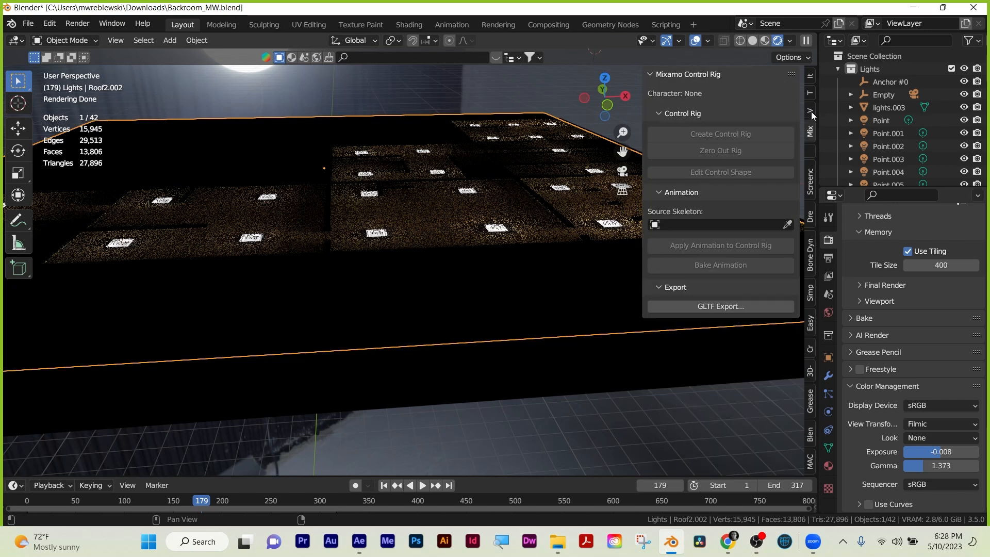
ctrl+scroll(805, 137, down, 2)
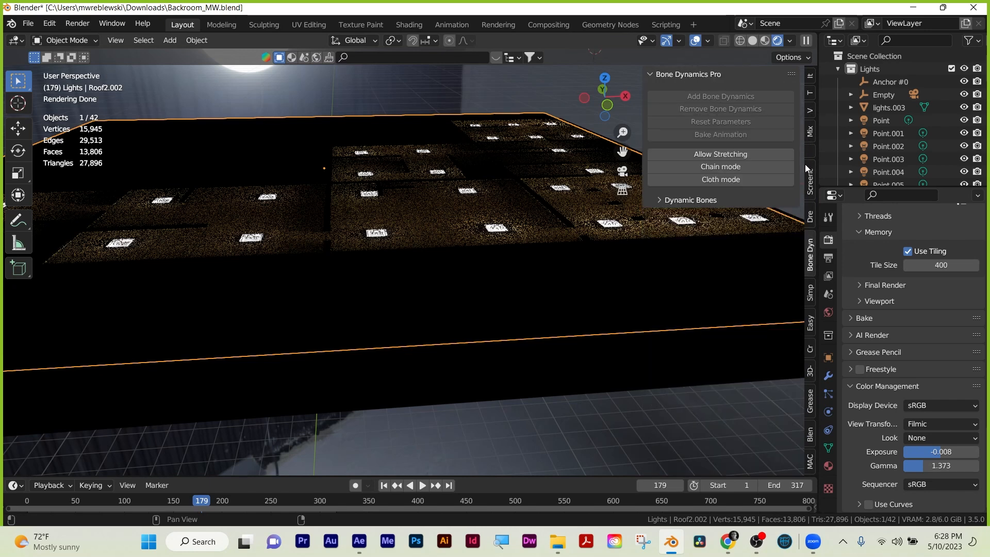
click(809, 220)
click(810, 323)
click(762, 197)
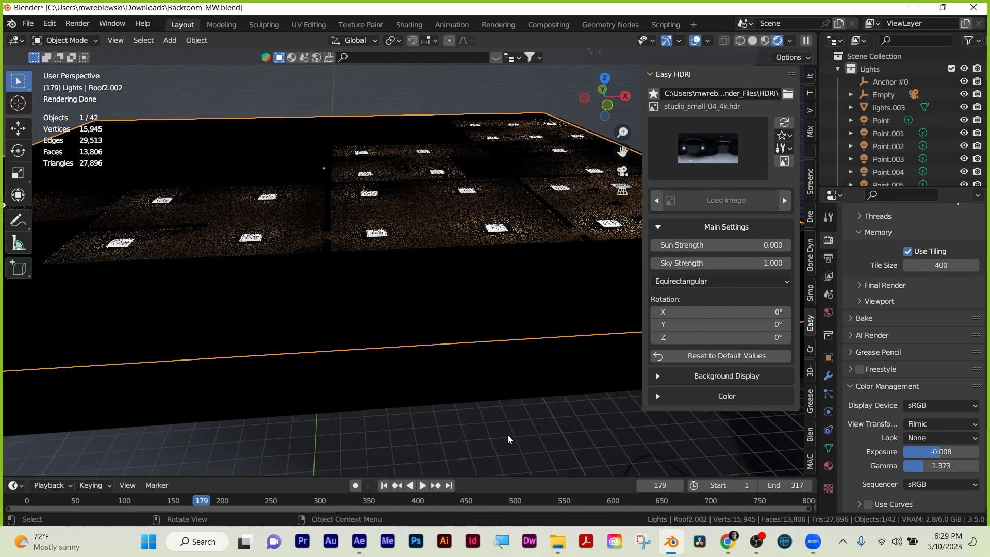
Enlarge the timeline area, turn it into a Shader Editor and display the World shader's node tree
key(n)
drag(495, 476, 495, 330)
click(16, 338)
click(53, 458)
click(67, 340)
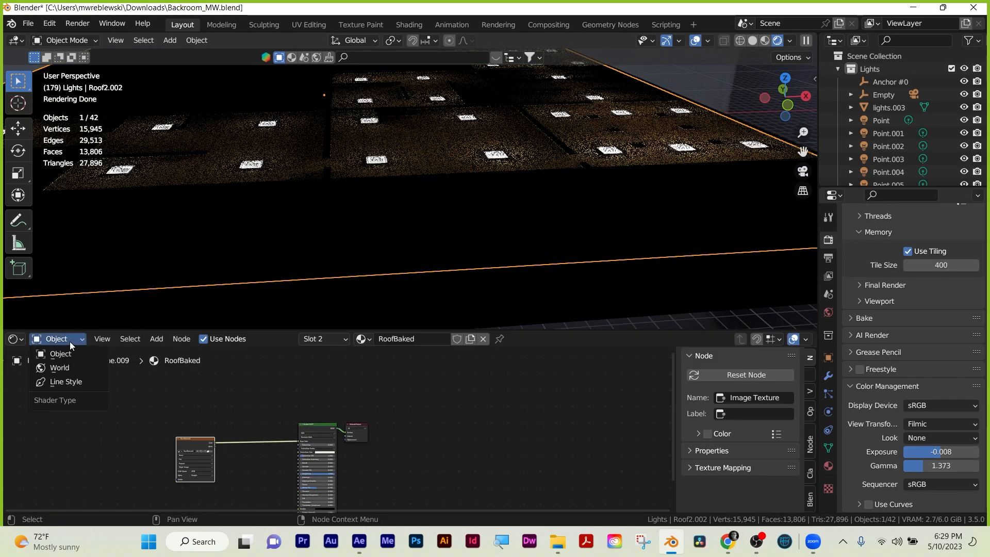
click(62, 367)
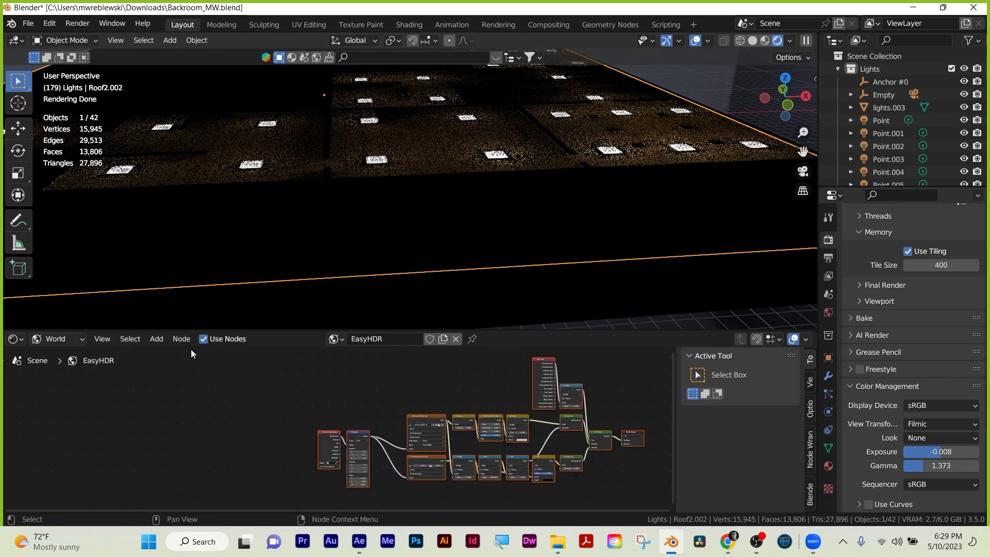
key(F12)
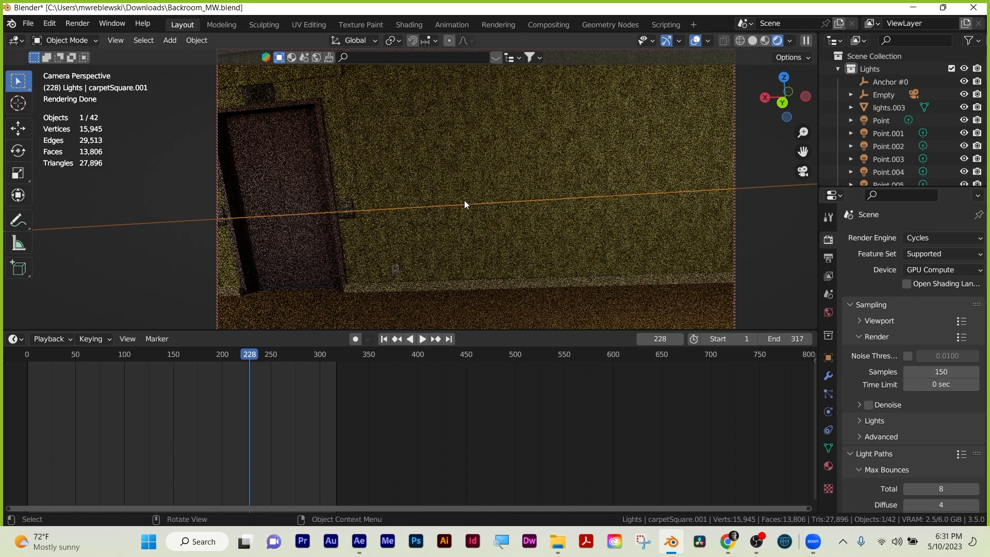
Review the Cycles sampling, light path, simplify and performance settings, and save the Blender file
scroll(873, 394, down, 1)
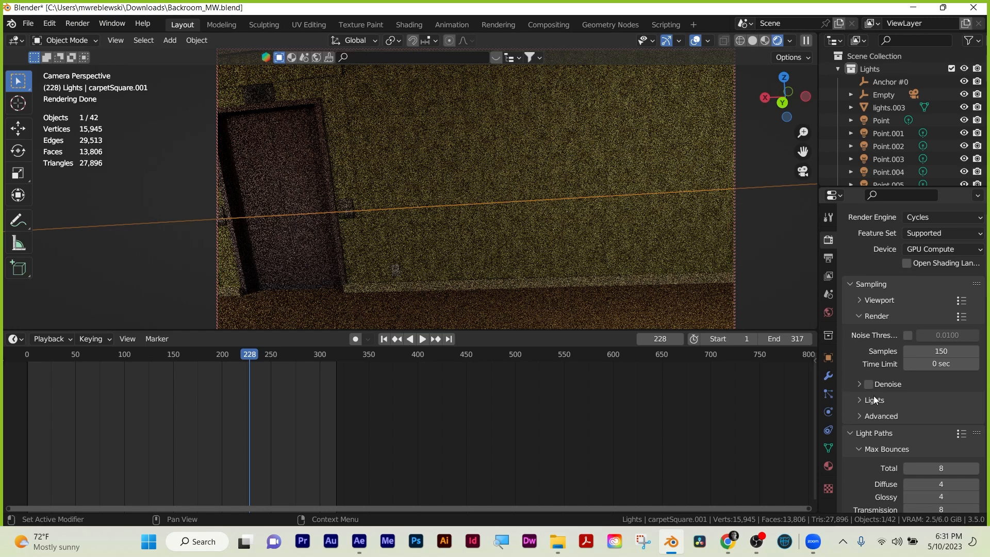
click(859, 316)
scroll(874, 355, down, 2)
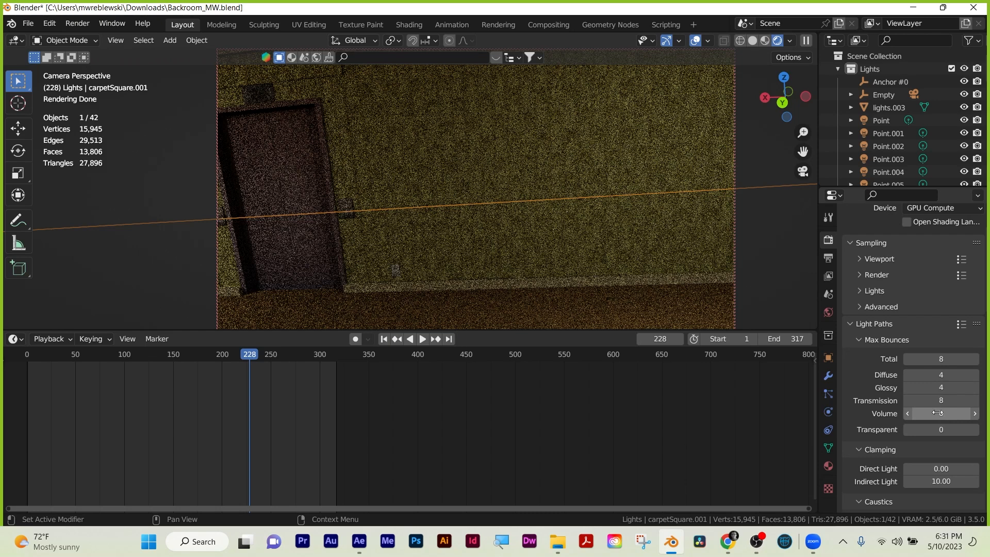
scroll(848, 410, down, 12)
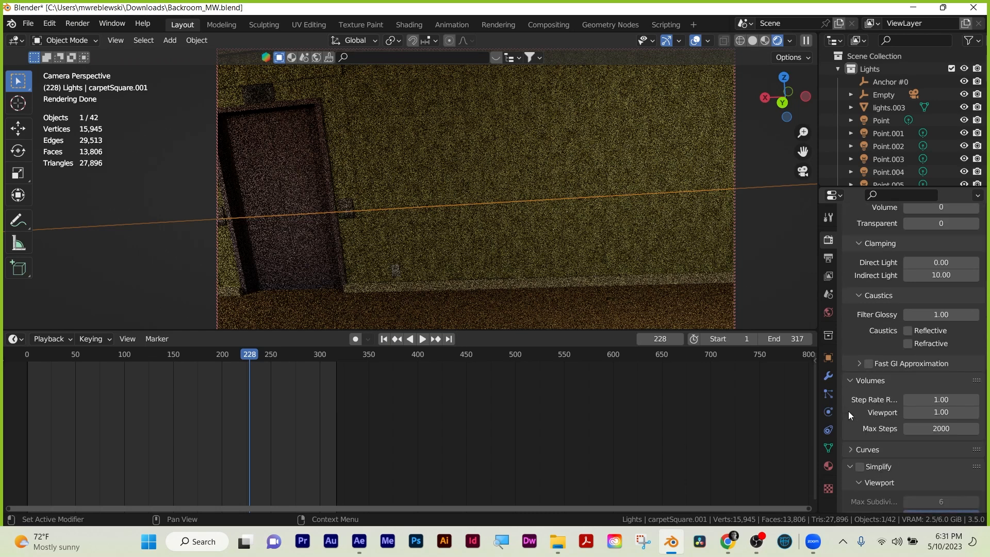
scroll(855, 366, down, 10)
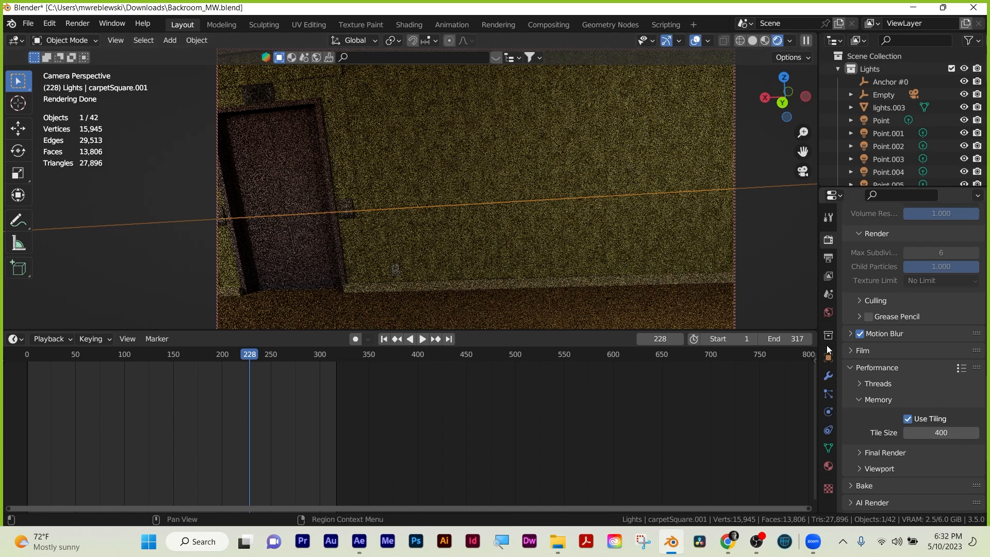
key(ctrl+s)
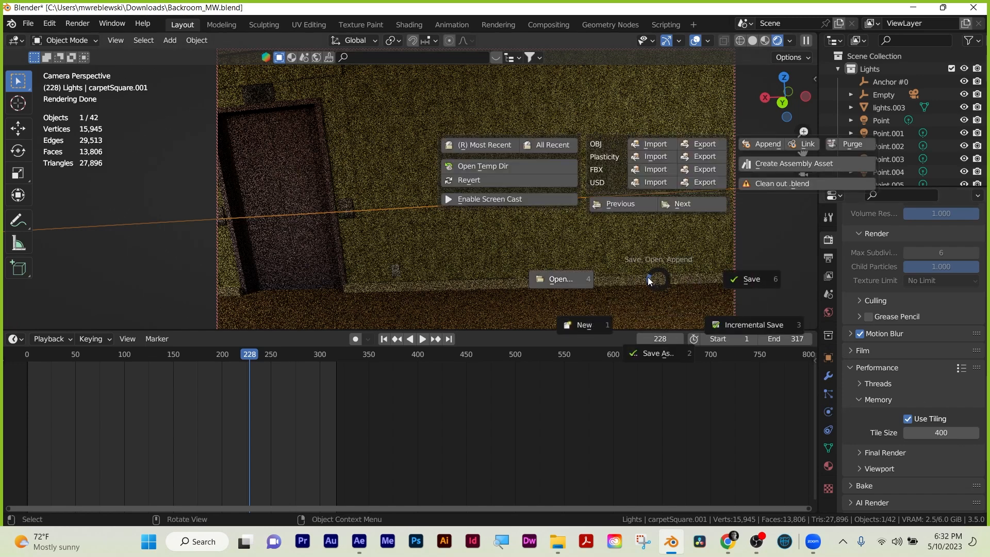
click(756, 283)
Examine the compositing node tree and the view layer's Denoising Data pass, and hide the node editor's sidebar
click(546, 24)
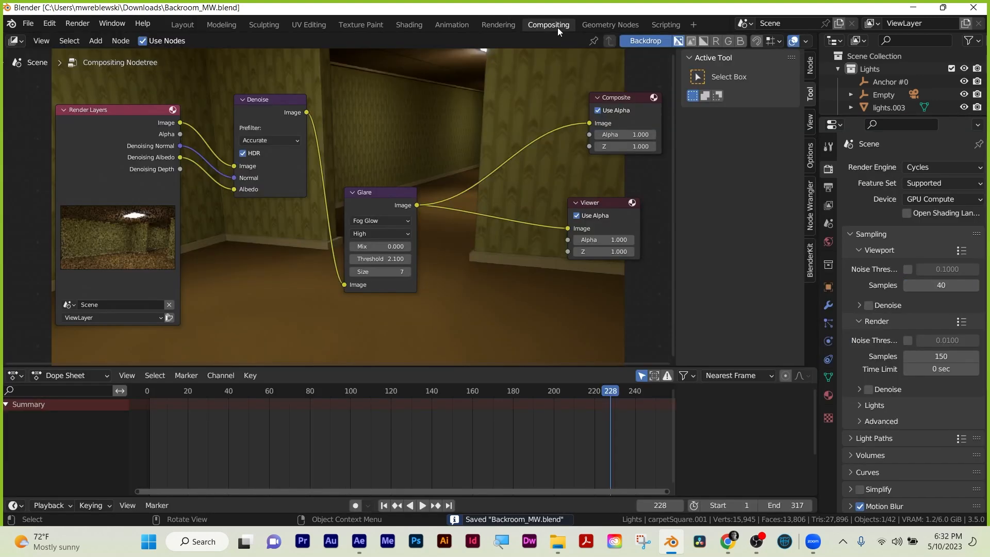
click(828, 206)
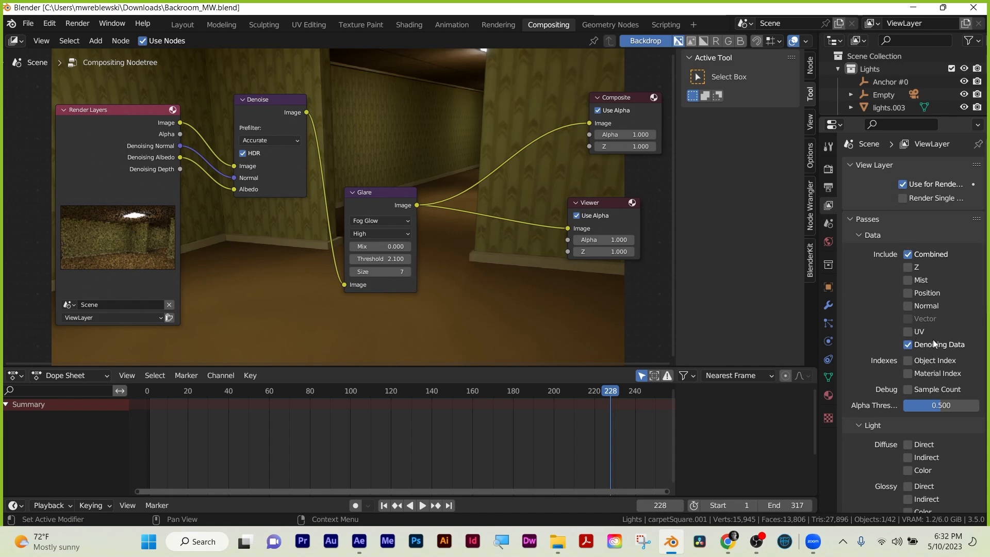
click(558, 27)
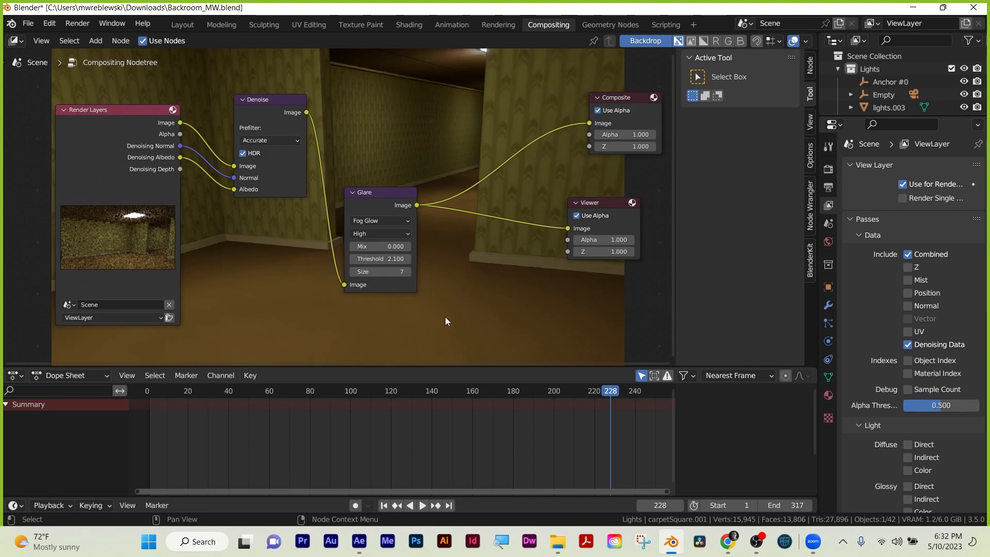
key(n)
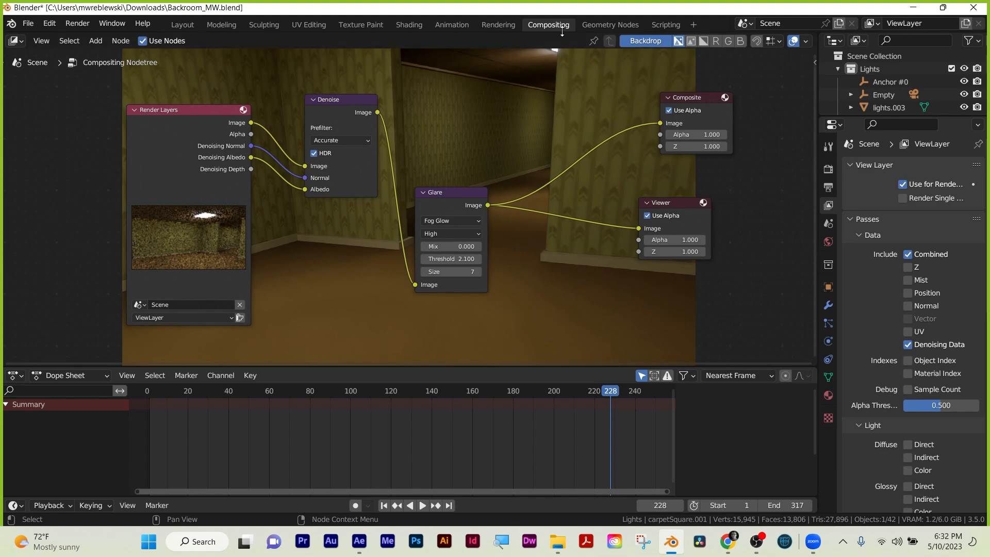
Return to the Layout workspace and save the Blender file again
click(180, 27)
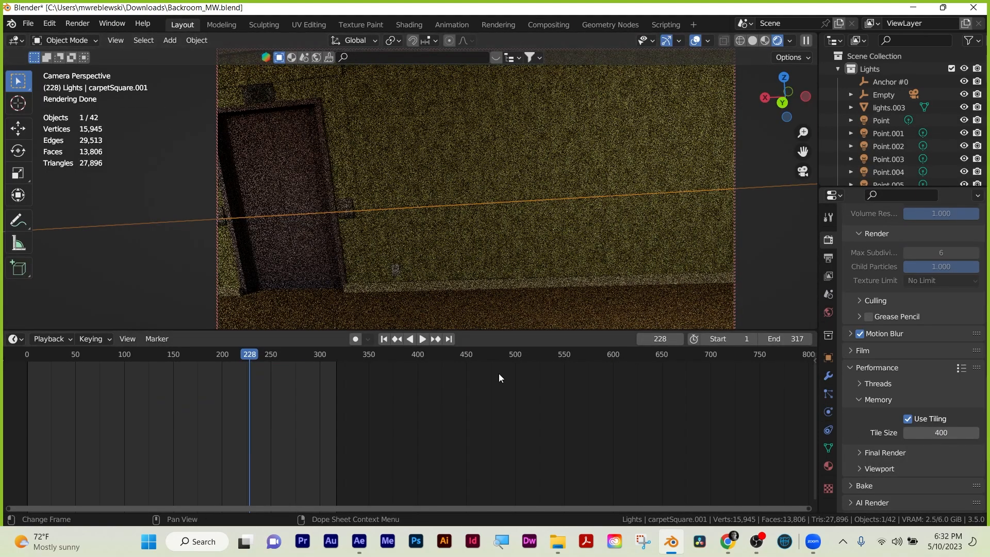
key(ctrl+s)
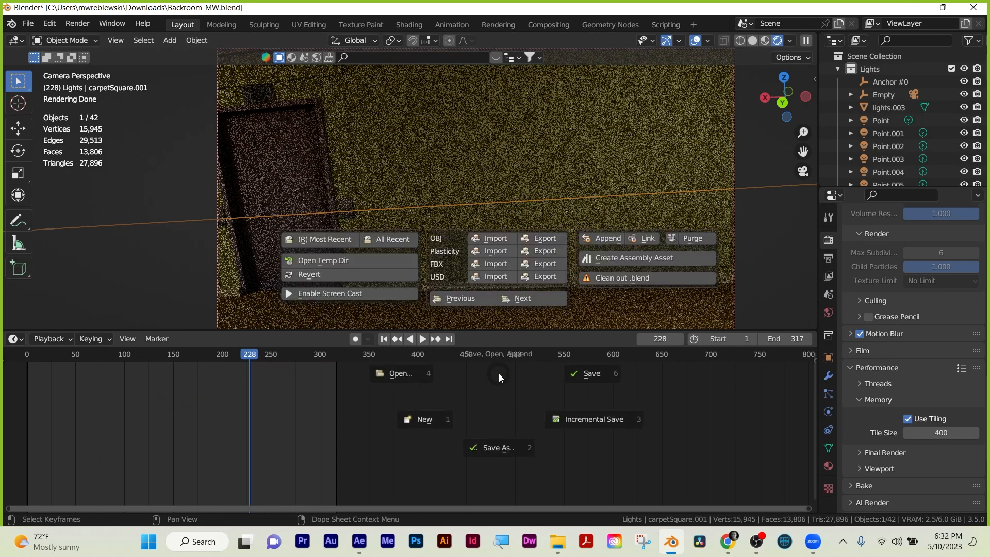
click(588, 370)
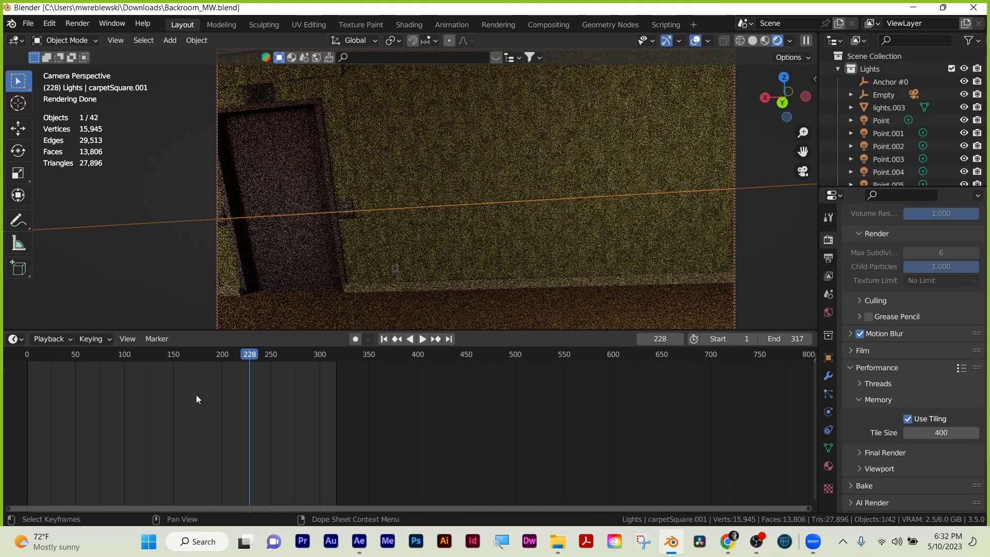
Move the playhead to frame 0 and review the render output settings and the available file formats
drag(236, 354, 26, 354)
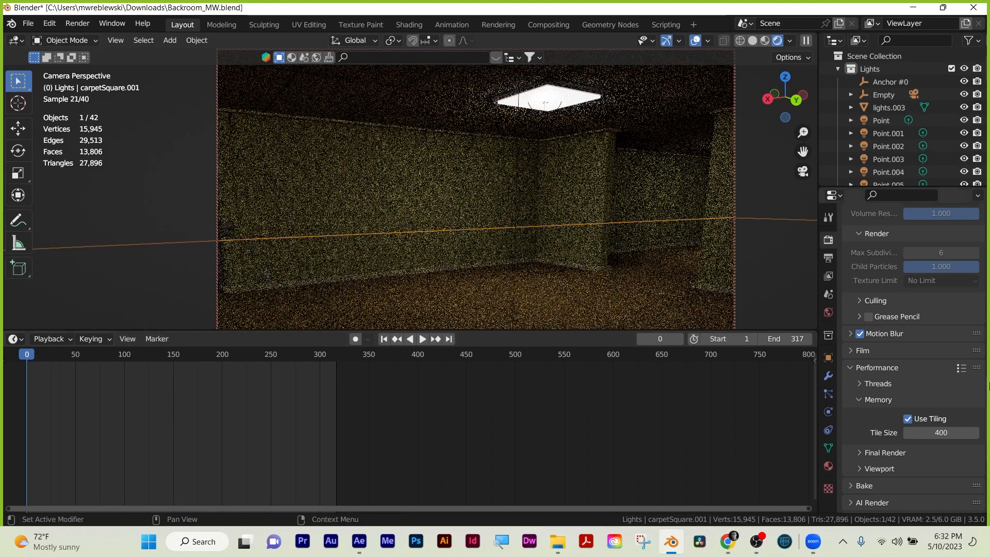
click(828, 258)
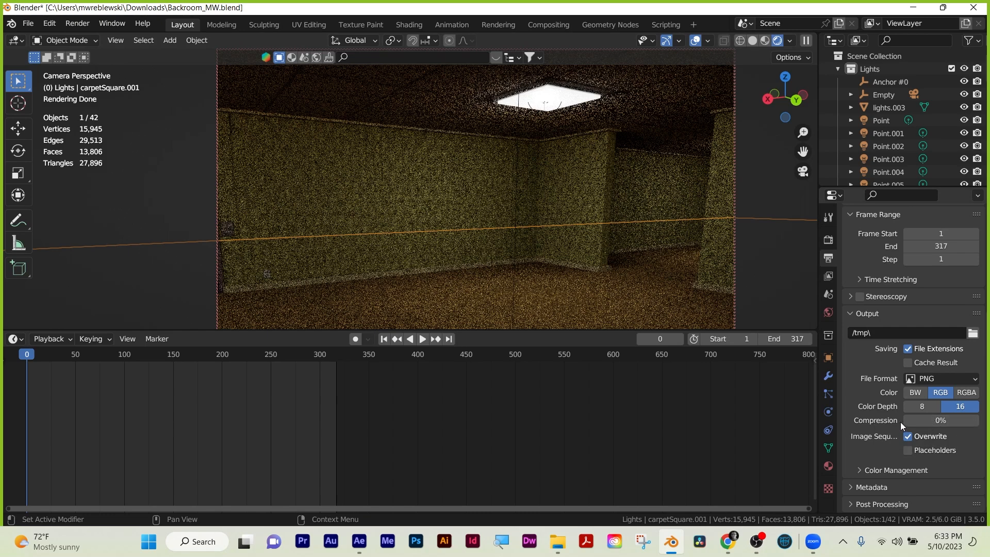
click(954, 379)
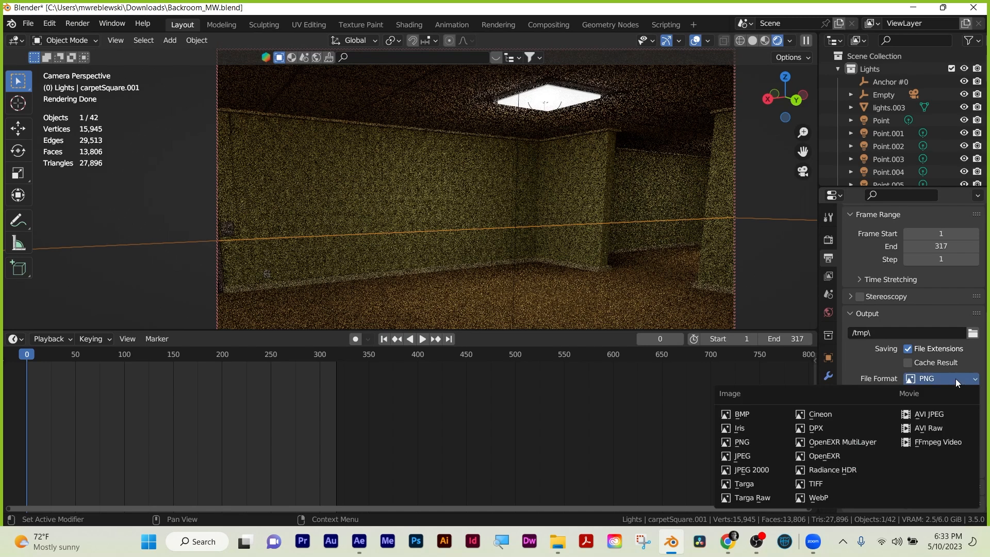
click(983, 371)
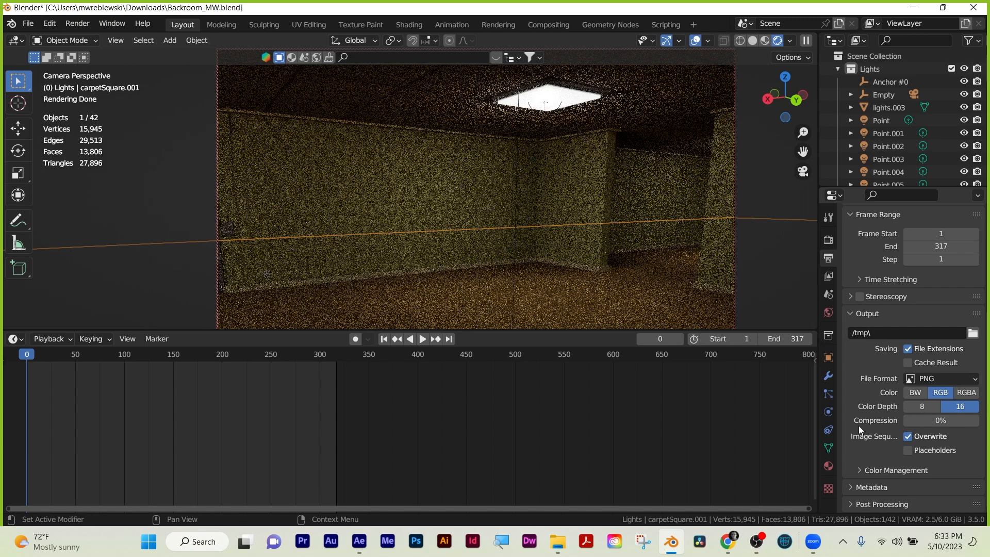
Minimize Blender, switch to After Effects and start a new project
click(916, 9)
click(360, 541)
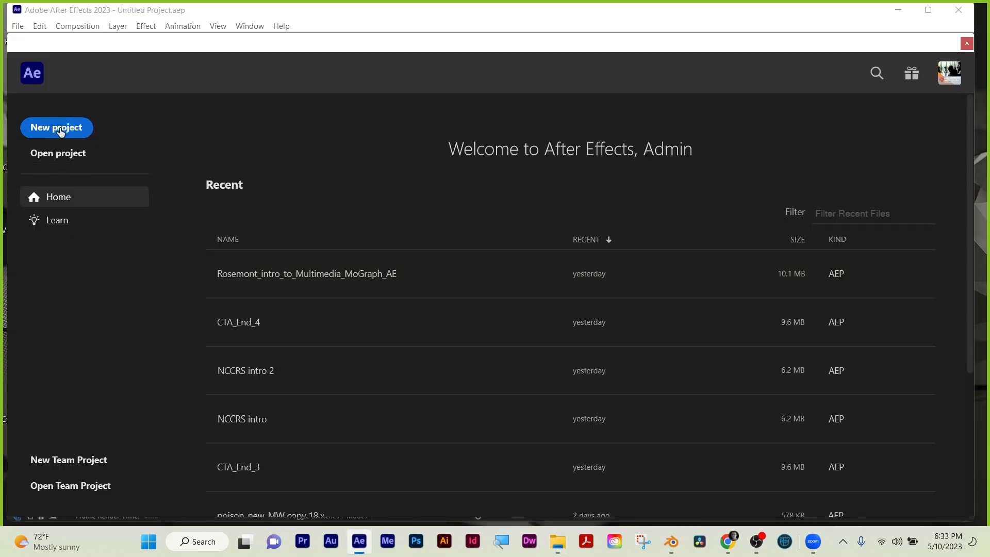
click(56, 127)
Save the After Effects project on the Desktop under the name test
click(63, 160)
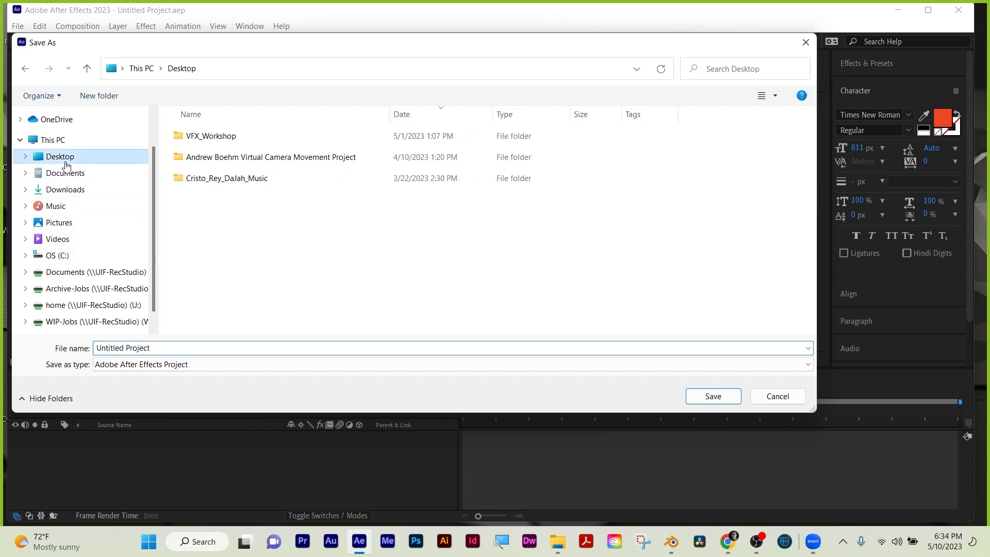
click(170, 350)
key(ctrl+shift+Left)
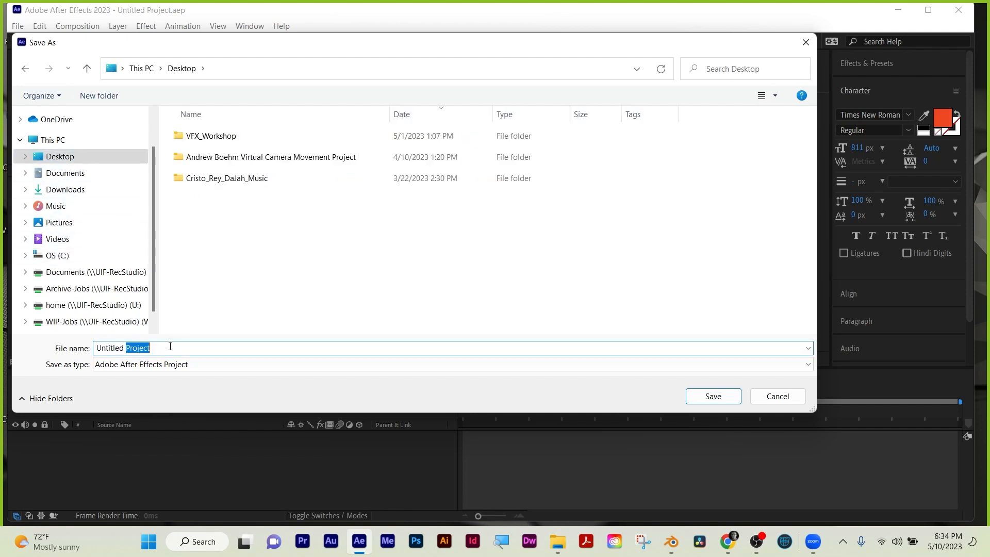
key(BackSpace)
key(BackSpace)
key(BackSpace)
key(BackSpace)
key(BackSpace)
key(BackSpace)
key(BackSpace)
key(BackSpace)
key(BackSpace)
key(BackSpace)
text(test)
click(714, 397)
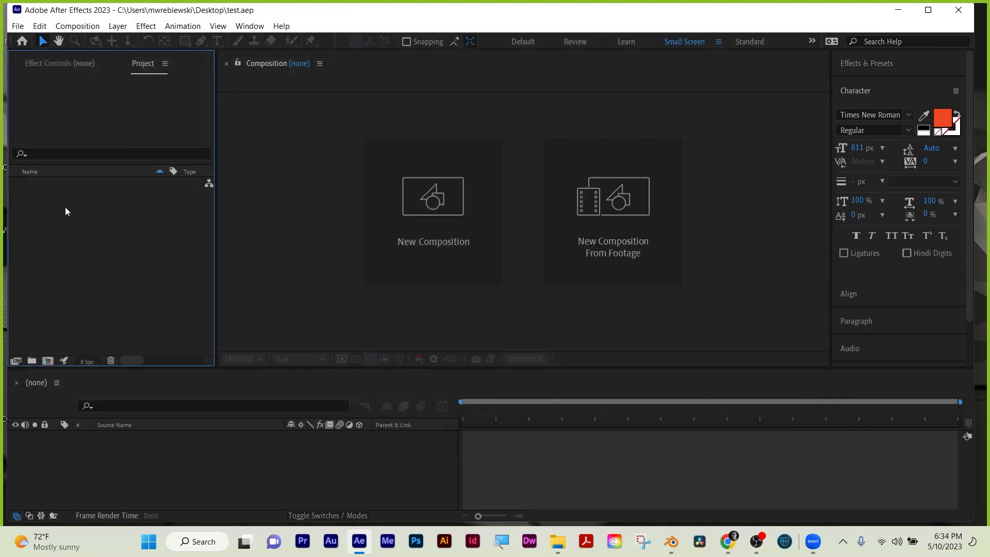
Create a folder named art in the project
click(32, 361)
text(art)
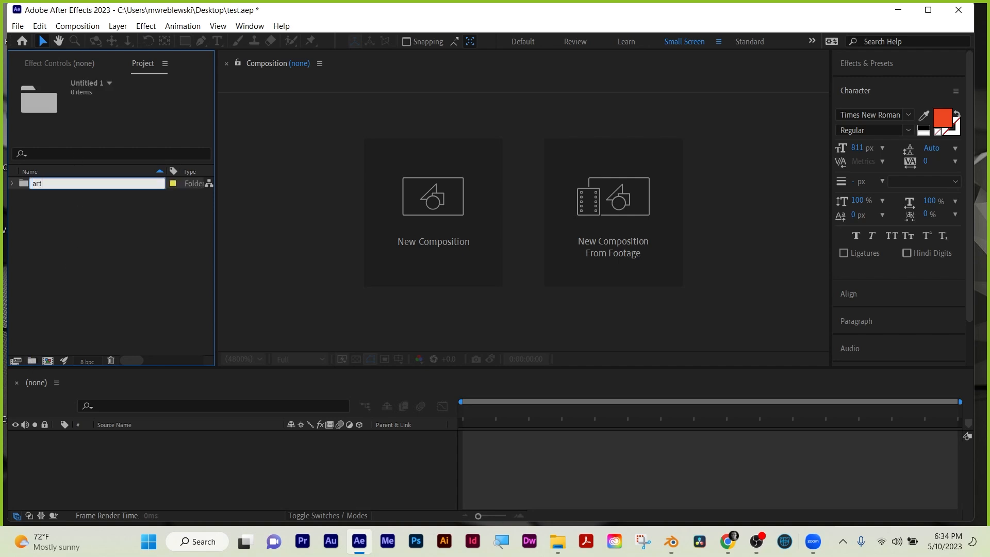
key(Return)
click(66, 247)
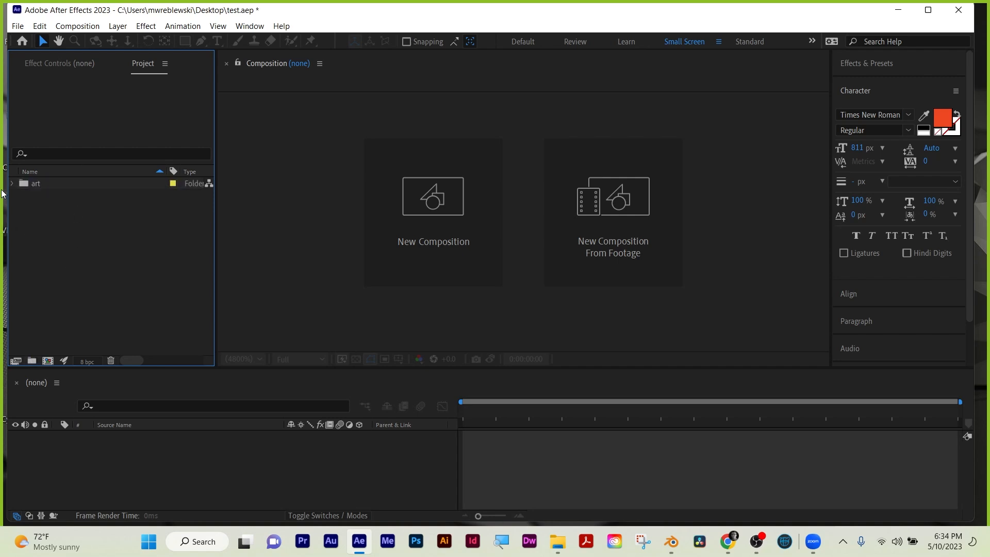
Start importing a file into the art folder and browse to C:\WIP\MW_2023
click(26, 185)
click(18, 26)
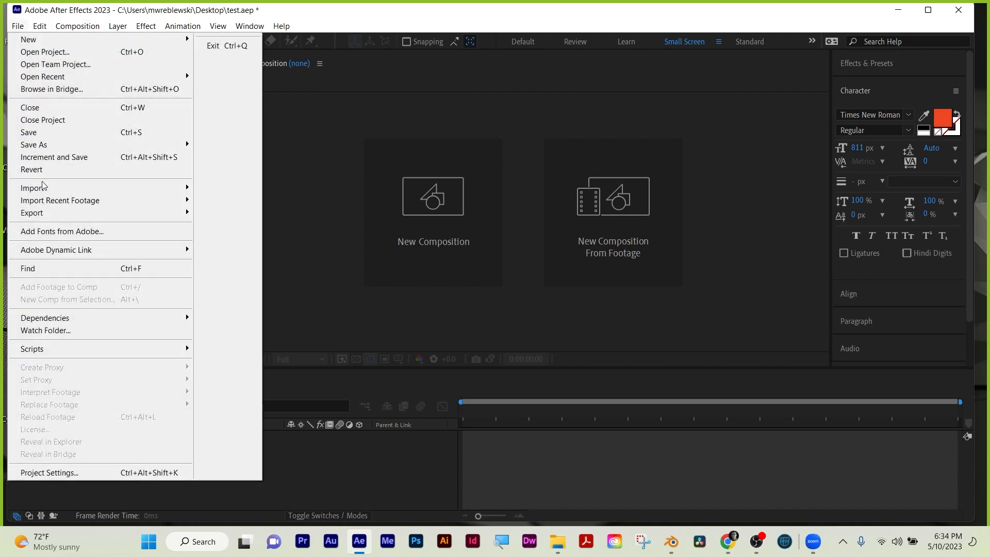
mouse_move(60, 187)
click(246, 186)
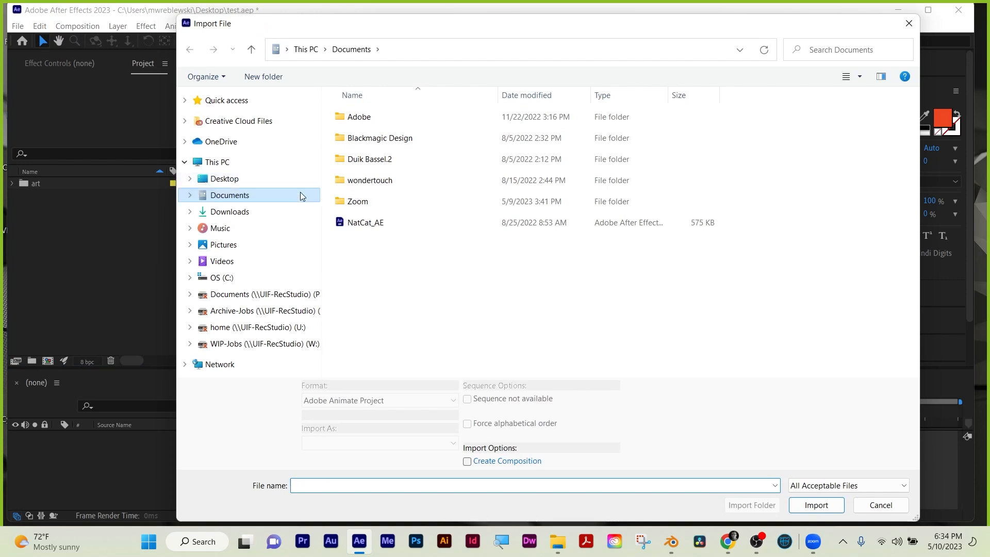
click(248, 277)
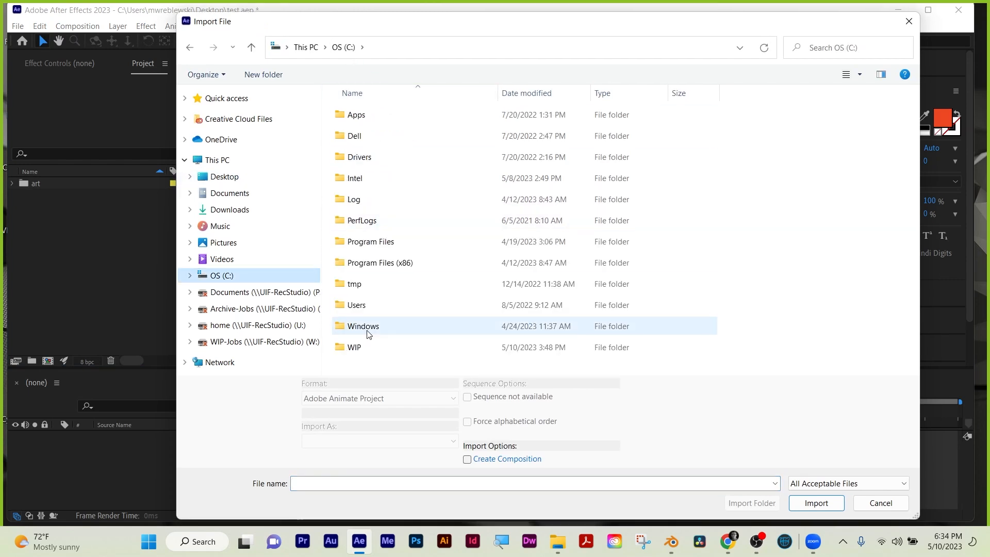
double_click(353, 347)
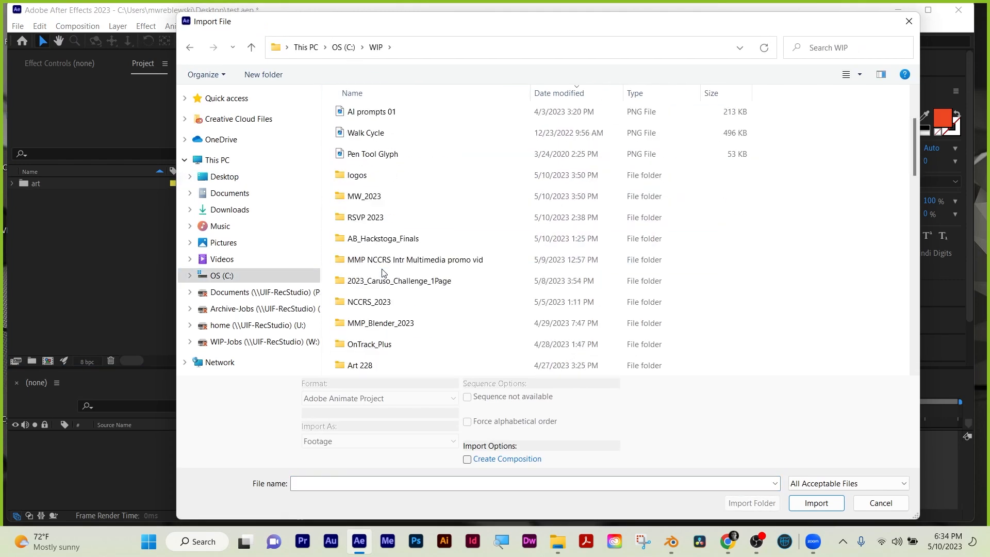
double_click(374, 197)
Find the GLass_FLower folder and open its Final_Look\03282023 subfolder of rendered frames
scroll(409, 193, down, 4)
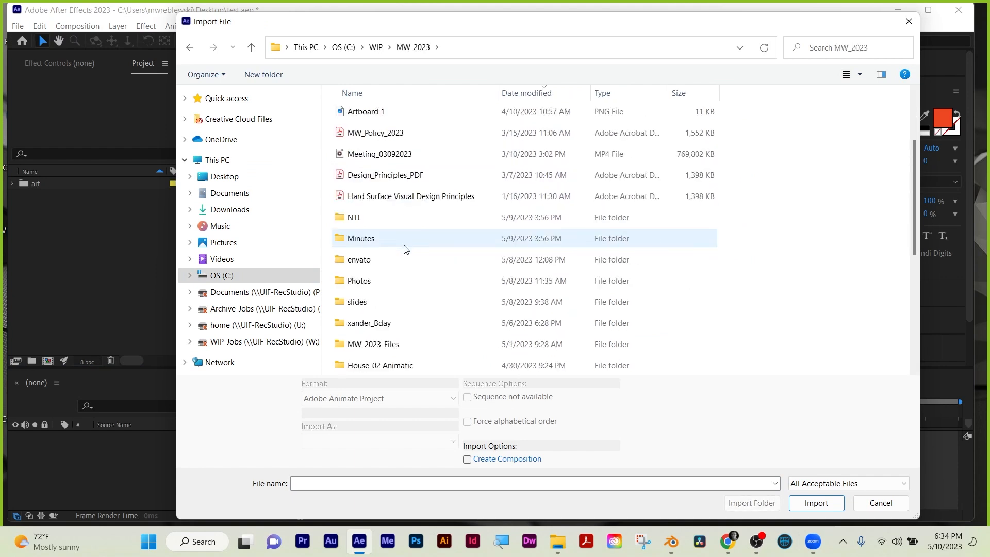
scroll(391, 211, up, 1)
scroll(390, 208, down, 3)
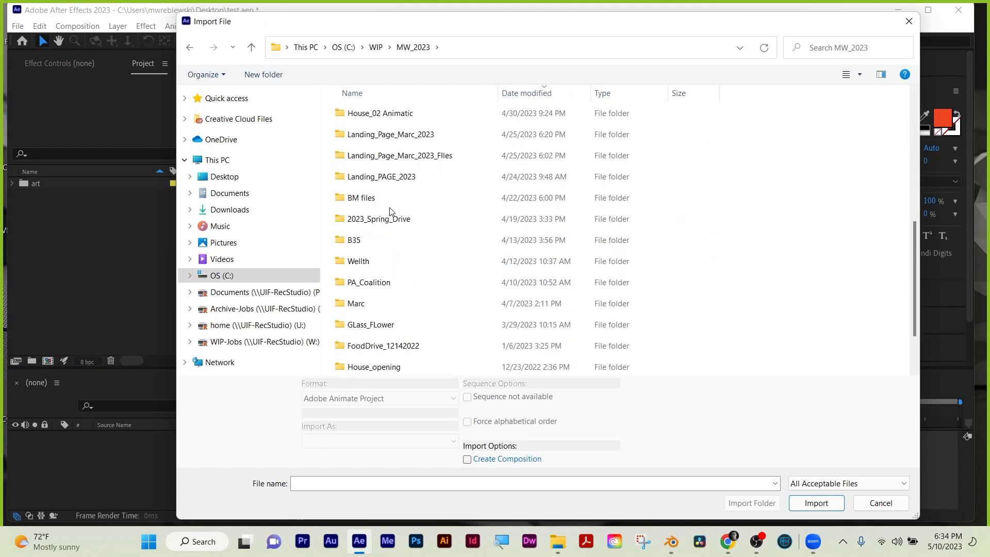
scroll(392, 211, up, 1)
scroll(391, 229, down, 1)
scroll(389, 238, up, 3)
scroll(384, 304, down, 3)
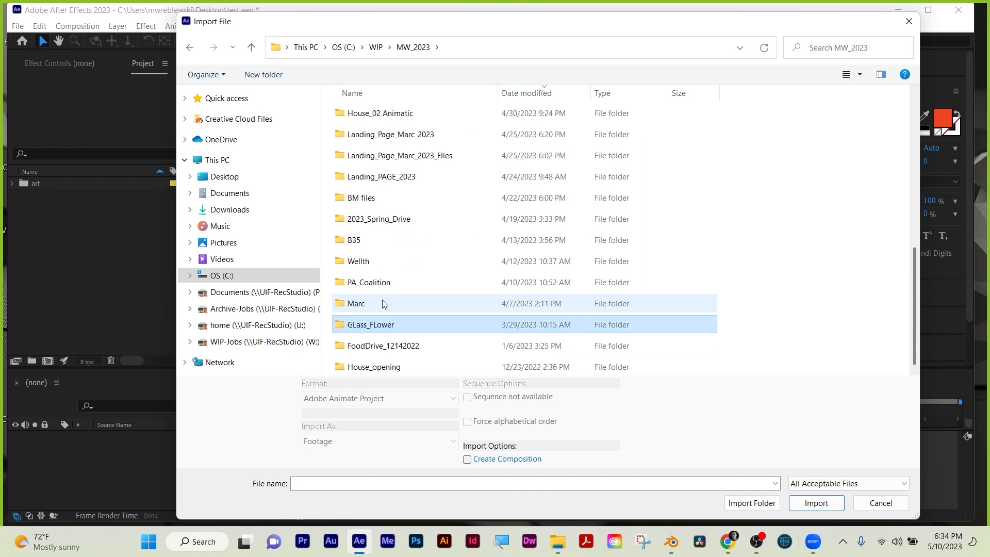
double_click(380, 322)
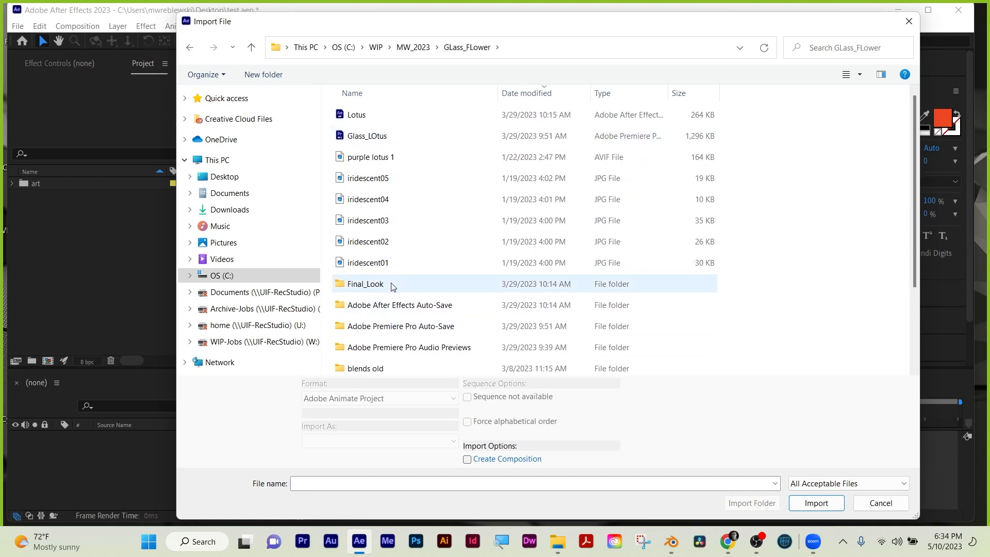
double_click(361, 284)
double_click(363, 200)
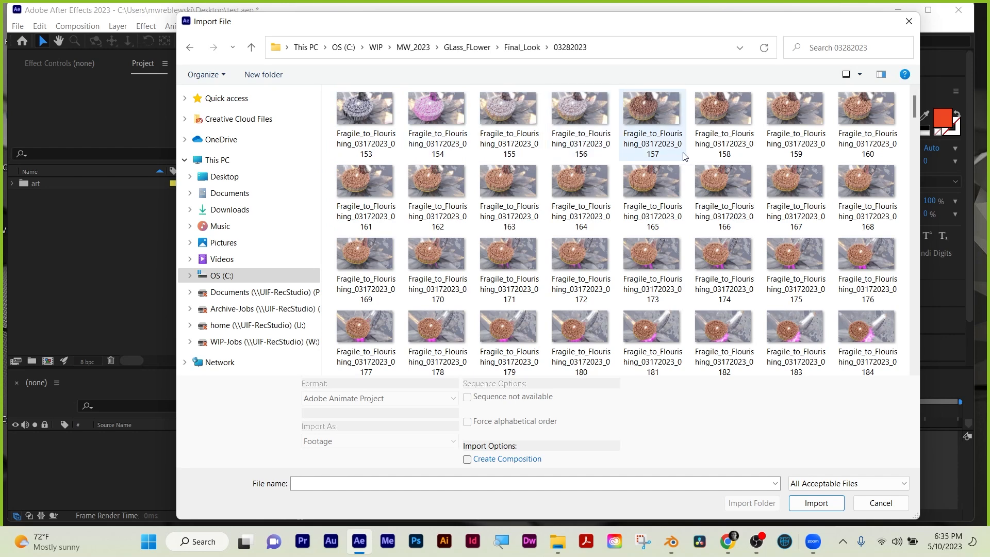
Look through the rendered PNG frames in the 03282023 folder up to the last file, frame 0435
click(786, 152)
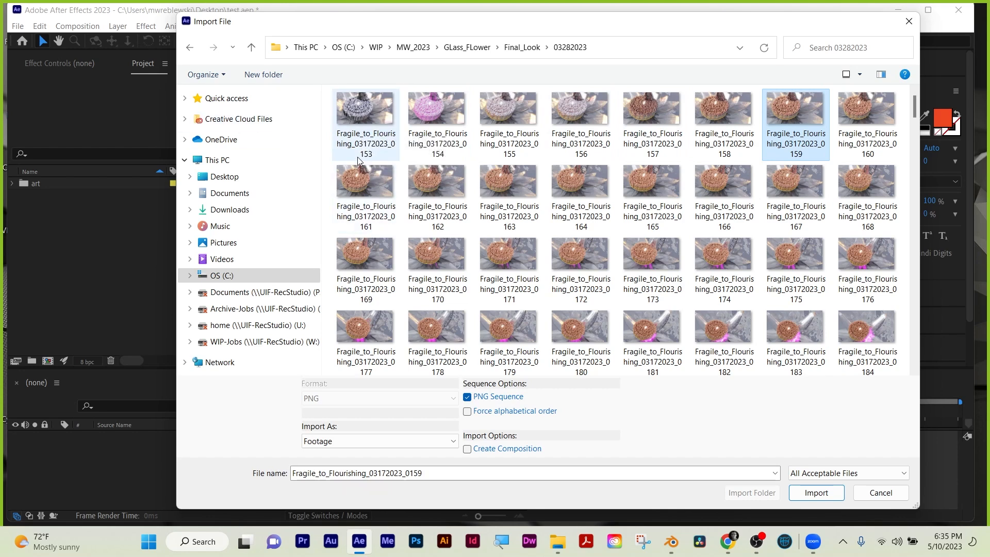
drag(917, 103, 620, 322)
scroll(613, 319, down, 5)
scroll(607, 316, down, 10)
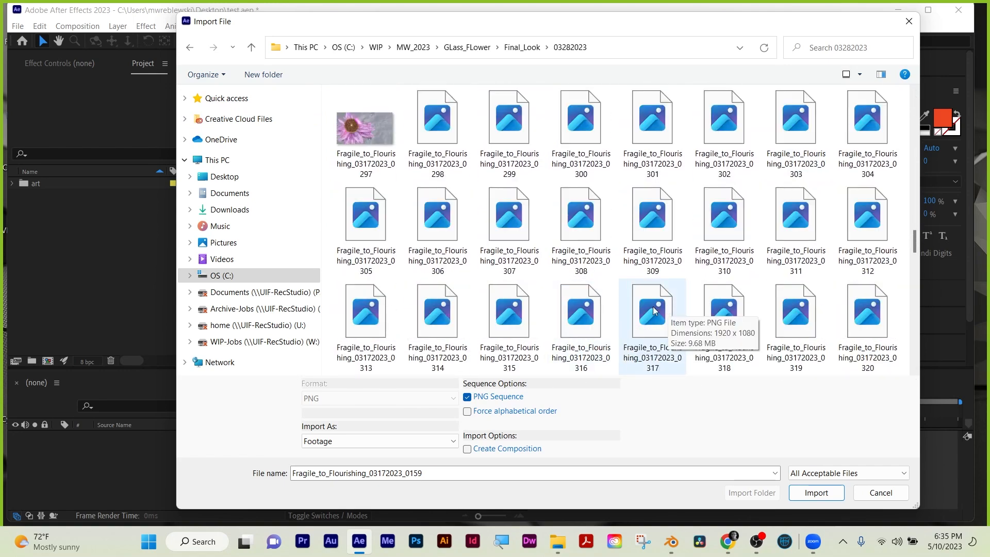
scroll(845, 343, down, 3)
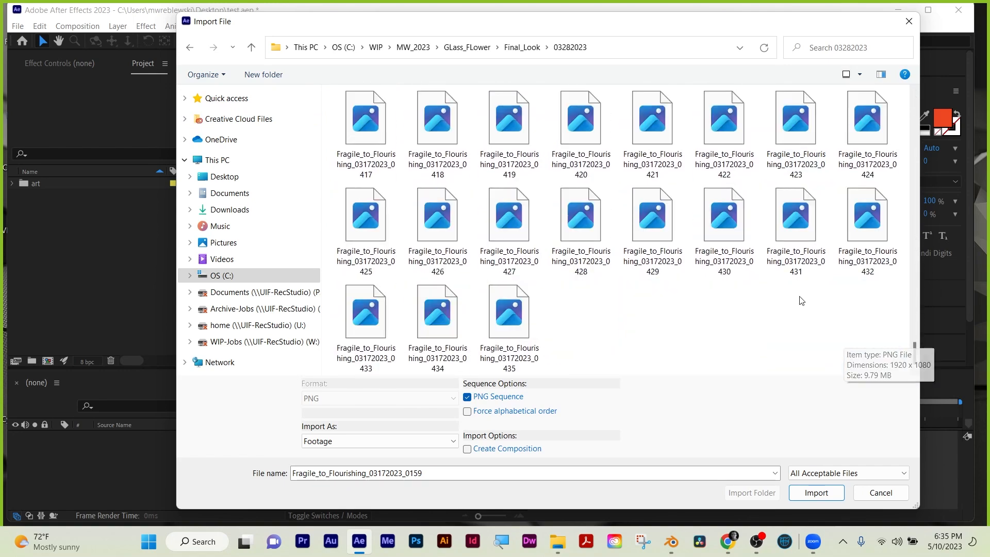
click(512, 317)
scroll(634, 310, up, 12)
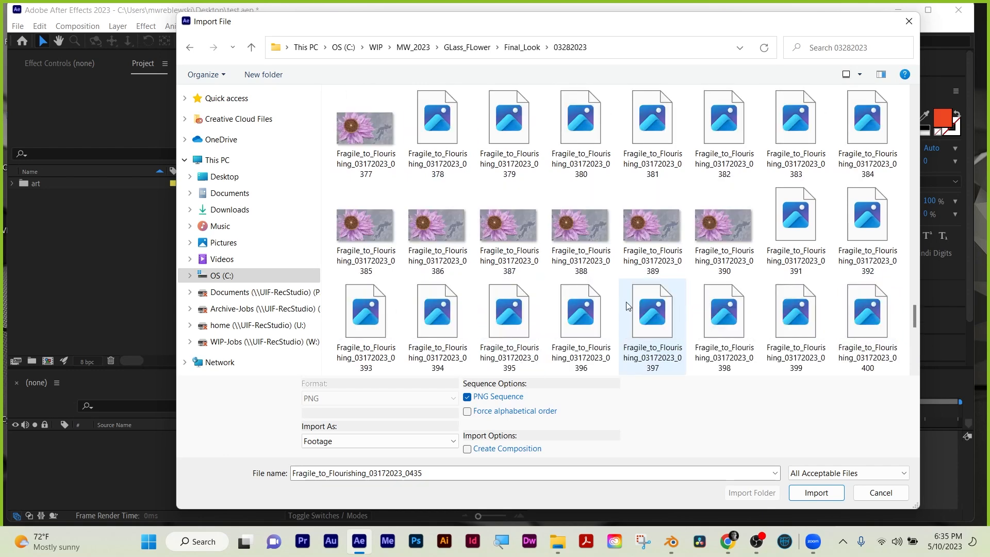
scroll(589, 249, up, 1)
Import all frames from 0153 to 0435 as one PNG sequence and preview it in a composition made from the footage
click(369, 110)
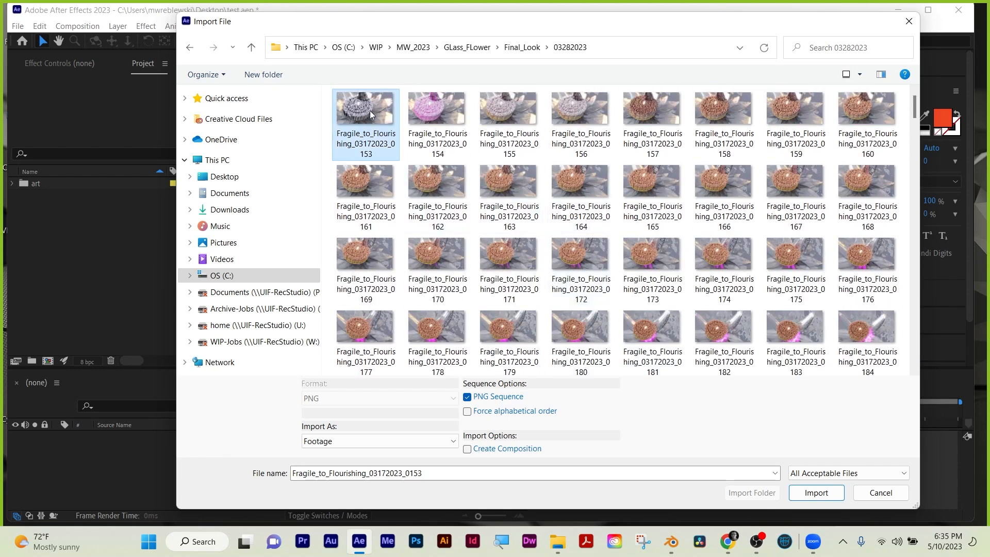
key(ctrl+a)
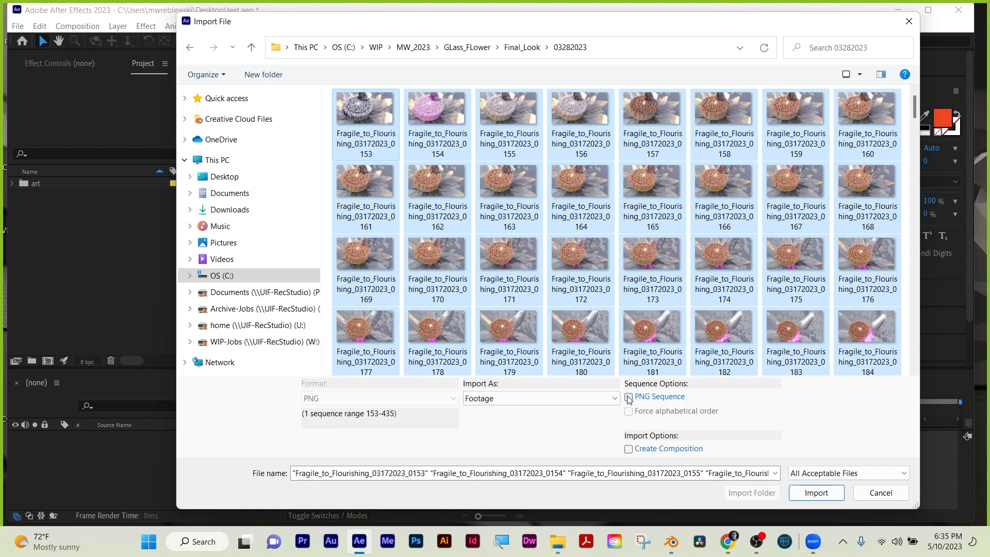
click(816, 492)
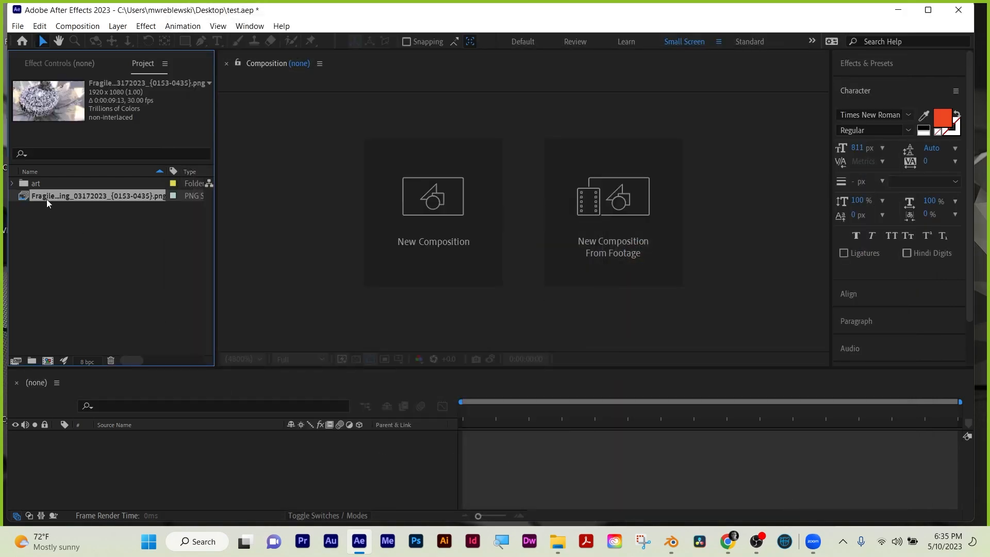
drag(48, 195, 98, 459)
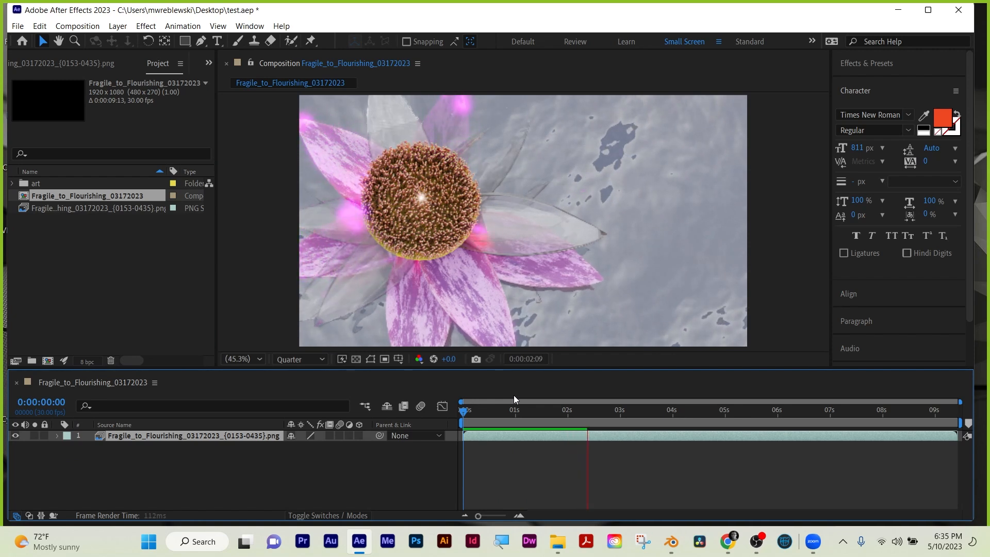
key(space)
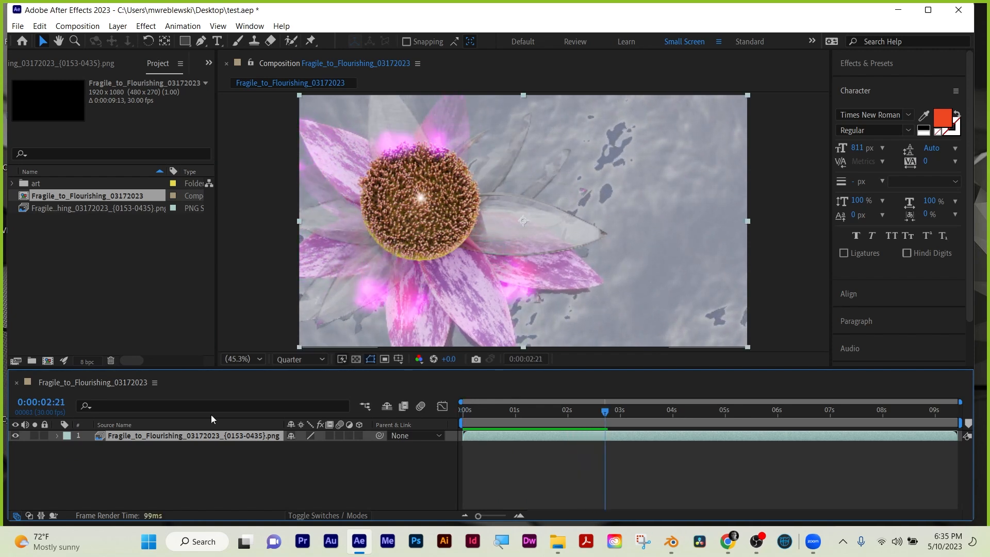
Delete the sequence layer and remove both the composition and the imported footage from the project
click(146, 468)
click(141, 433)
key(Delete)
drag(36, 221, 45, 197)
key(Delete)
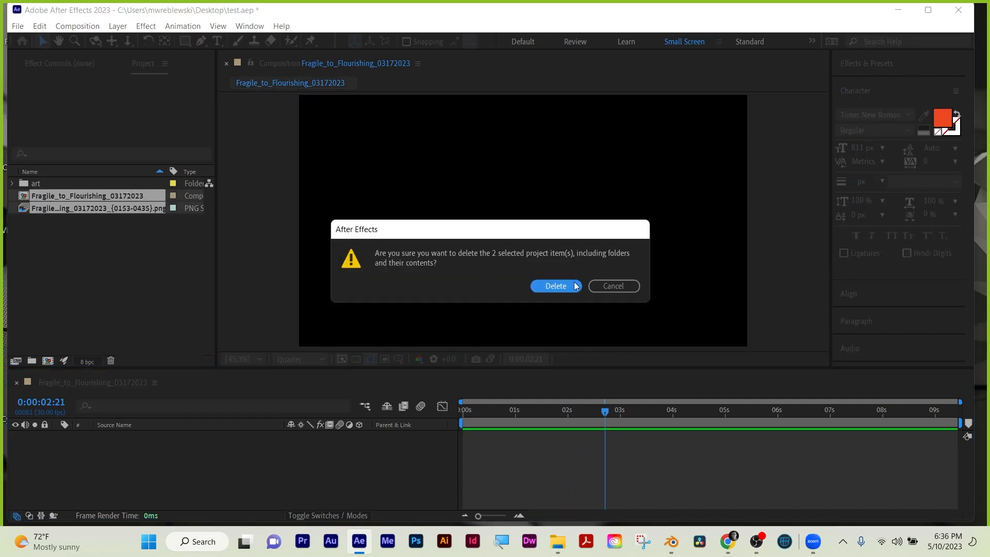
click(555, 286)
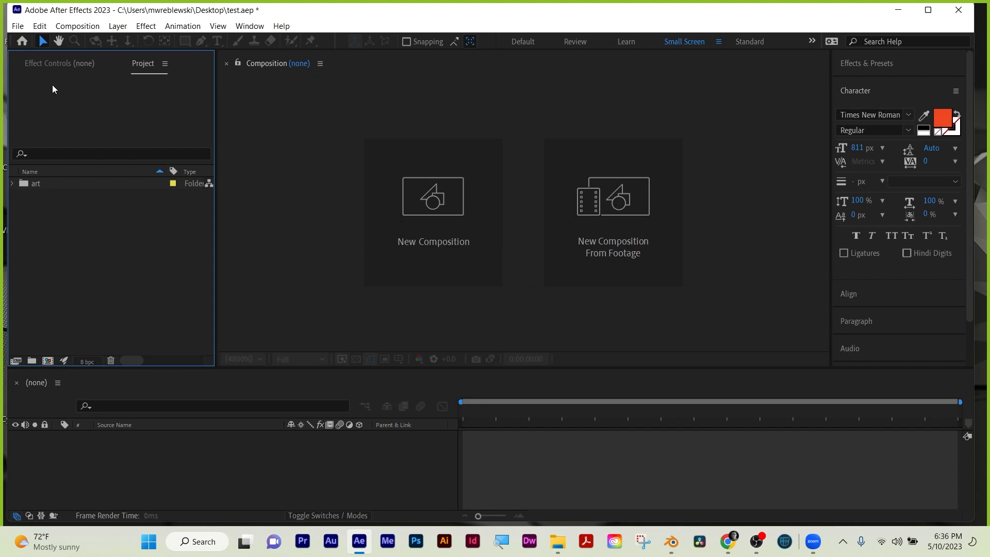
Import all frames in the 03282023 folder, 153 to 435, as footage with the PNG Sequence option enabled
click(18, 26)
mouse_move(98, 191)
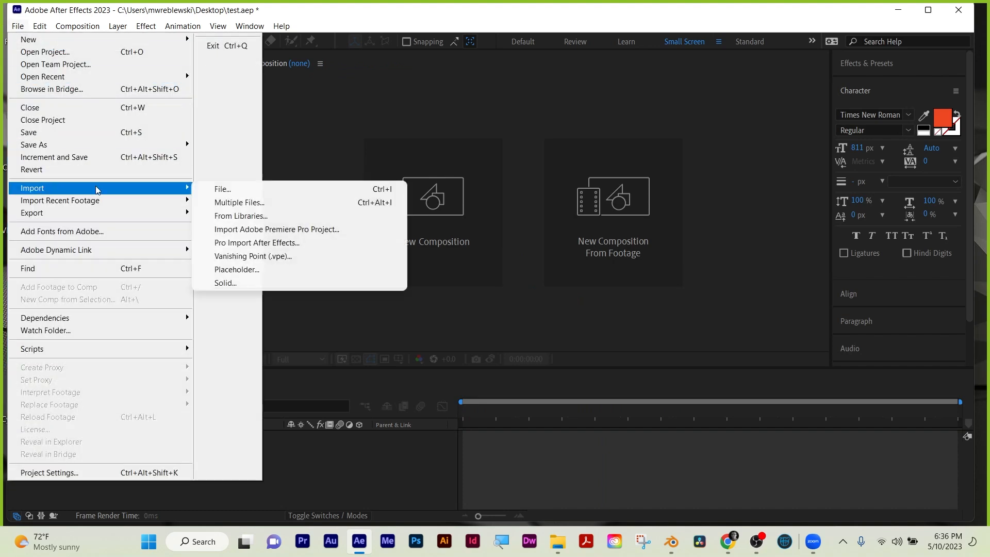
click(232, 189)
mouse_move(558, 543)
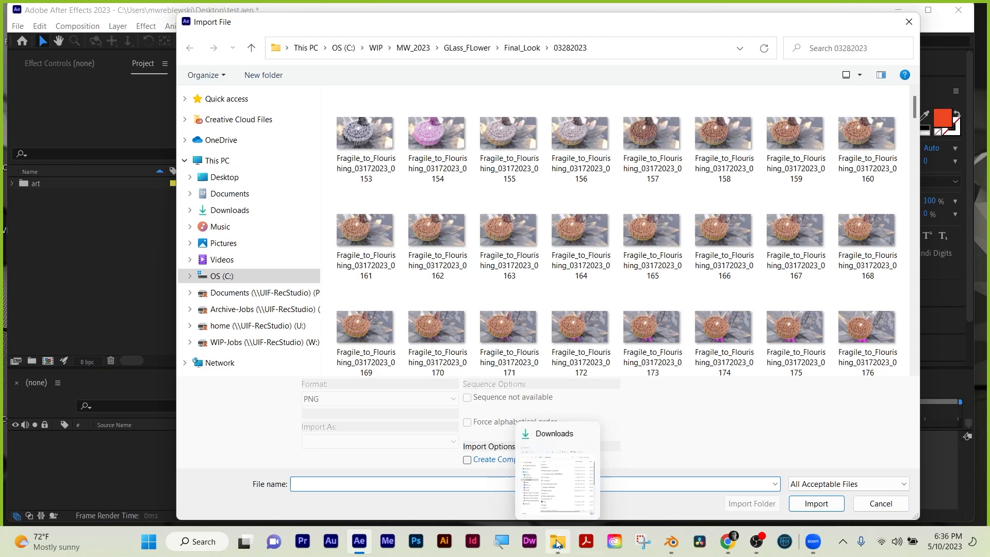
click(366, 141)
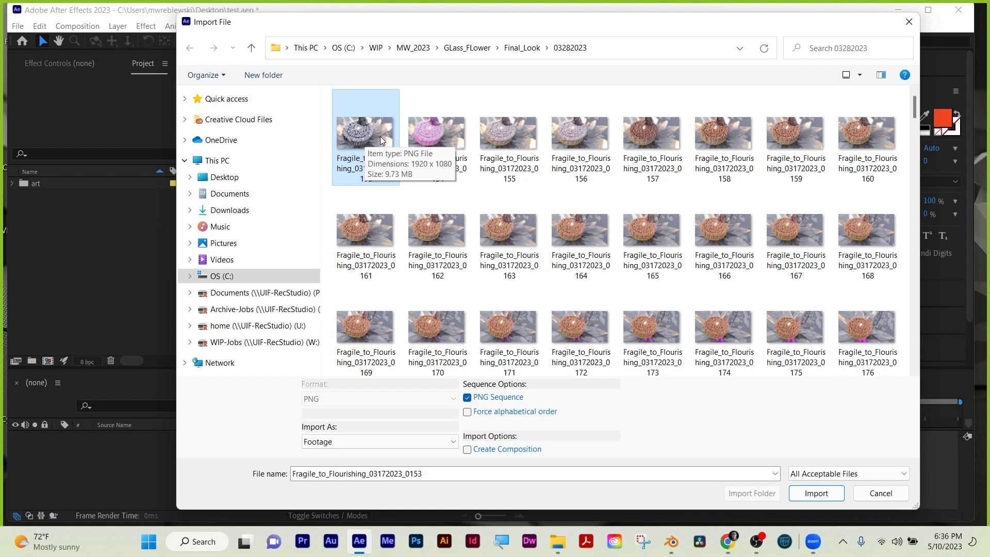
key(ctrl+a)
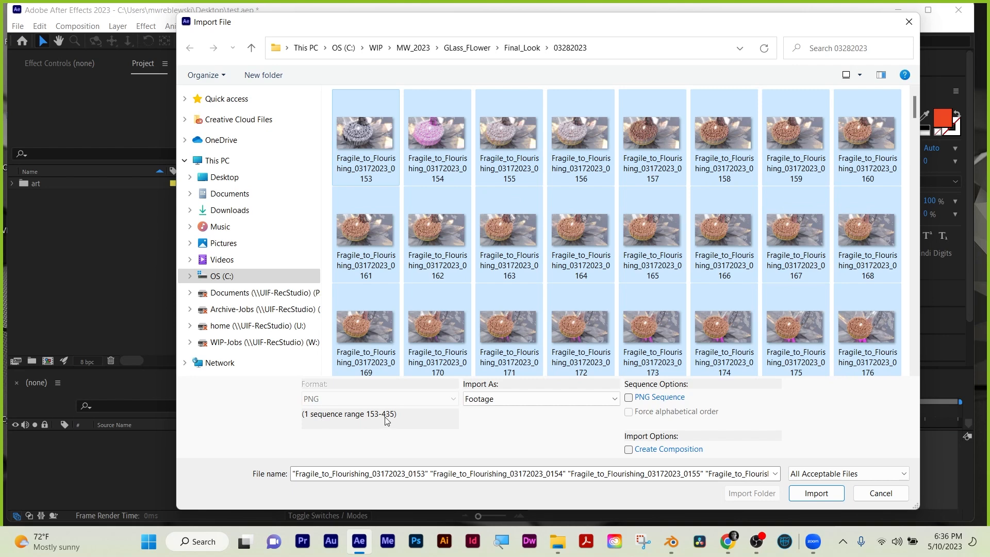
click(630, 398)
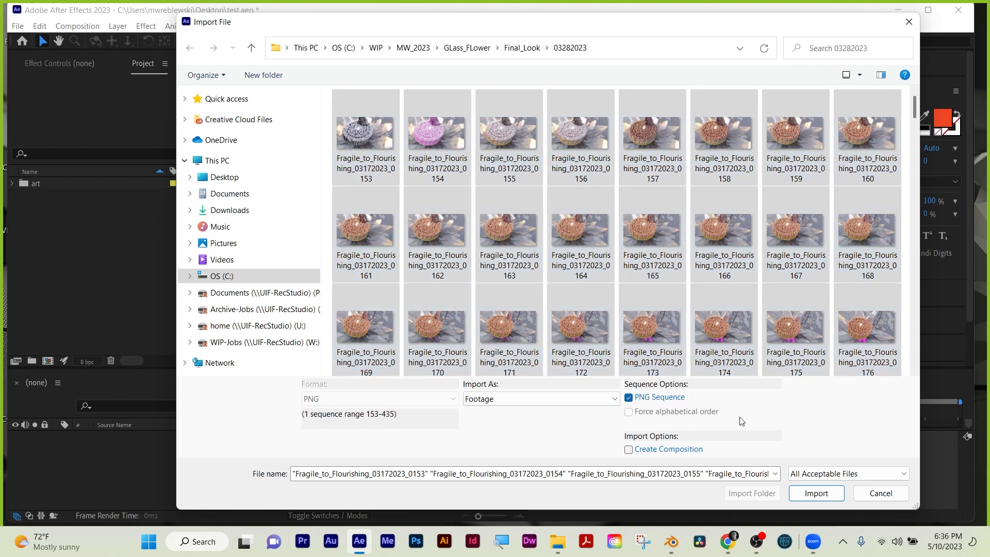
click(816, 493)
Create a composition from the imported PNG sequence and play the animation back from near the start
drag(47, 362, 47, 362)
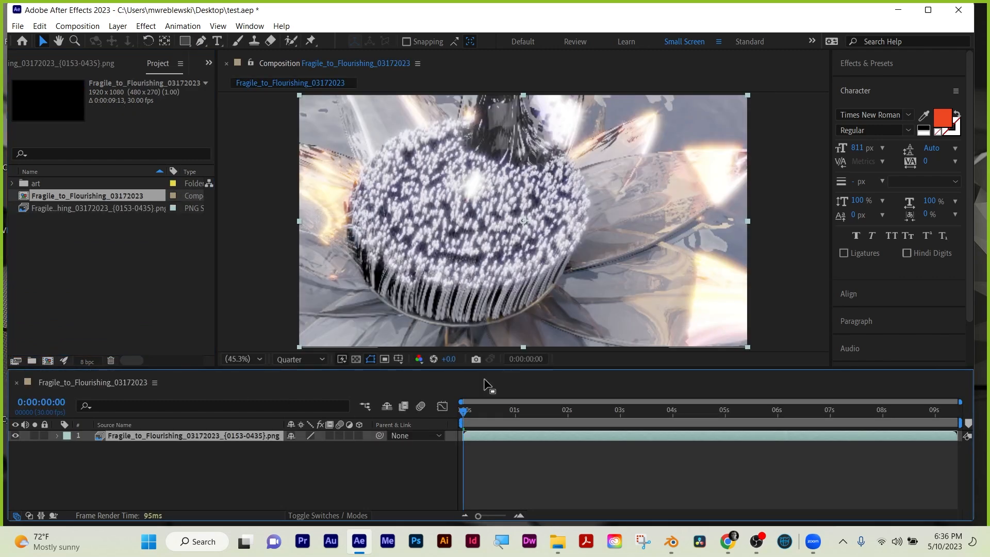
key(space)
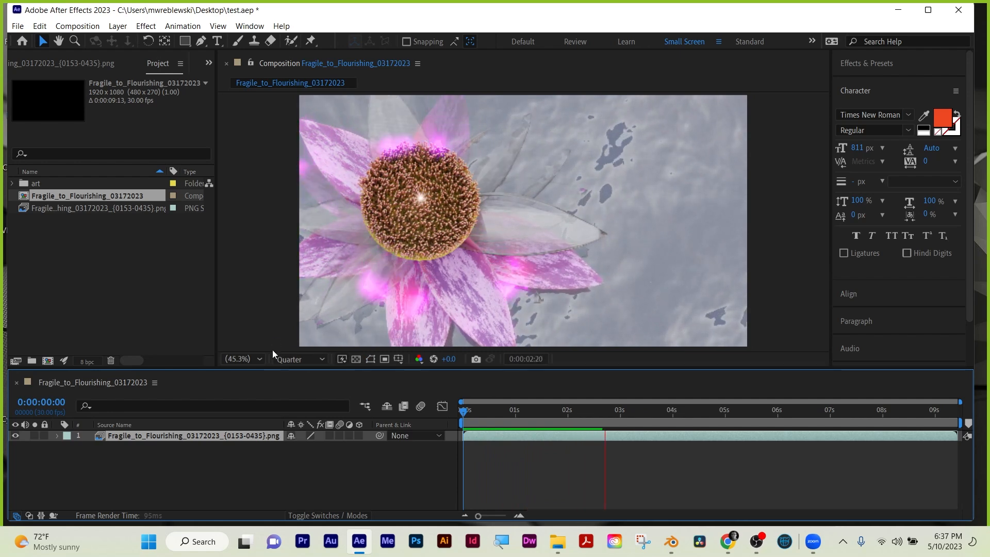
drag(619, 418, 461, 410)
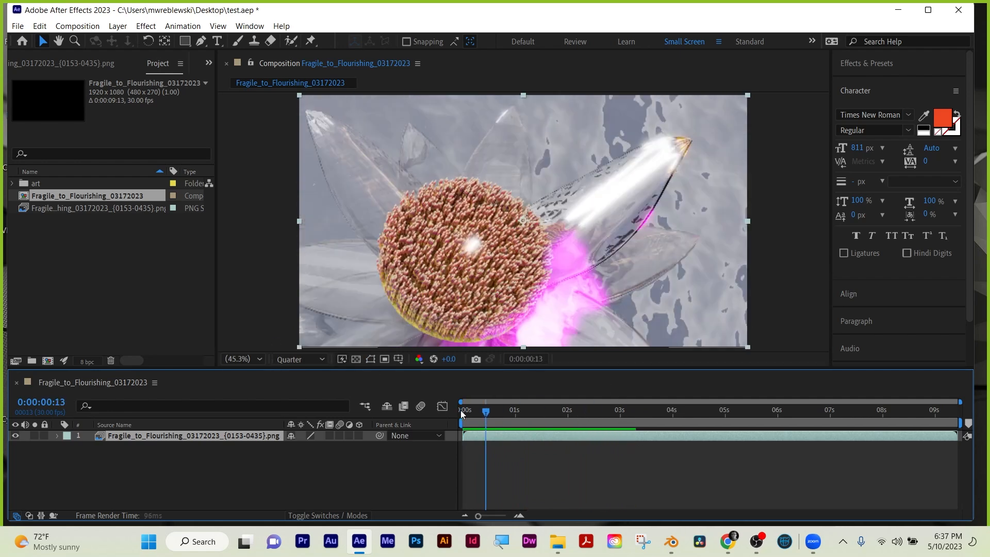
key(space)
key(space)
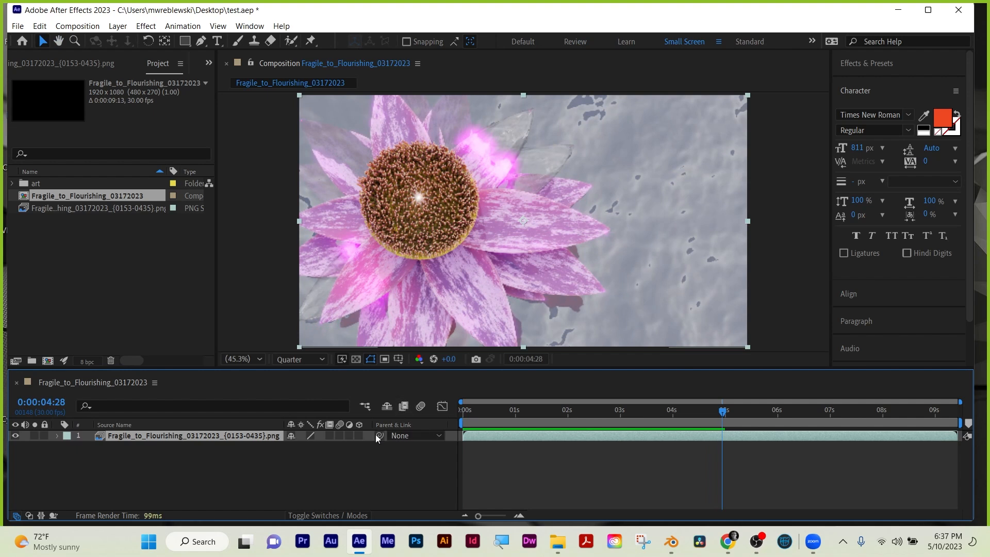
click(284, 472)
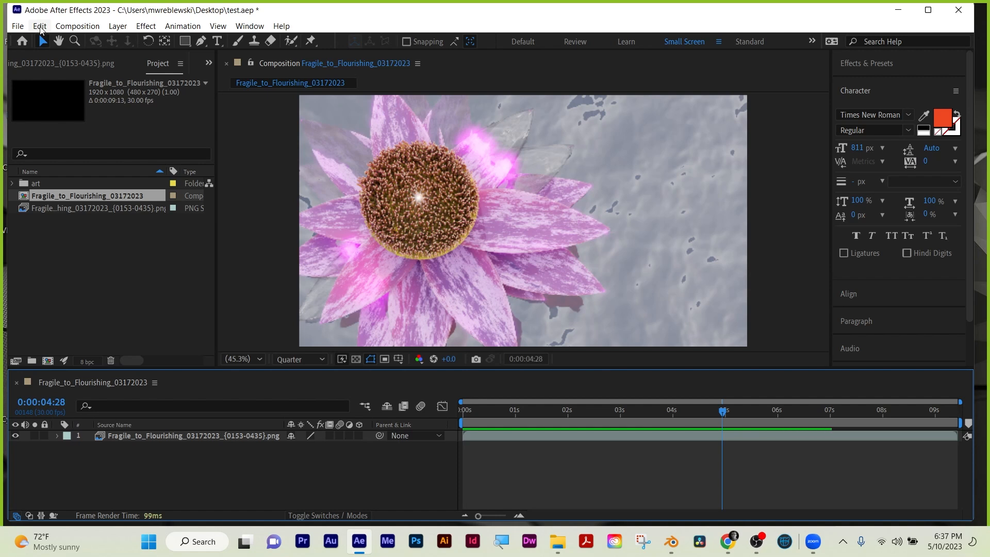
Purge all memory and disk cache and start a new empty project
click(40, 26)
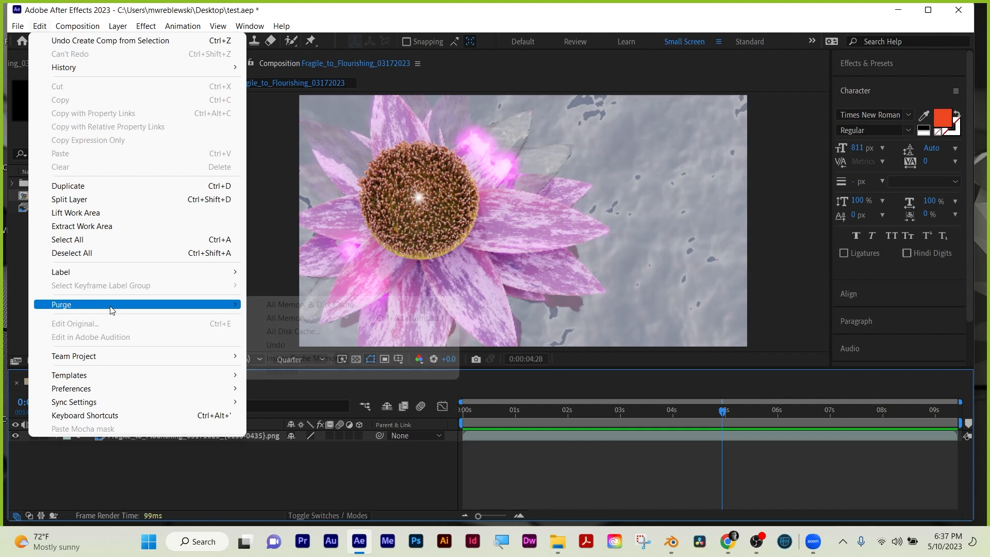
mouse_move(114, 306)
click(287, 305)
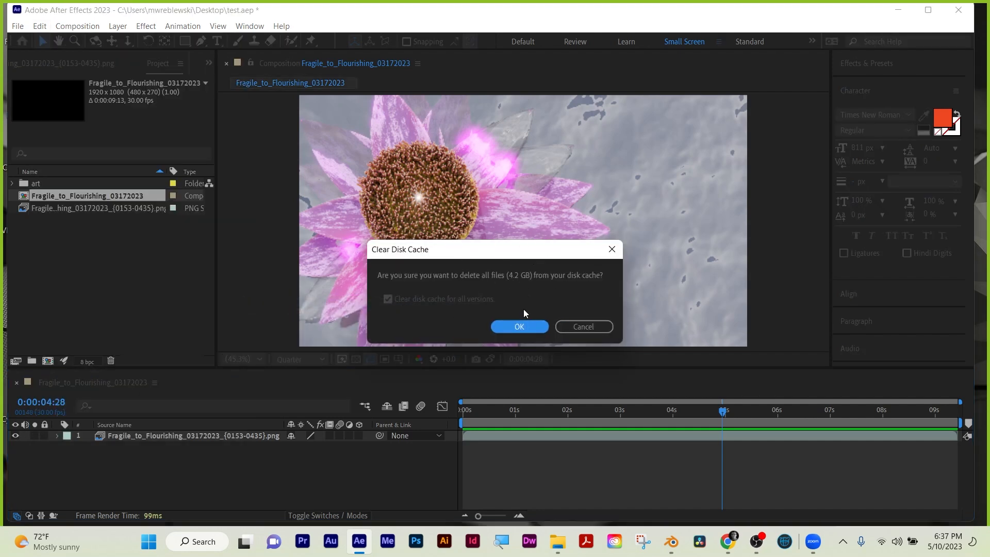
click(519, 327)
key(ctrl+alt+n)
click(503, 282)
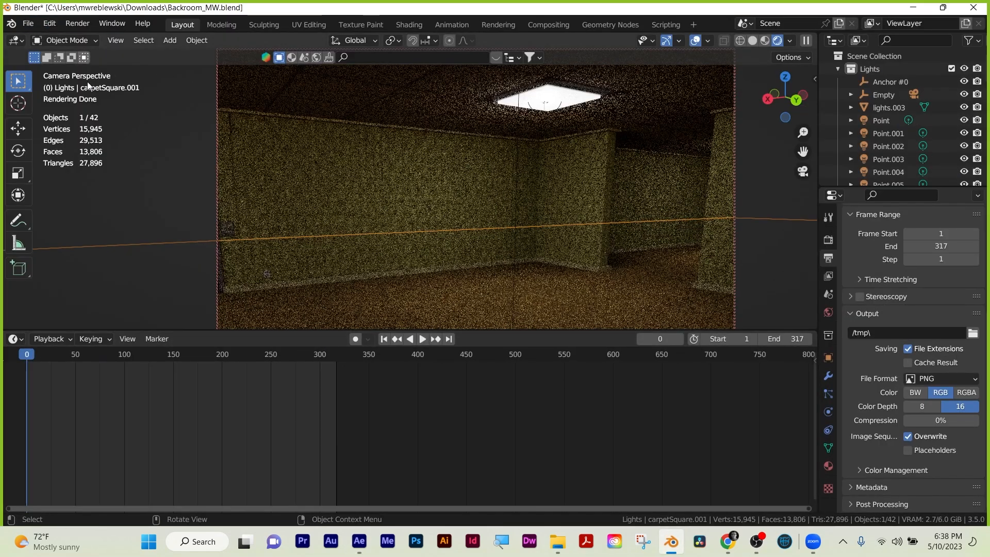
In Blender, review the image and animation render commands along with the view layer passes and output settings
click(78, 23)
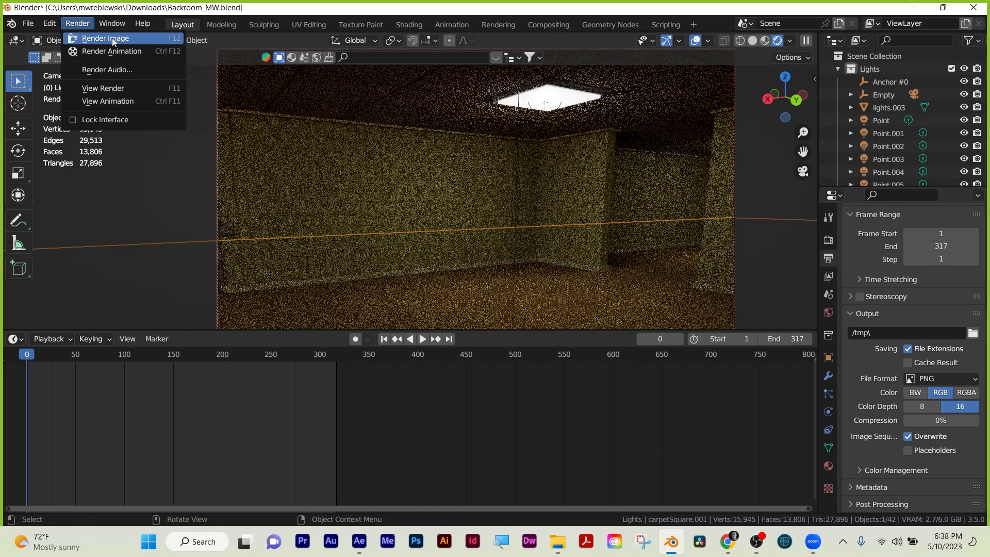
click(79, 24)
click(77, 23)
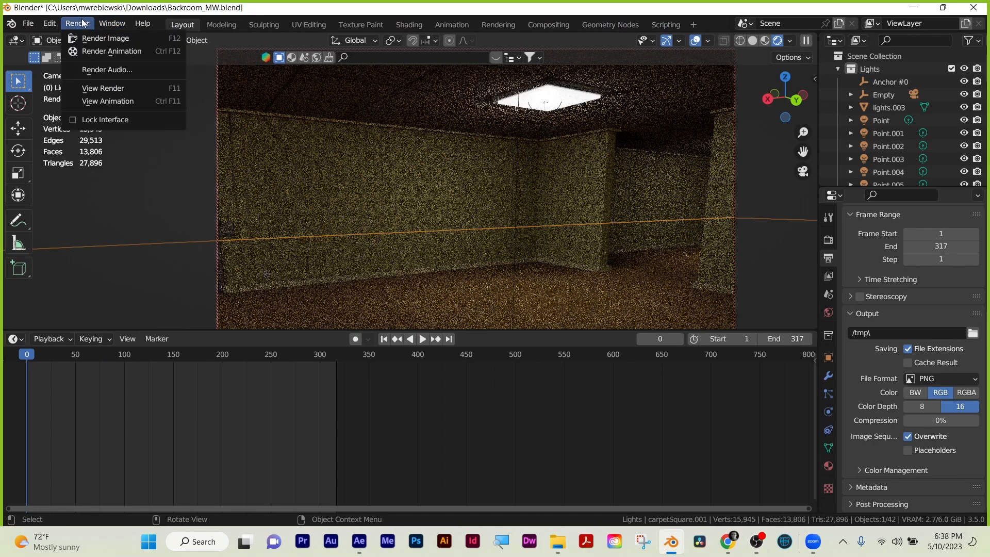
click(82, 23)
click(83, 24)
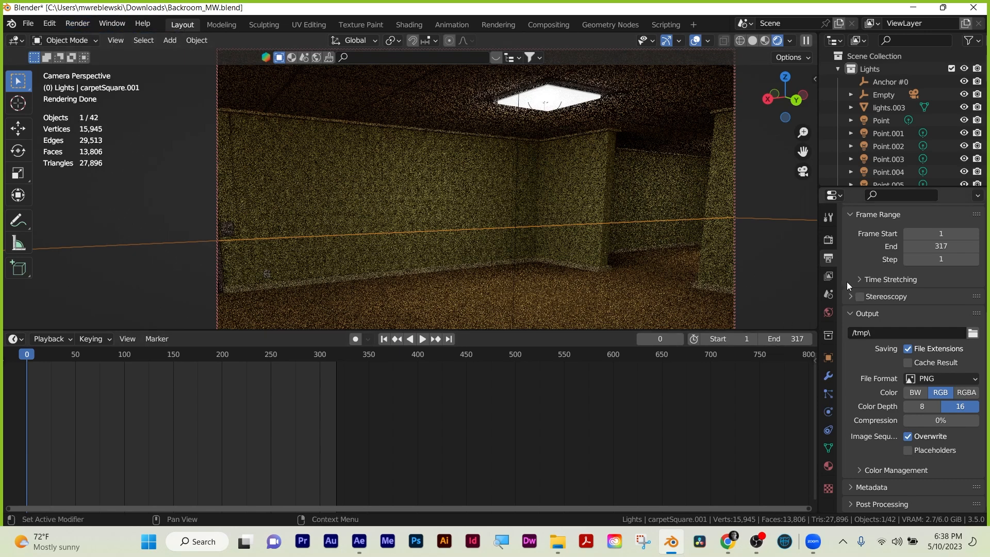
click(827, 275)
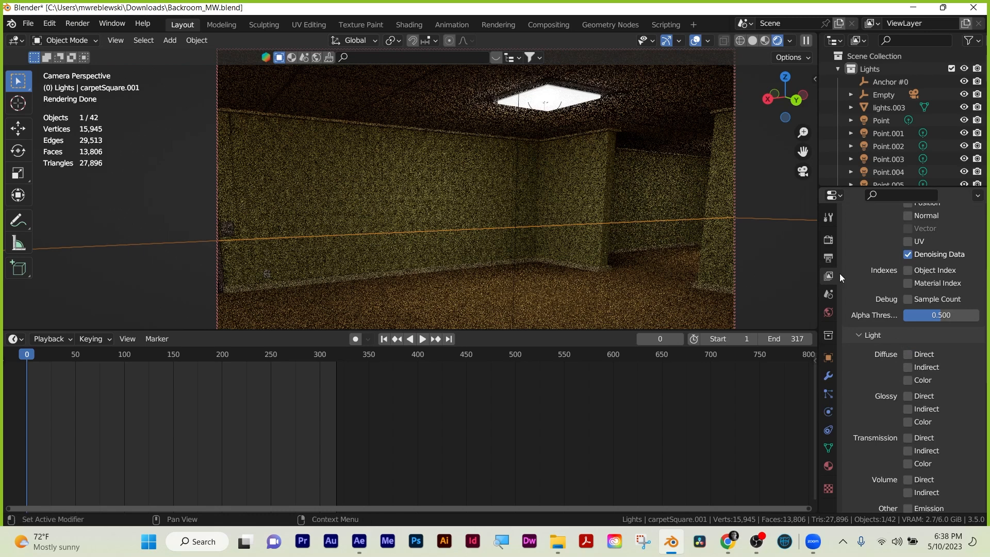
scroll(870, 295, up, 5)
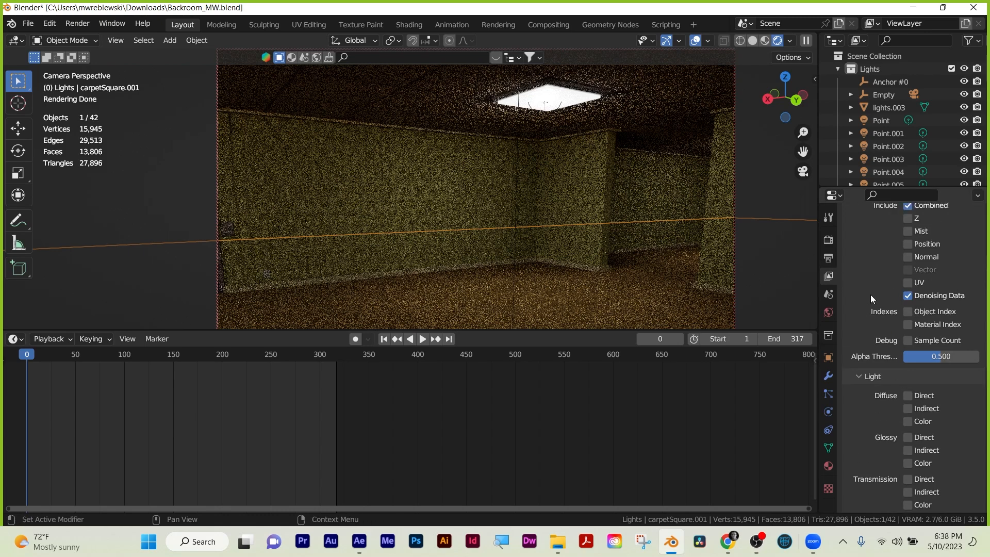
click(829, 257)
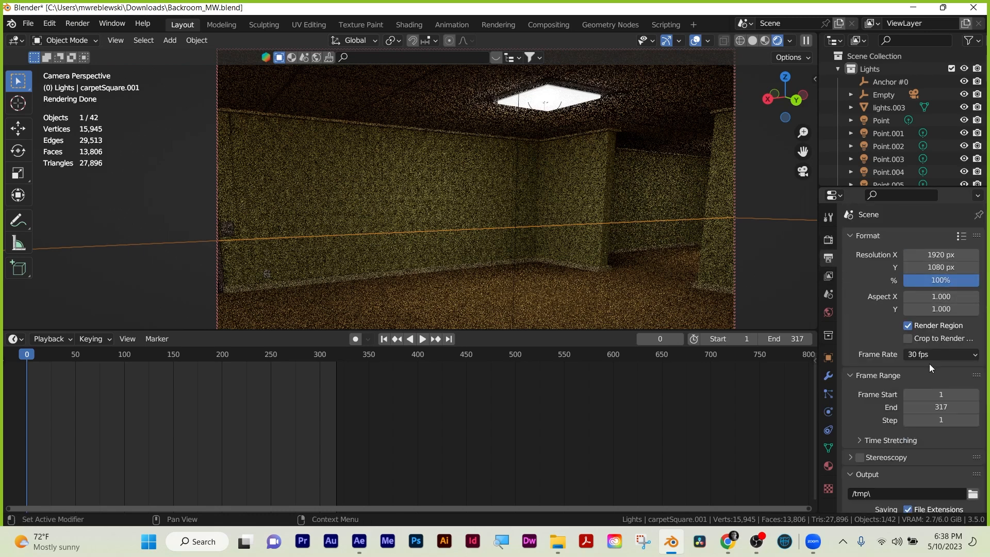
scroll(853, 387, down, 6)
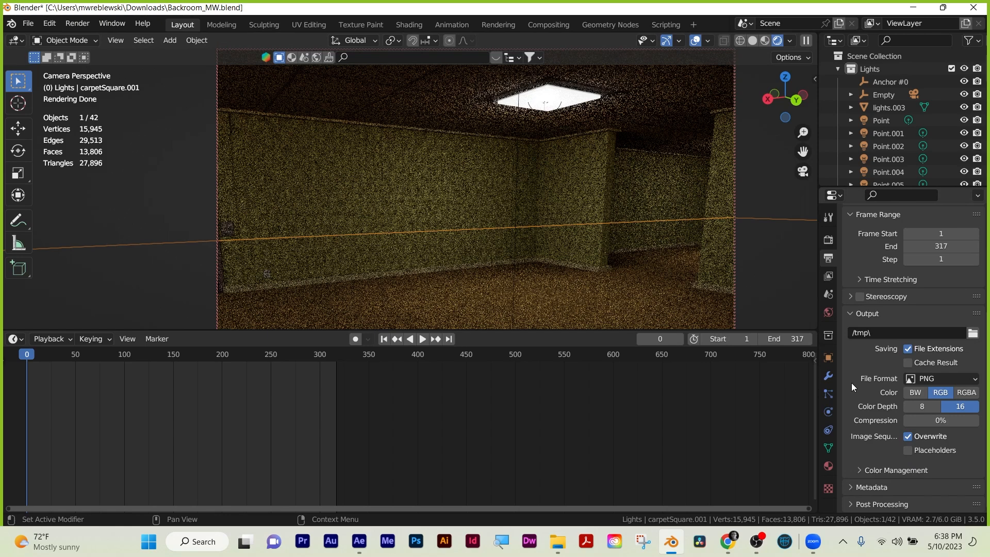
Save Backroom_MW.blend with the timeline at frame 315 and switch back to After Effects
click(334, 354)
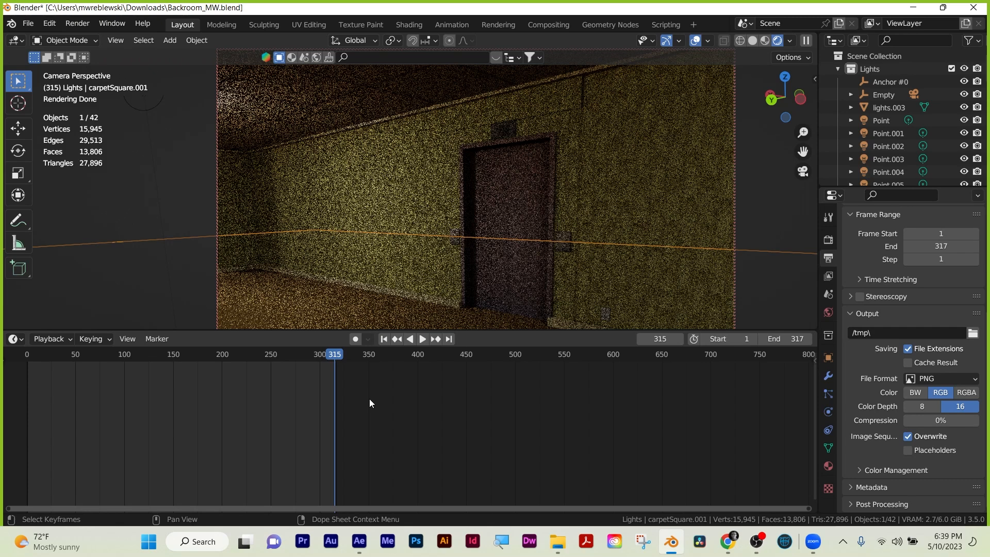
key(ctrl+s)
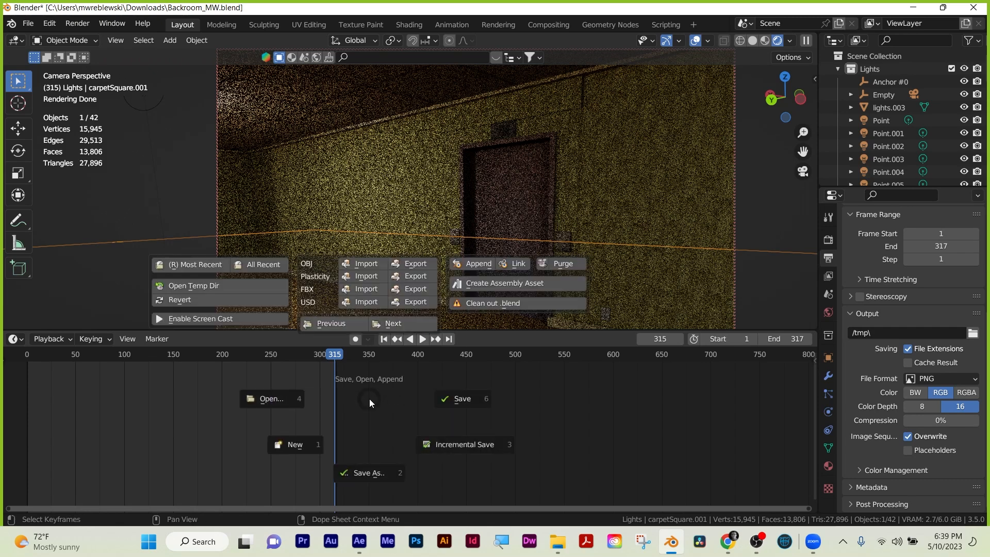
click(462, 399)
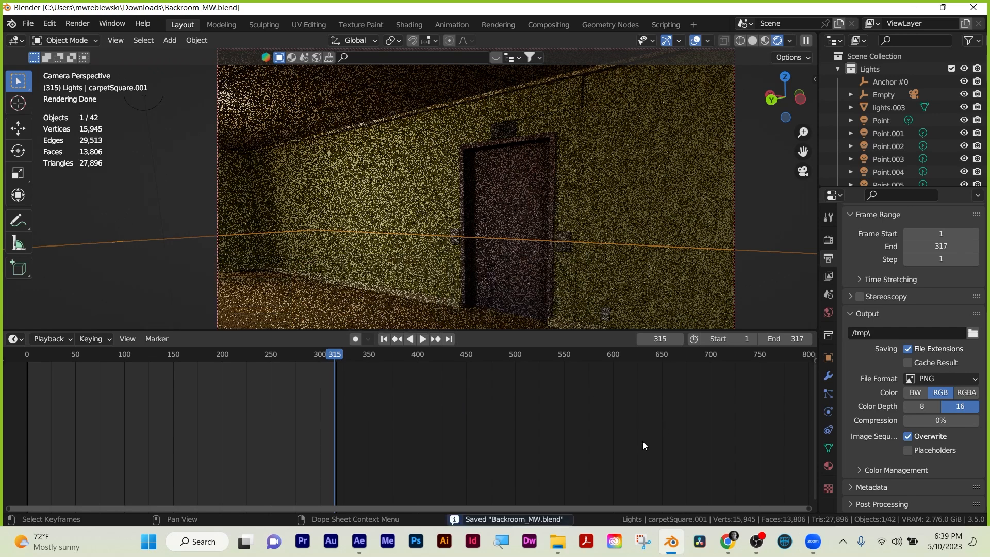
key(alt+Tab)
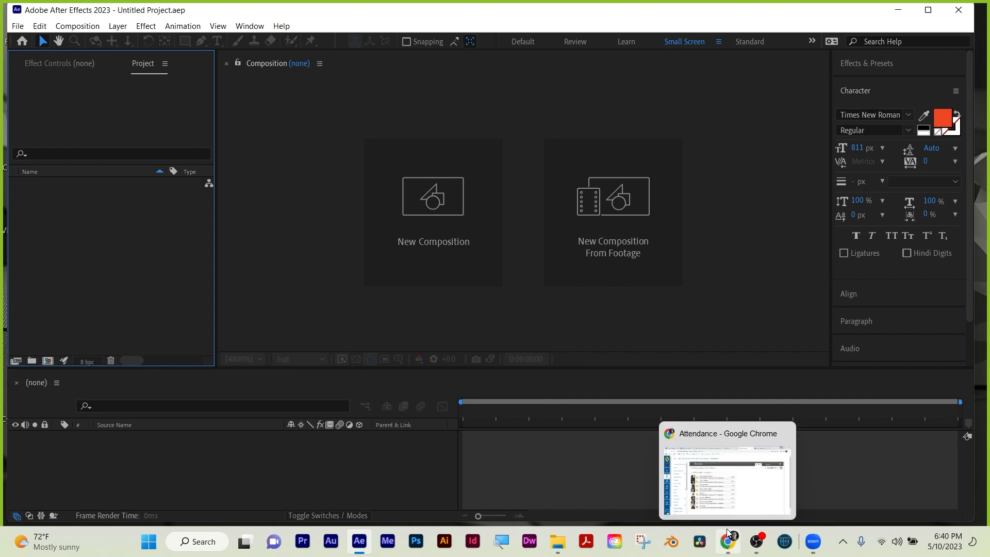
Switch to Blender, open the recent file Backroom_MW.blend and save it
click(497, 448)
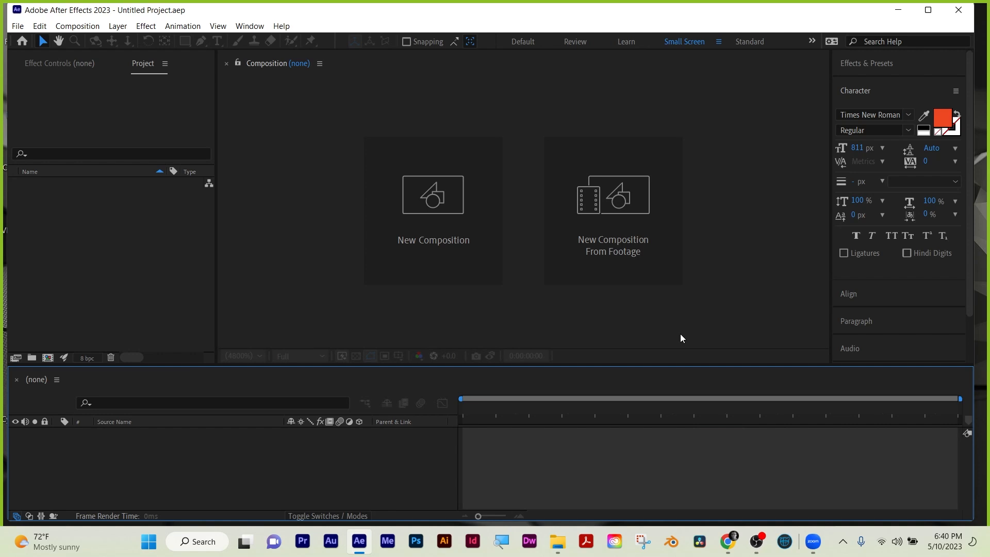
click(671, 540)
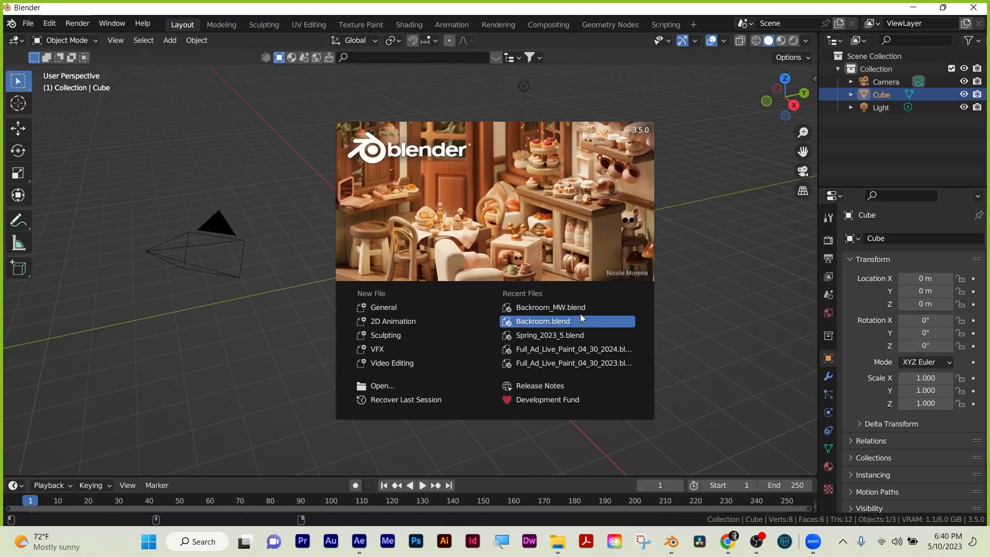
click(570, 307)
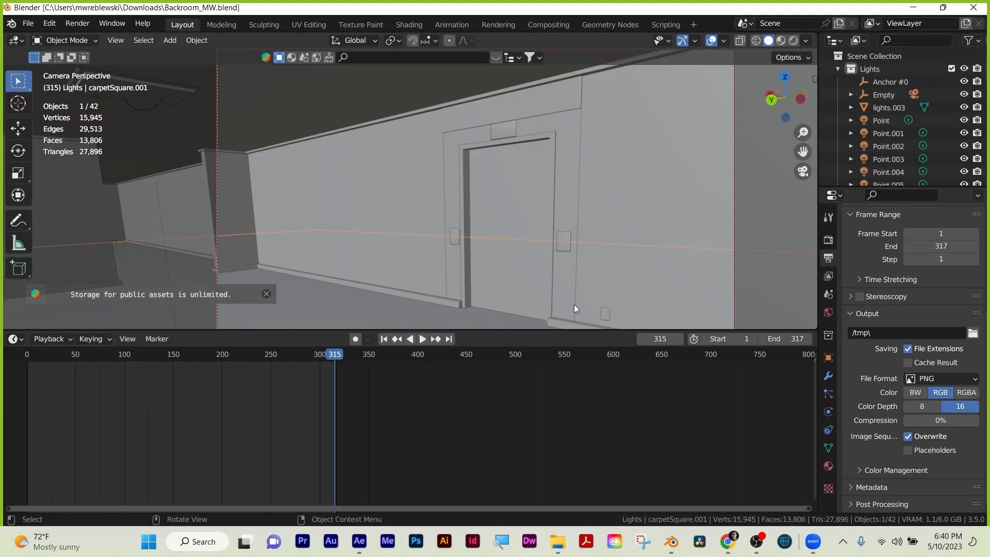
key(ctrl+s)
Show the scene in wireframe shading, move the playhead back from frame 315 and play the camera animation
key(shift+z)
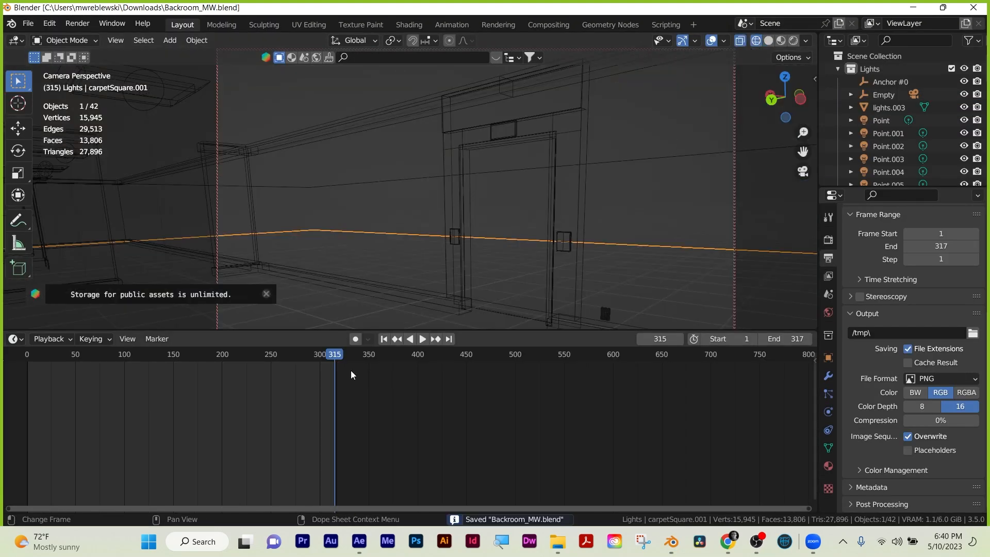
drag(350, 371, 260, 356)
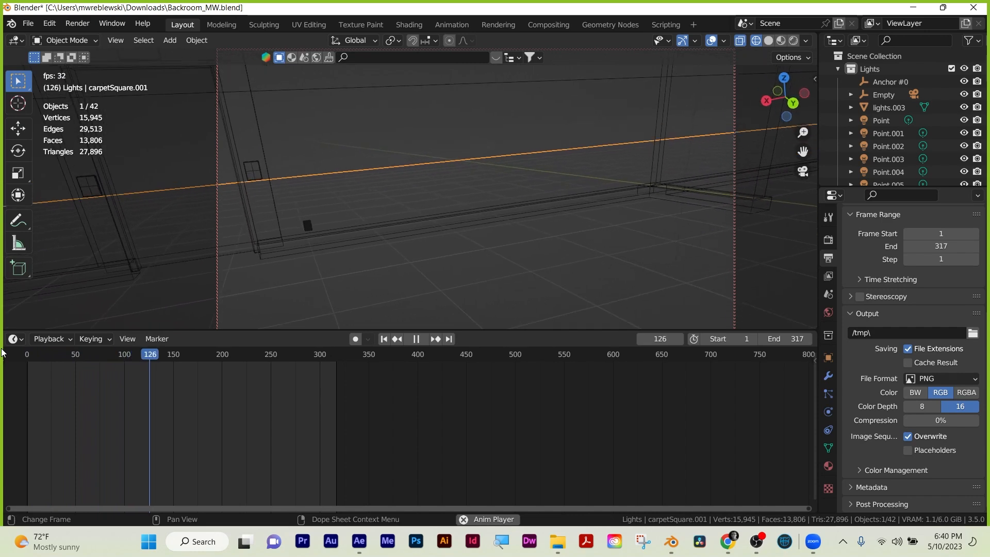
key(space)
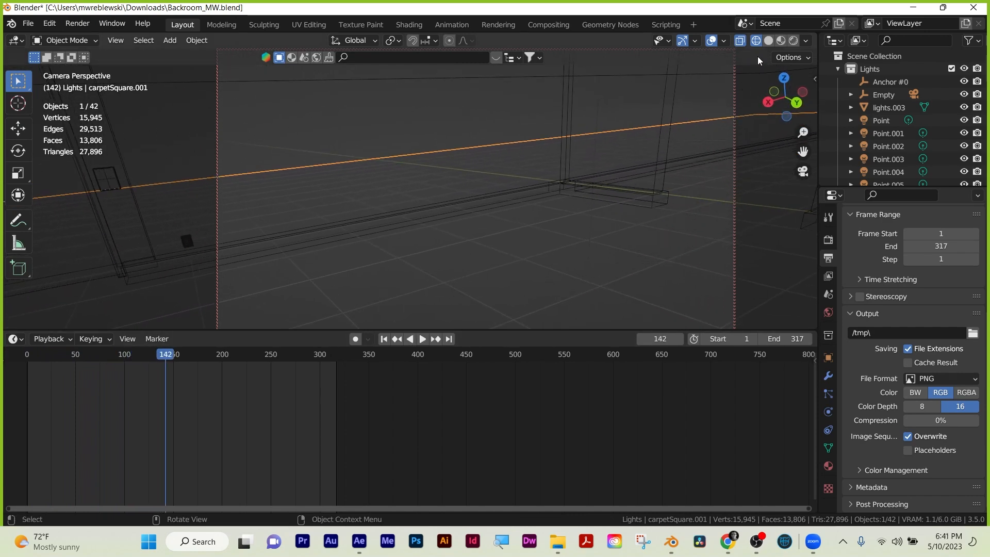
Play the Backrooms animation in solid shading, then again in Material Preview shading to compare the playback
click(768, 43)
key(space)
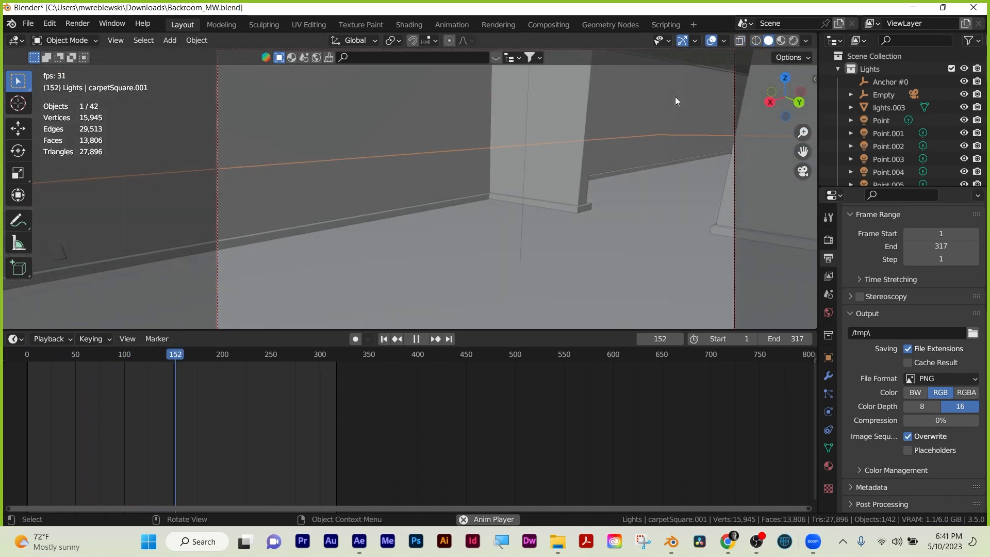
key(Escape)
click(781, 41)
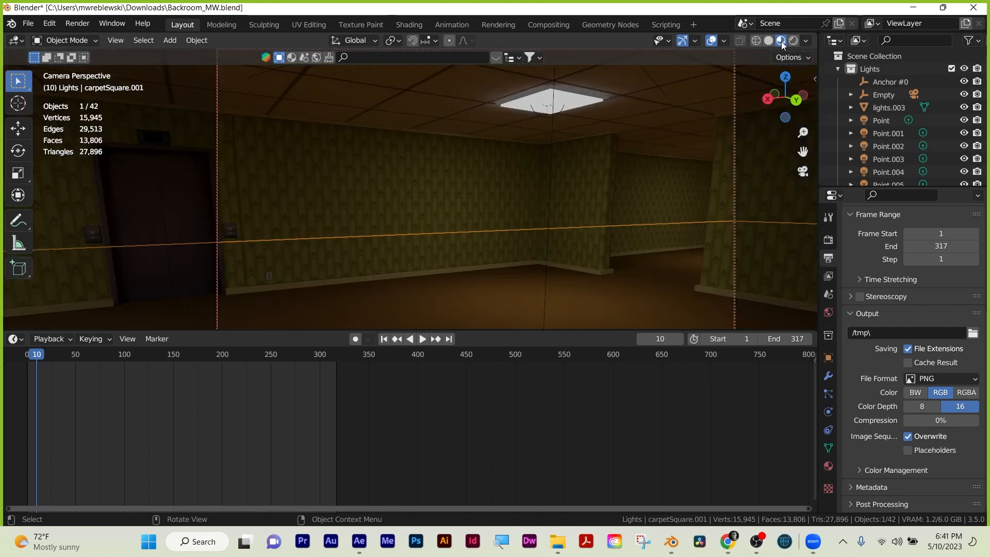
key(space)
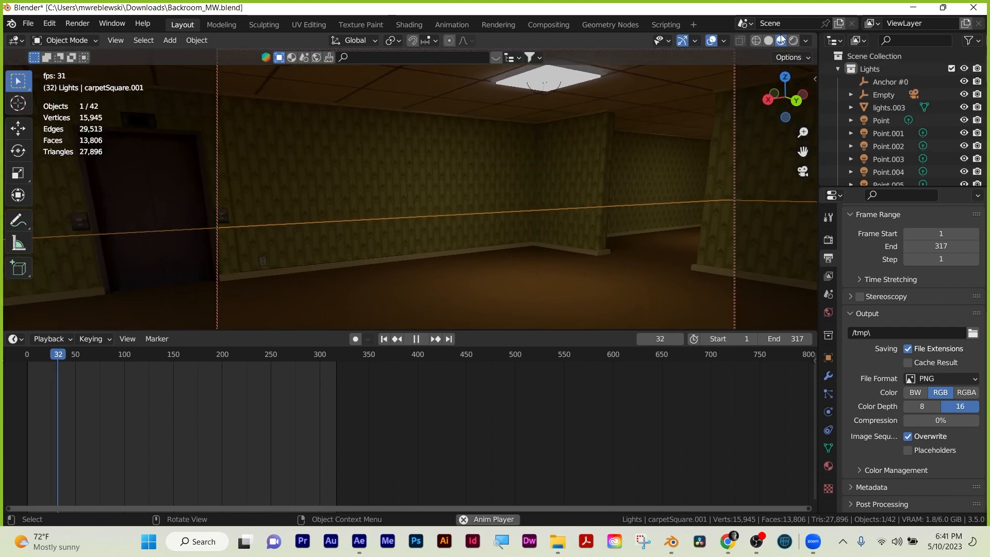
key(space)
Review the sampling and light path settings in the render properties and view frame 266 in rendered shading
click(829, 239)
scroll(862, 294, down, 8)
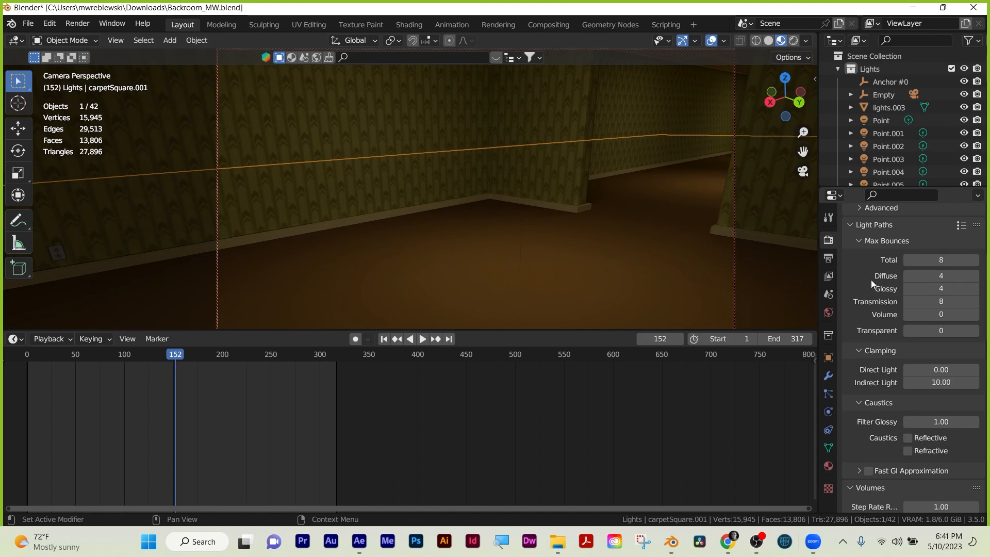
scroll(871, 279, up, 4)
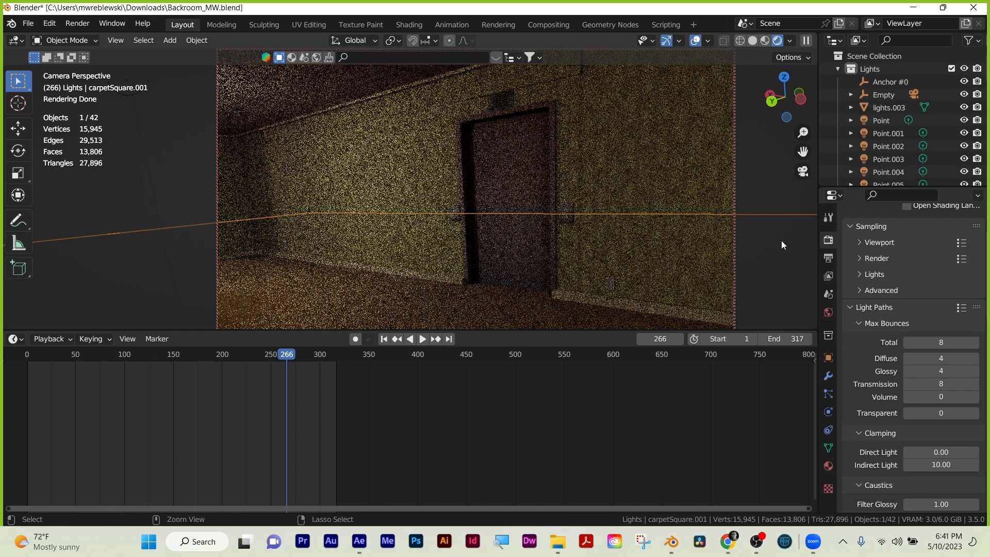
key(ctrl+s)
click(864, 239)
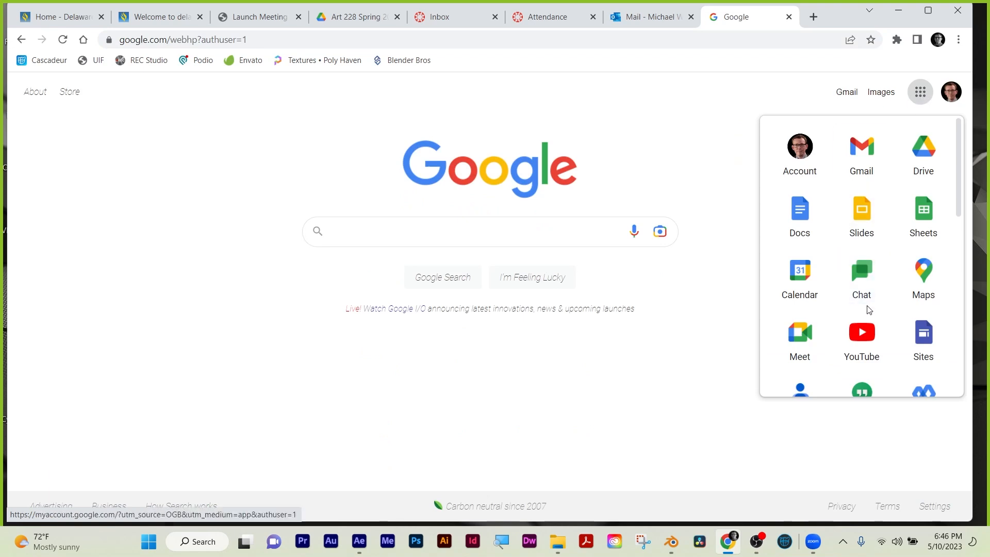
Open YouTube Studio in the browser and show the filter options for music in its Audio library
click(861, 334)
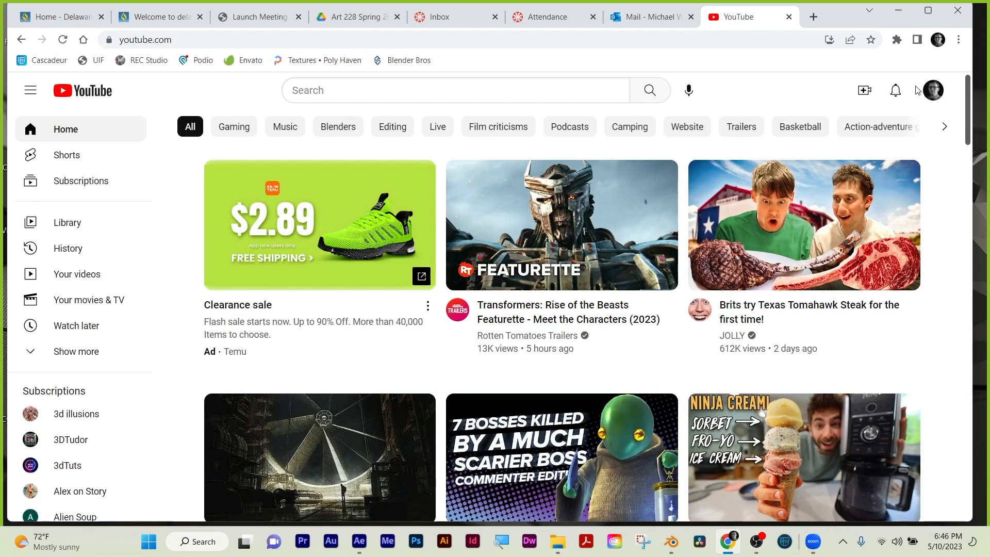
click(930, 90)
click(782, 196)
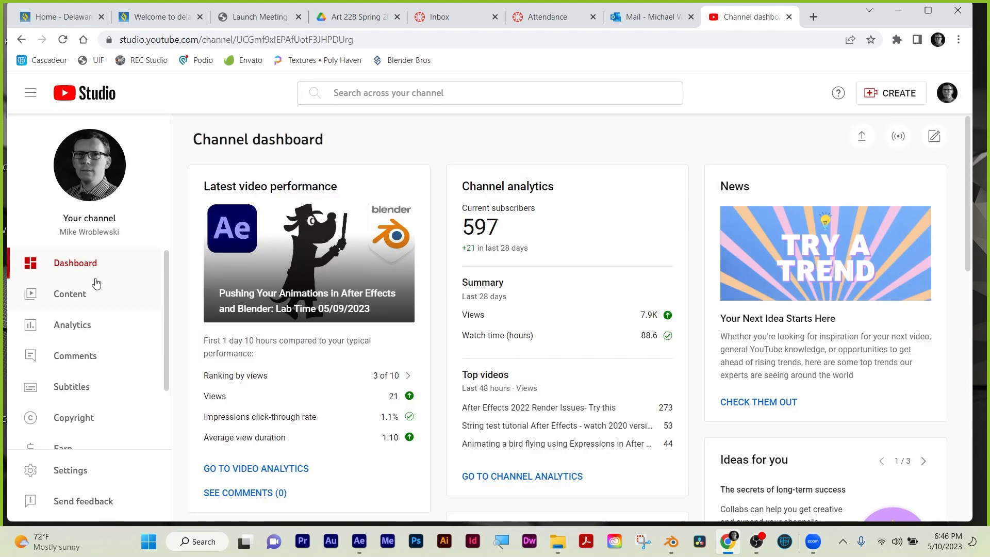
scroll(89, 350, down, 2)
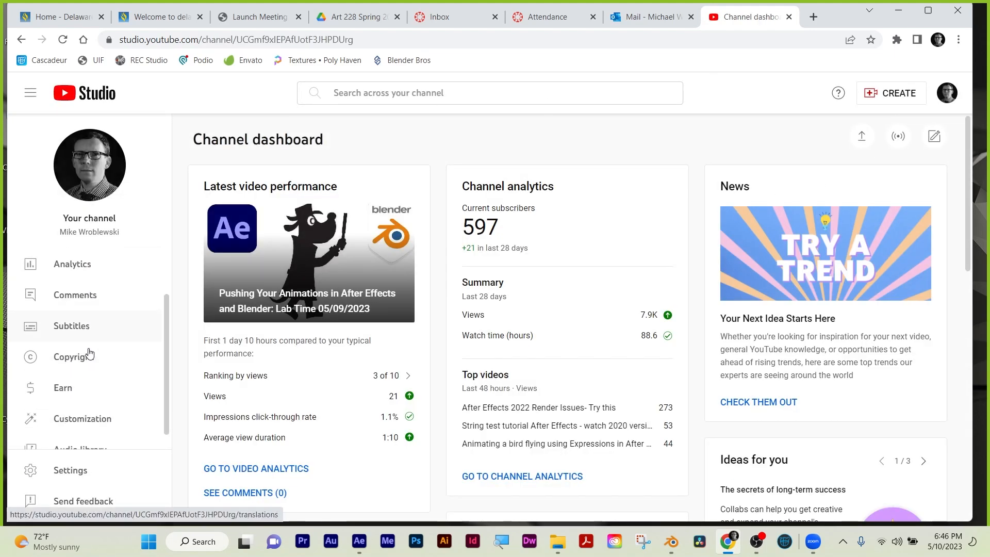
click(73, 435)
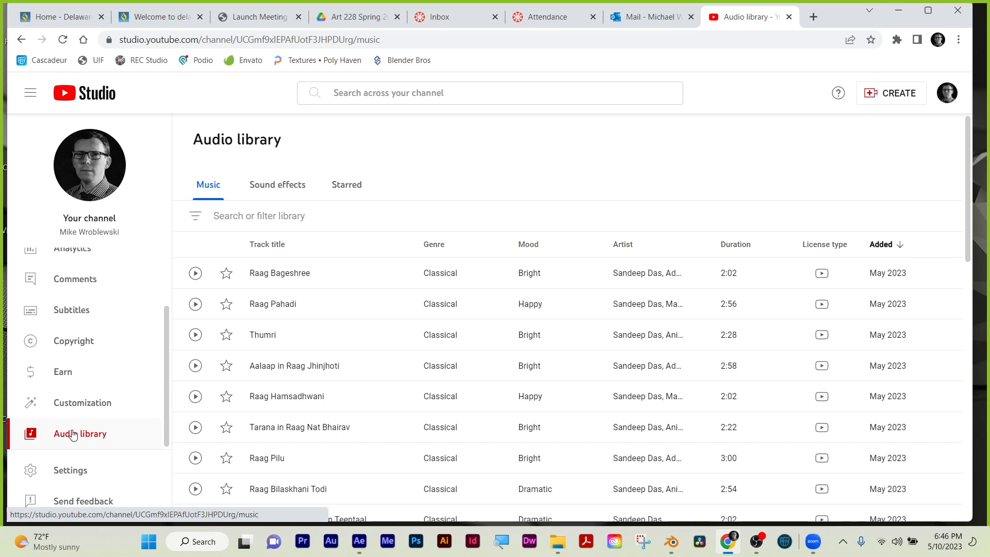
click(196, 221)
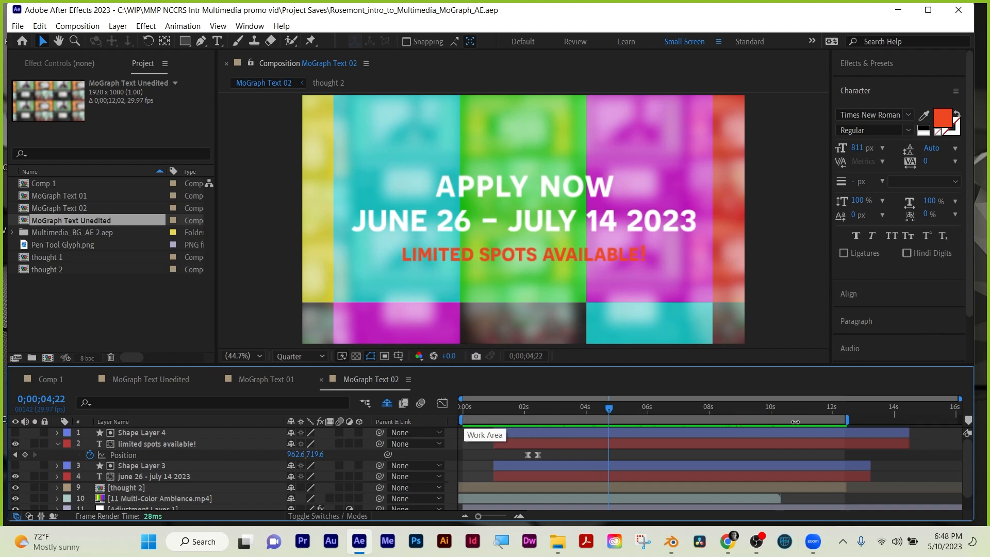
In After Effects, set the MoGraph Text 02 render output to a QuickTime movie named "test render" on the Desktop
click(848, 420)
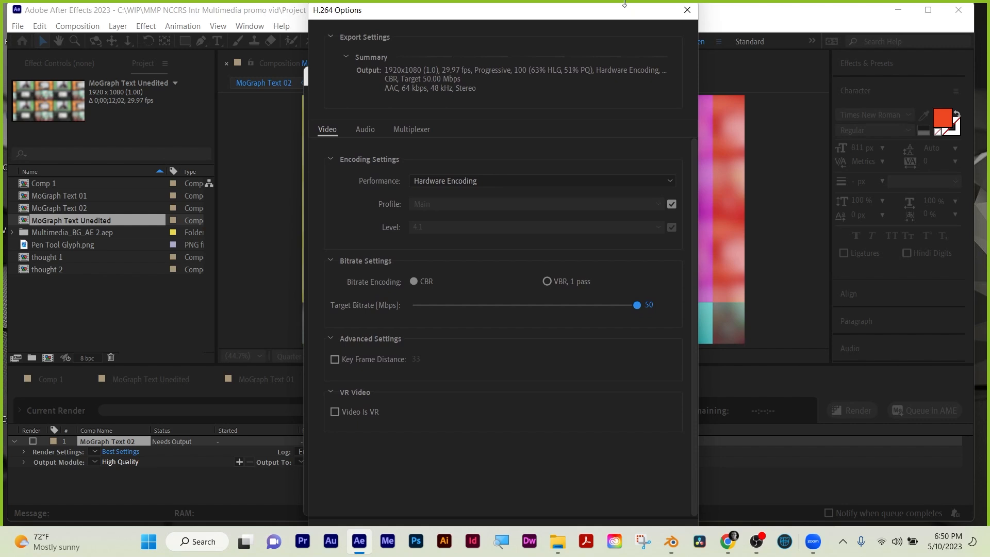
drag(625, 9, 708, 64)
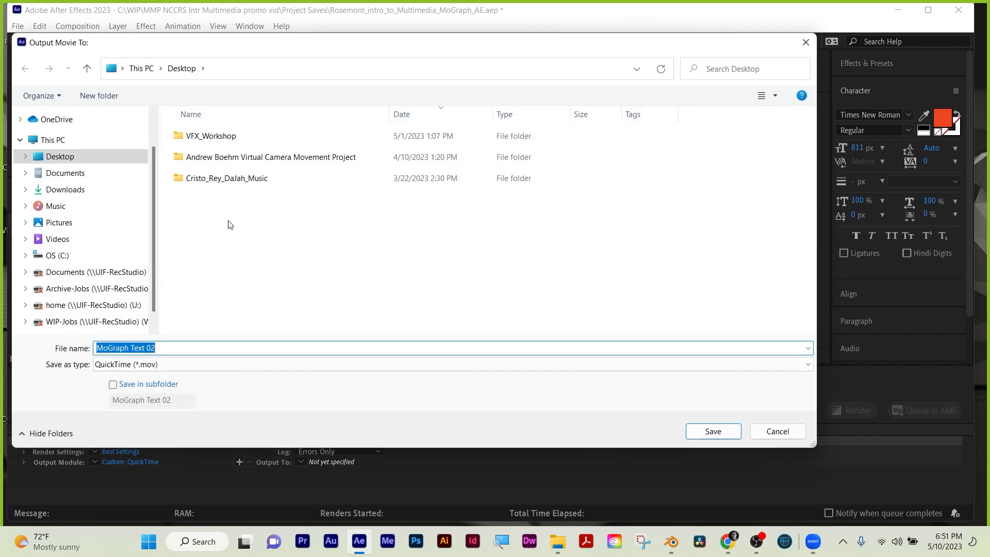
text(test rend)
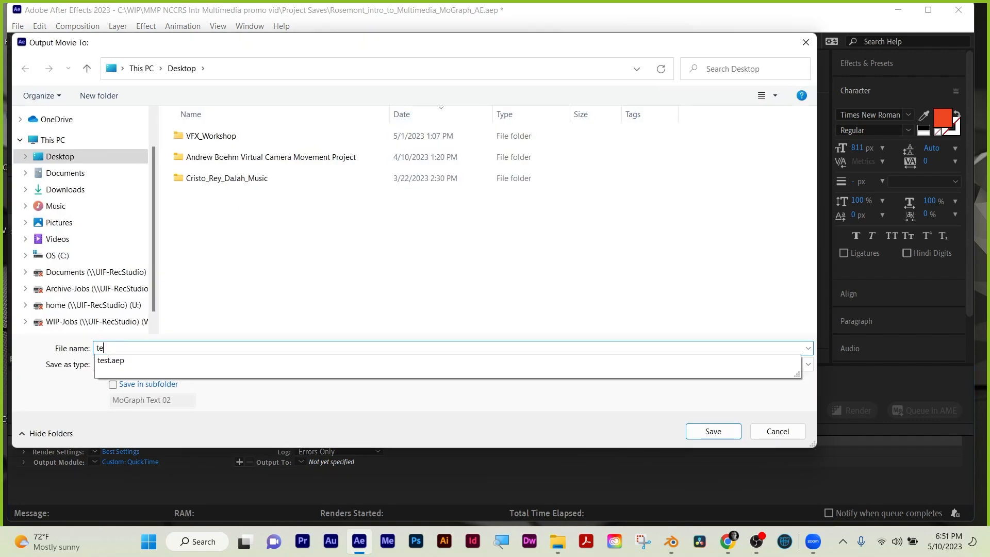
text(er)
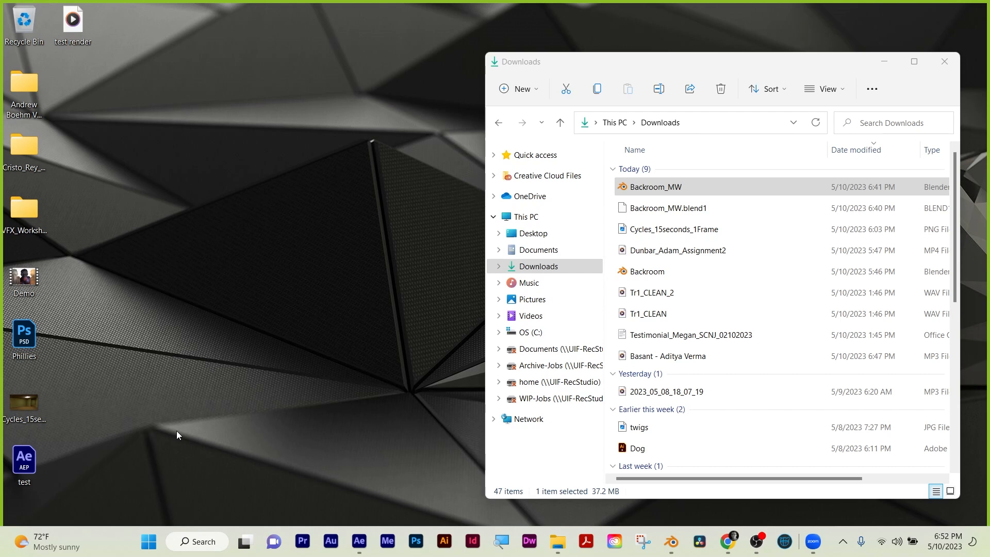
Launch Adobe Media Encoder and add test render.mov from the Desktop to the queue
click(391, 541)
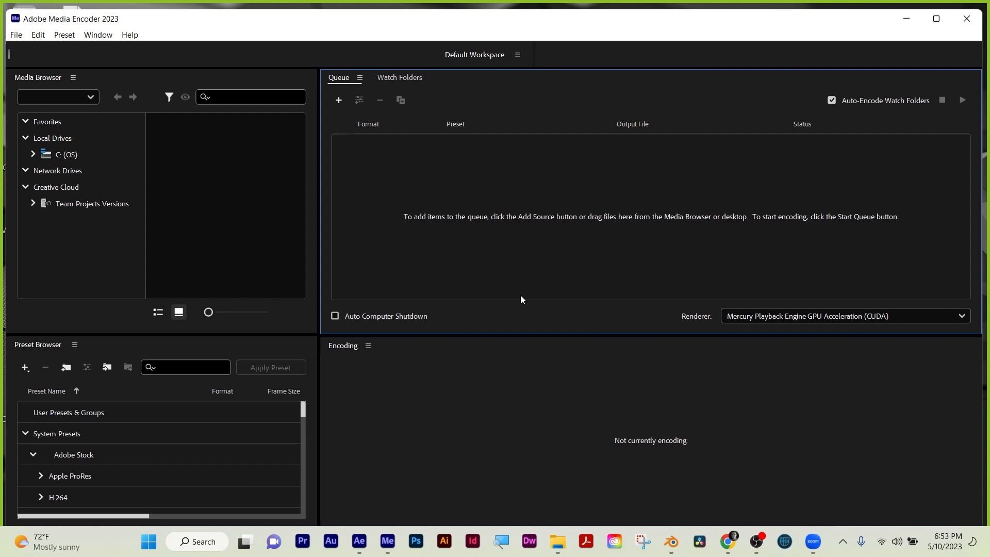
click(339, 103)
click(195, 163)
click(769, 488)
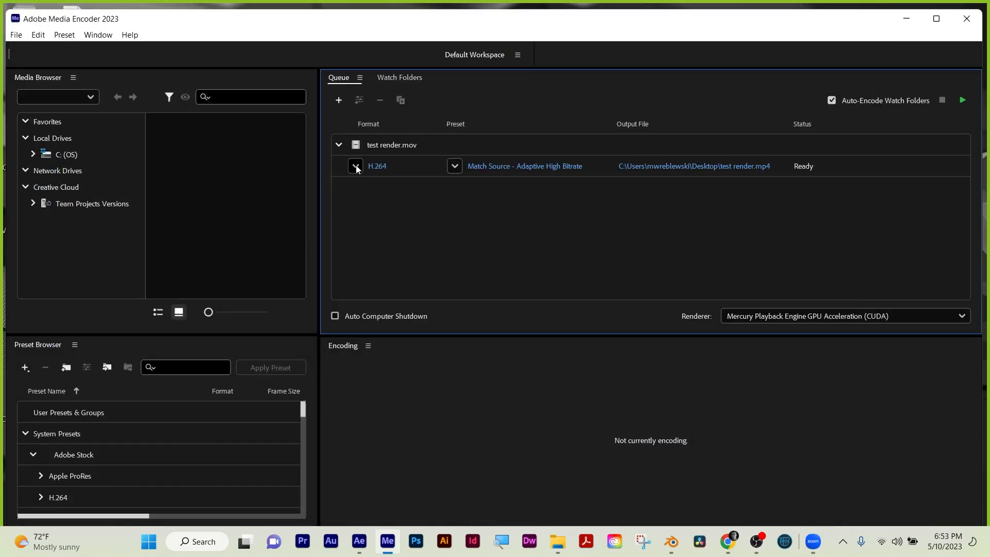
Use the H.264 format with the Match Source - Adaptive High Bitrate preset for the queued movie
click(355, 166)
click(454, 166)
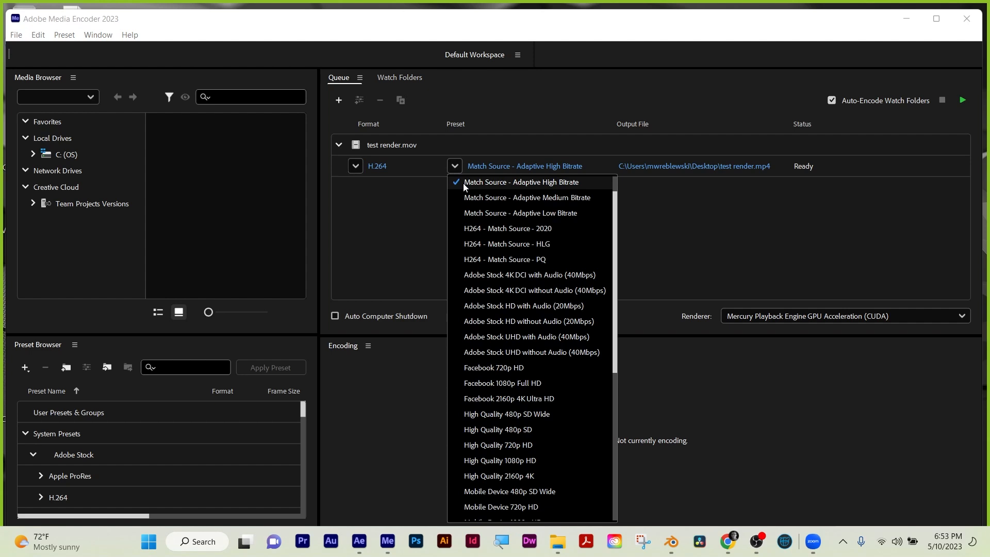
click(498, 184)
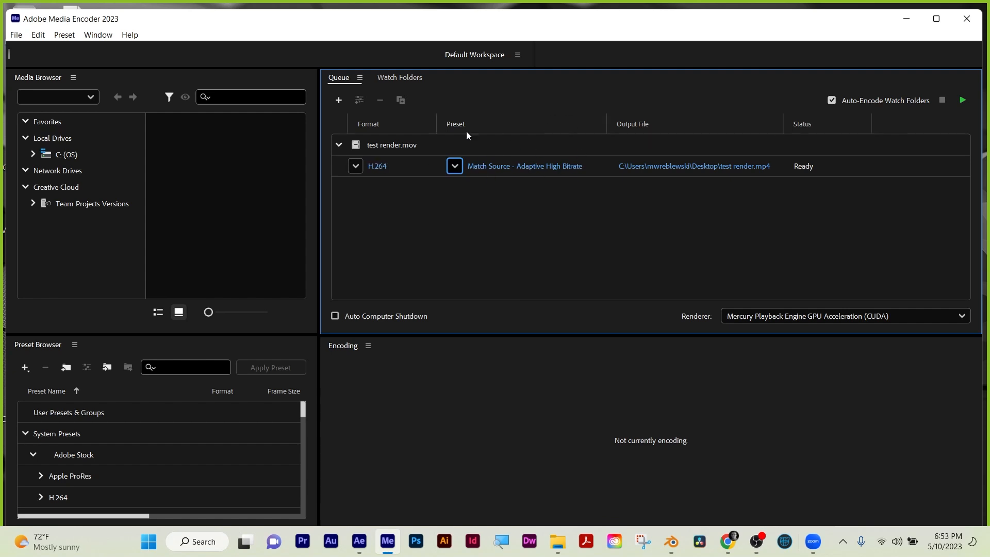
Name the output file "test render compressed" on the Desktop and start encoding the queue
click(700, 168)
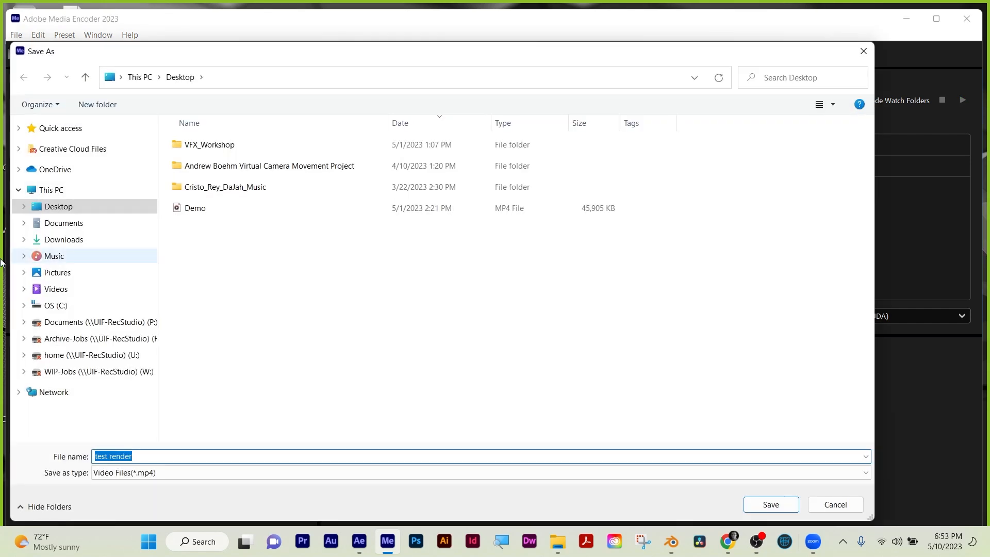
click(169, 455)
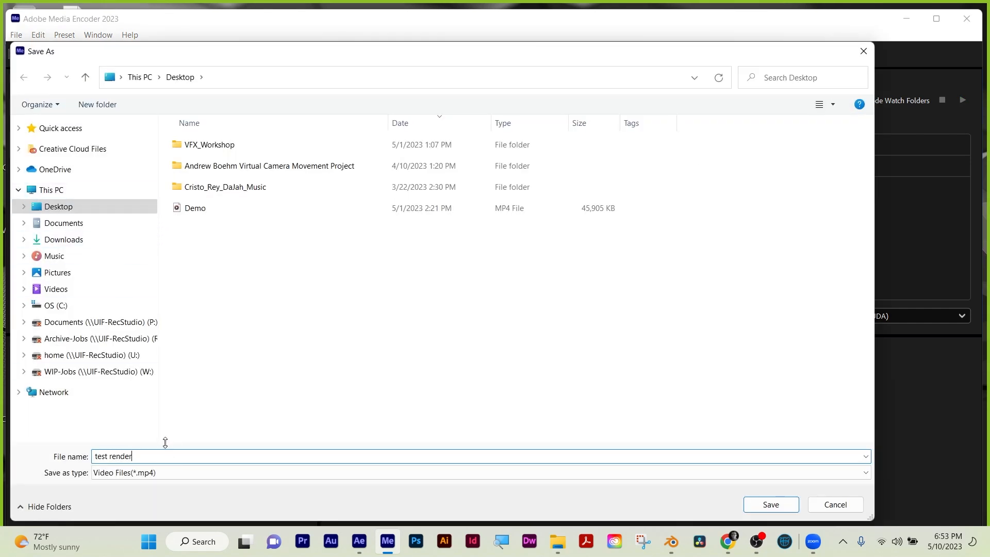
text(compressed)
click(771, 505)
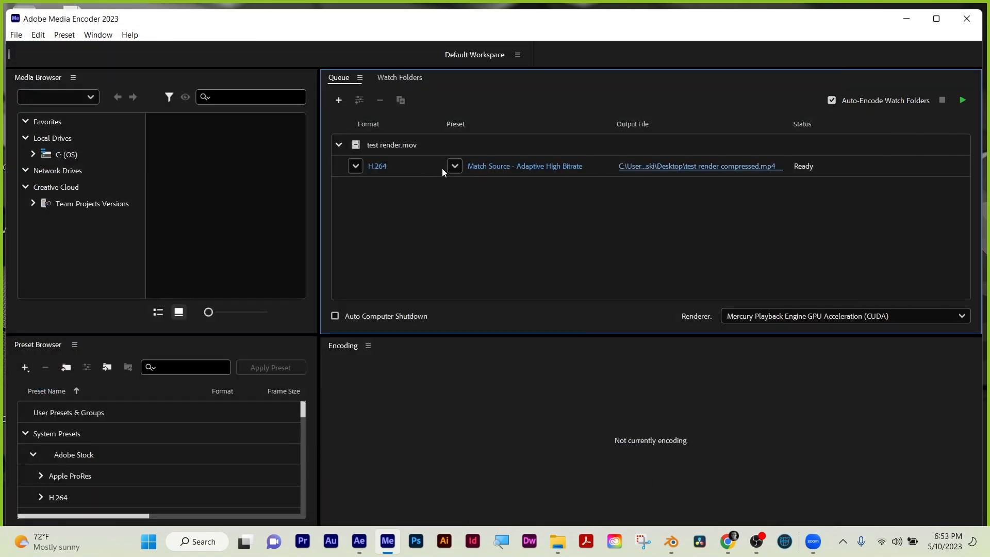
click(963, 100)
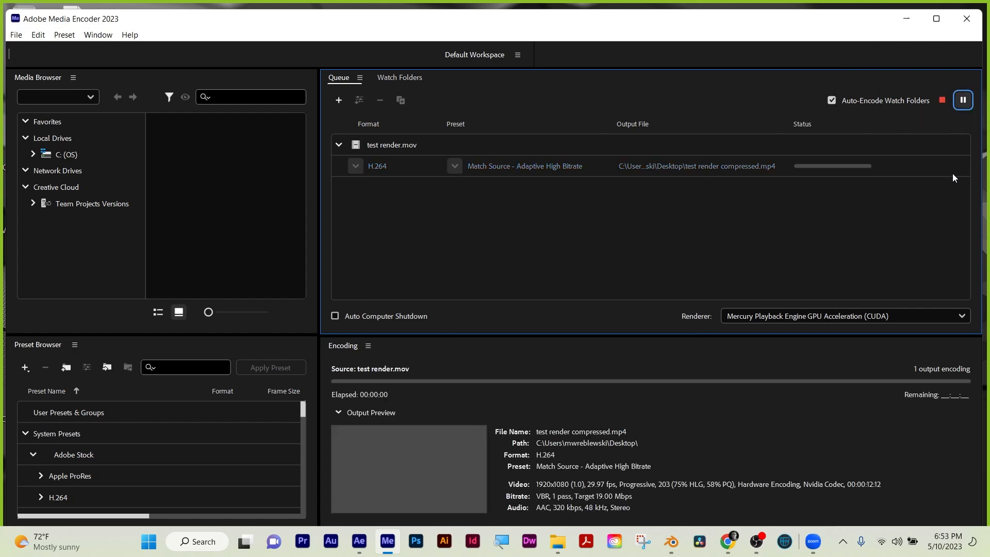
Remove the test render.mov item from the encoding queue
click(396, 145)
key(Delete)
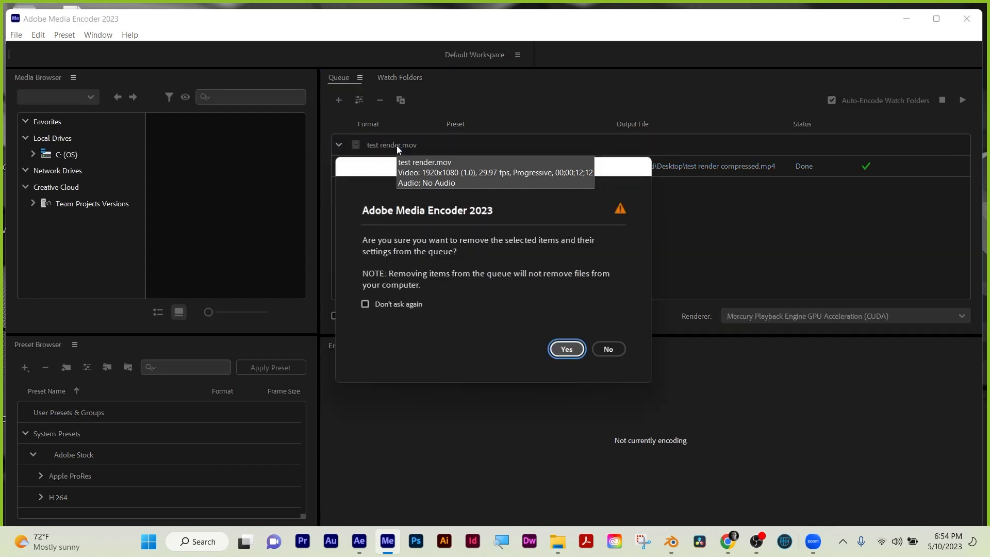
click(571, 347)
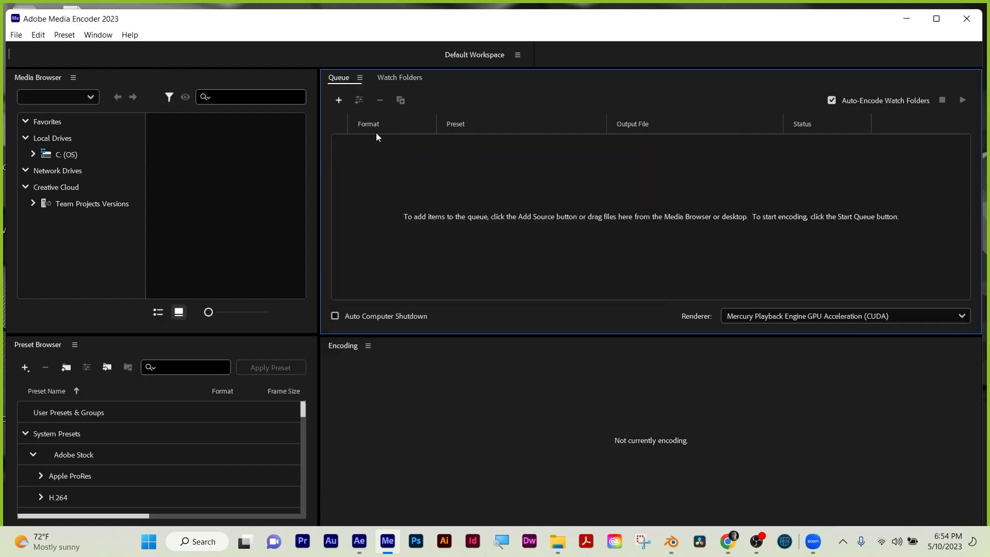
click(557, 540)
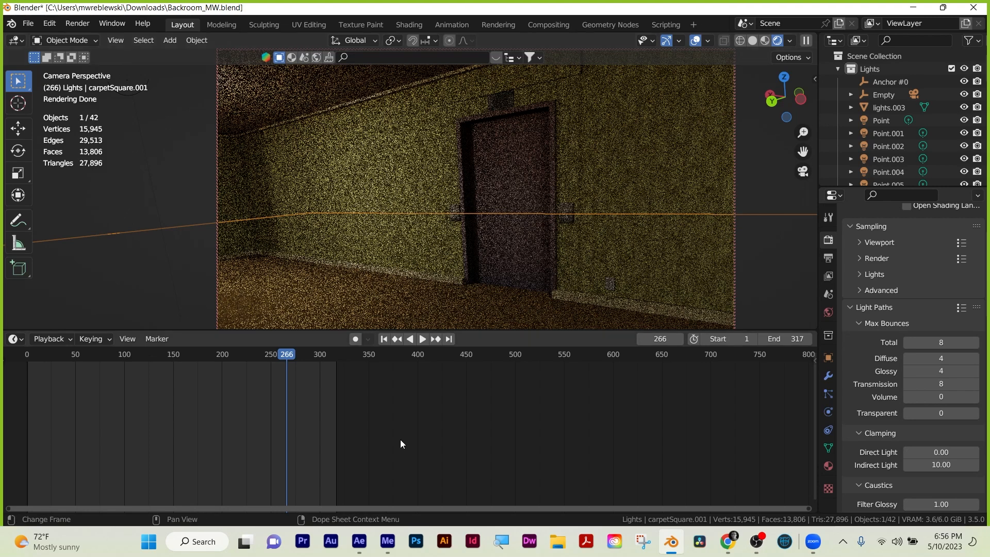
key(alt+Tab)
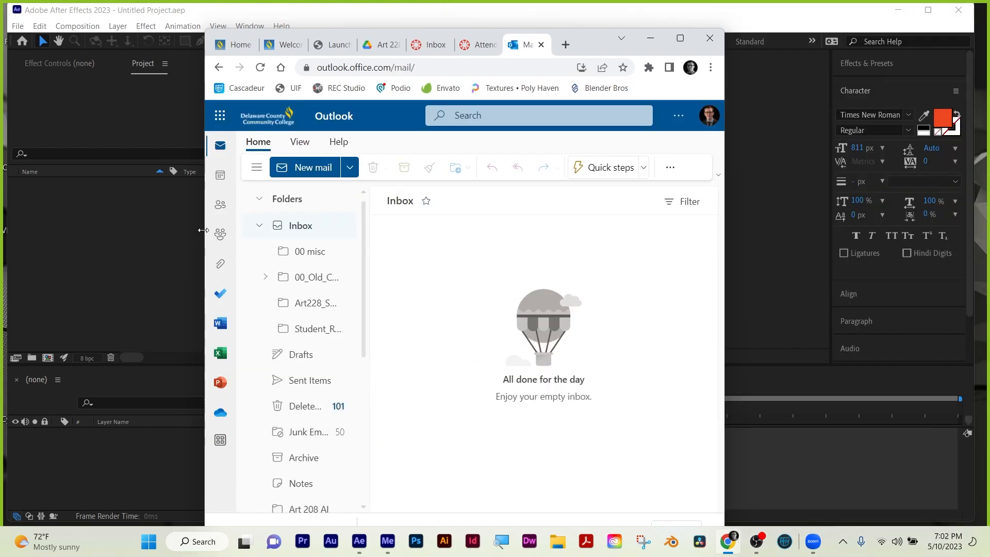
drag(205, 227, 54, 221)
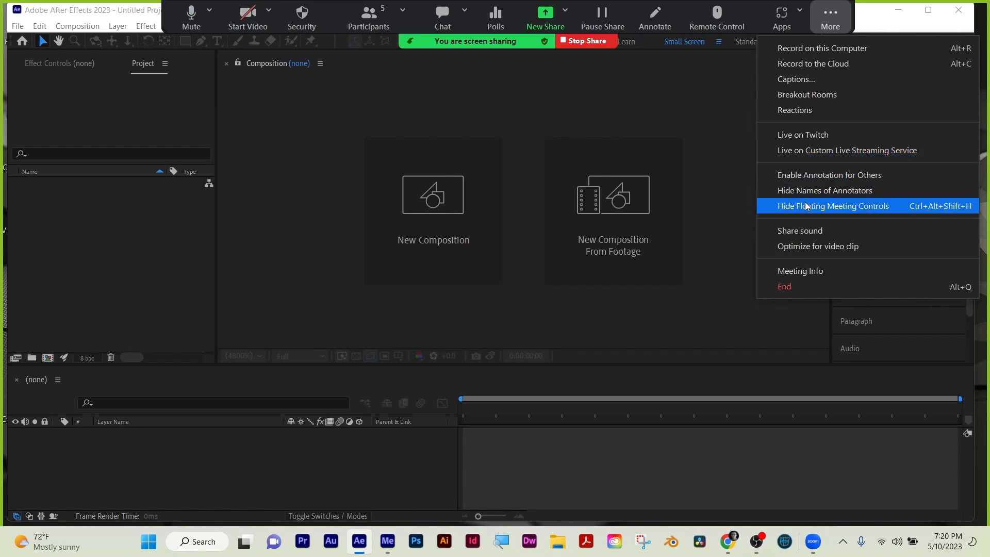
click(806, 205)
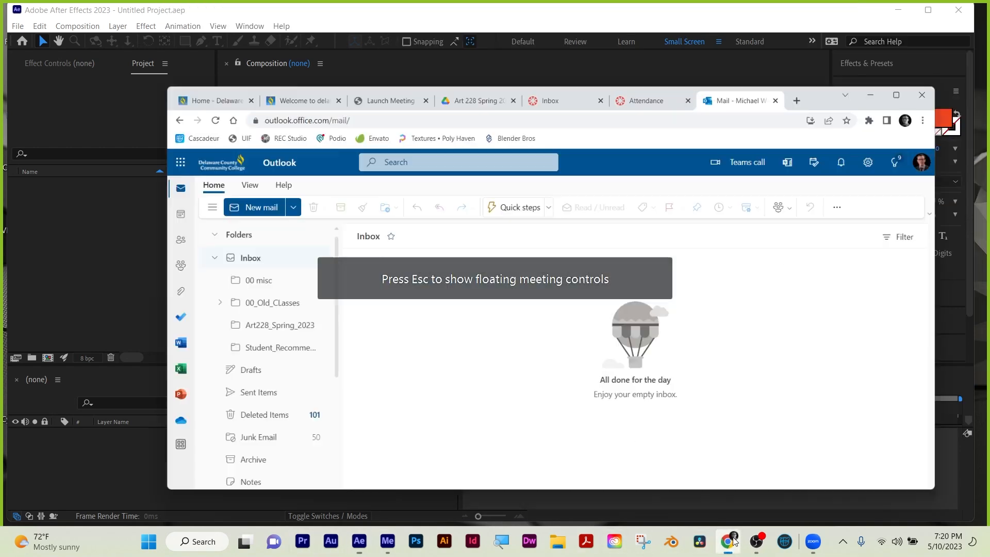
Mask off the left edge of the VFX_Shot.mov layer with a tall rectangular mask set to Subtract
click(727, 541)
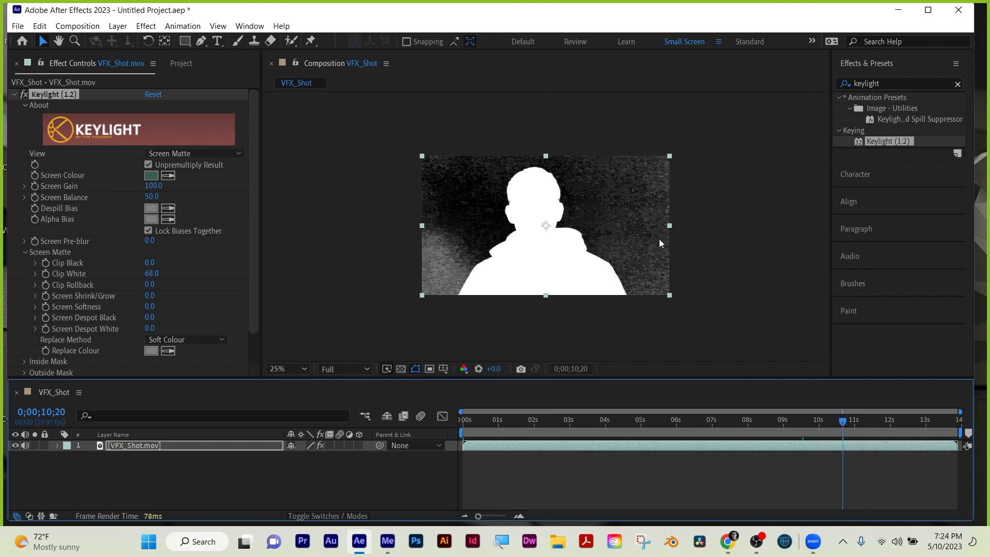
click(129, 454)
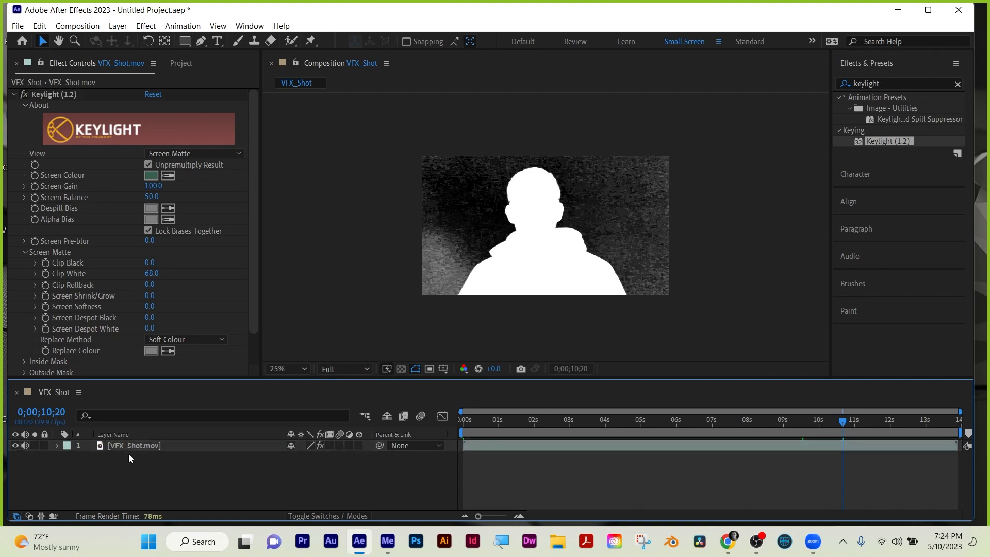
click(125, 446)
key(q)
drag(383, 133, 451, 327)
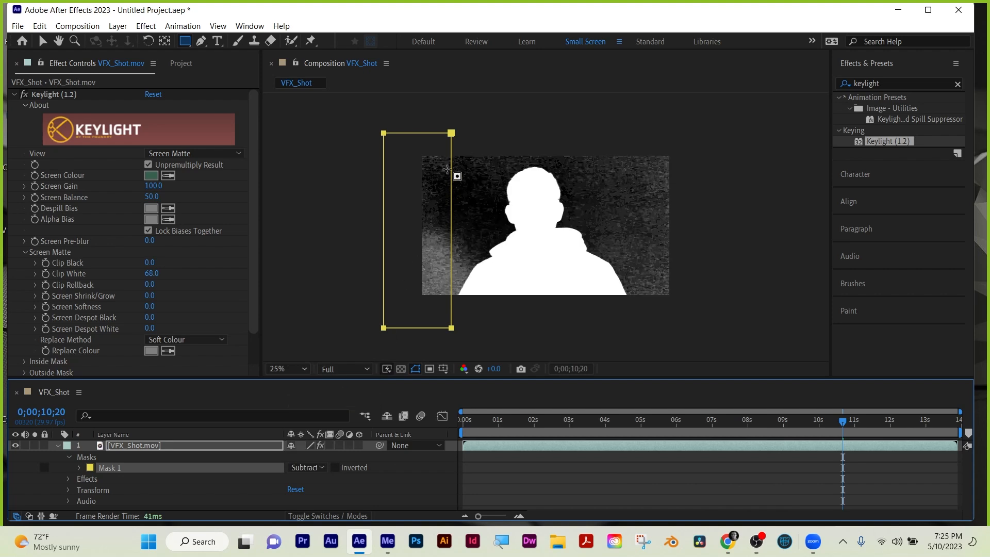
click(305, 468)
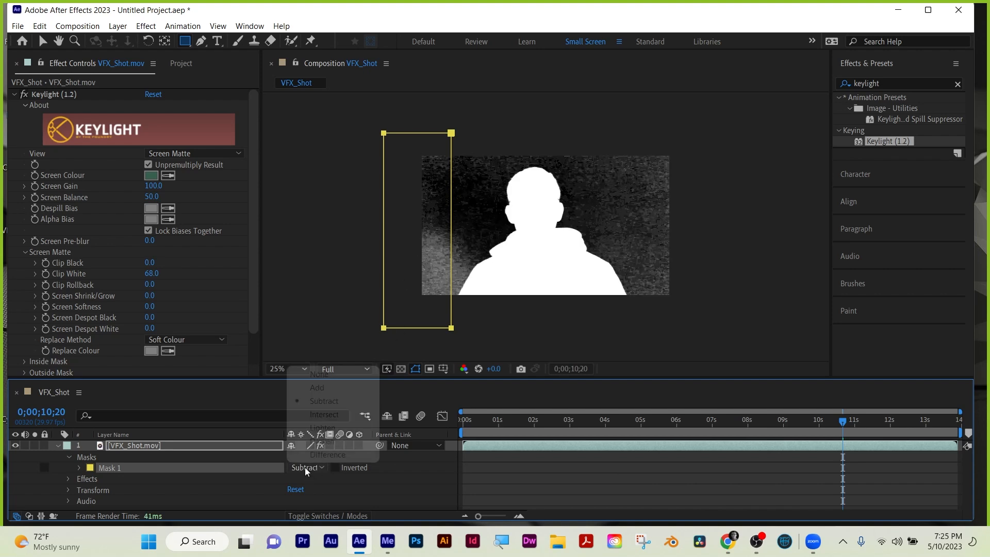
click(320, 401)
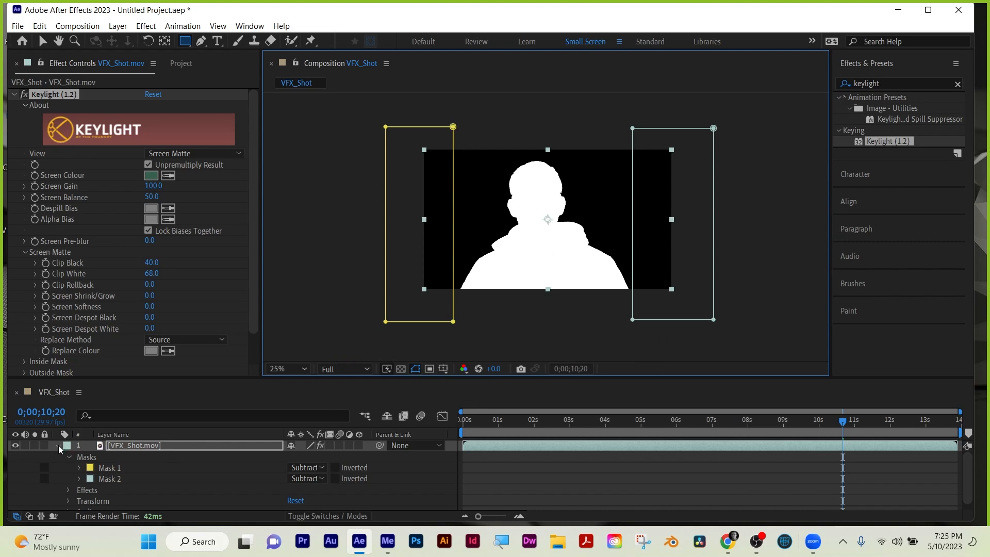
Set the Keylight view of the VFX_Shot.mov layer to Final Result
click(58, 444)
click(187, 153)
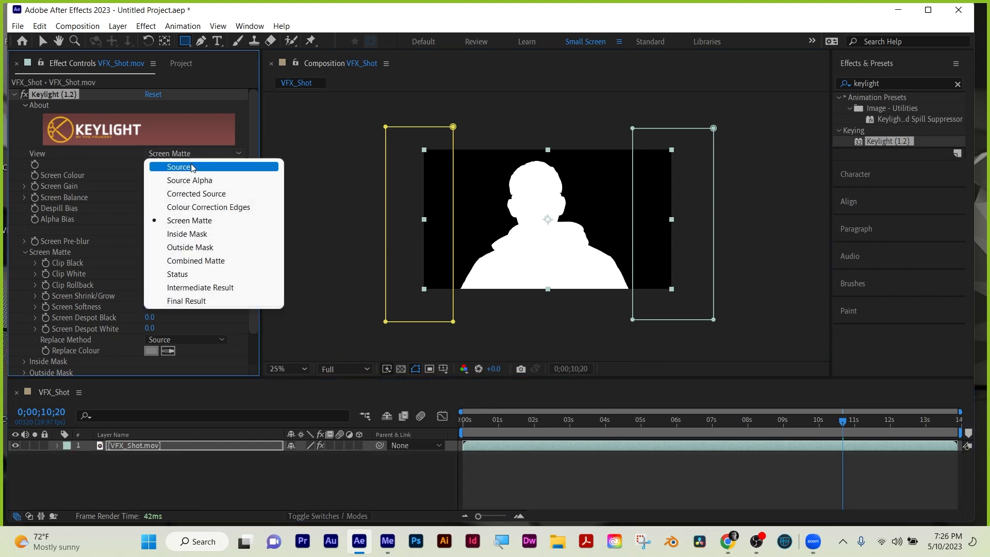
click(186, 301)
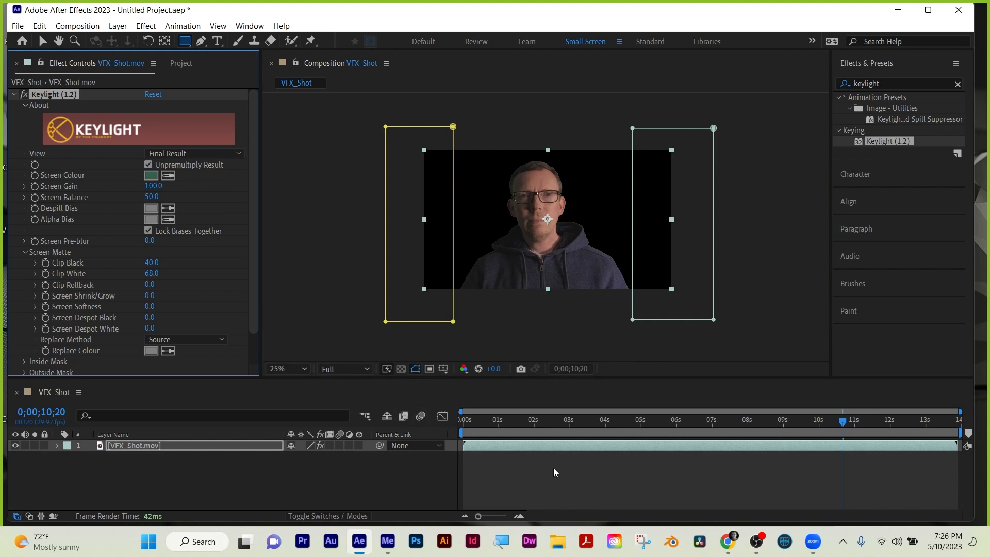
Set Keylight's Screen Shrink/Grow to -1.0 to tighten the matte edge around the man
scroll(619, 288, up, 2)
scroll(538, 229, up, 2)
middle_drag(549, 228, 574, 315)
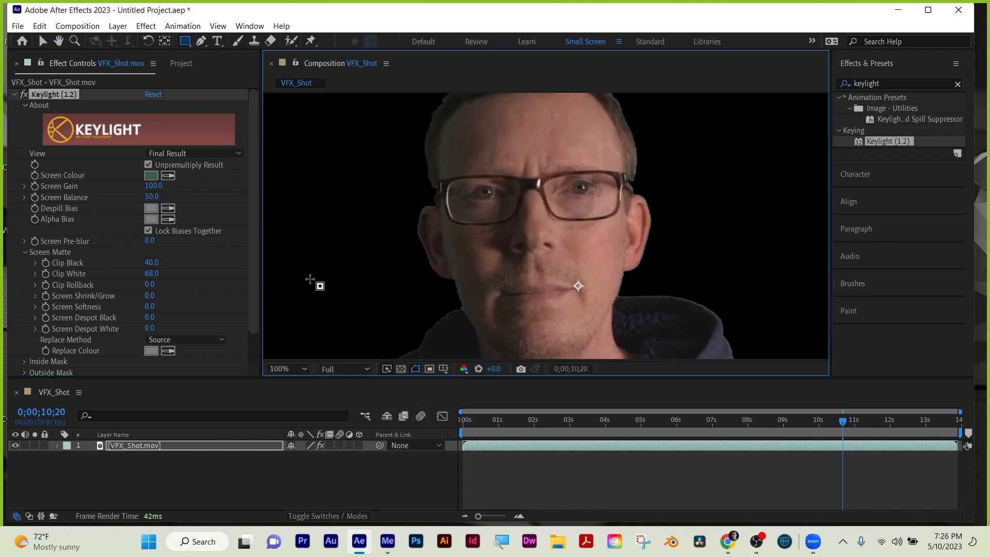
scroll(239, 285, down, 2)
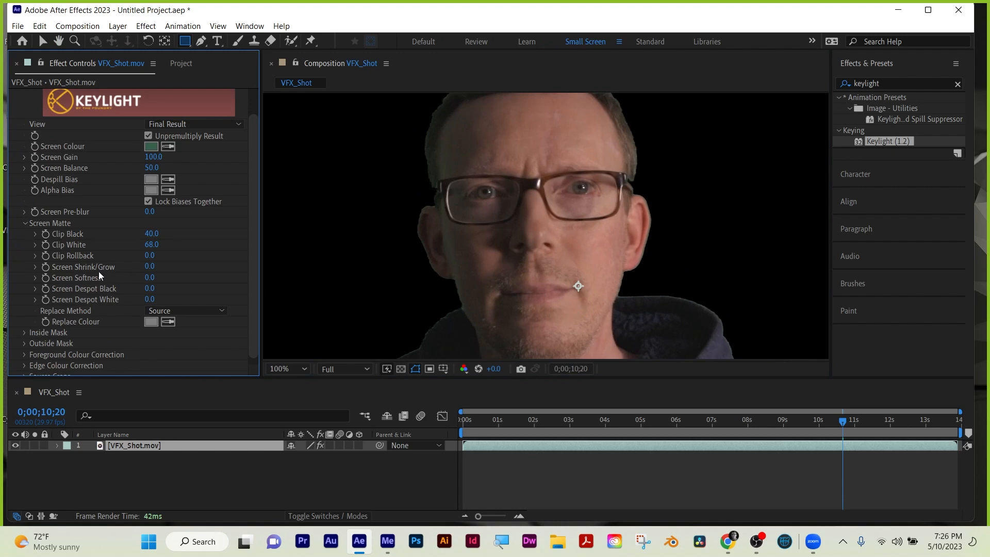
drag(150, 266, 143, 265)
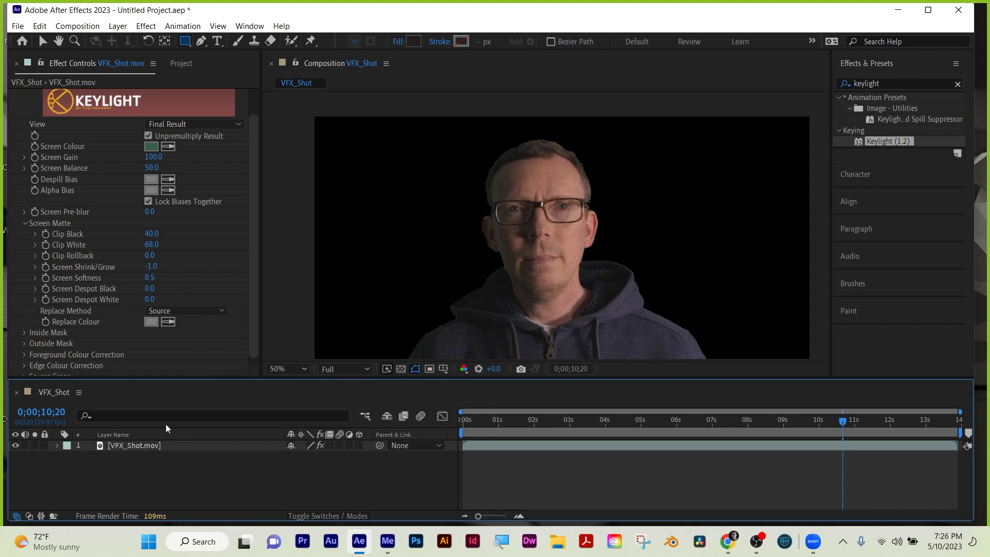
Duplicate the keyed VFX_Shot.mov layer in the VFX_Shot composition
click(92, 444)
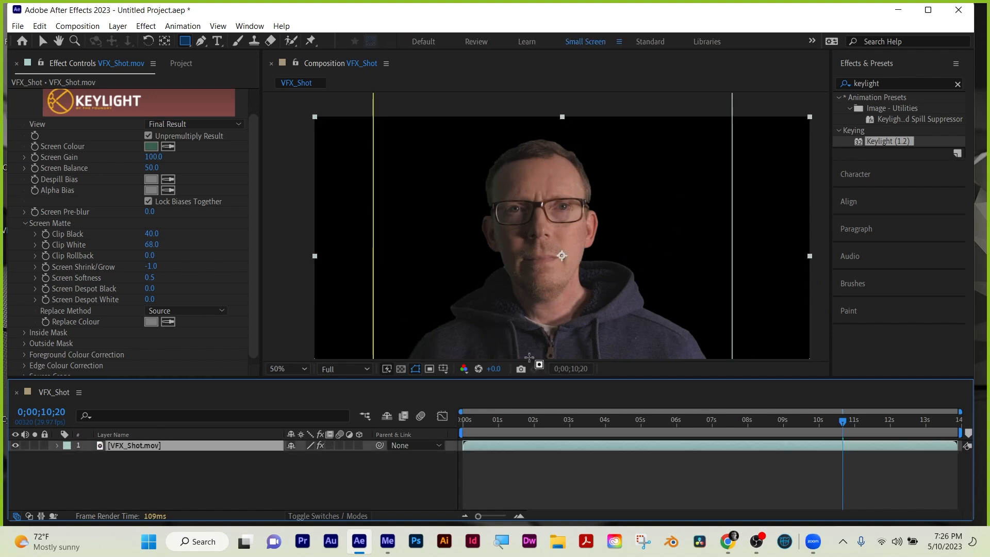
scroll(103, 154, up, 3)
click(13, 95)
click(130, 443)
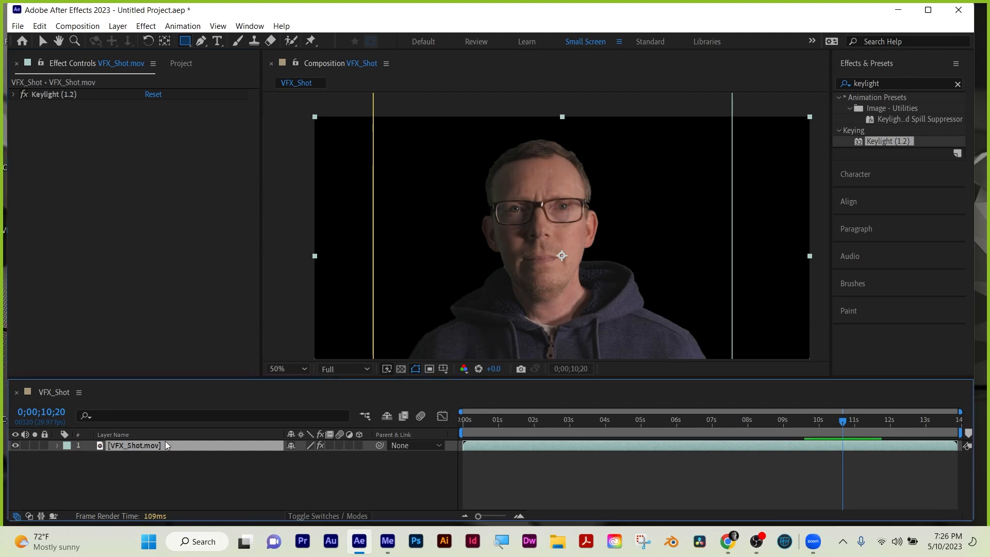
key(ctrl+d)
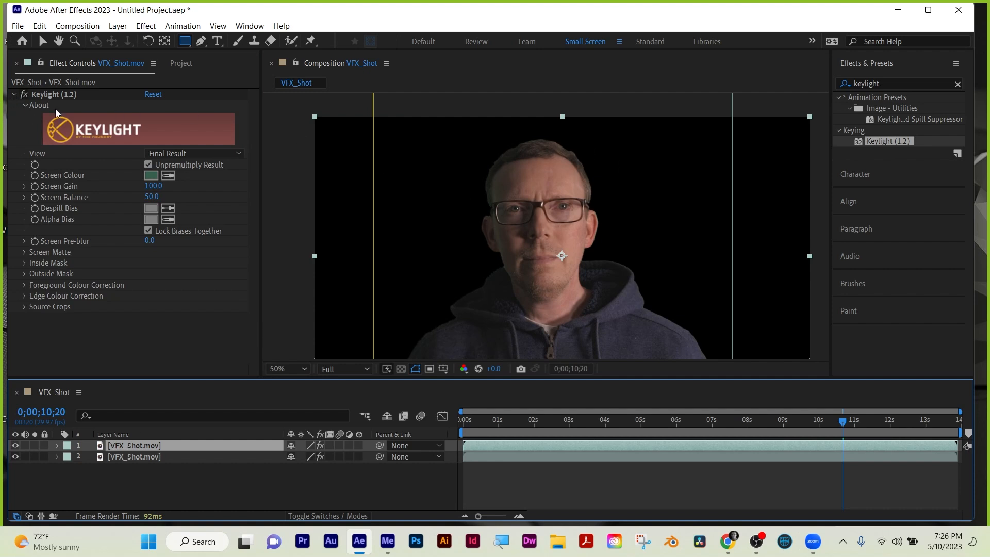
Check the key against the transparency grid and disable Keylight on the lower VFX_Shot.mov copy
click(14, 95)
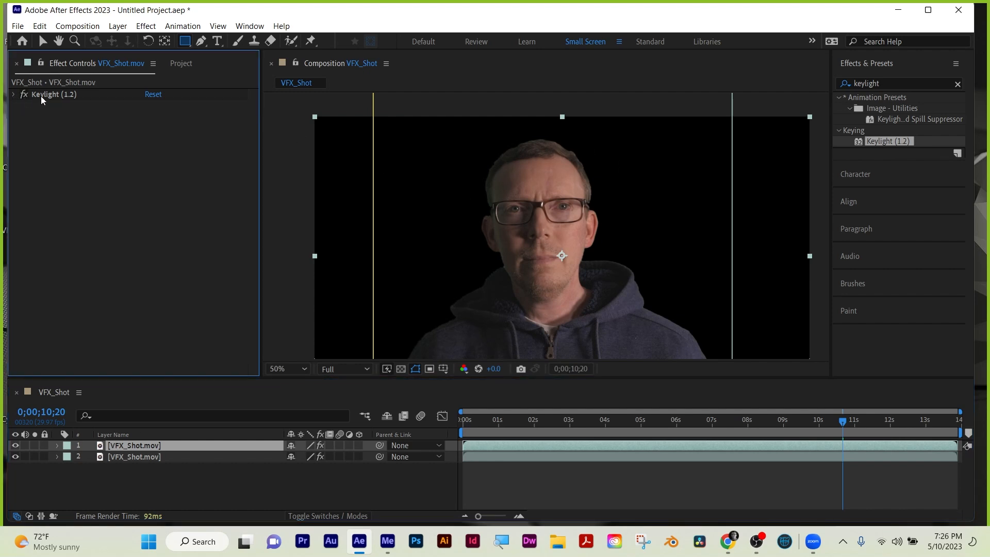
click(128, 457)
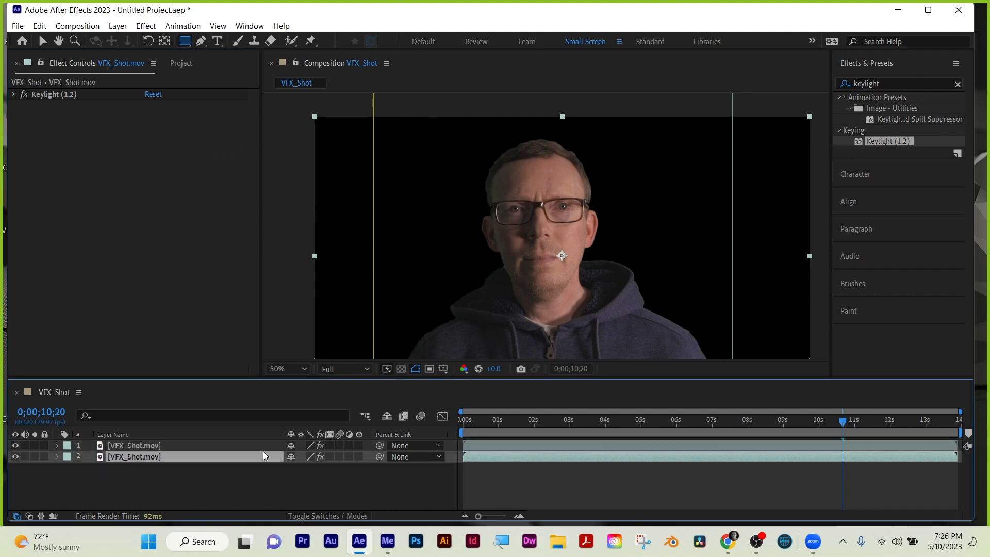
click(401, 369)
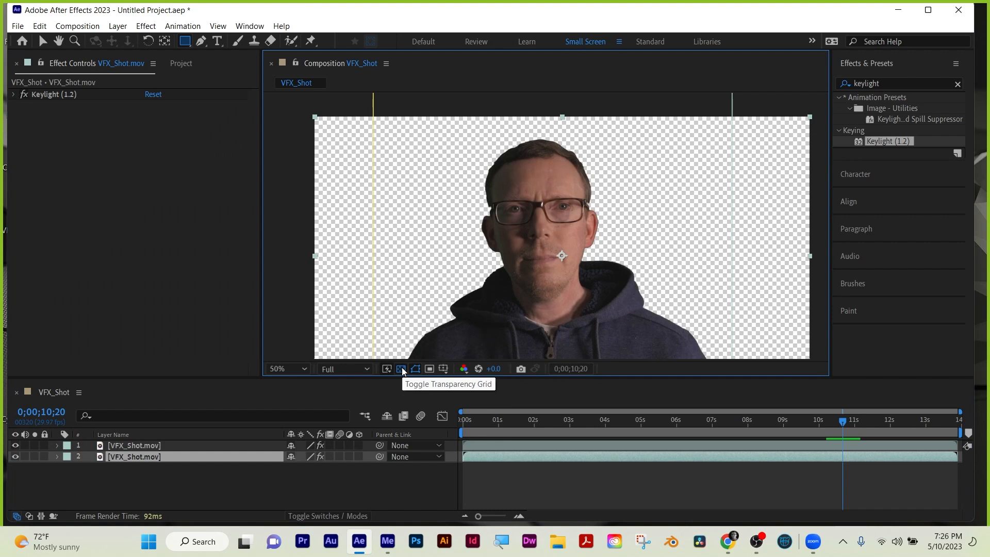
click(401, 368)
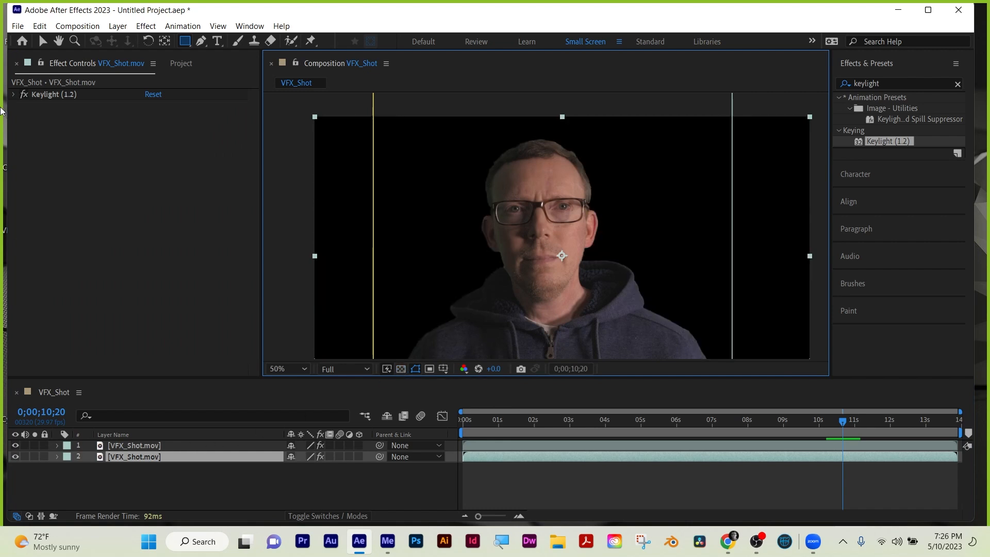
click(24, 94)
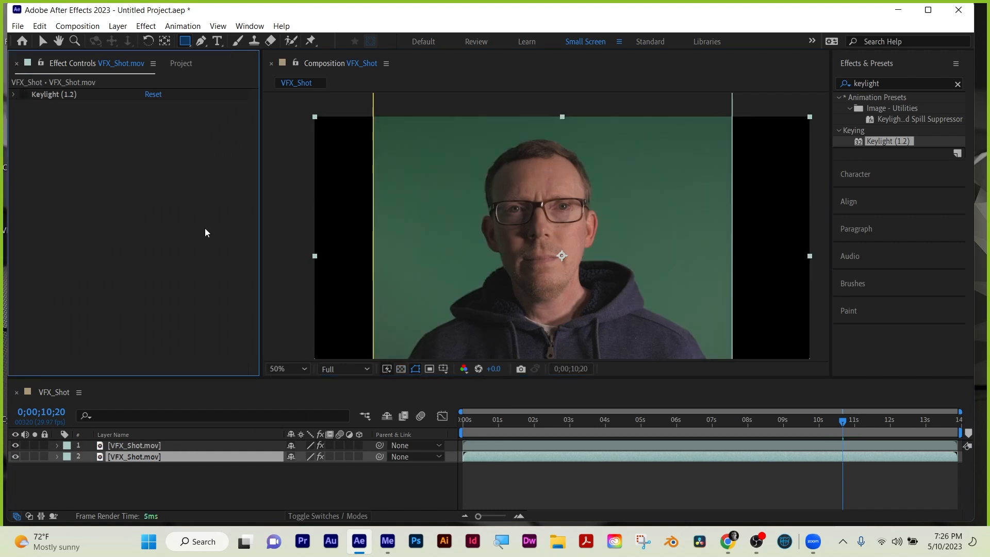
Assign the upper VFX_Shot.mov layer as the track matte of the lower copy
click(327, 515)
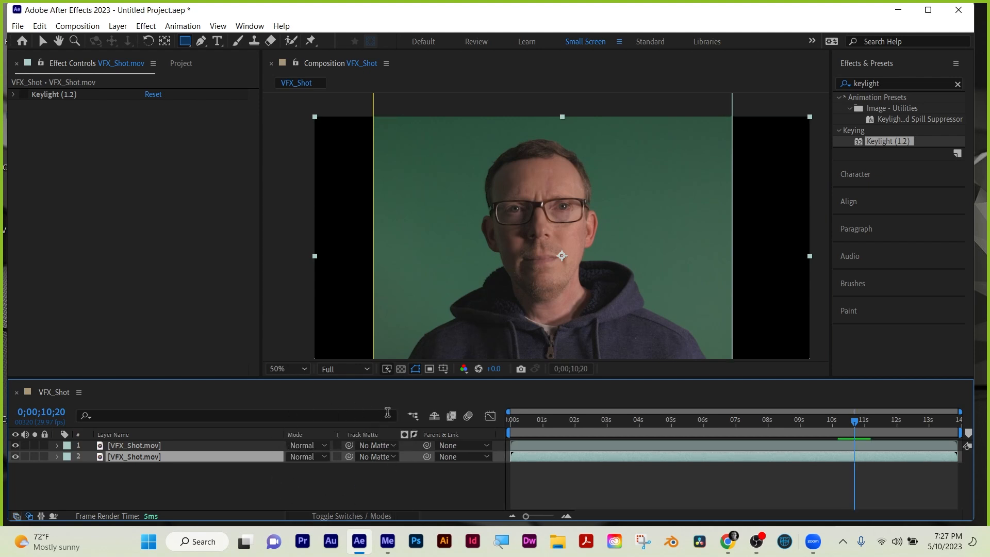
click(352, 518)
click(353, 517)
click(379, 458)
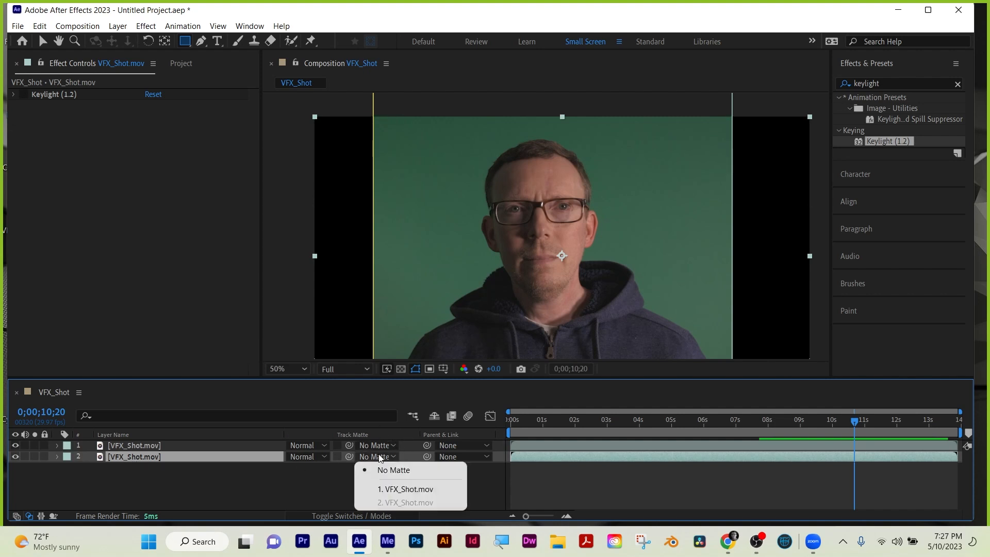
click(395, 489)
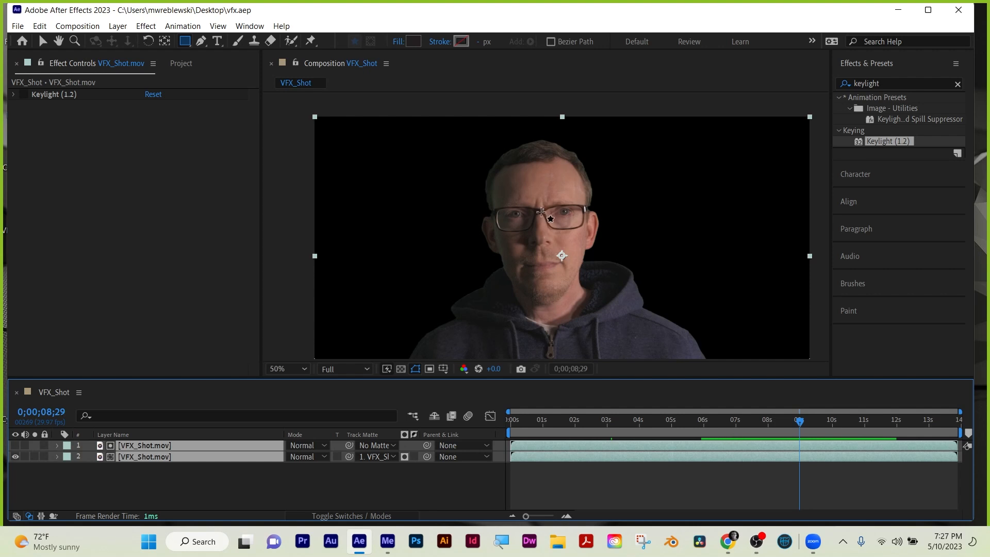
Pre-compose both VFX_Shot.mov layers as "alpha matte color", moving all attributes into the new composition, and show the project items
key(ctrl+shift+c)
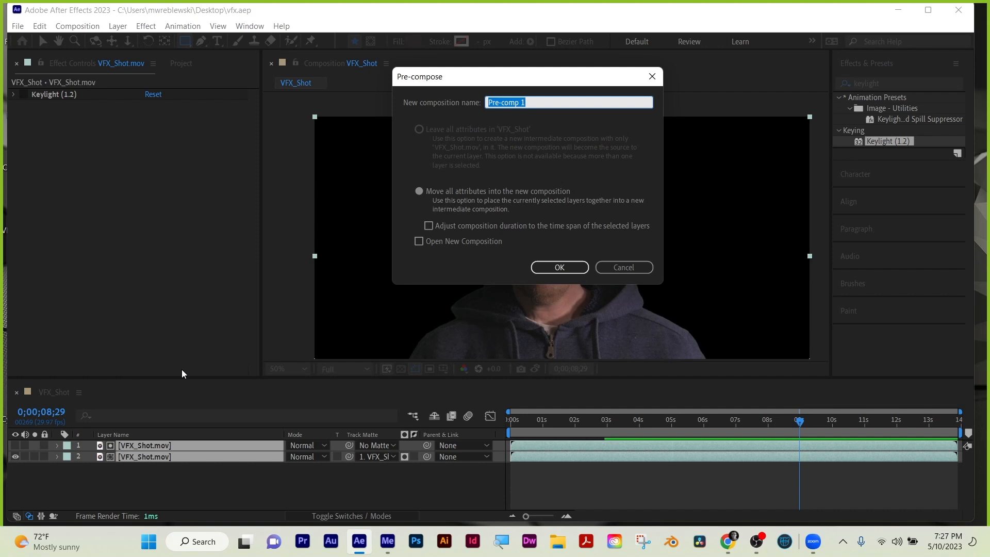
text(alpha matte color)
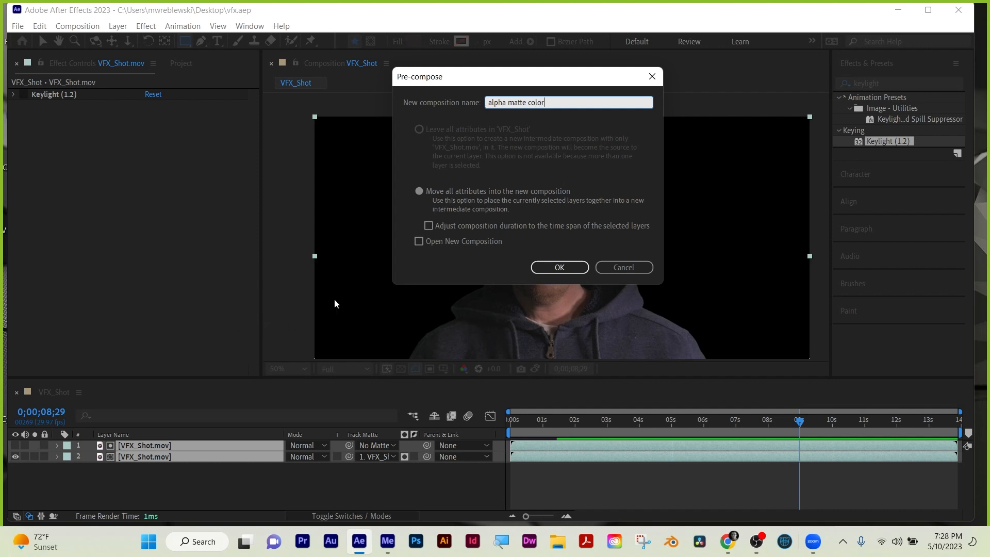
click(419, 191)
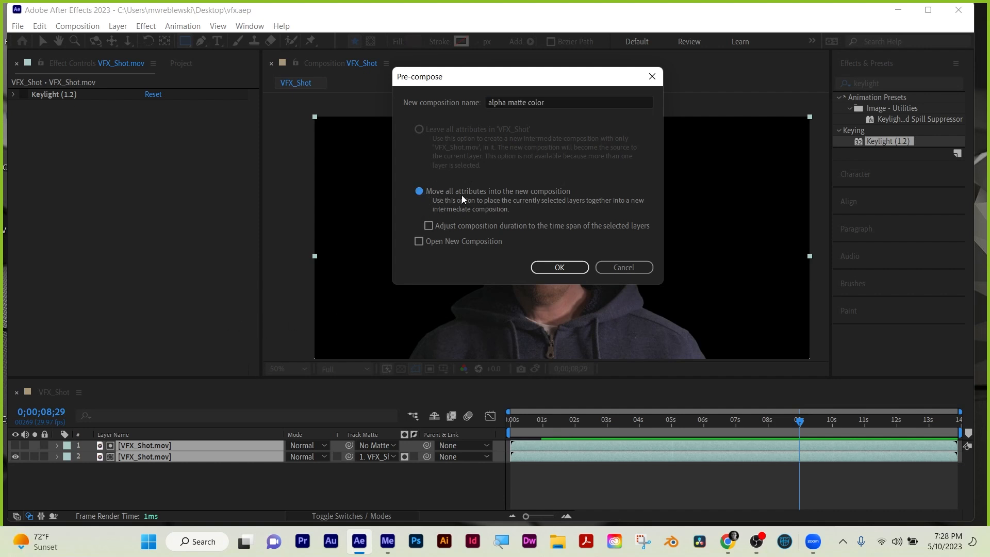
click(559, 267)
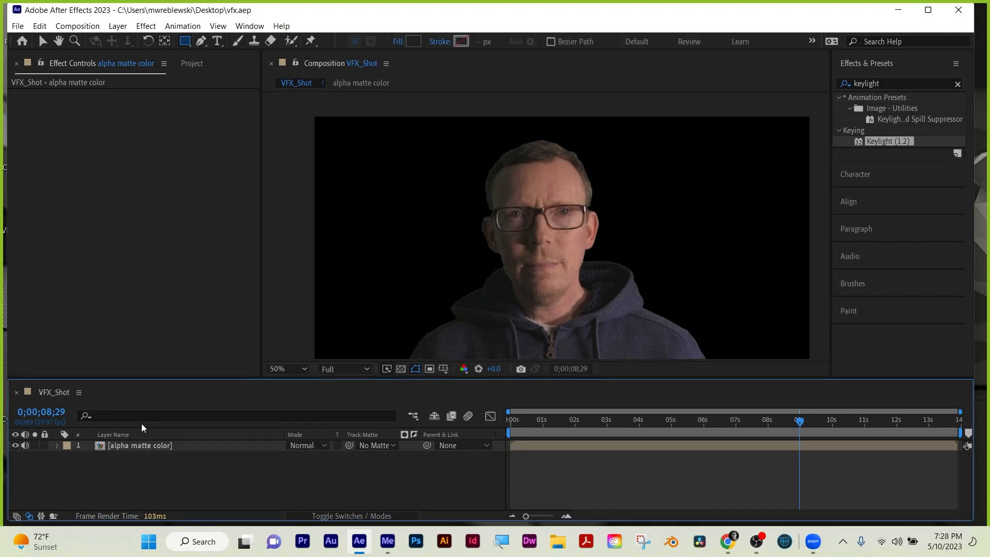
click(189, 63)
Switch to the Canvas stock footage files in Chrome, close the Blood Drops.mov preview and download that clip
key(alt+Tab)
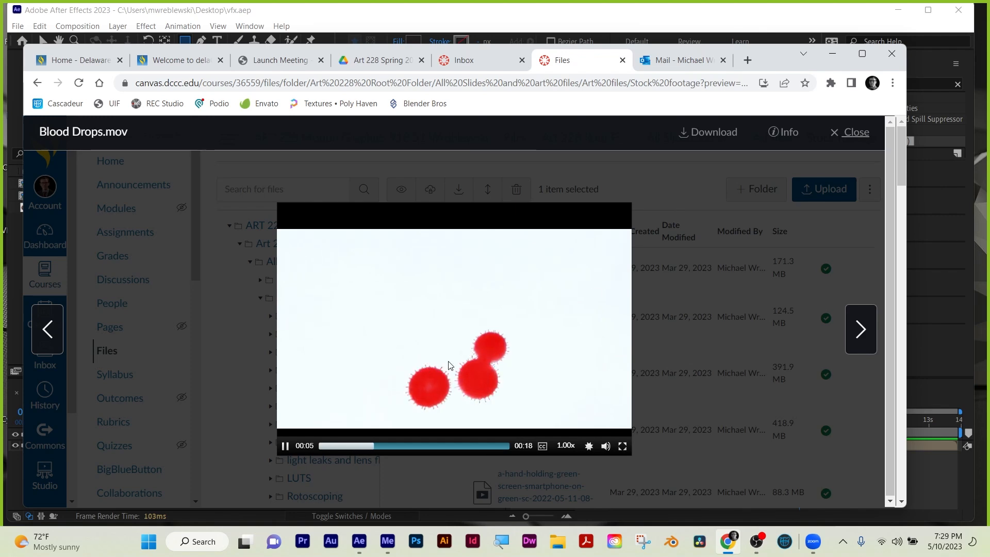
click(851, 132)
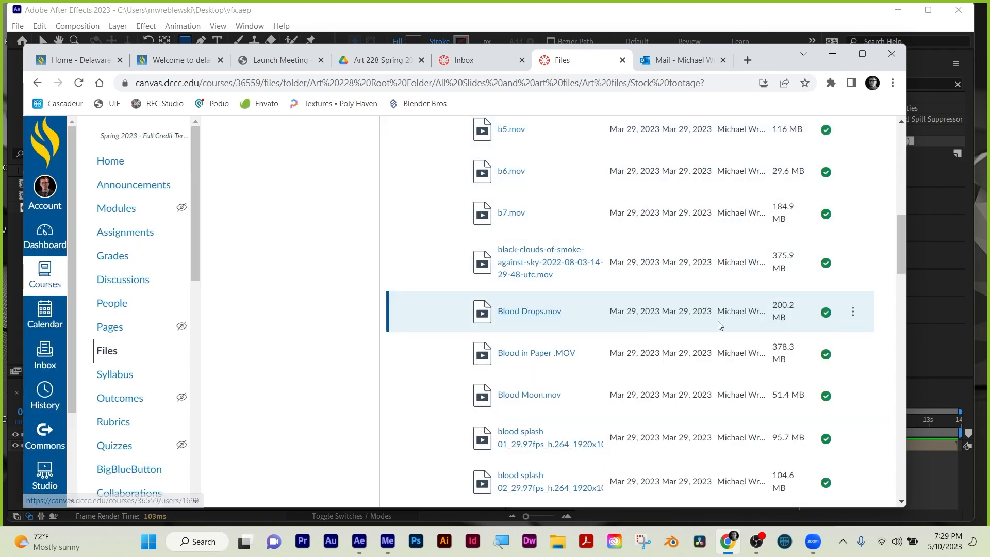
click(852, 311)
click(795, 351)
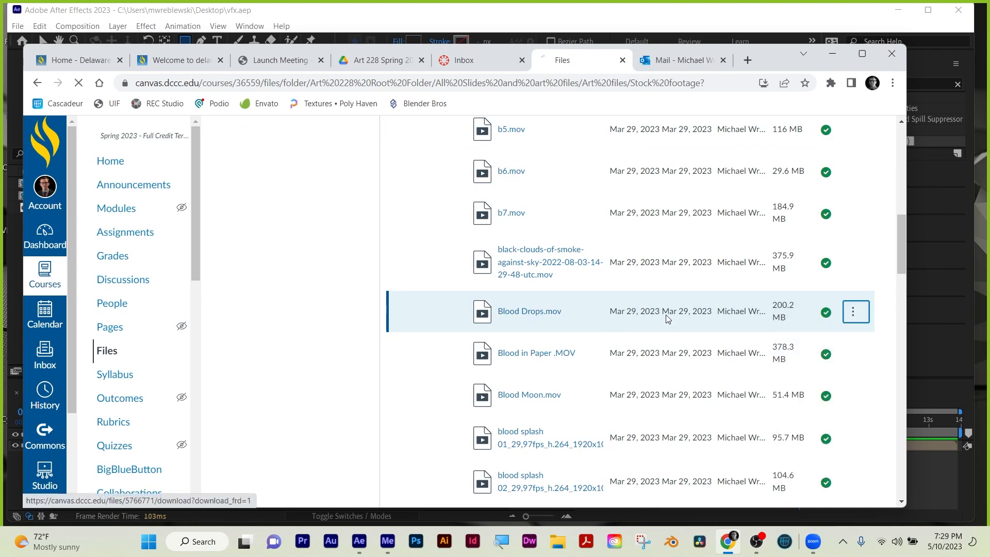
Download Blood Moon.mov and bring up the options of the blood splash 03 clip in the stock footage folder
scroll(666, 314, down, 5)
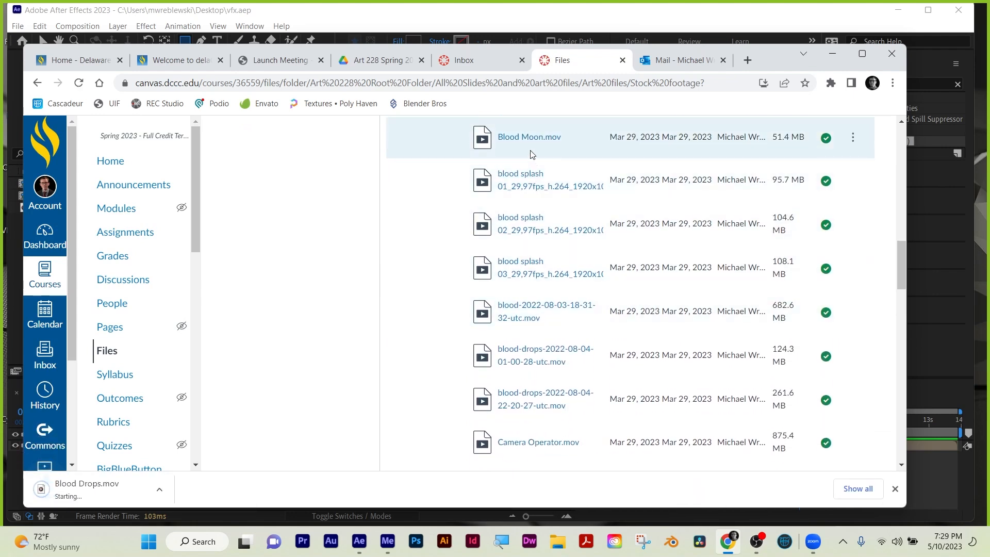
click(524, 137)
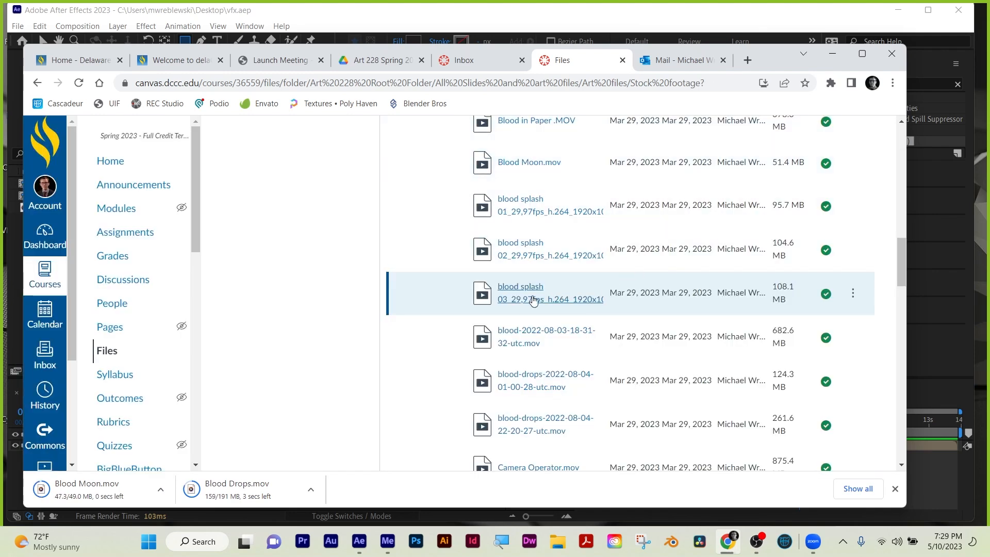
click(852, 294)
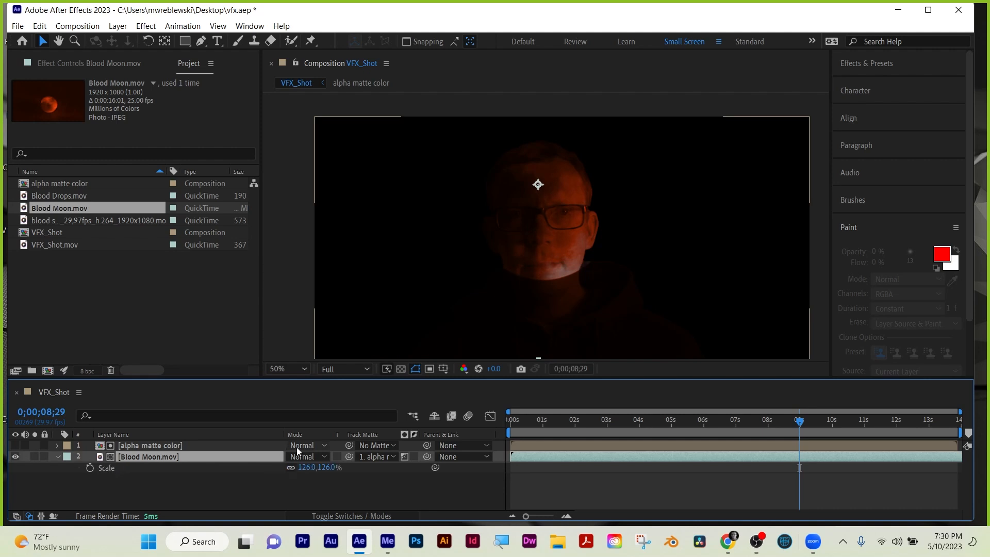
Enlarge the Blood Moon.mov layer and move it to position 805, 263 so its texture covers the figure
drag(325, 467, 376, 457)
key(p)
mouse_move(538, 216)
mouse_down()
mouse_move(511, 216)
mouse_move(522, 217)
mouse_up()
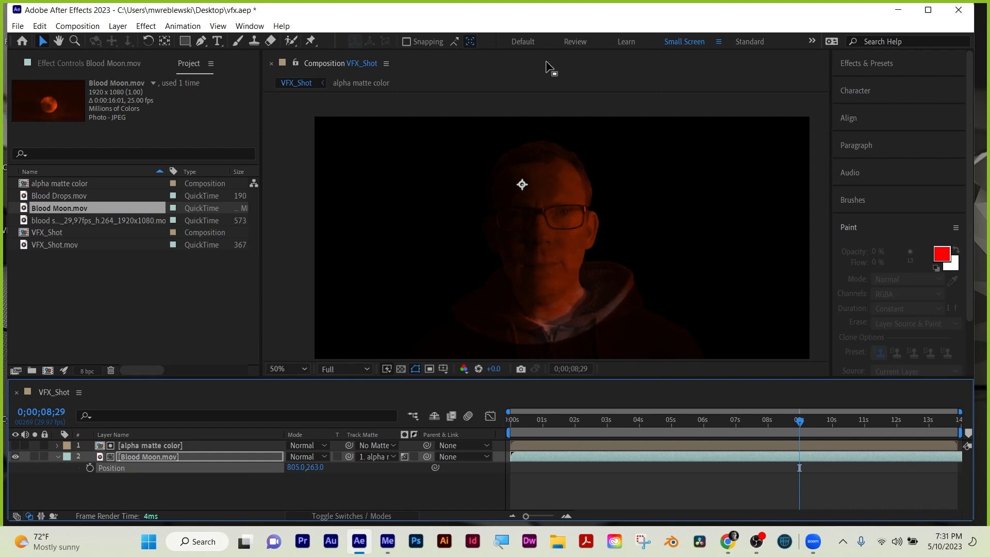
click(603, 495)
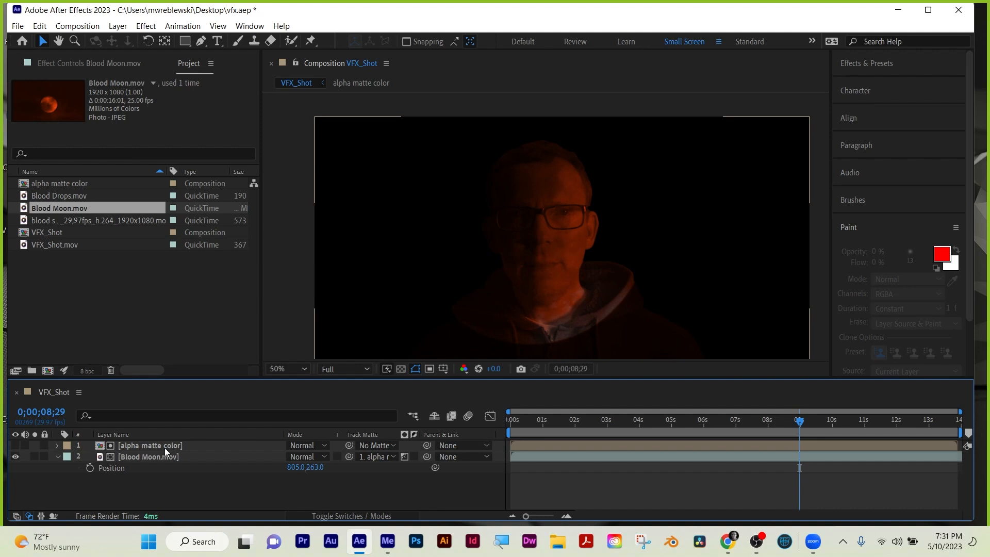
Add the blood splash 03 clip to the VFX_Shot composition as the bottom layer beneath Blood Moon.mov
click(45, 279)
click(48, 244)
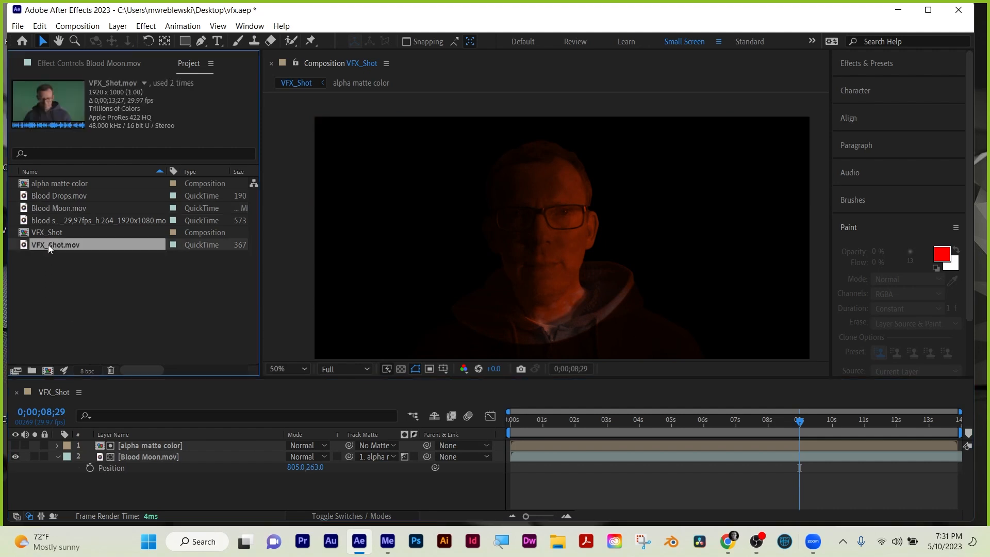
click(52, 208)
click(57, 195)
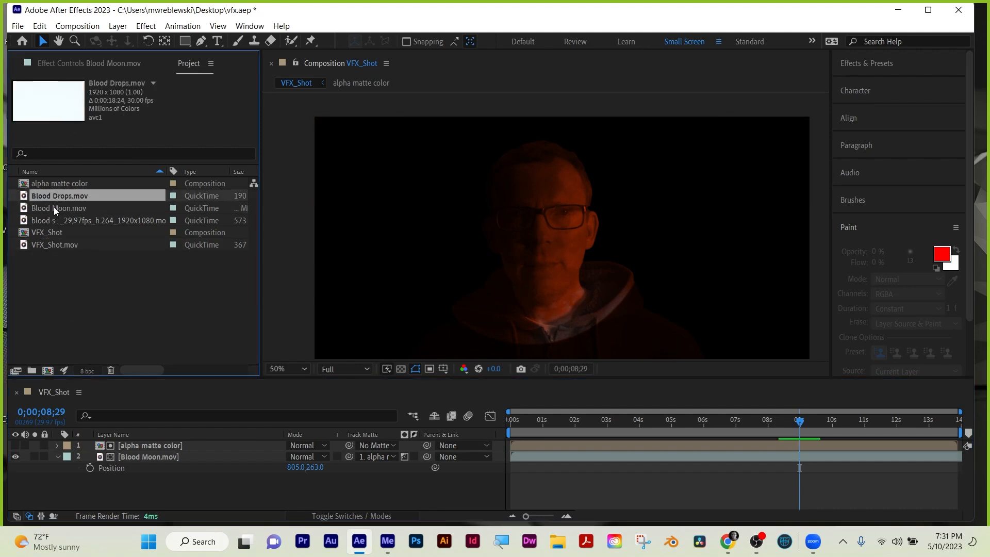
drag(53, 221, 82, 481)
Scale the blood splash 03 layer to 313% to fill the frame and preview the composition from the start
key(s)
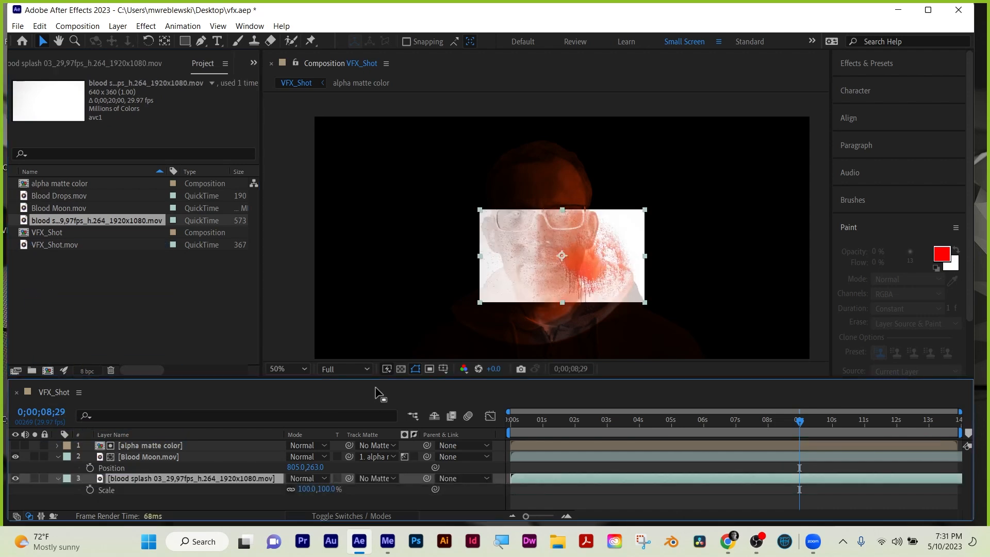
drag(302, 489, 411, 456)
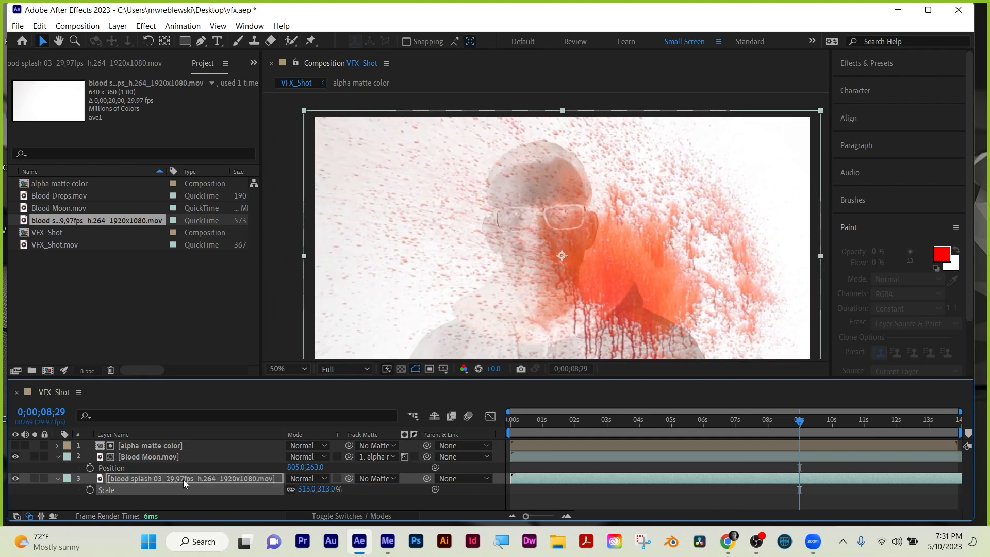
click(57, 478)
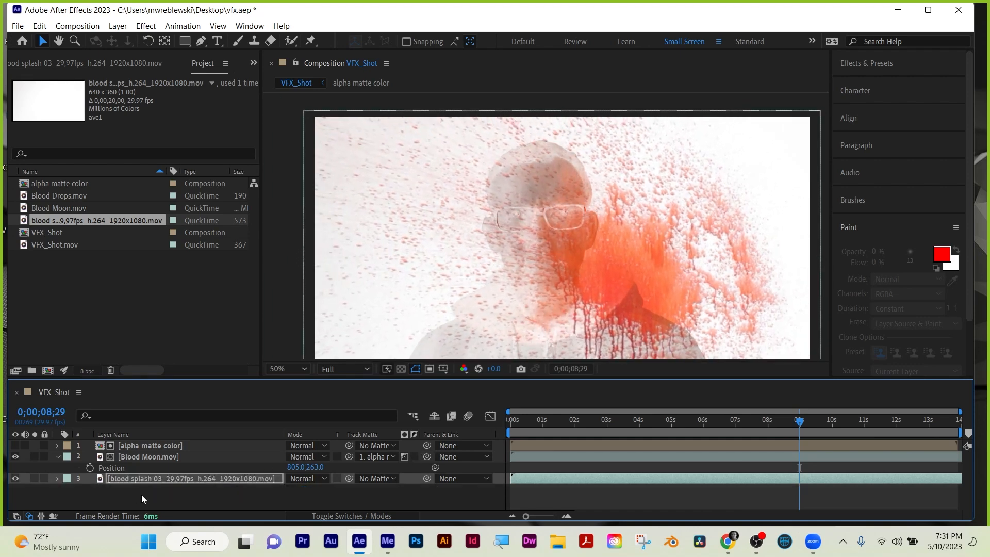
click(141, 494)
key(Home)
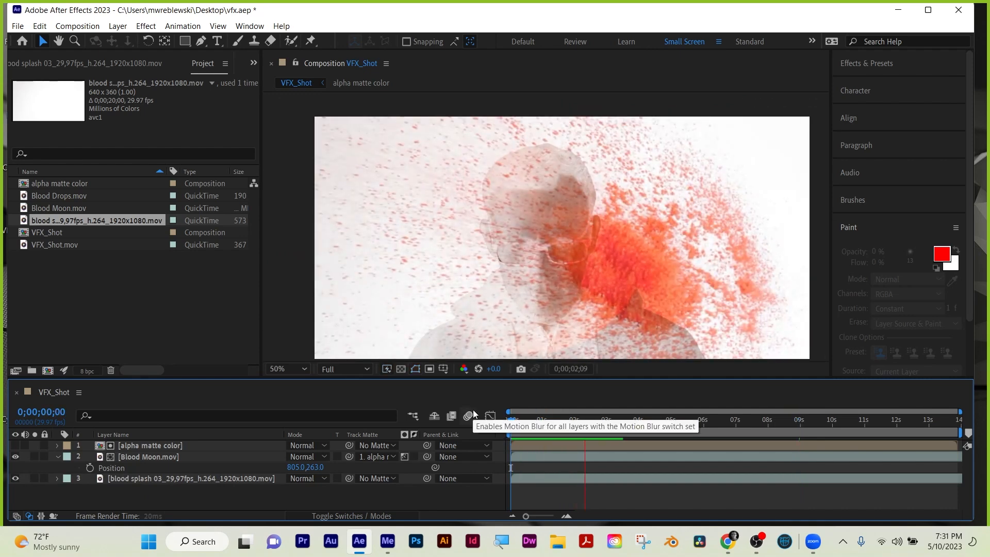
Apply the Extract effect to the blood splash layer with a White Point of 223, and switch the effect off
key(space)
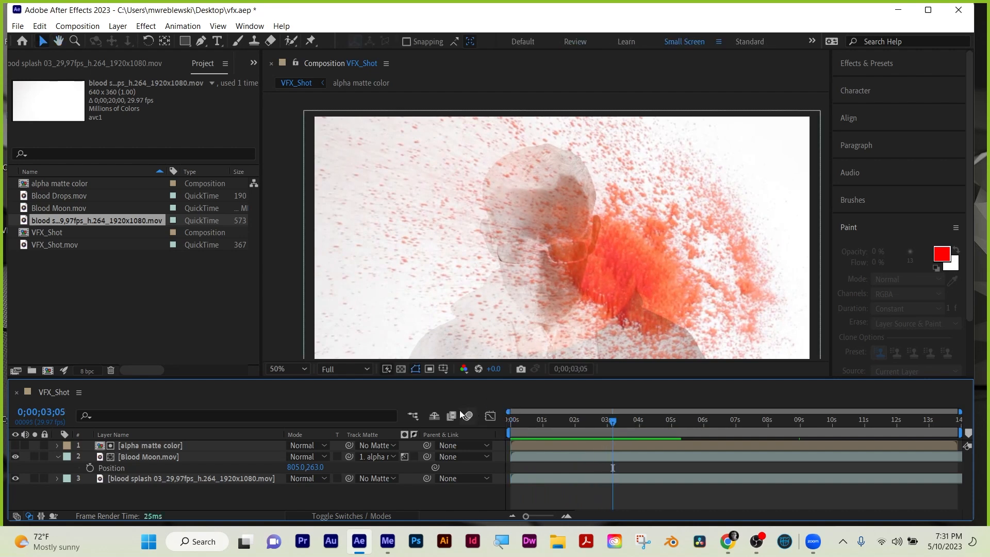
click(169, 478)
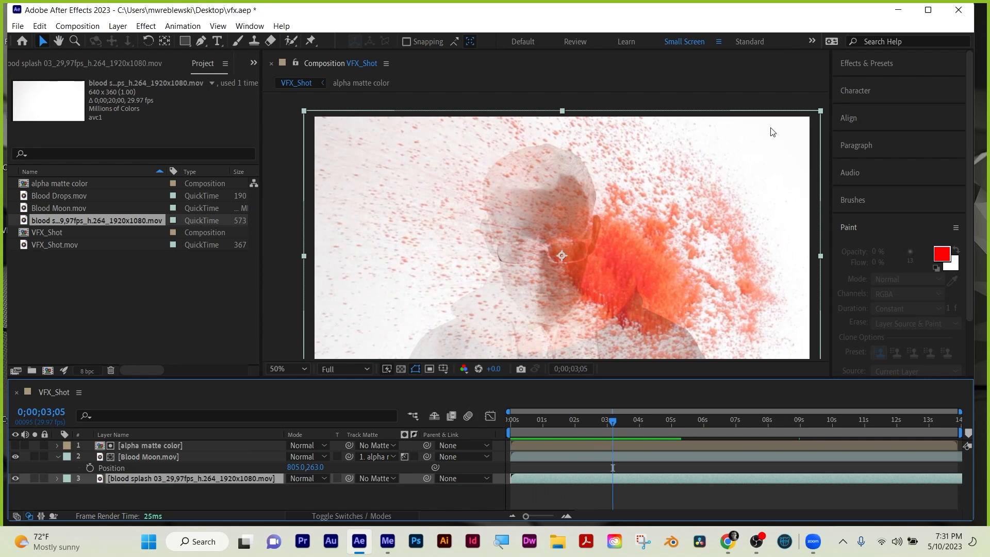
click(872, 61)
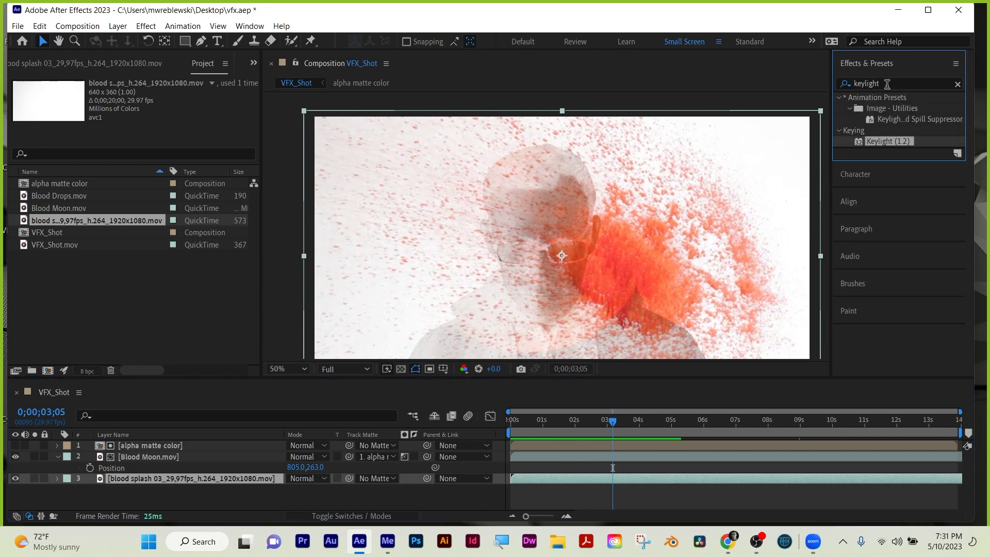
click(886, 84)
text(extra)
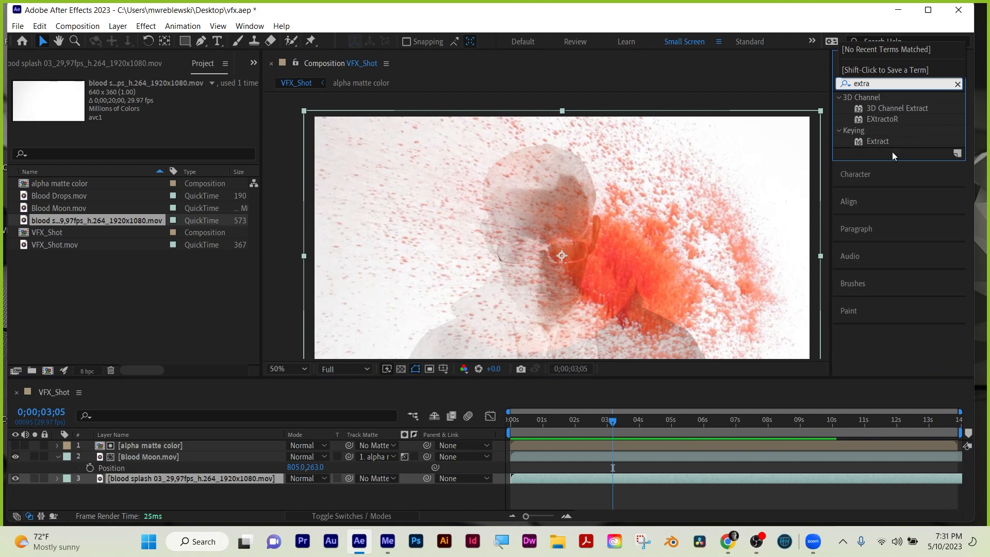
drag(876, 141, 645, 480)
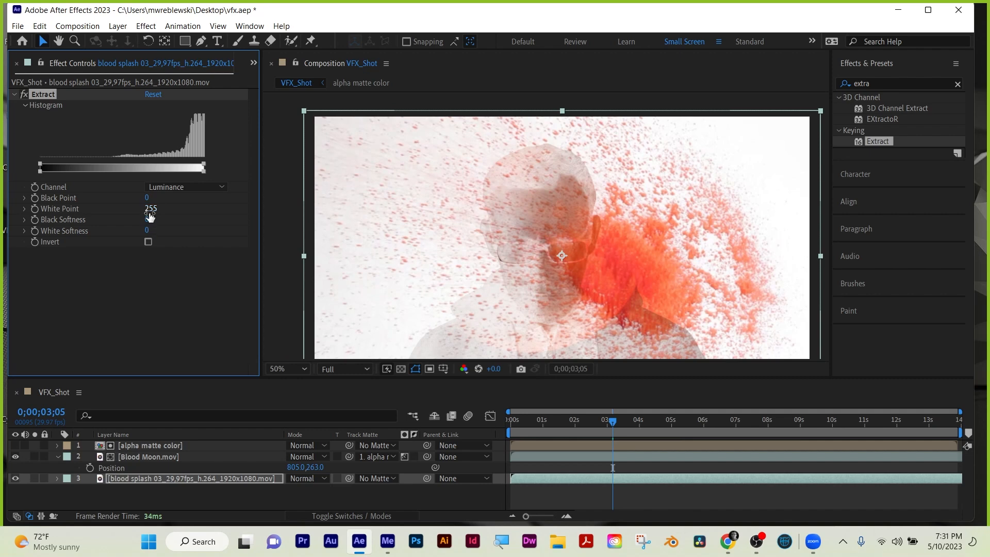
drag(150, 212, 128, 209)
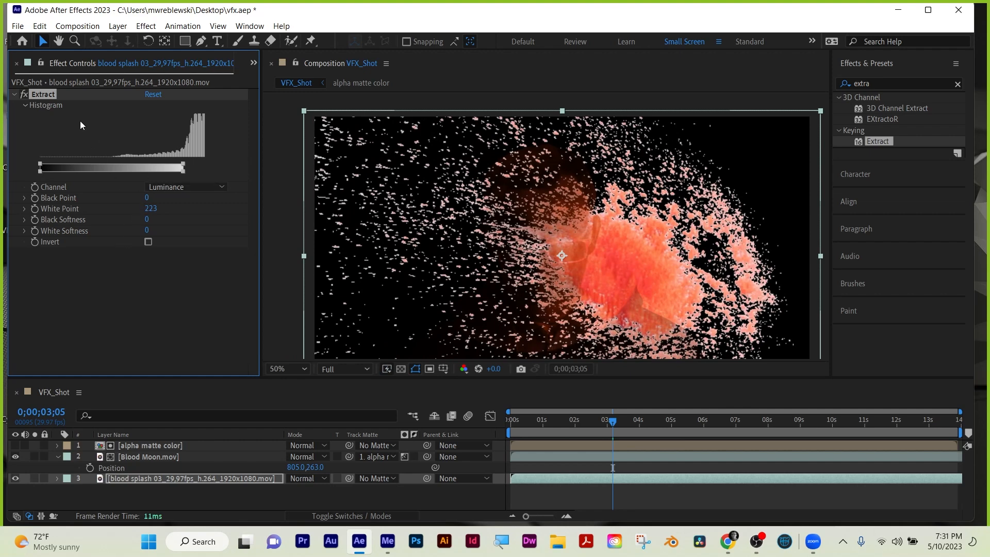
click(23, 93)
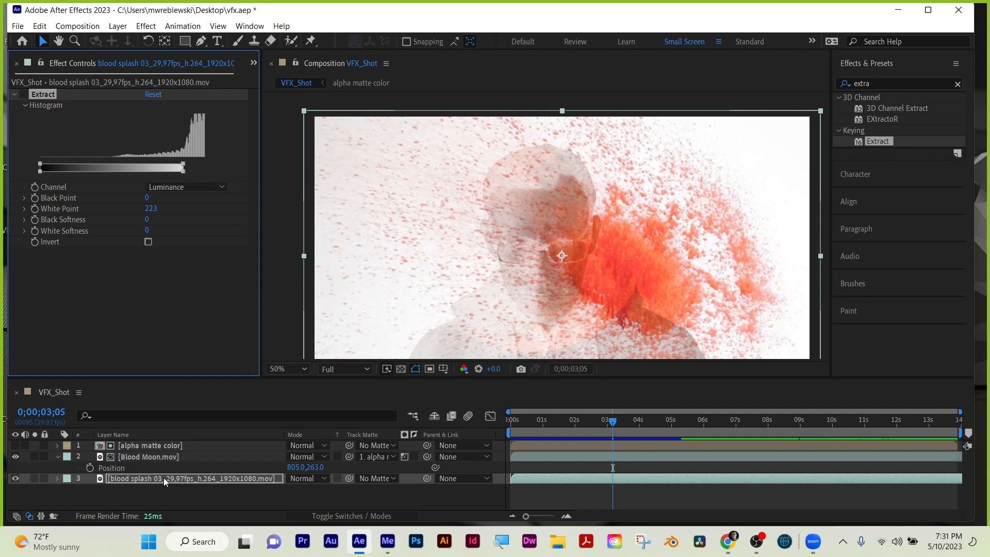
right_click(156, 499)
mouse_move(214, 353)
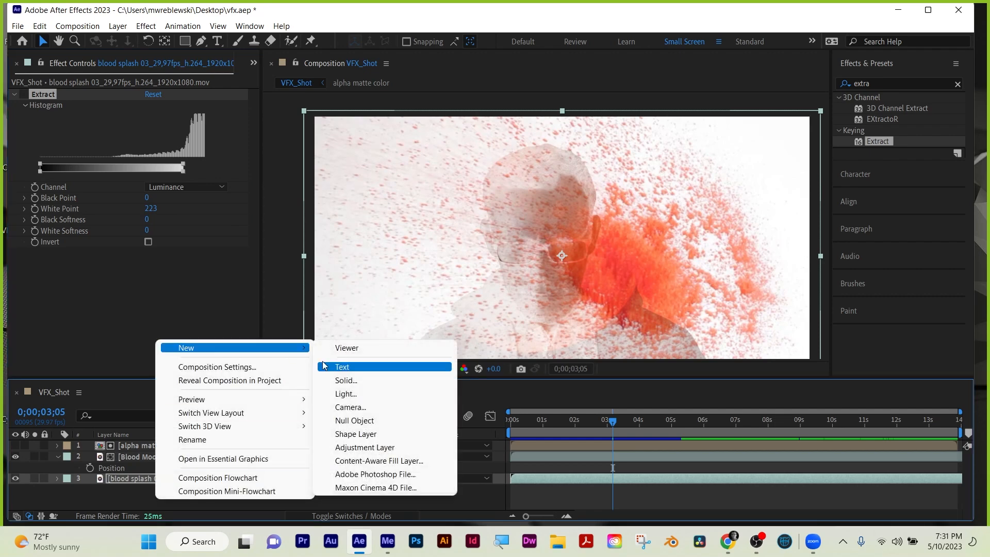
click(356, 391)
click(592, 443)
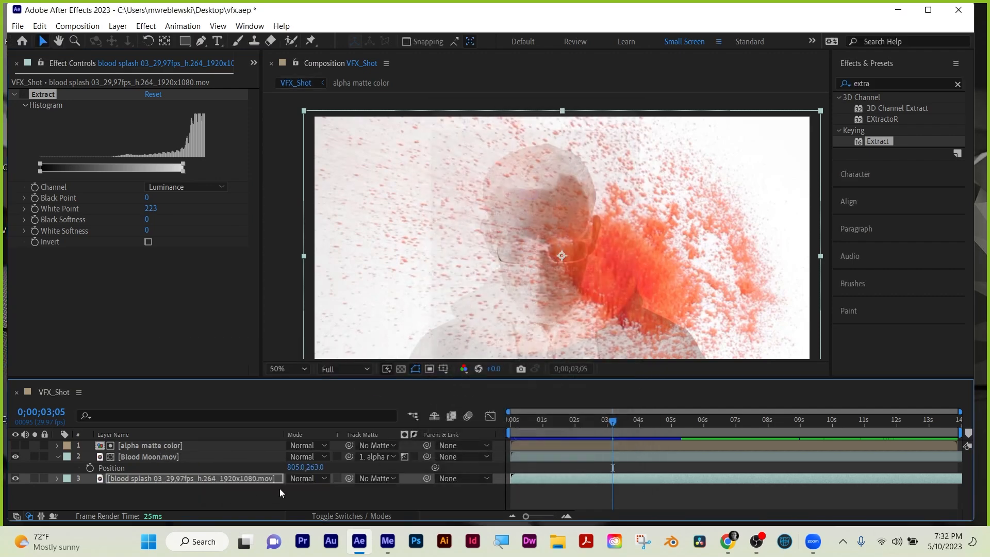
Create a 1920 × 1080 px black (000000) solid and place it beneath the blood splash layer
right_click(193, 493)
mouse_move(249, 343)
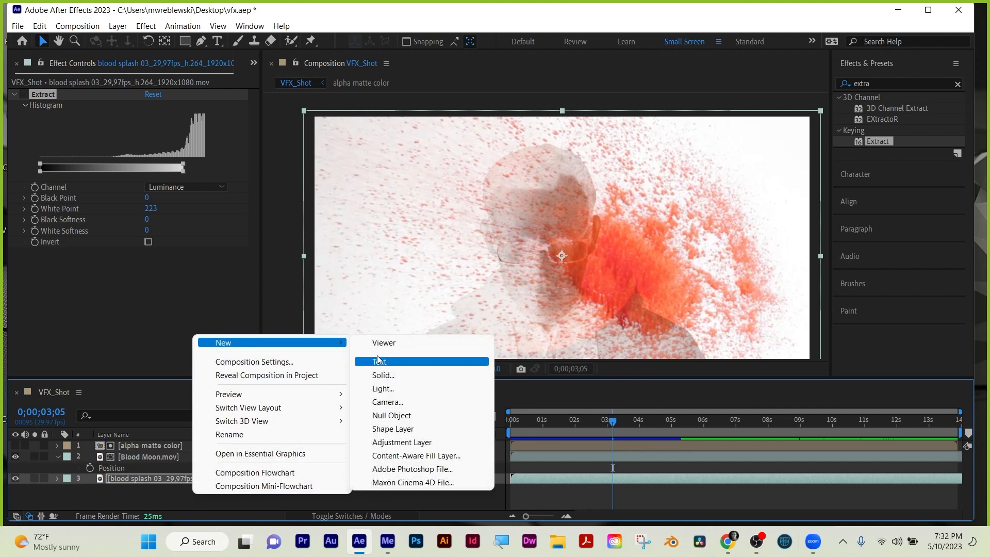
click(407, 376)
click(683, 346)
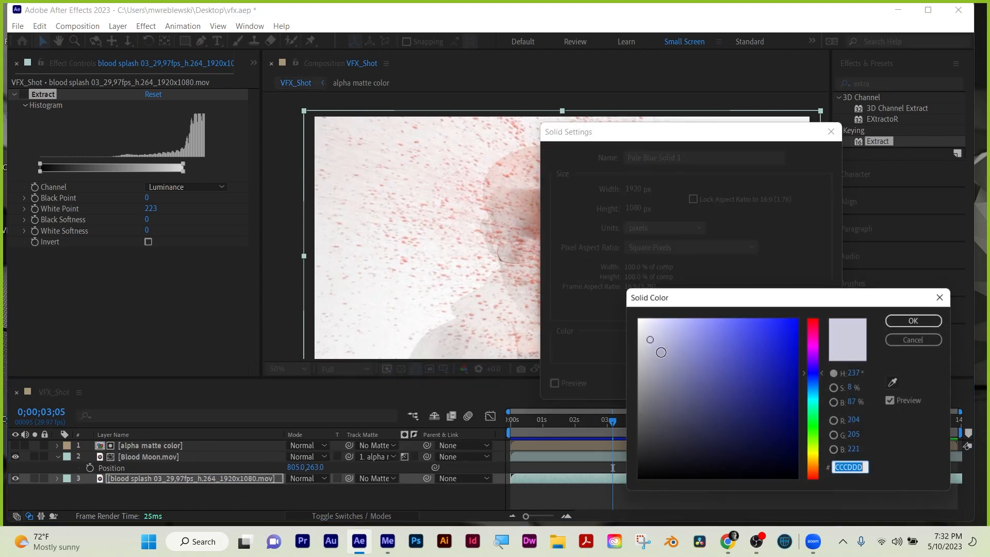
drag(652, 422, 636, 479)
click(913, 323)
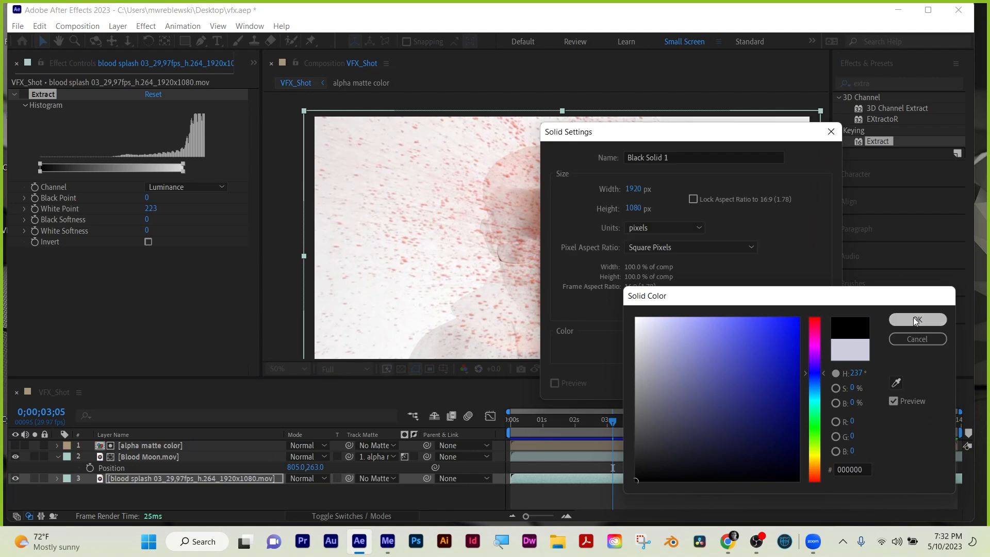
click(739, 382)
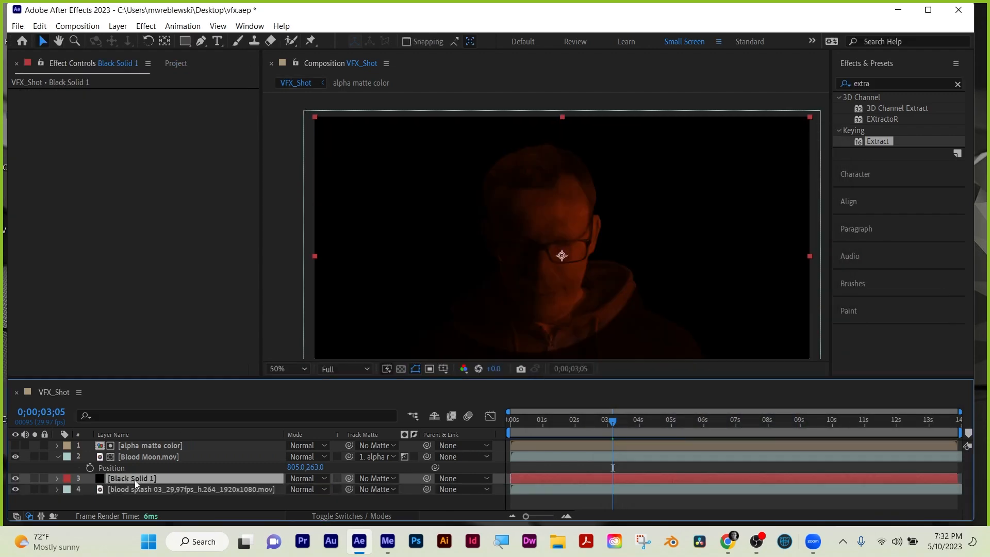
drag(133, 508, 133, 508)
Try the Screen and Multiply blending modes on the blood splash layer and preview the composite at 0;00;08;07
click(140, 480)
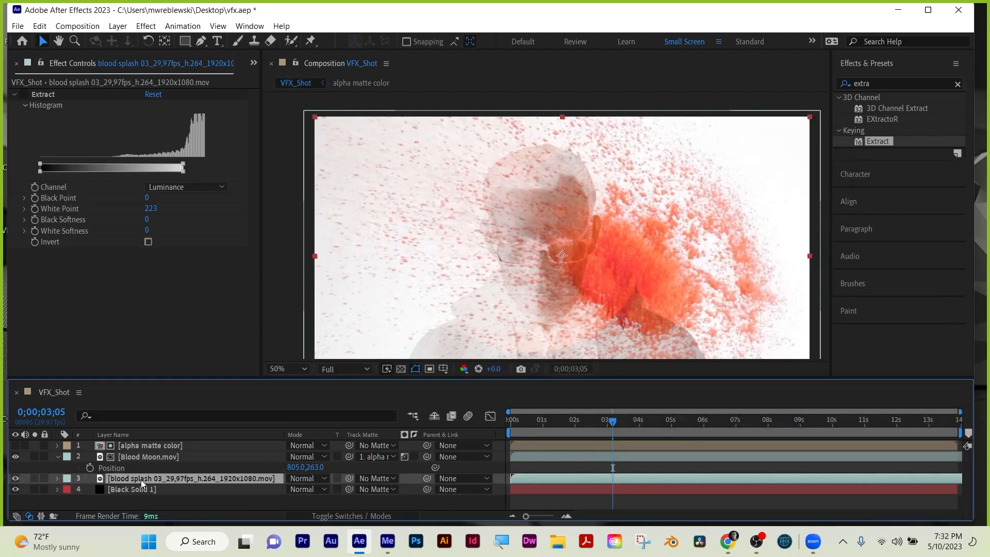
click(304, 482)
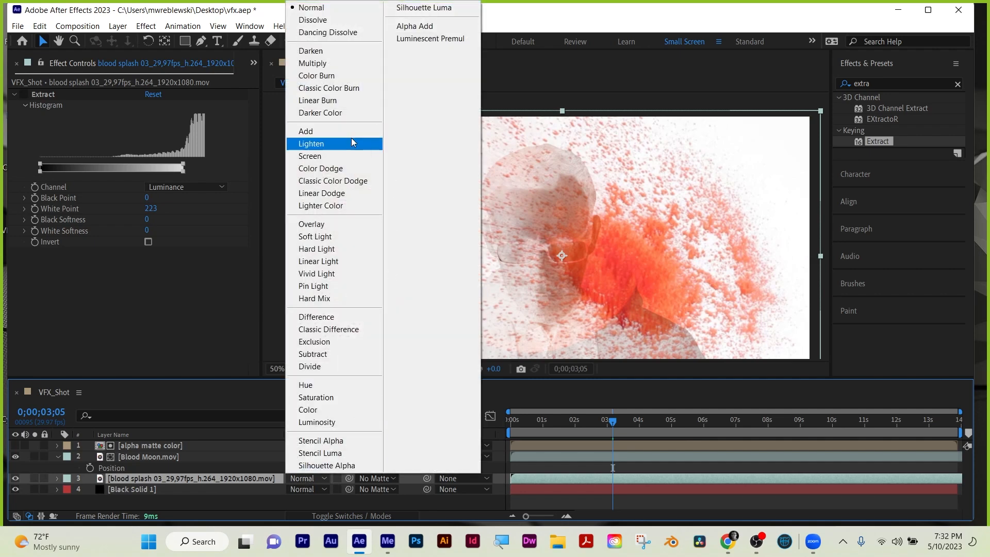
click(327, 152)
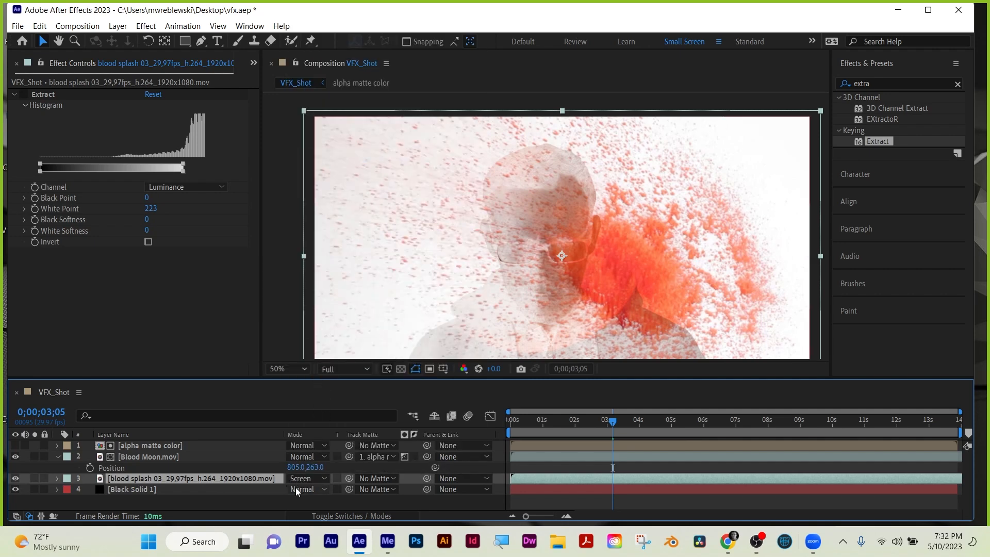
click(300, 481)
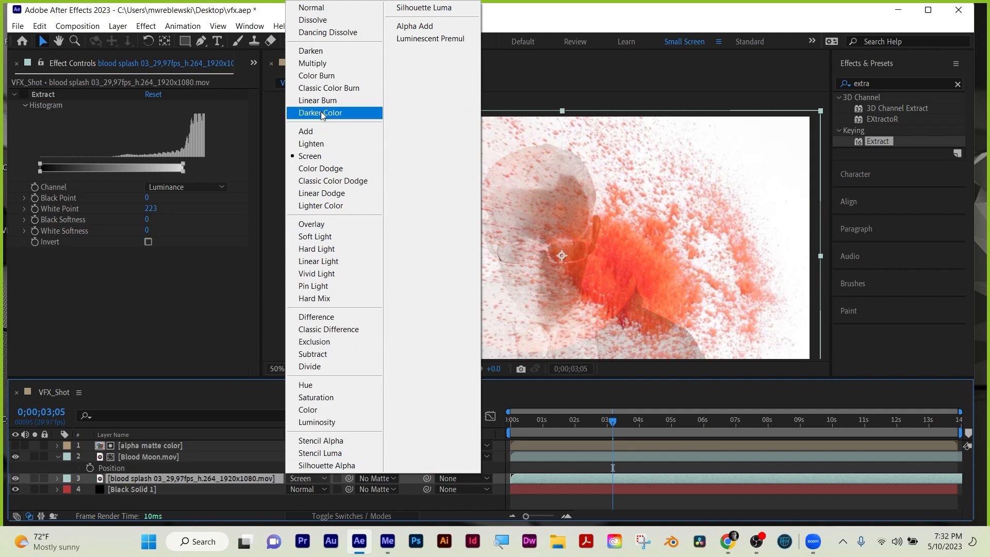
click(317, 62)
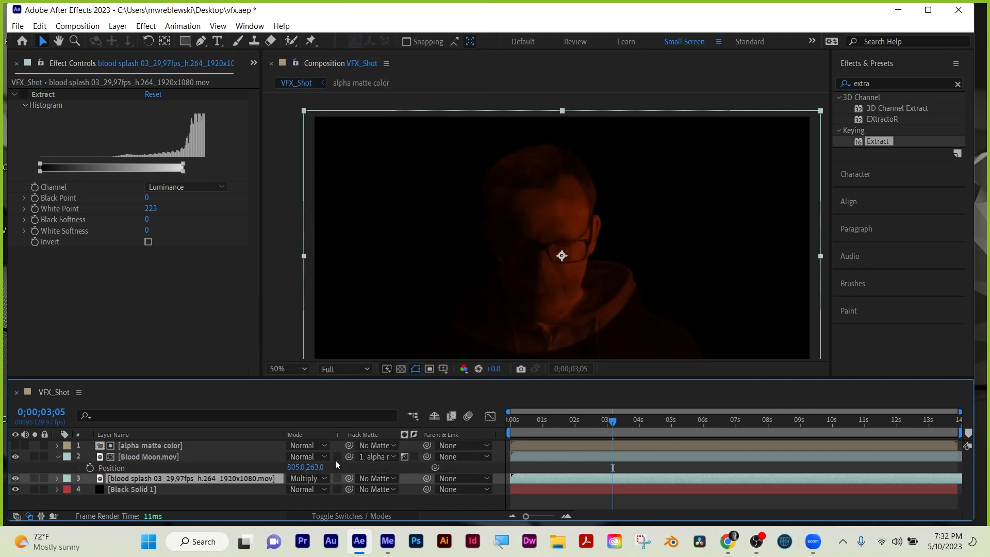
drag(549, 421, 777, 421)
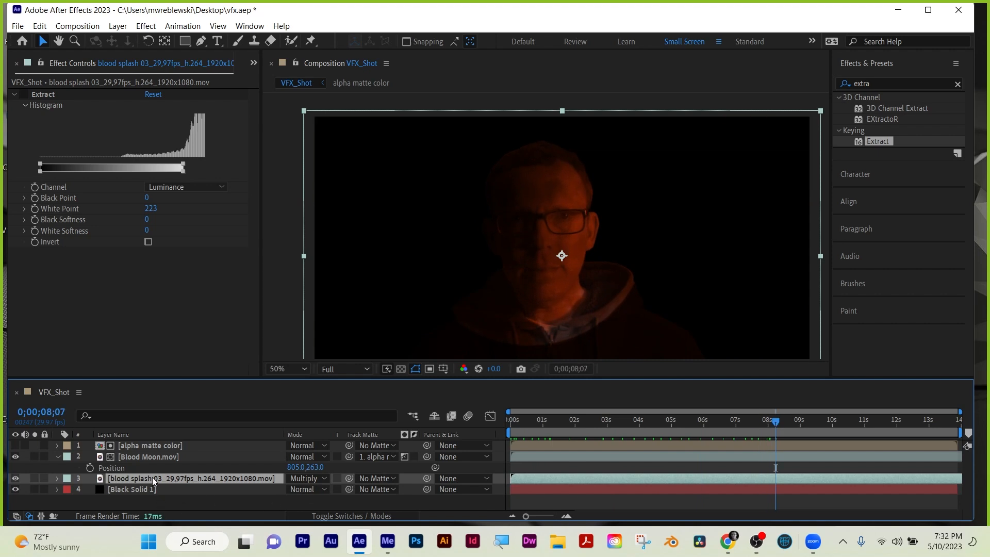
Replace the Extract effect on the blood splash layer with Levels
click(26, 96)
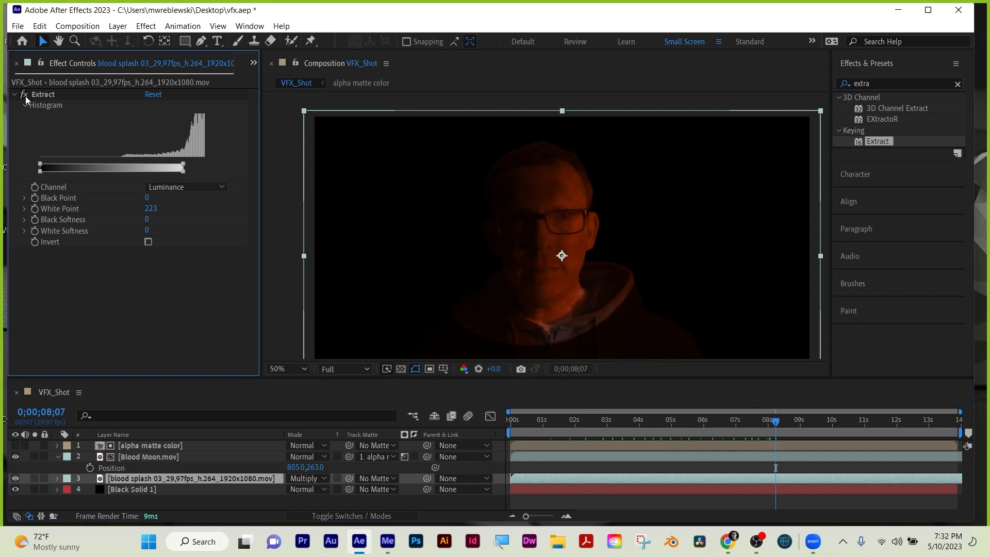
key(Delete)
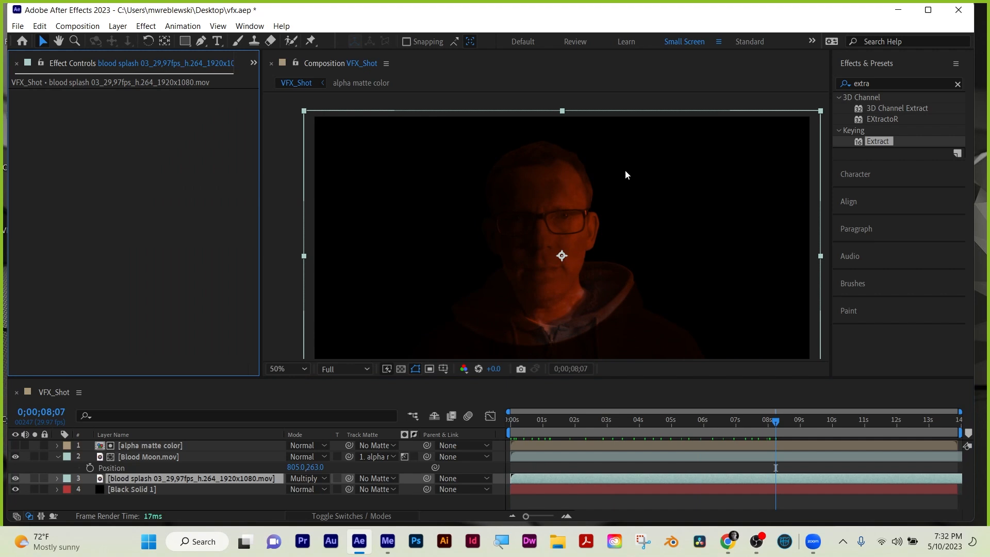
click(888, 82)
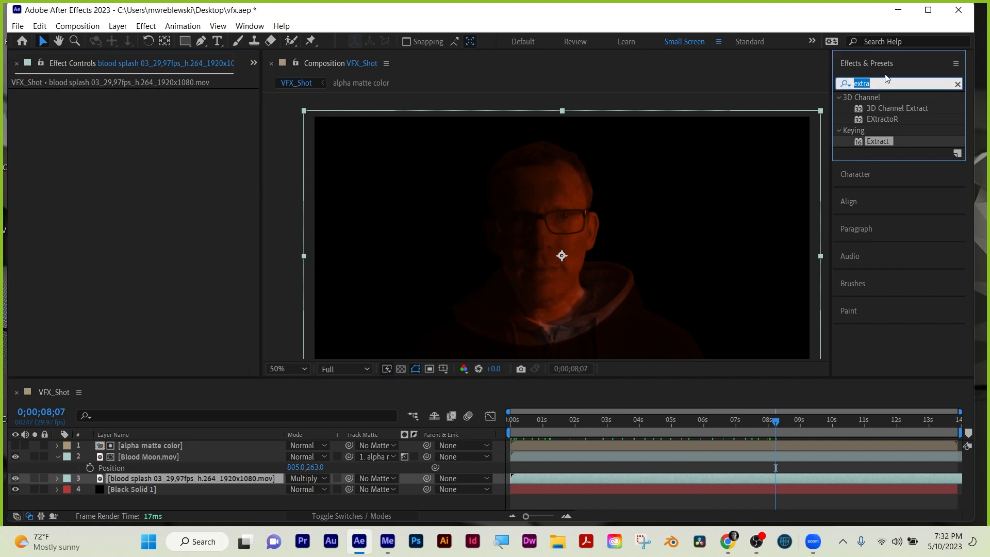
text(leve)
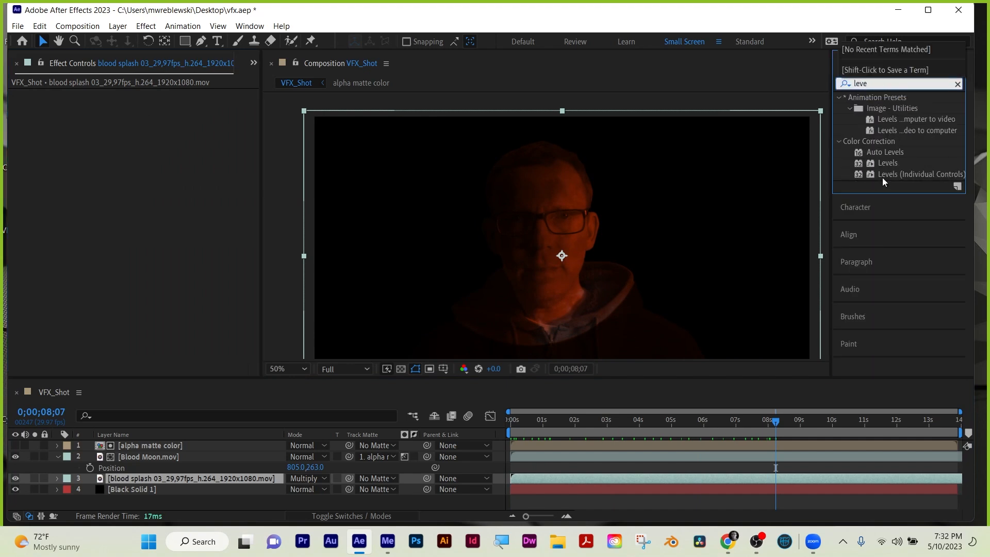
drag(886, 162, 719, 478)
Set the blood splash layer to Normal blending and its Levels to Input Black 183.6 and Input White 201.5
click(303, 478)
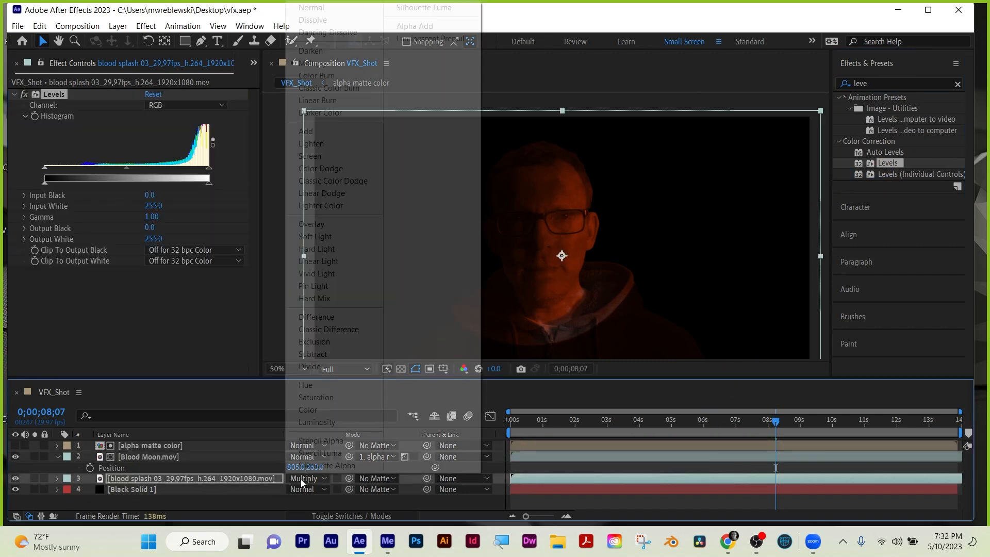
click(336, 14)
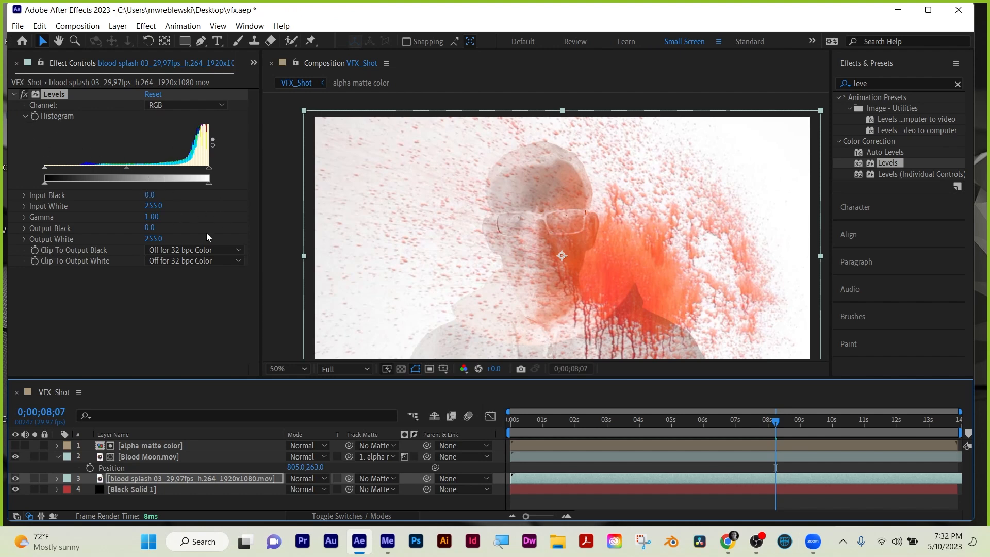
mouse_move(154, 209)
mouse_down()
mouse_move(138, 206)
mouse_move(164, 197)
mouse_move(139, 199)
mouse_up()
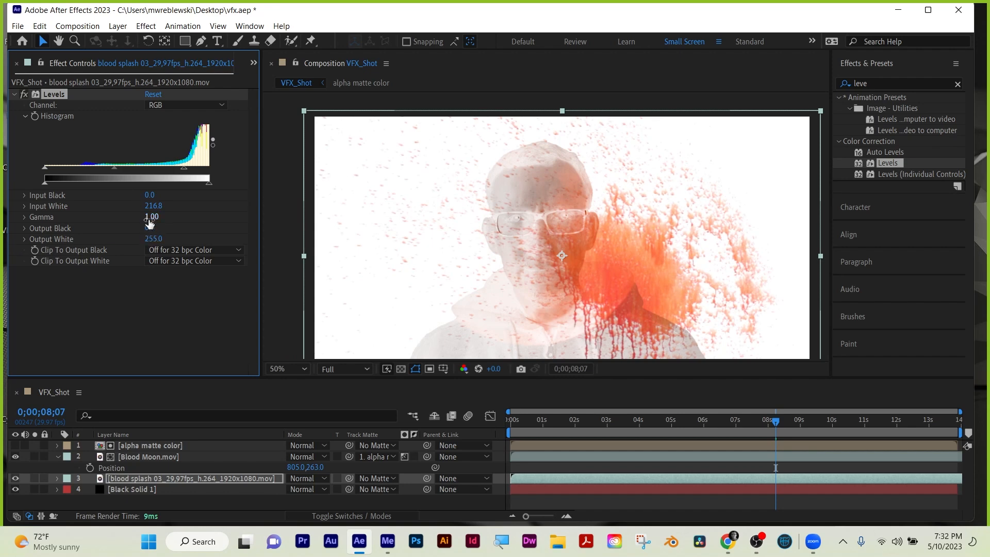
mouse_move(155, 196)
mouse_down()
mouse_move(198, 189)
mouse_move(150, 205)
mouse_up()
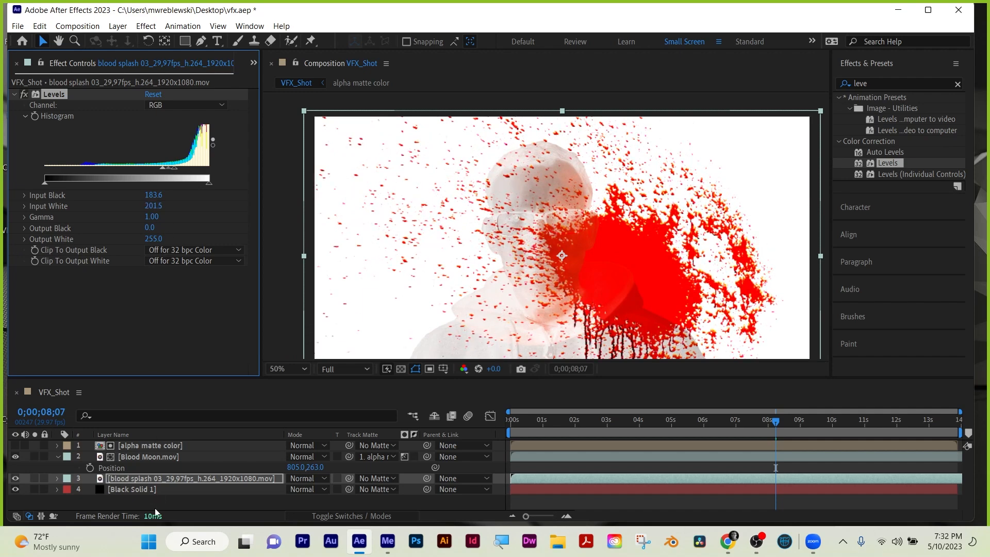
Try Screen blending on the Levels-adjusted blood splash layer
click(296, 480)
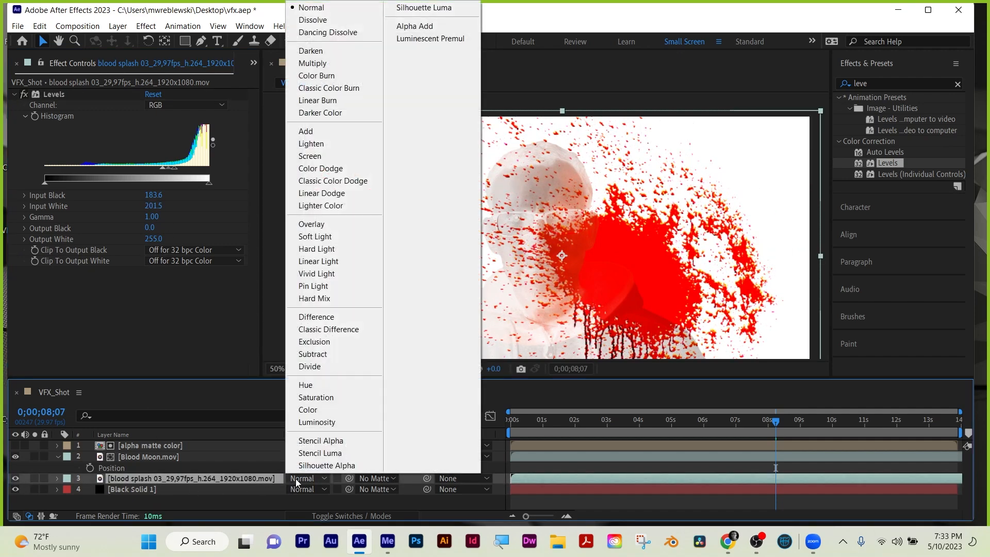
click(310, 156)
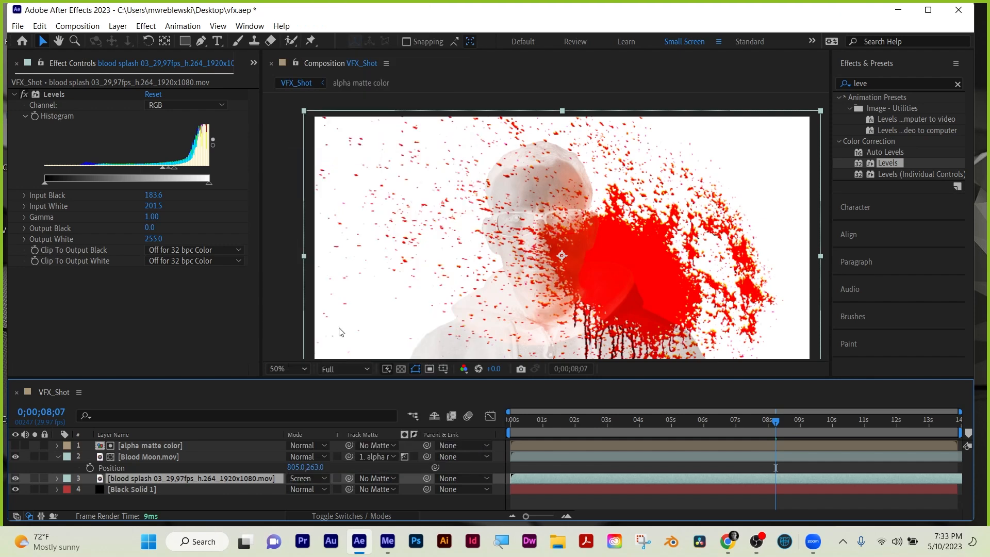
click(301, 482)
click(314, 478)
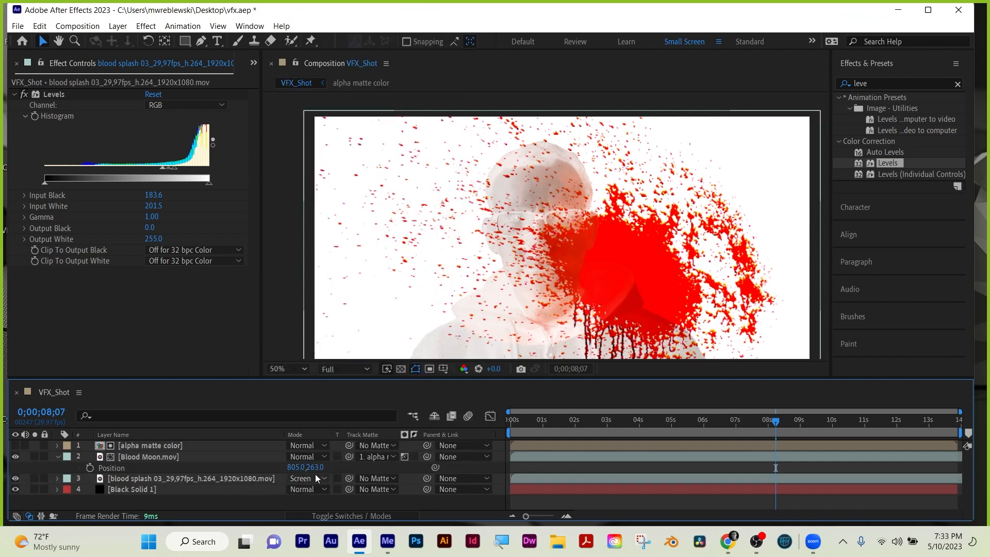
Set the blood splash layer's blending mode to Multiply and move the current time to 0;00;04;18
click(310, 480)
click(311, 65)
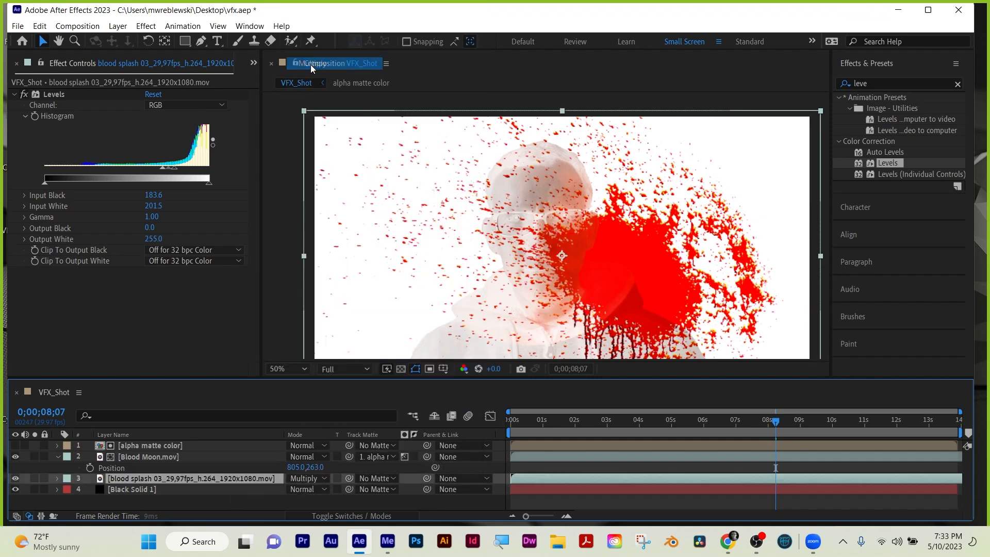
drag(578, 433, 659, 433)
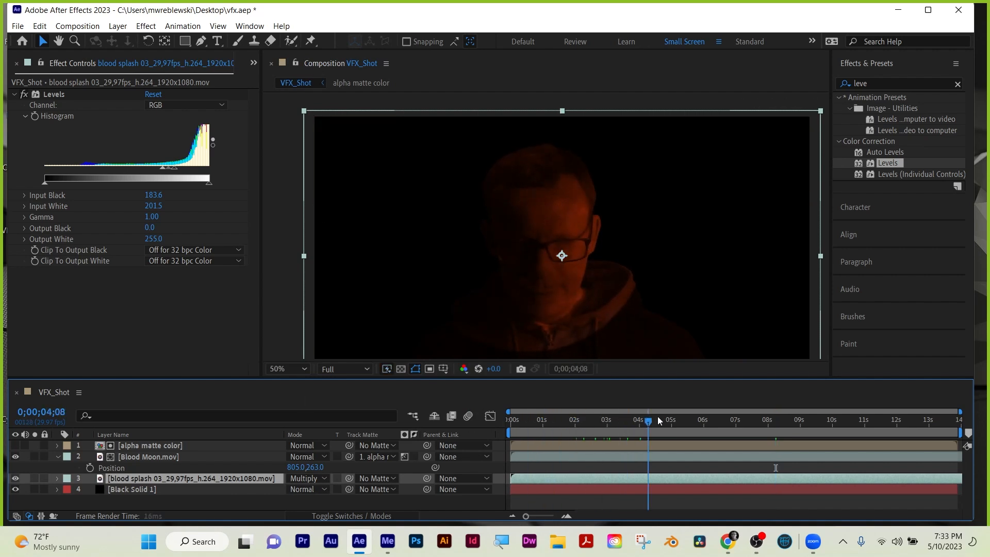
Hide the Black Solid 1 layer in the VFX_Shot composition
click(122, 489)
click(29, 496)
click(15, 489)
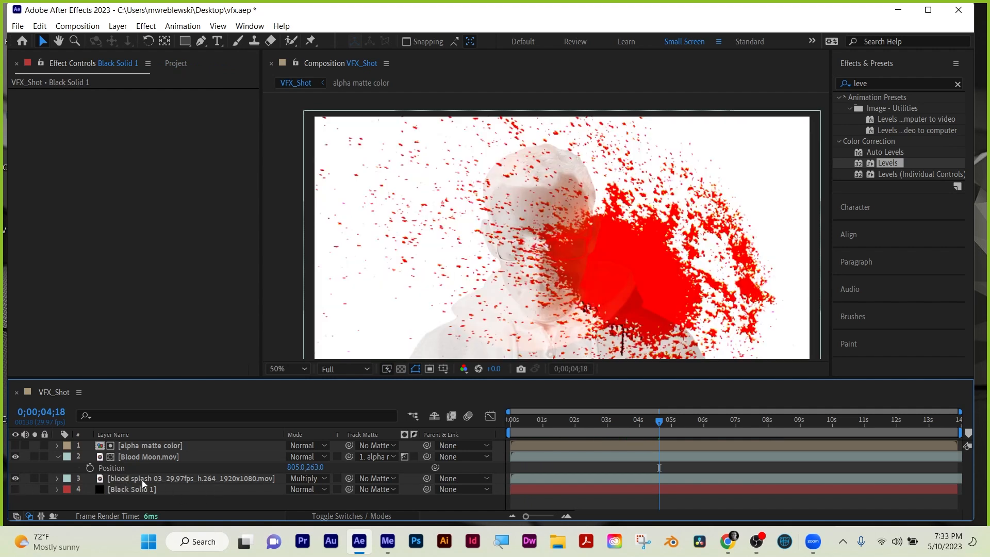
Try shifting the Blood Moon.mov footage to position 539.0, 255.0 and undo the move
drag(662, 280, 620, 281)
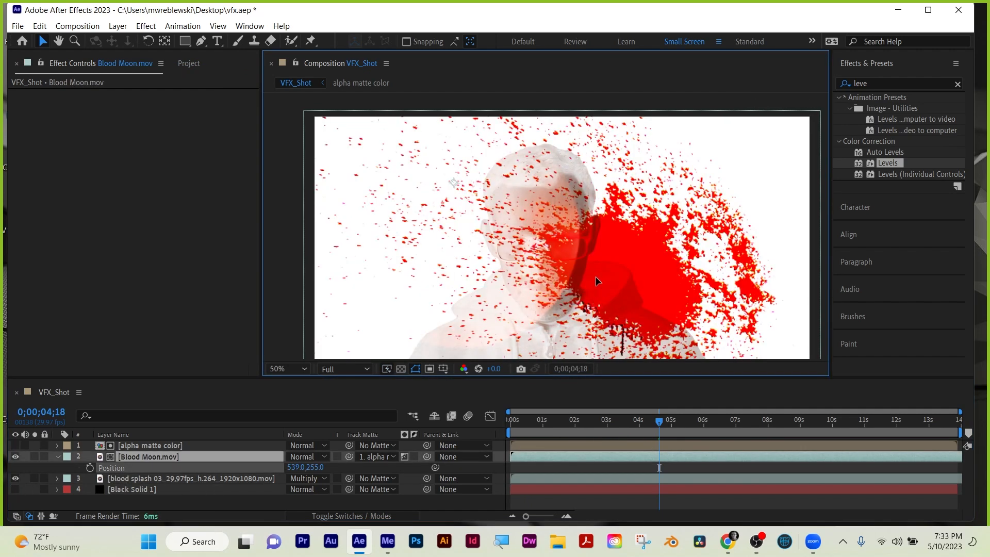
key(ctrl+z)
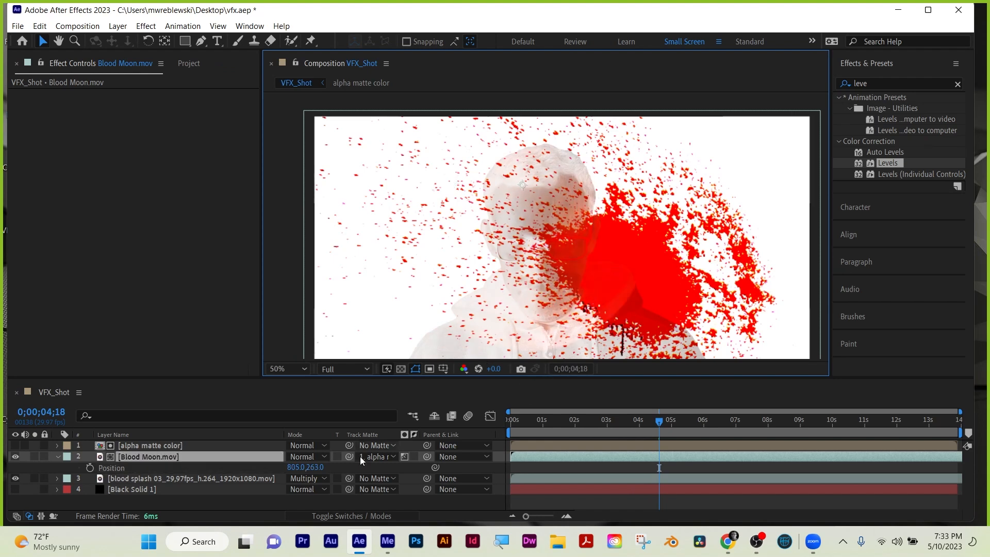
Move the blood splash layer to the top of the VFX_Shot layer stack and hide it
click(138, 476)
drag(140, 478, 151, 442)
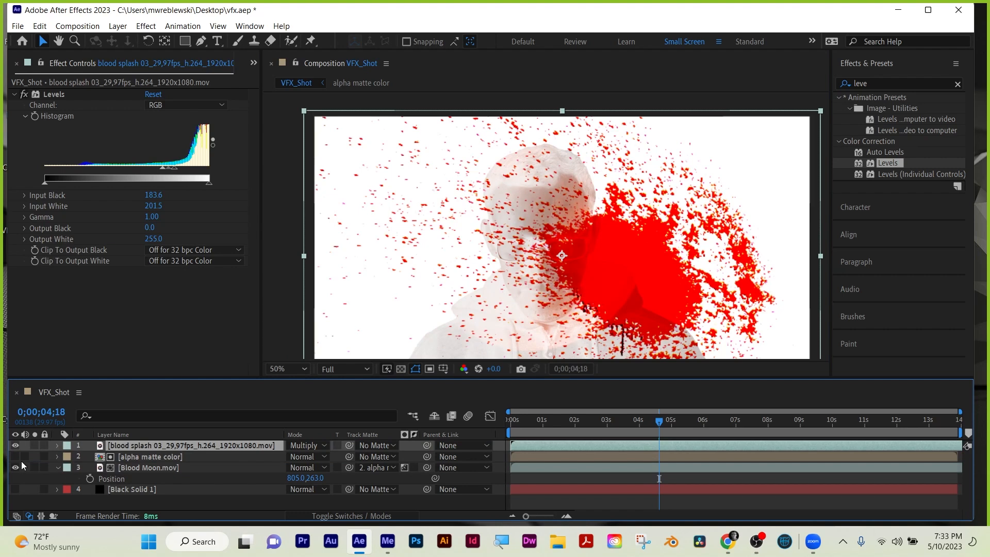
click(14, 446)
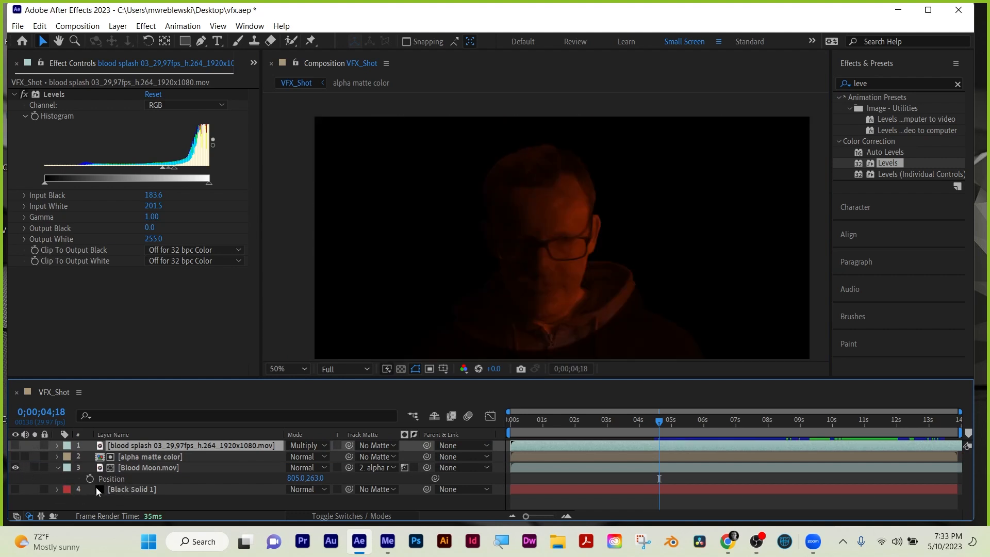
Make the Black Solid 1 layer visible and check its opacity
click(15, 489)
click(130, 491)
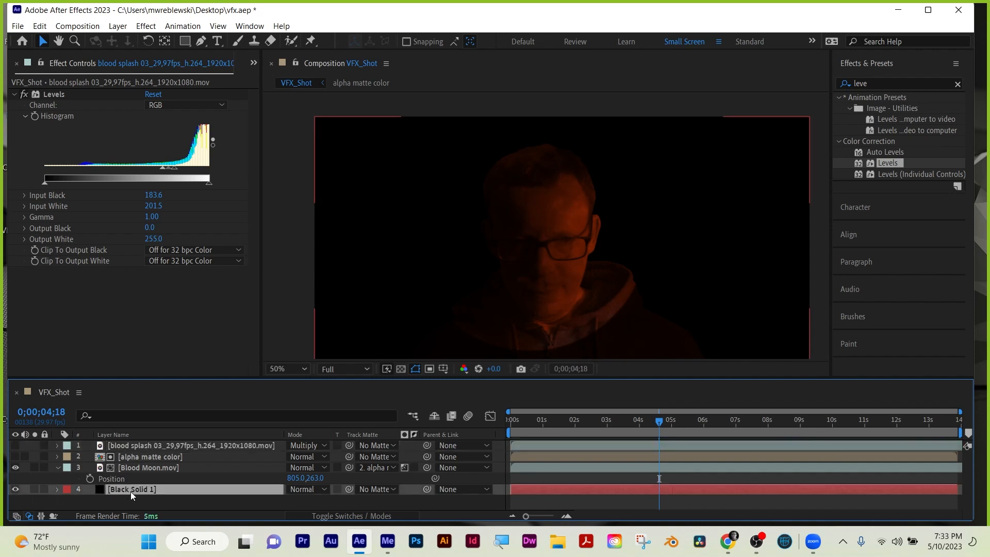
key(t)
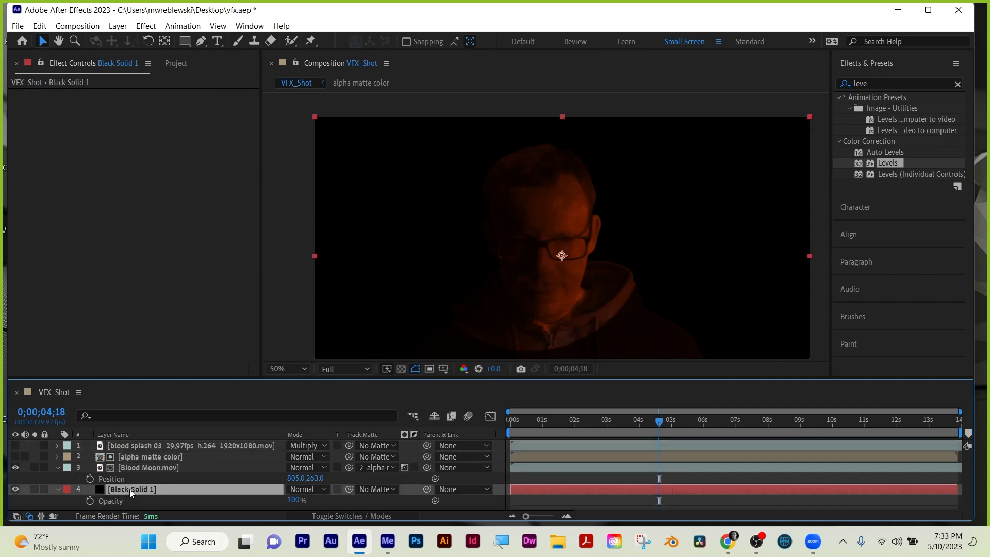
key(t)
Show the blood splash layer in Normal blending mode and move the current time to 0;00;02;13
click(143, 444)
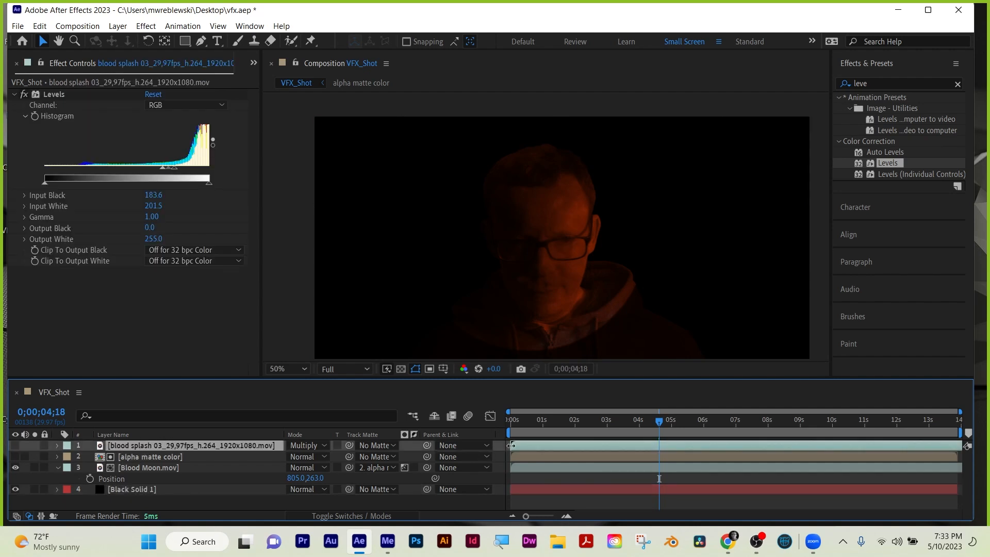
key(space)
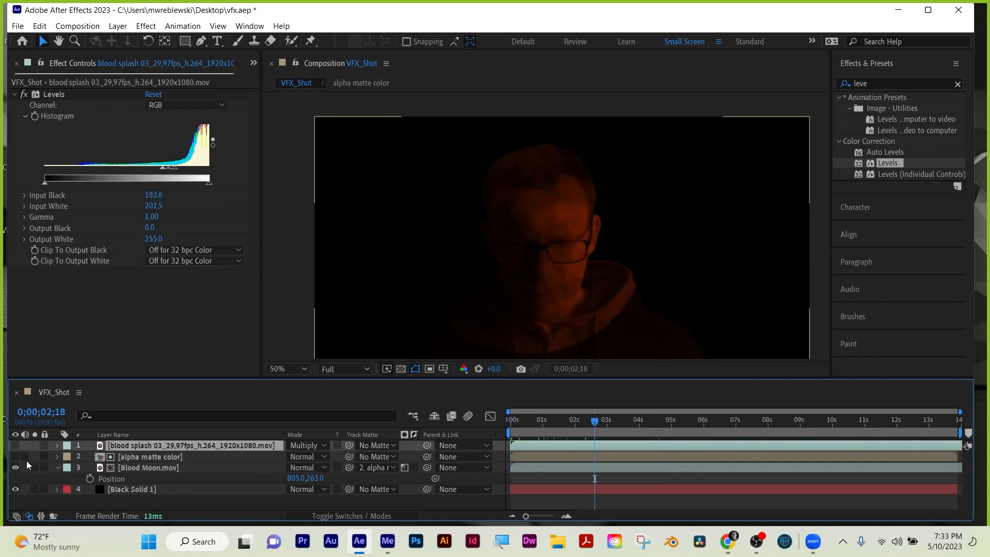
click(15, 446)
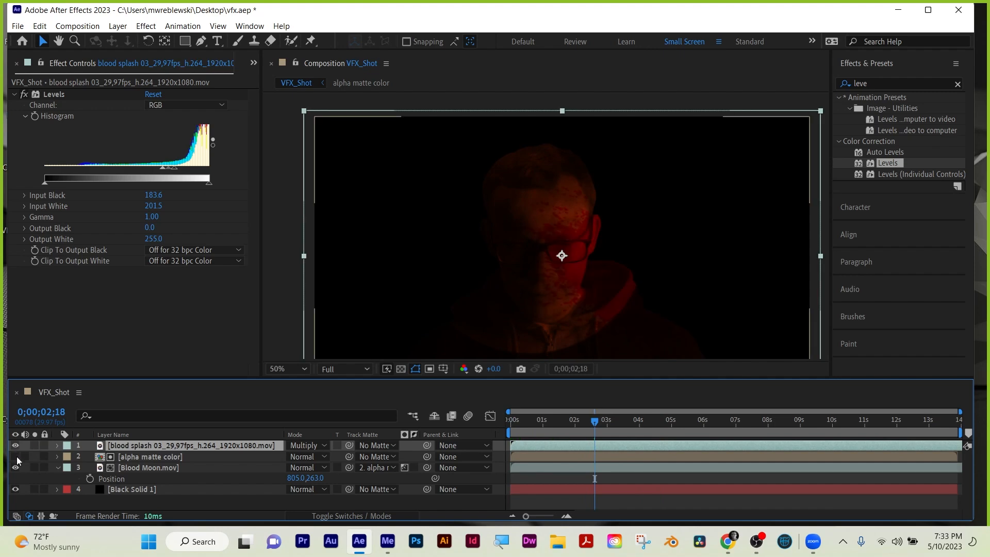
click(307, 445)
click(339, 65)
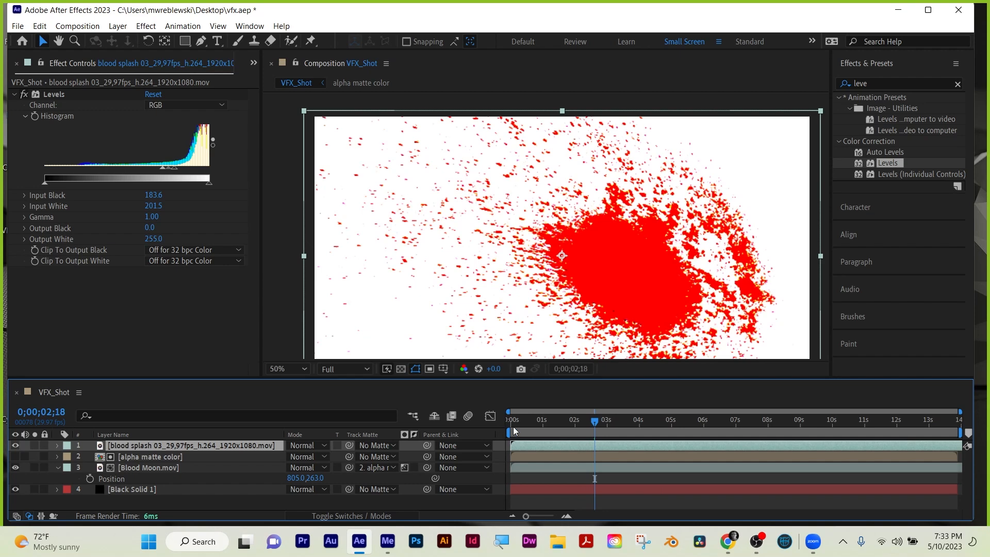
drag(513, 431, 588, 433)
Pre-compose the alpha matte color and Blood Moon.mov layers as "luma matte", moving all attributes into the new composition
click(145, 458)
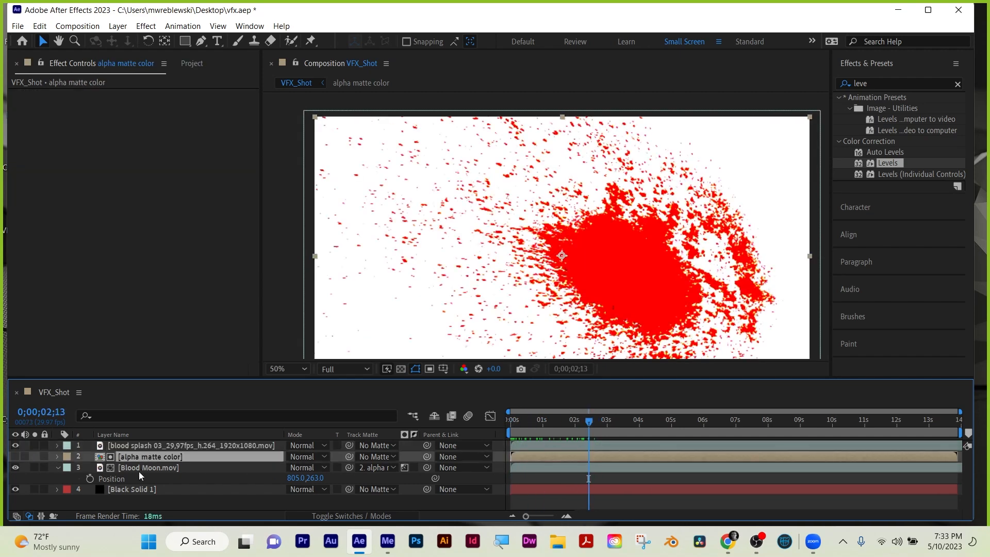
ctrl+click(138, 470)
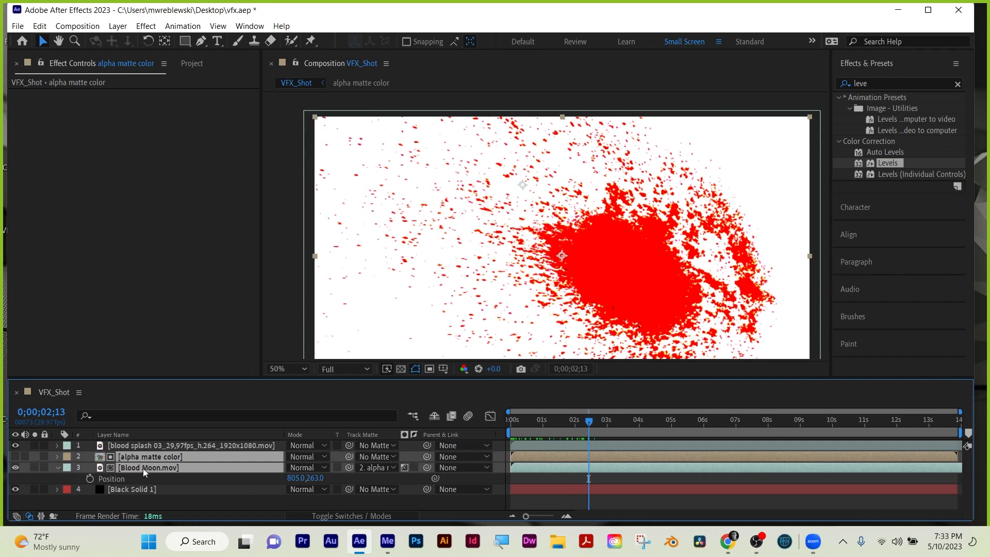
right_click(143, 467)
click(193, 390)
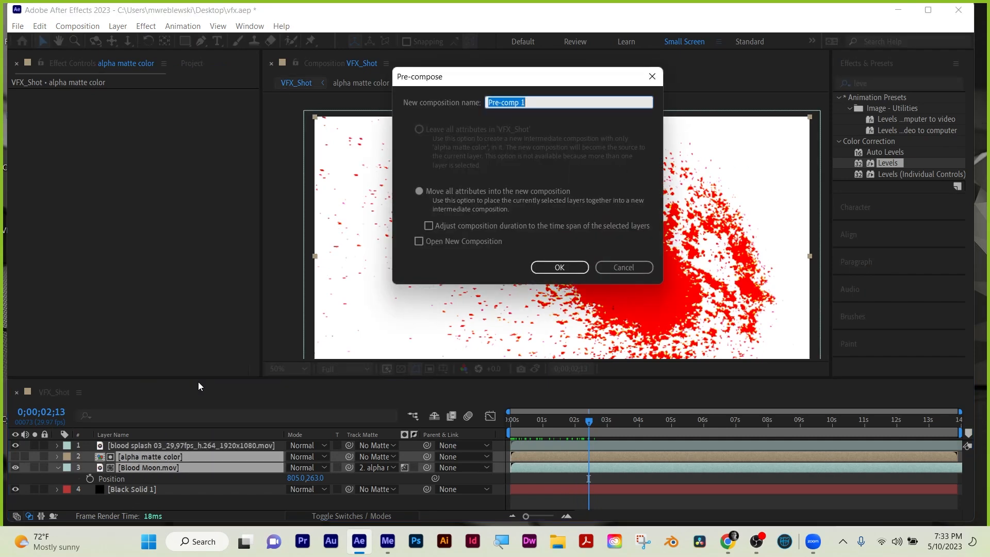
text(luma matte)
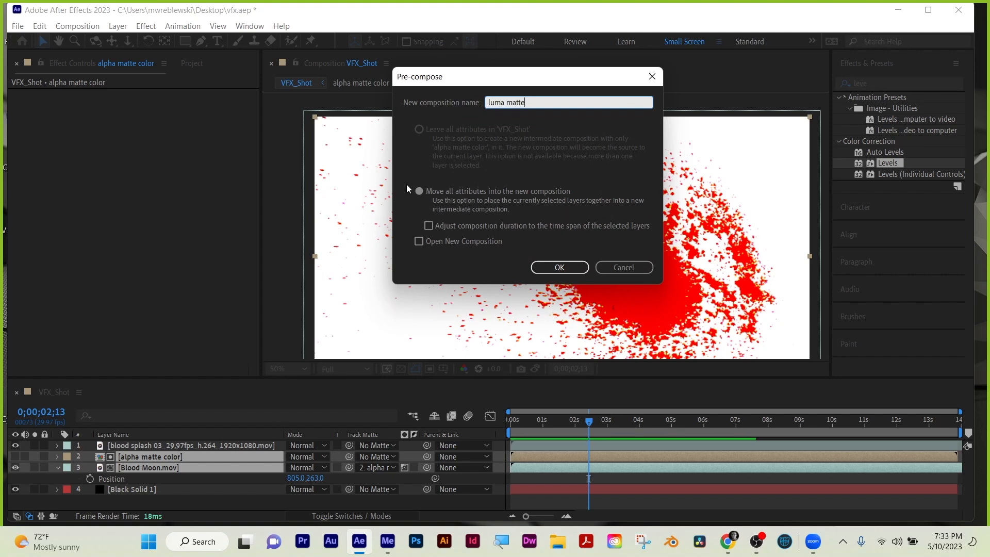
click(418, 192)
click(570, 270)
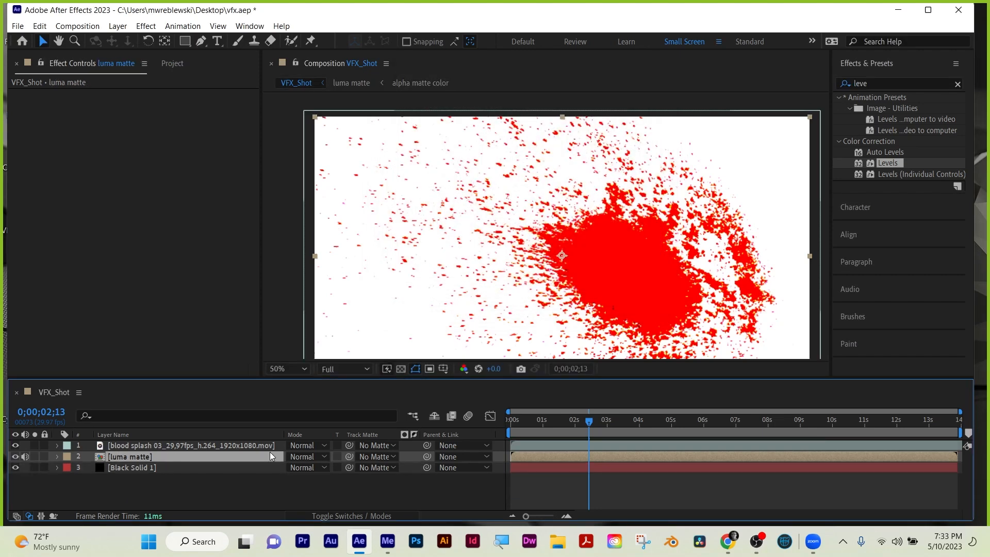
Use the blood splash layer as an inverted luma track matte for the luma matte layer
click(206, 444)
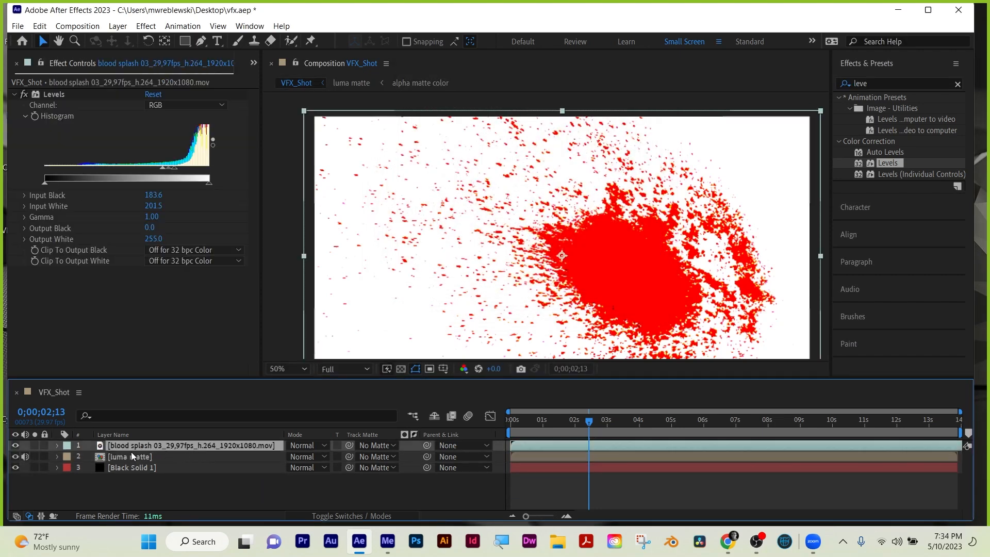
click(374, 456)
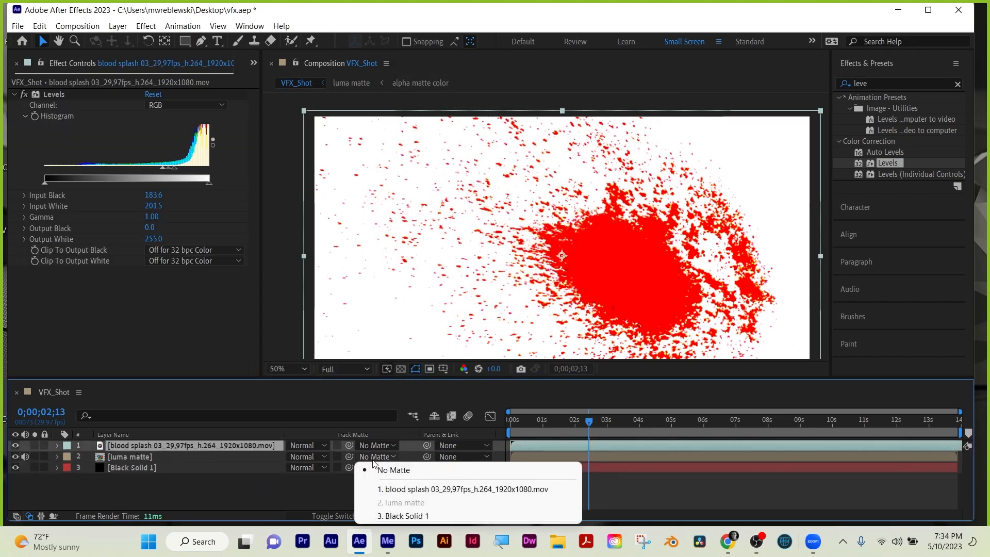
click(385, 489)
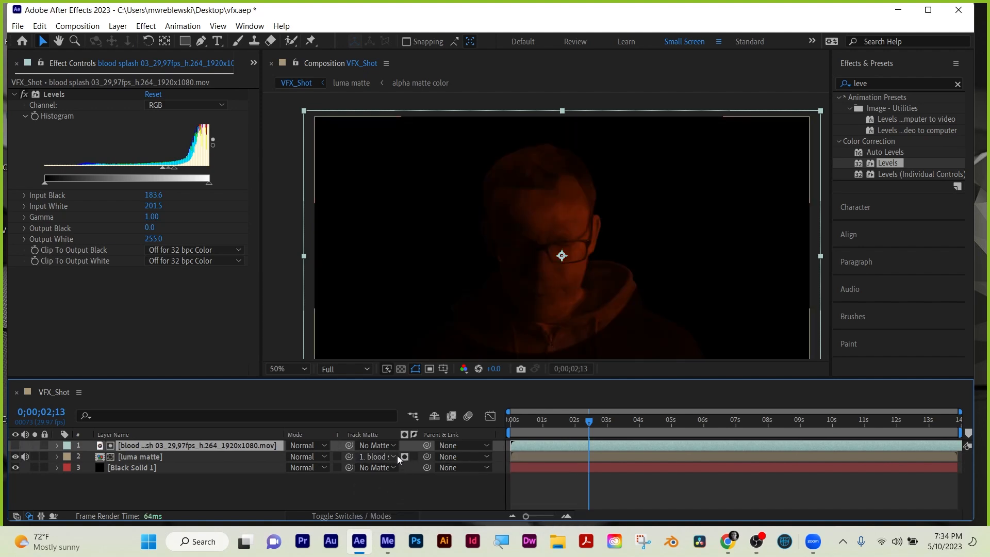
click(404, 458)
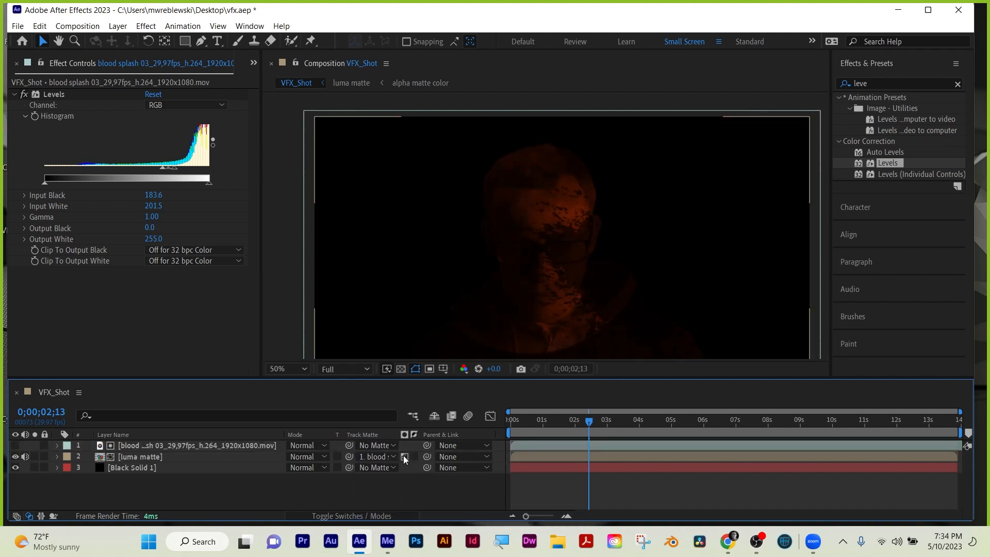
click(414, 456)
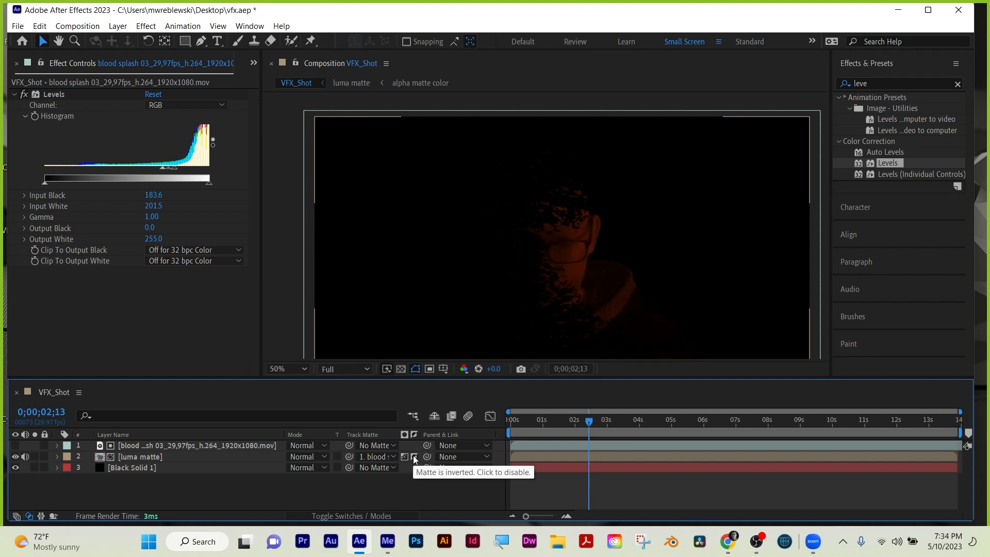
Preview the inverted luma matte from the start of the composition
click(576, 426)
drag(570, 426, 512, 426)
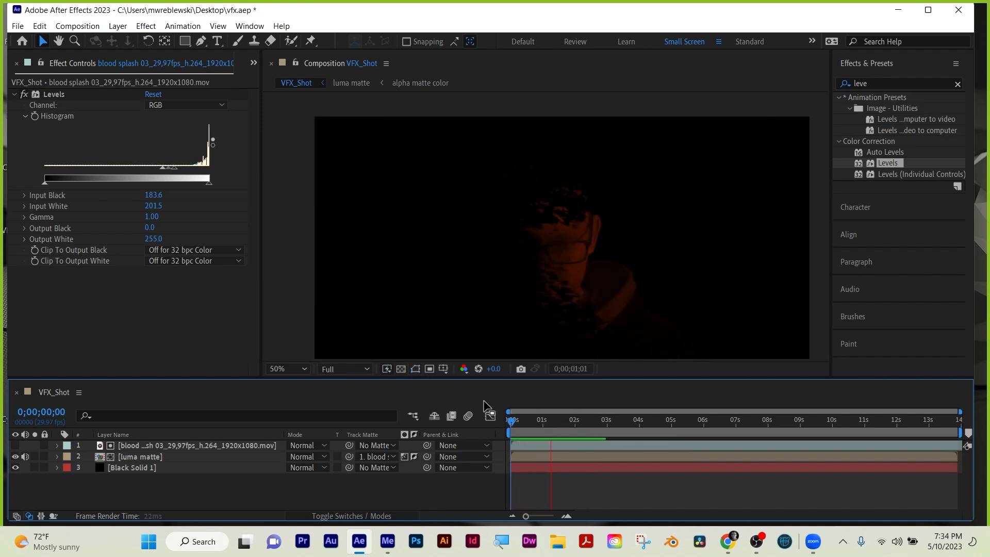
key(space)
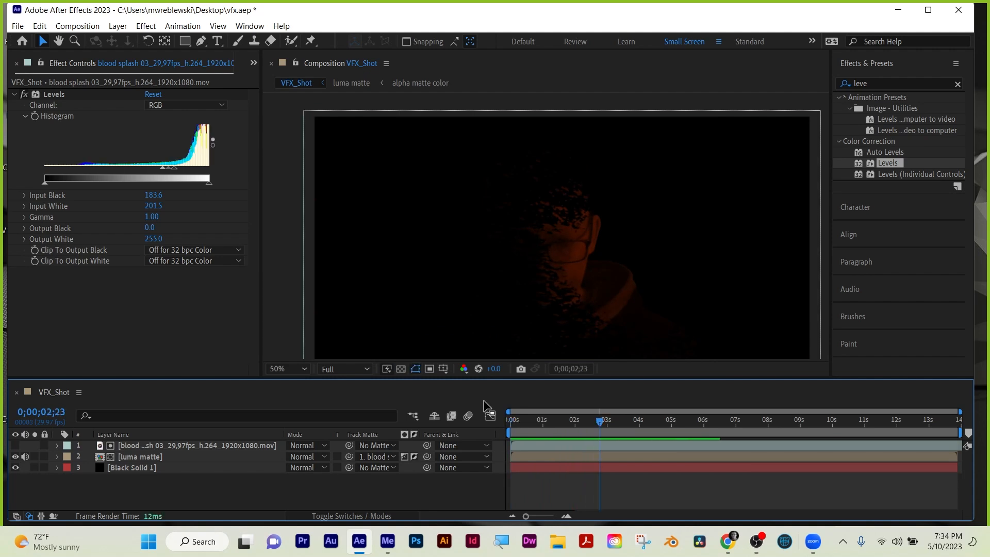
Reposition the blood splash matte layer to 756.0, 540.0
click(156, 438)
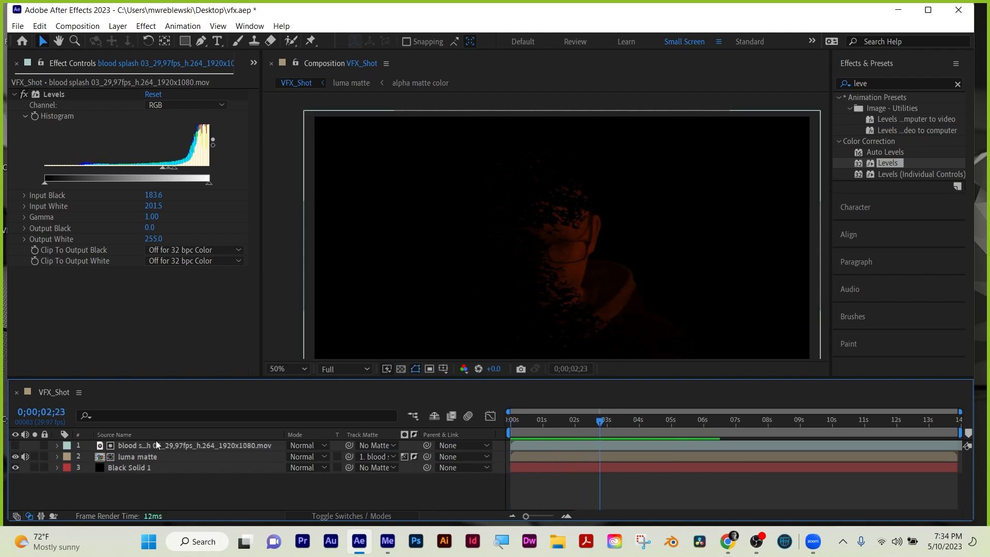
click(164, 446)
key(p)
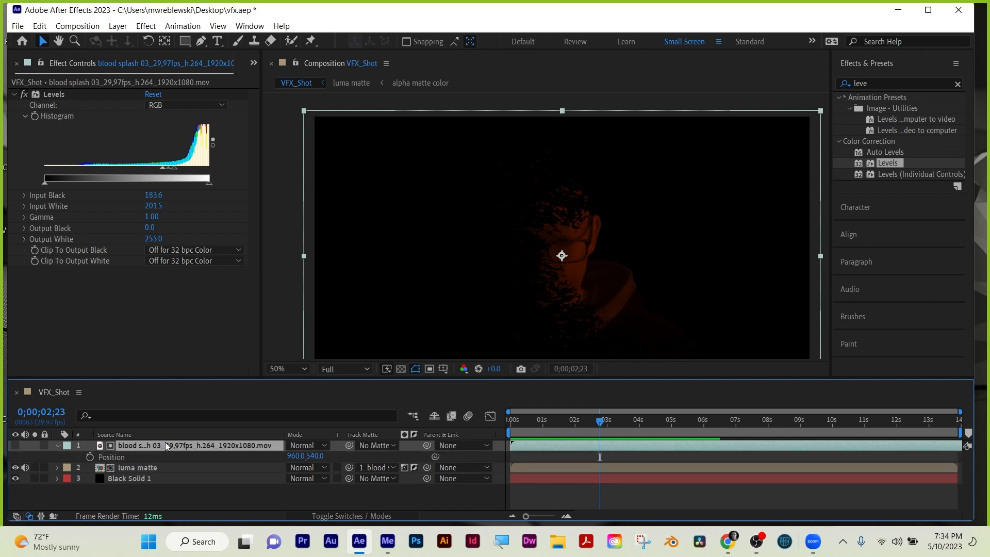
drag(295, 455, 157, 445)
click(177, 494)
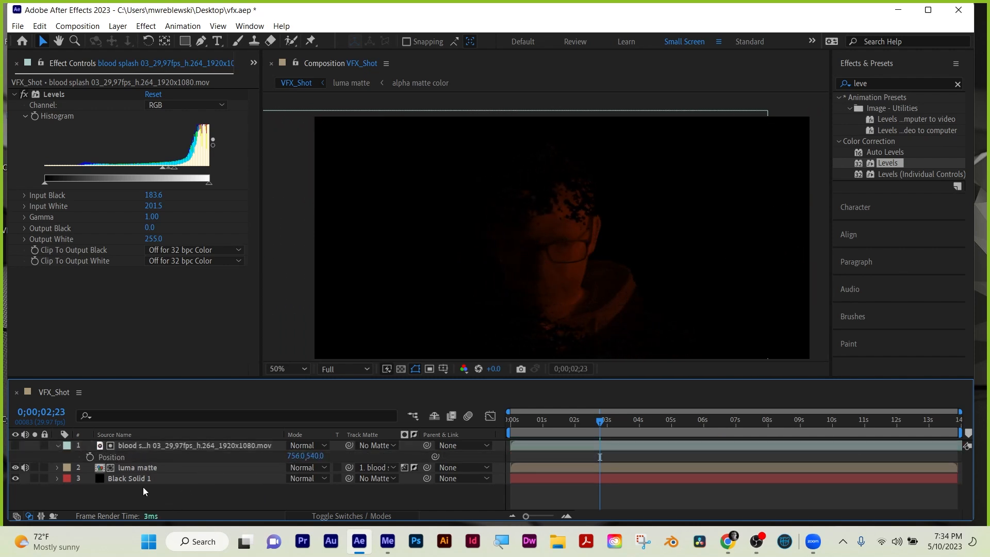
Change the Black Solid 1 layer's color to near-white FFFEFE
click(140, 480)
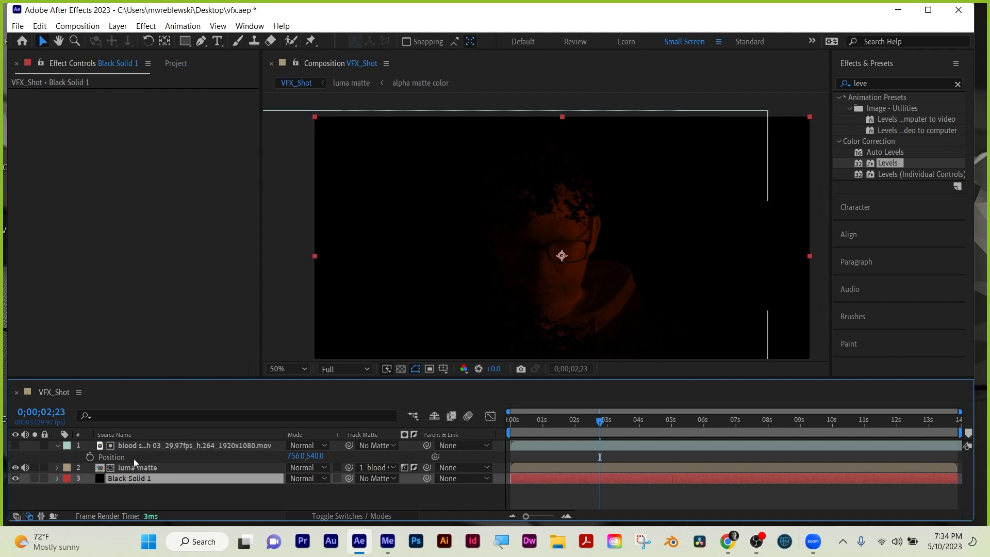
click(118, 26)
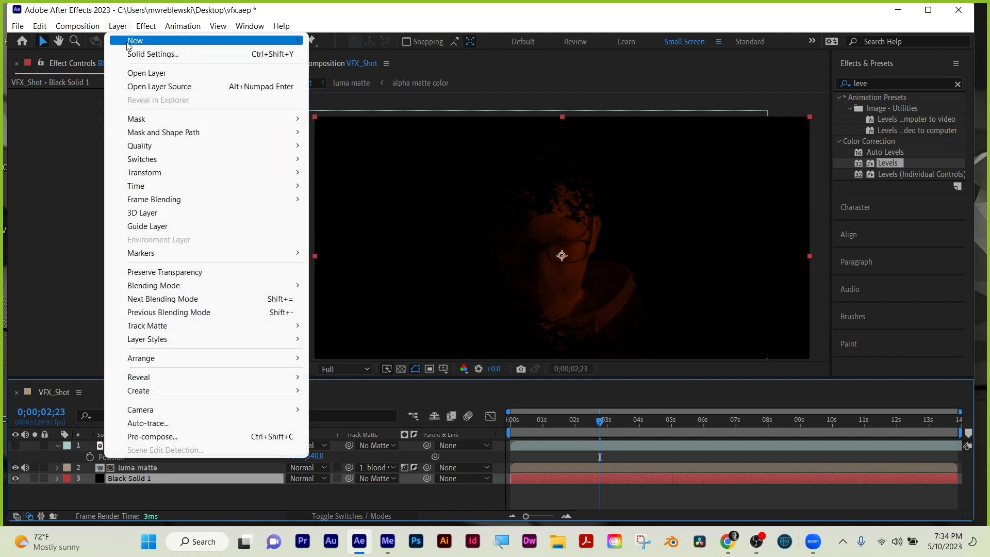
click(130, 54)
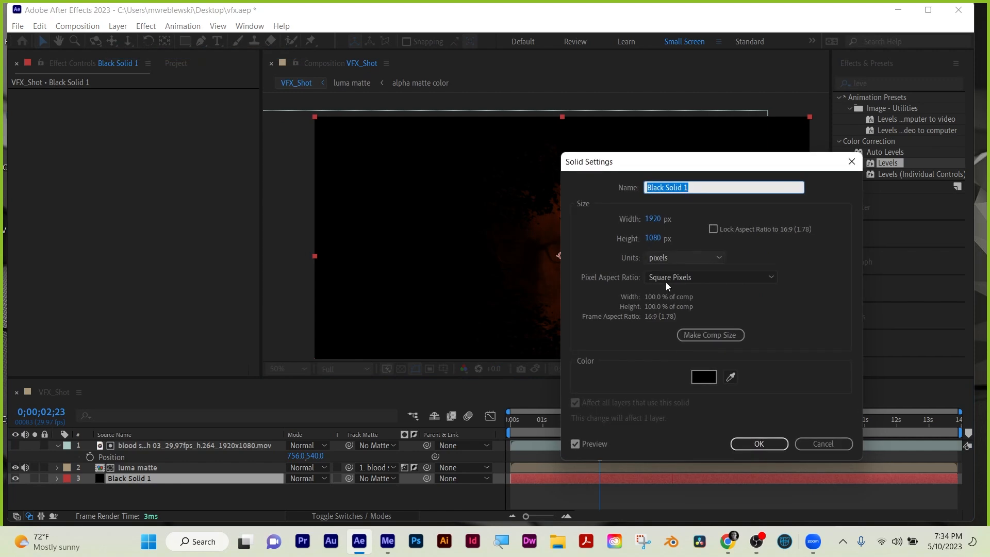
click(700, 378)
mouse_move(668, 350)
mouse_down()
mouse_move(638, 335)
mouse_move(635, 318)
mouse_up()
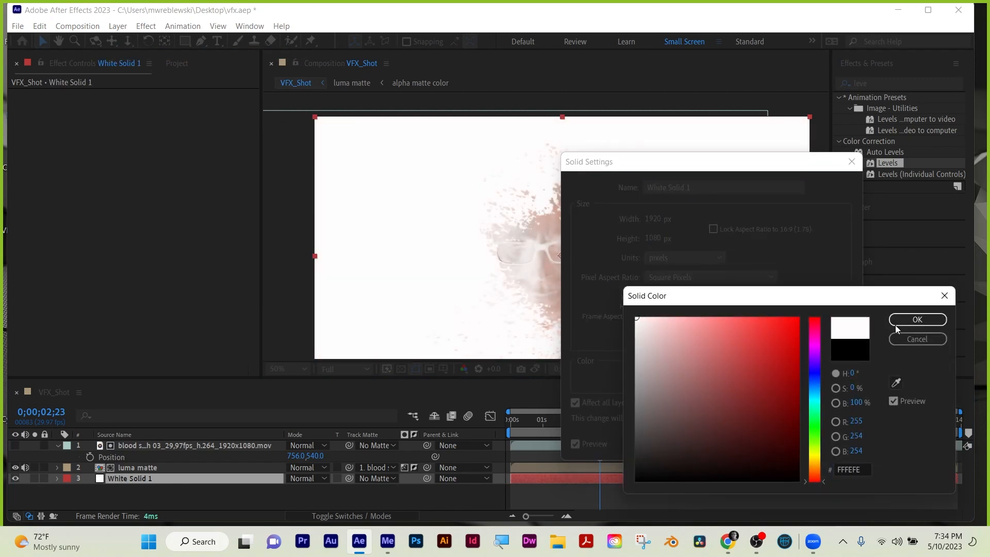
click(917, 319)
click(759, 443)
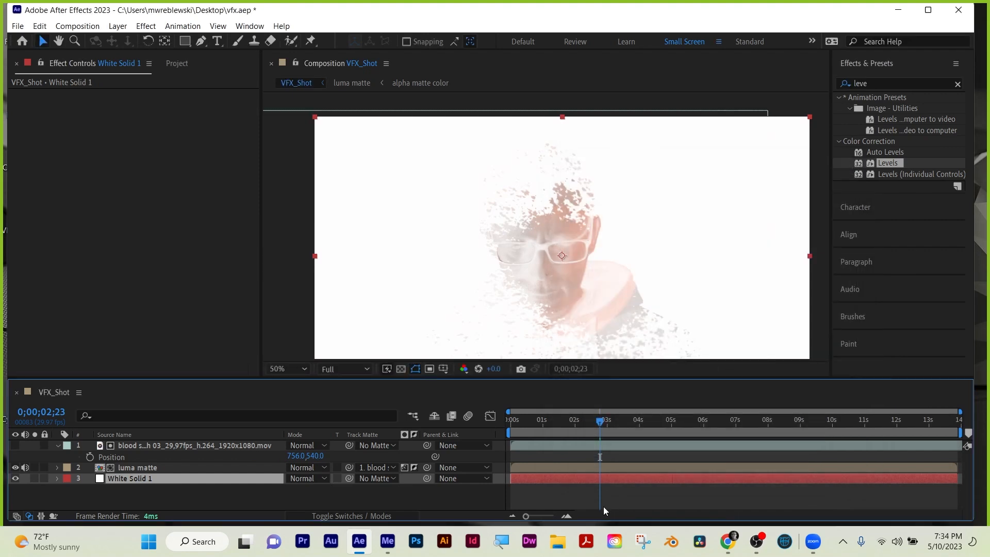
Play the composition from the start to check the matte over the white background
drag(540, 423, 508, 421)
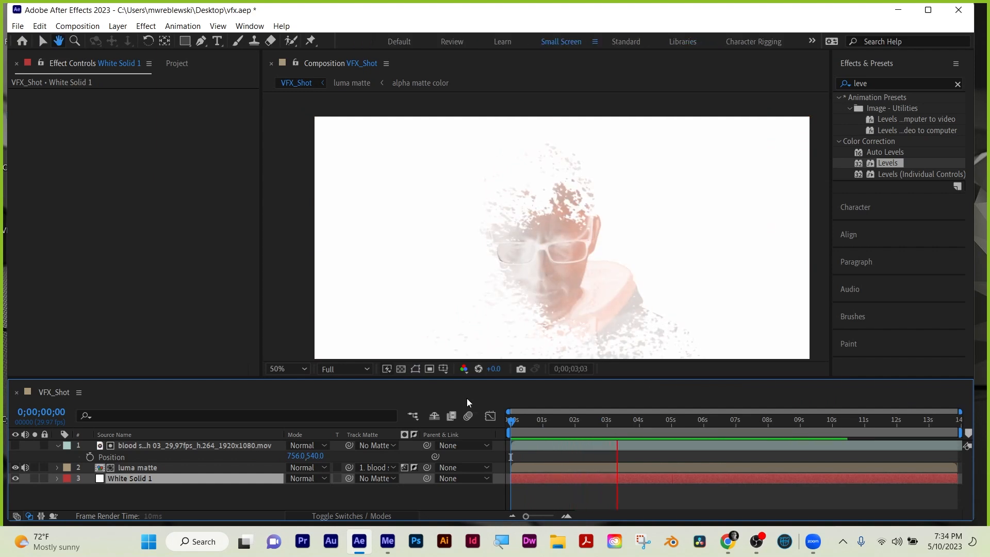
key(space)
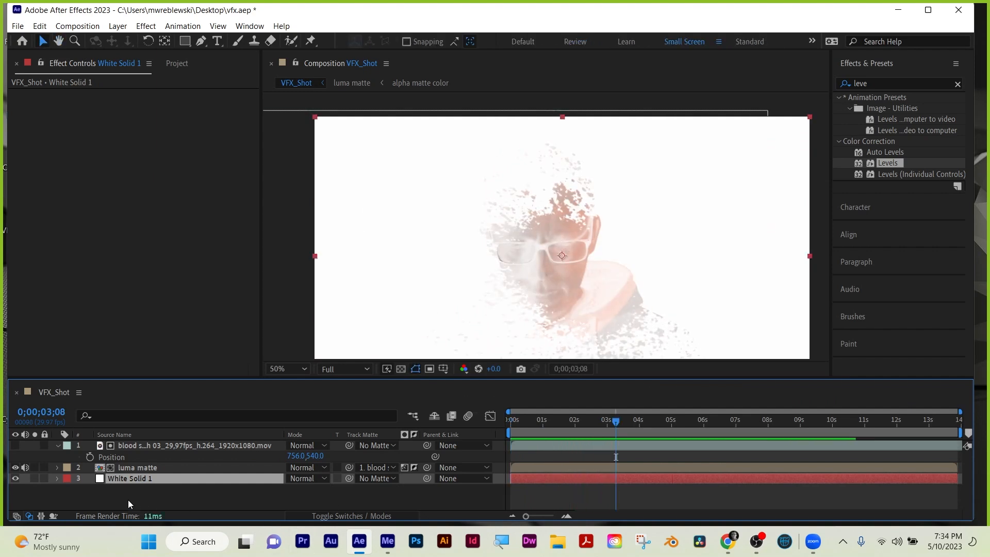
click(105, 499)
Add the alpha matte color composition as the top VFX_Shot layer and try the Luminosity and Color blending modes on it
click(176, 63)
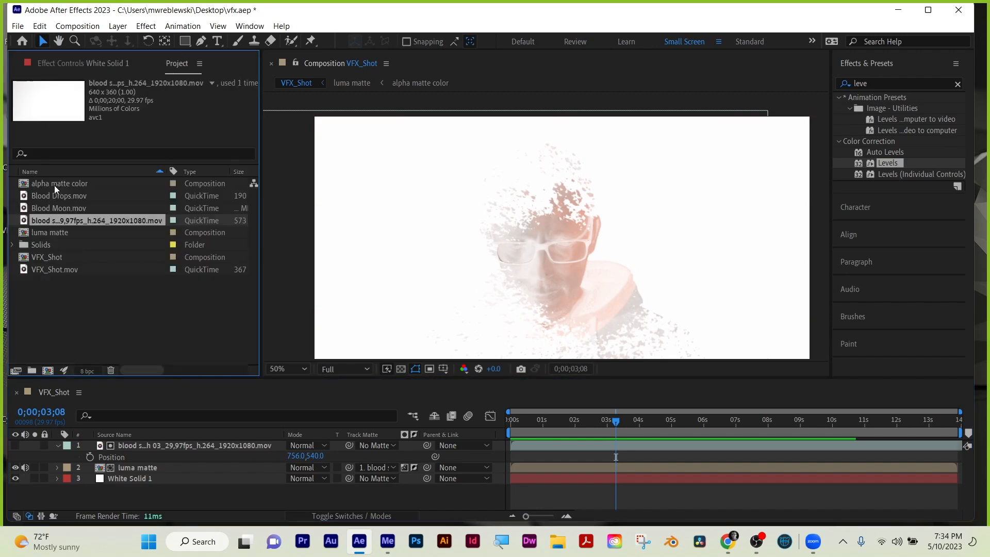
drag(55, 187, 85, 442)
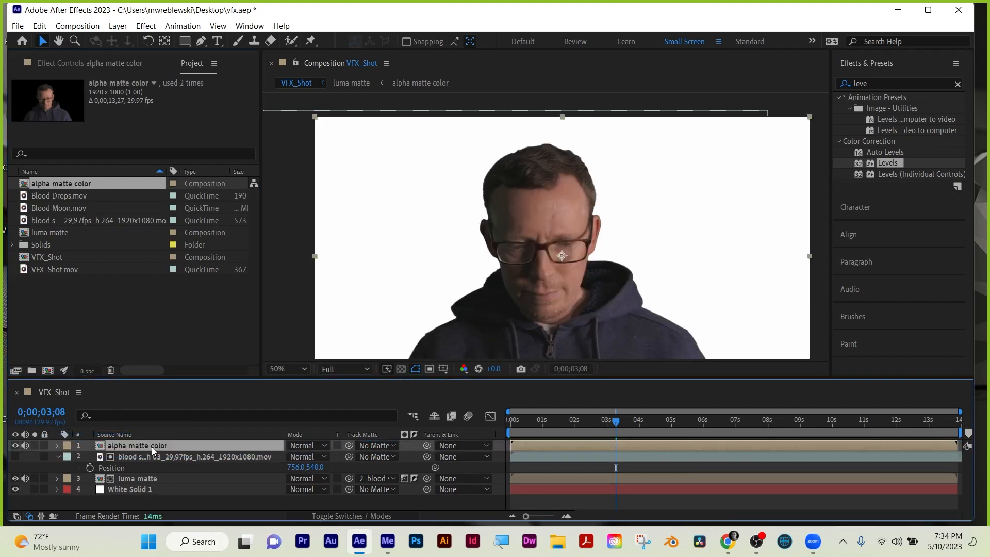
click(301, 446)
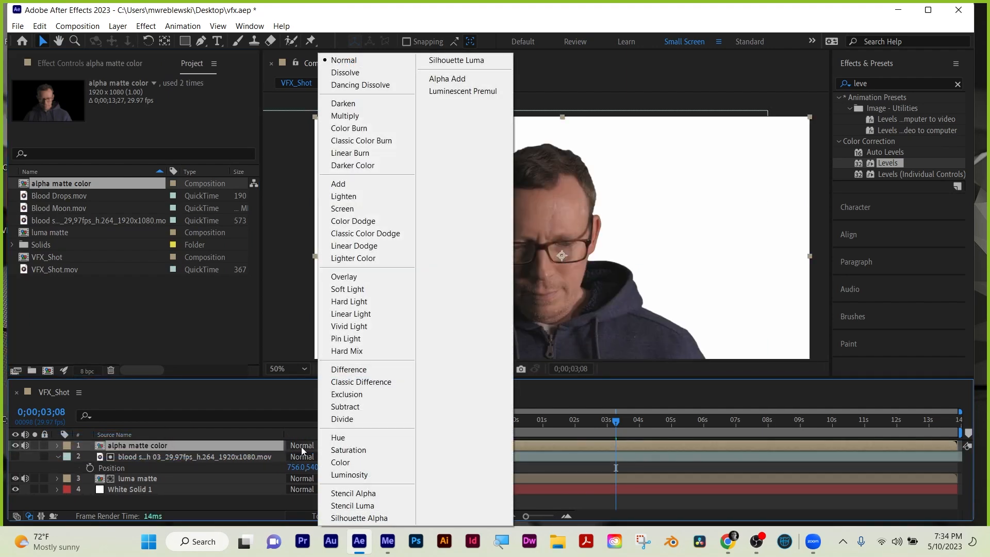
click(339, 474)
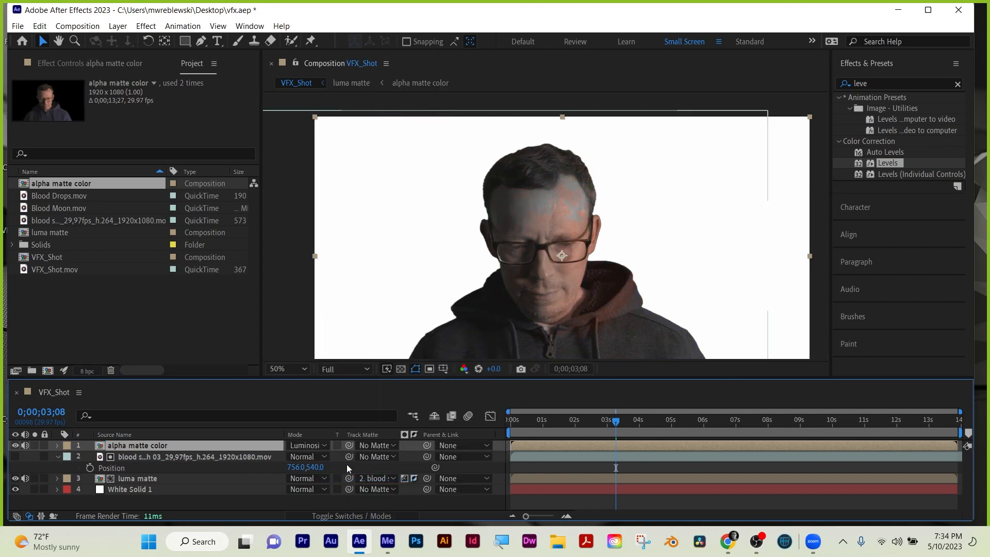
click(320, 446)
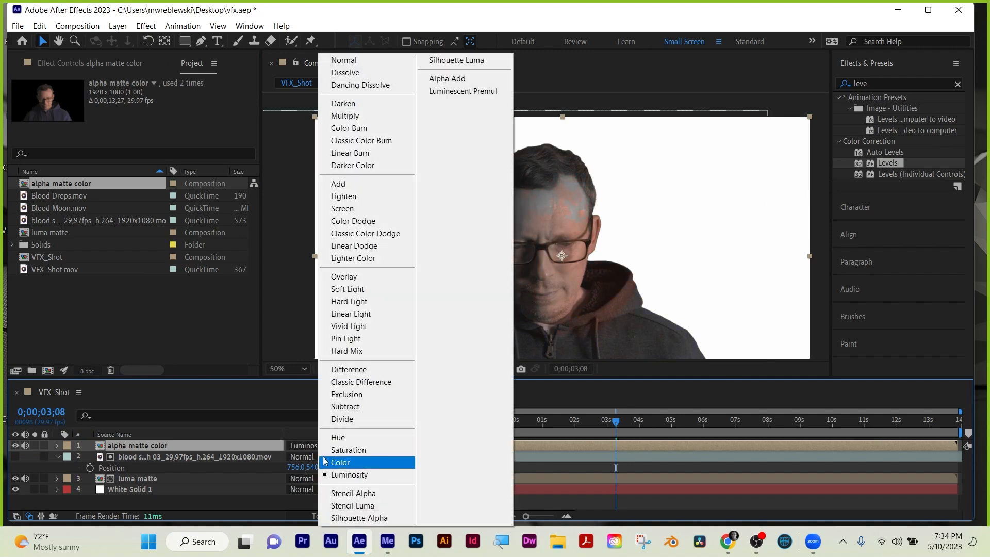
click(336, 461)
Compare Multiply and Darker Color blending on the alpha matte color layer, leaving it set to Multiply
click(308, 446)
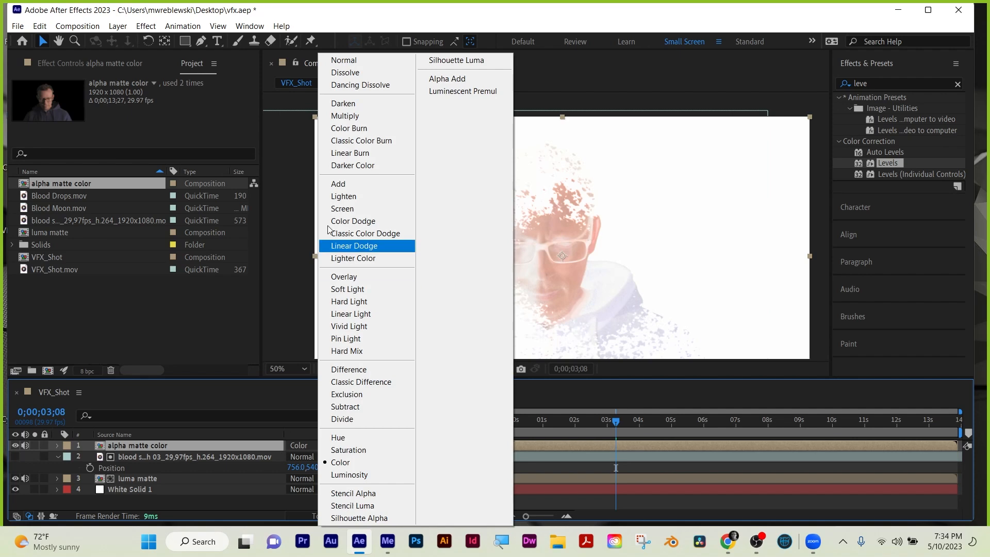
click(336, 116)
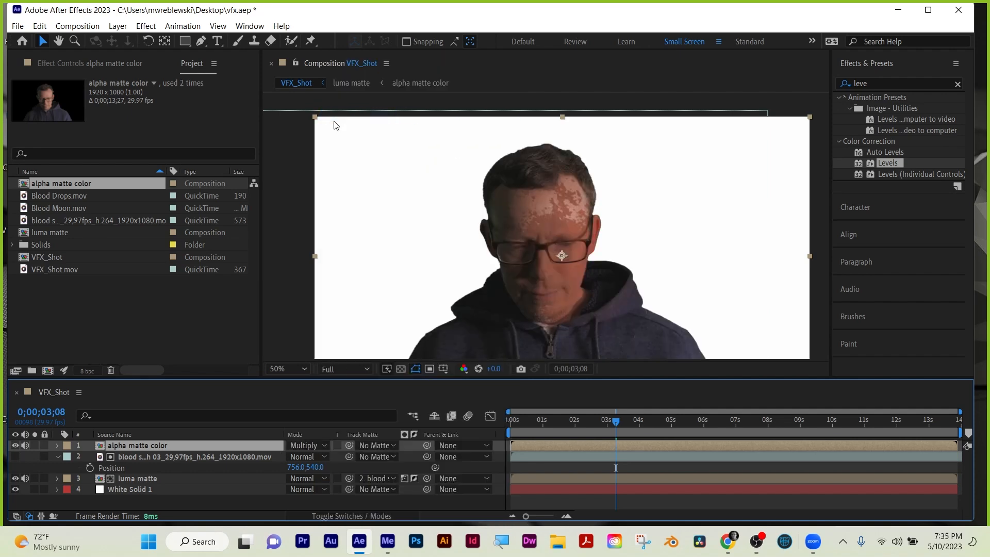
click(309, 445)
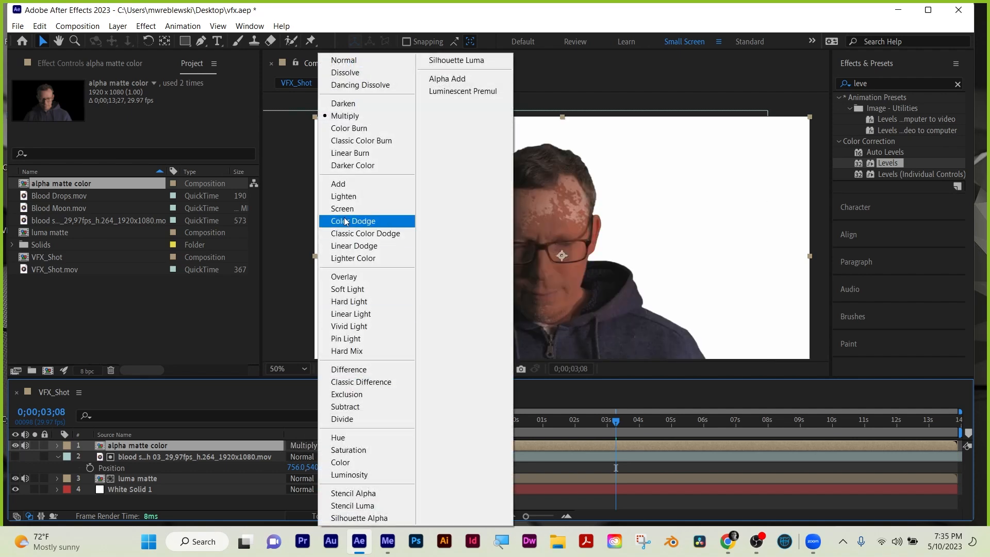
click(339, 165)
click(313, 441)
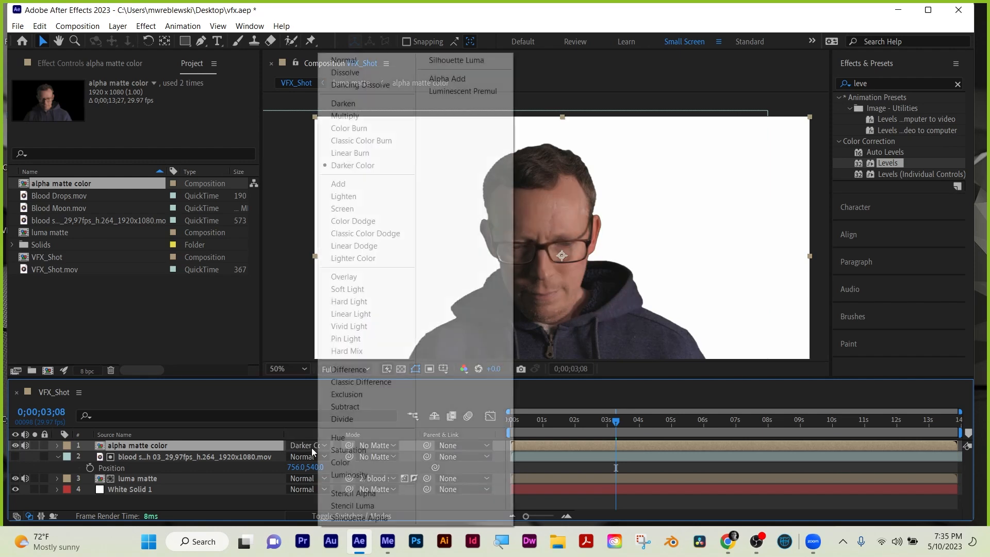
click(341, 118)
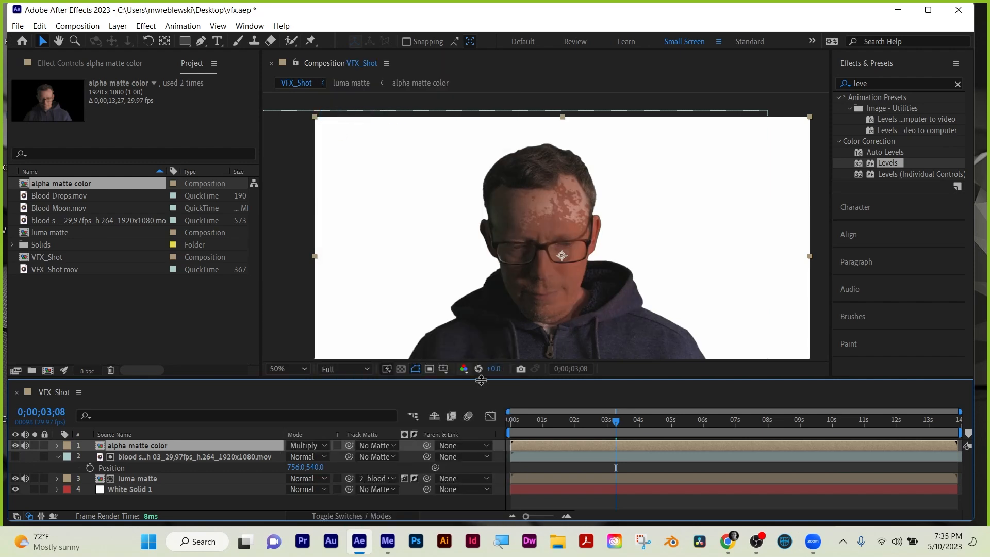
Preview the Multiply blend from the start of the composition
drag(583, 422, 519, 422)
key(space)
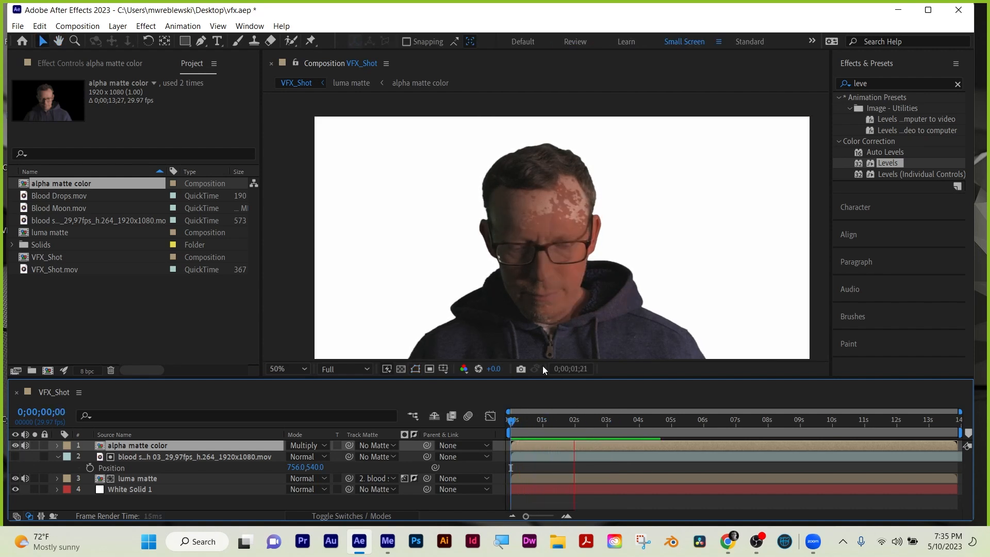
key(space)
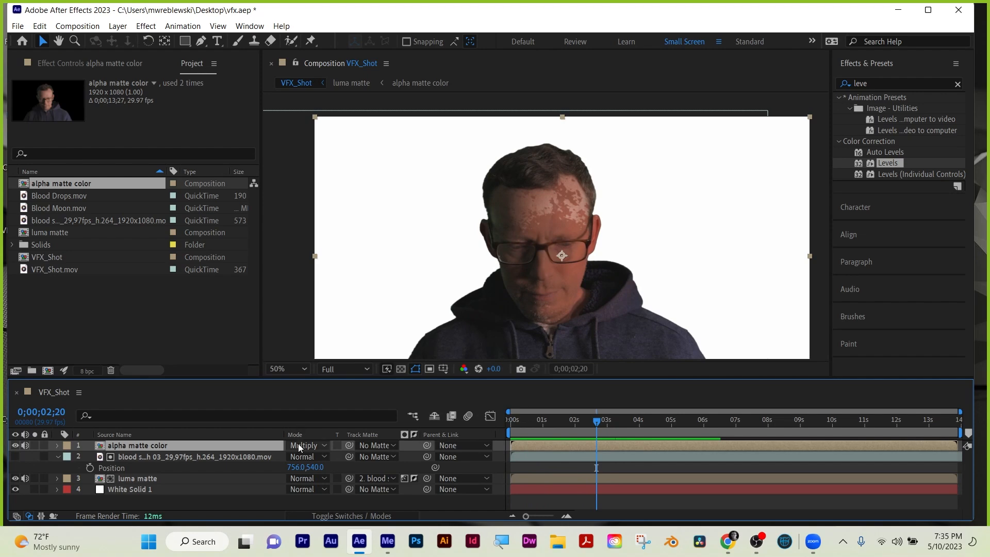
Set the alpha matte color layer's blending mode to Normal and its opacity to 35%
click(305, 444)
click(337, 60)
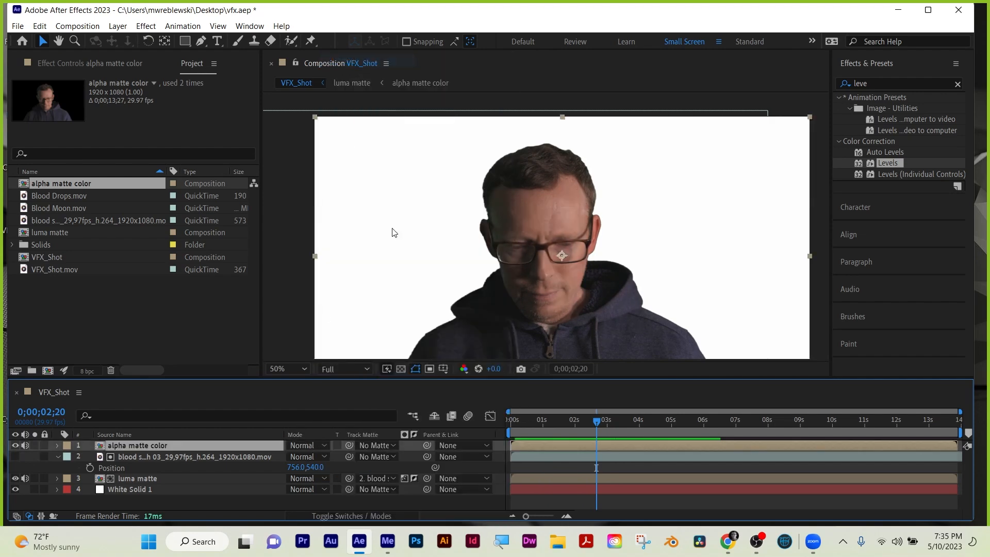
key(t)
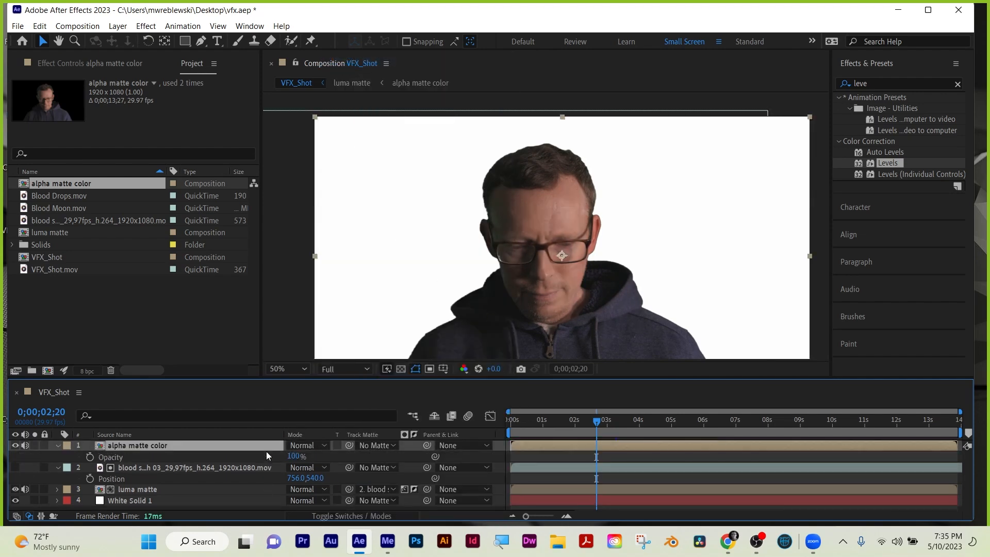
drag(293, 456, 276, 468)
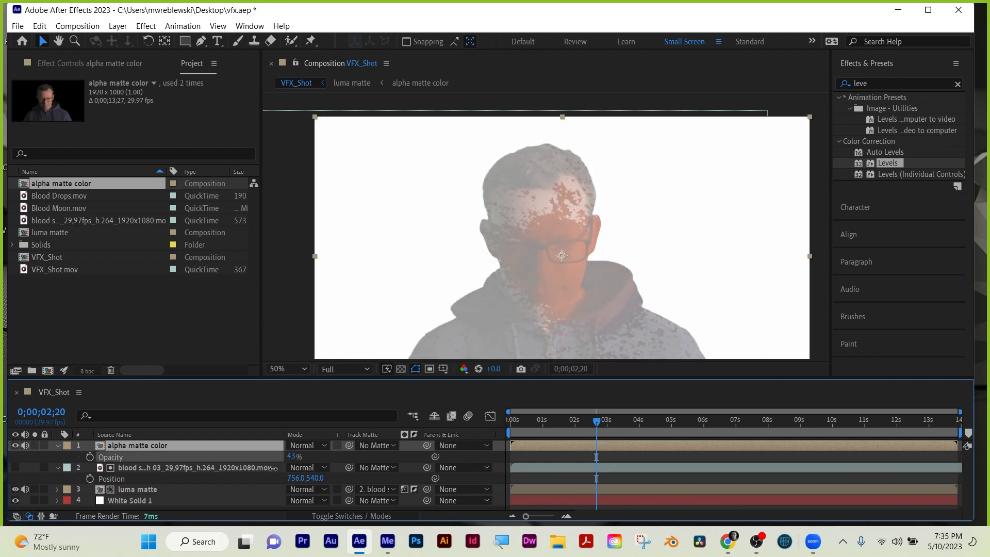
drag(266, 468, 268, 467)
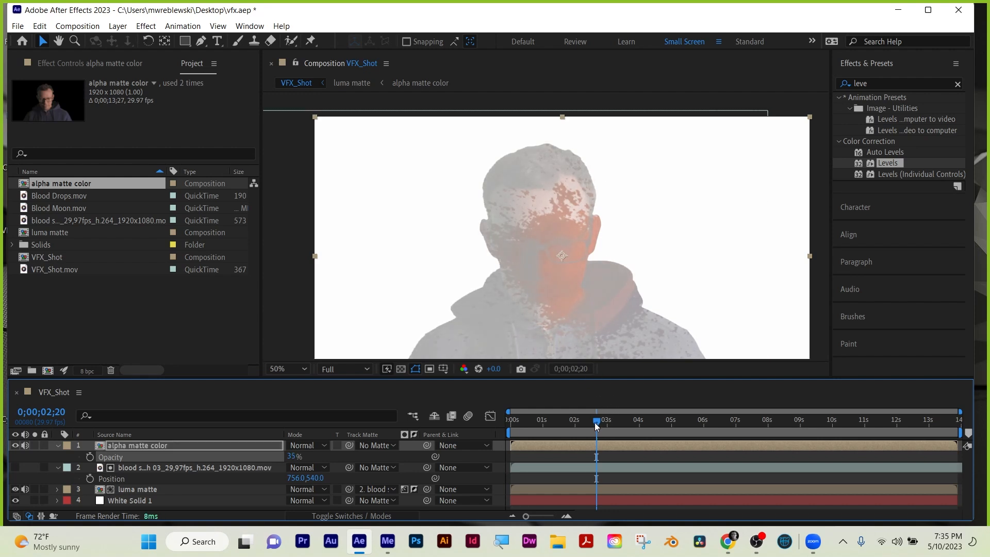
Scrub through the semi-transparent overlay and delete the alpha matte color layer from VFX_Shot
drag(531, 433, 571, 431)
click(144, 441)
key(Delete)
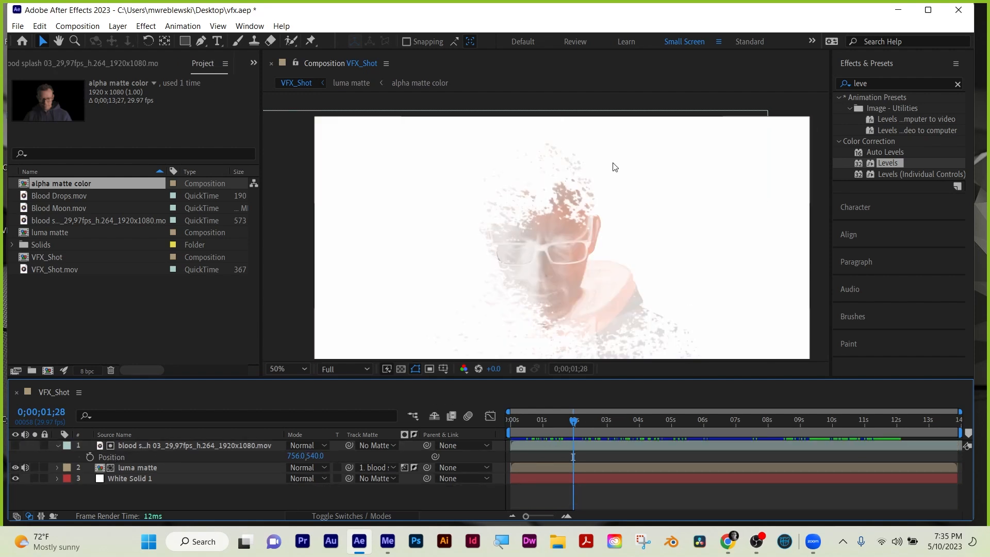
Invert the track matte of the Blood Moon.mov layer inside the luma matte pre-composition
drag(576, 429, 644, 426)
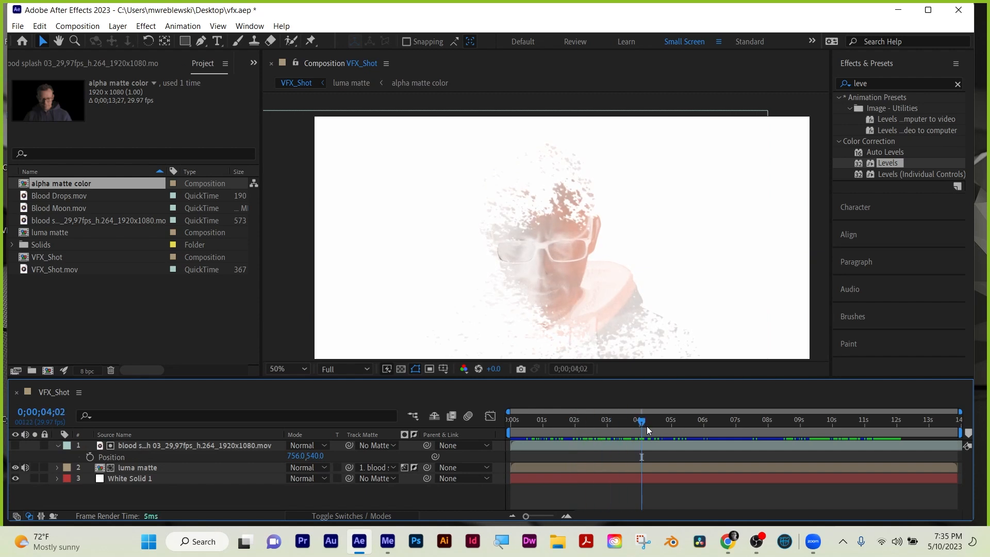
click(144, 465)
double_click(131, 466)
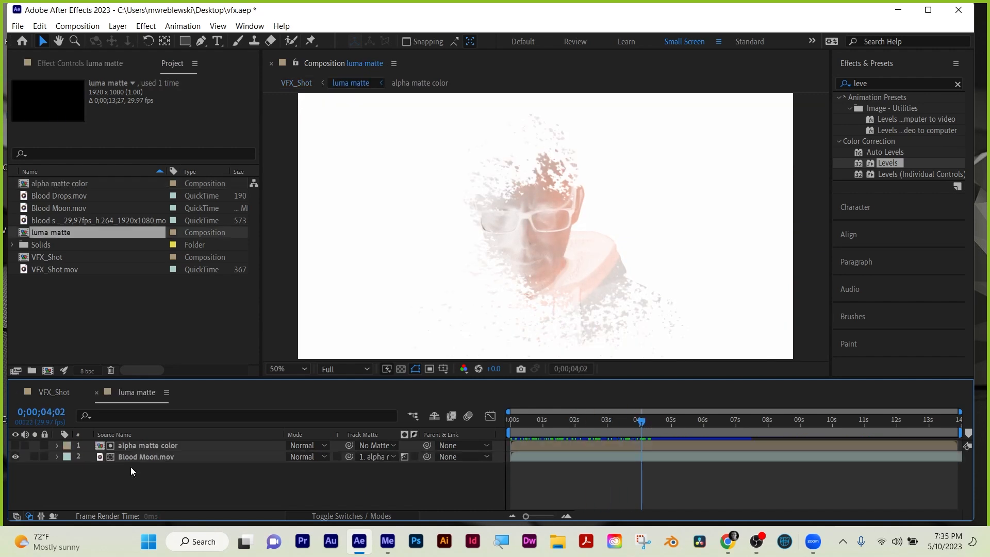
click(137, 455)
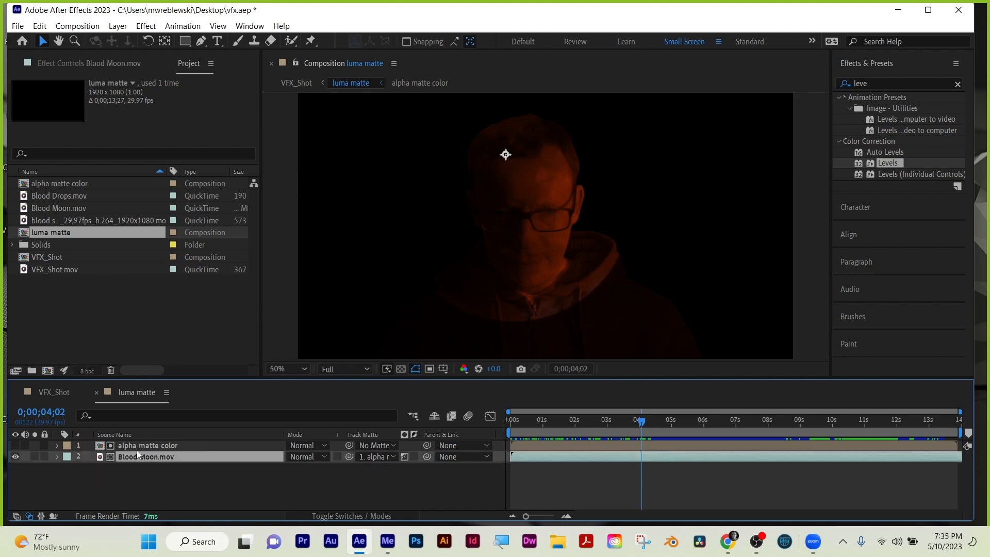
key(t)
click(413, 457)
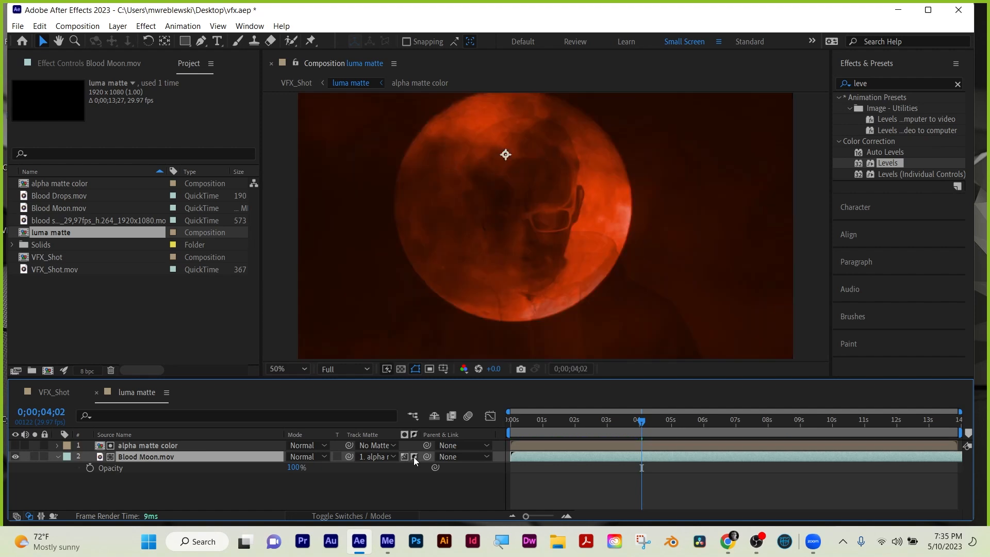
click(413, 456)
click(413, 457)
Check the inverted Blood Moon matte in VFX_Shot up to 0;00;07;29 and inspect it inside the luma matte composition
click(54, 392)
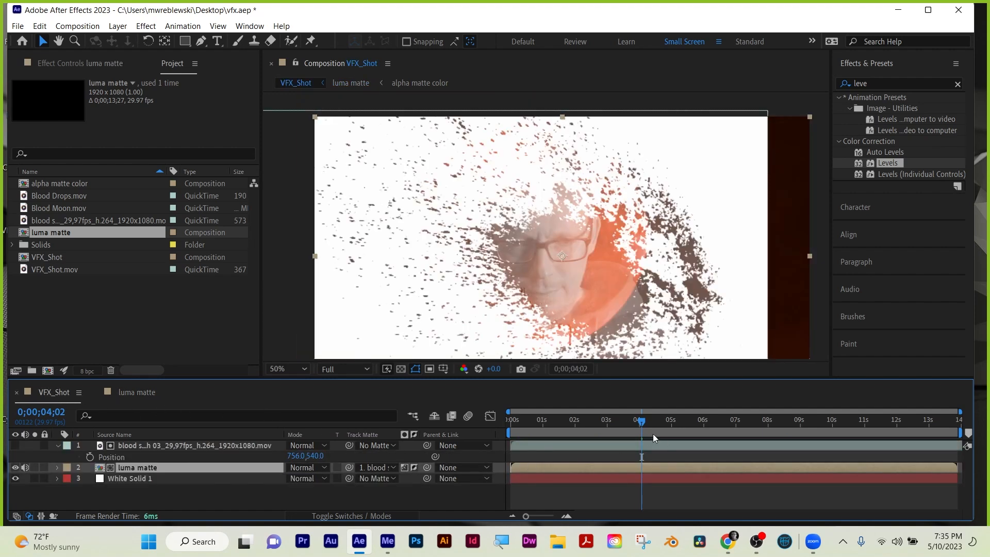
drag(641, 420, 768, 422)
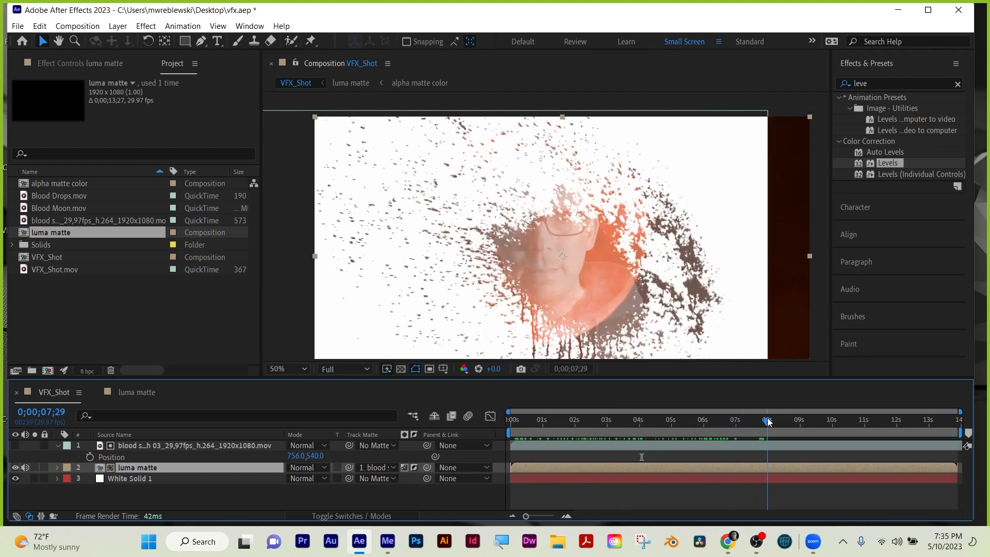
click(133, 388)
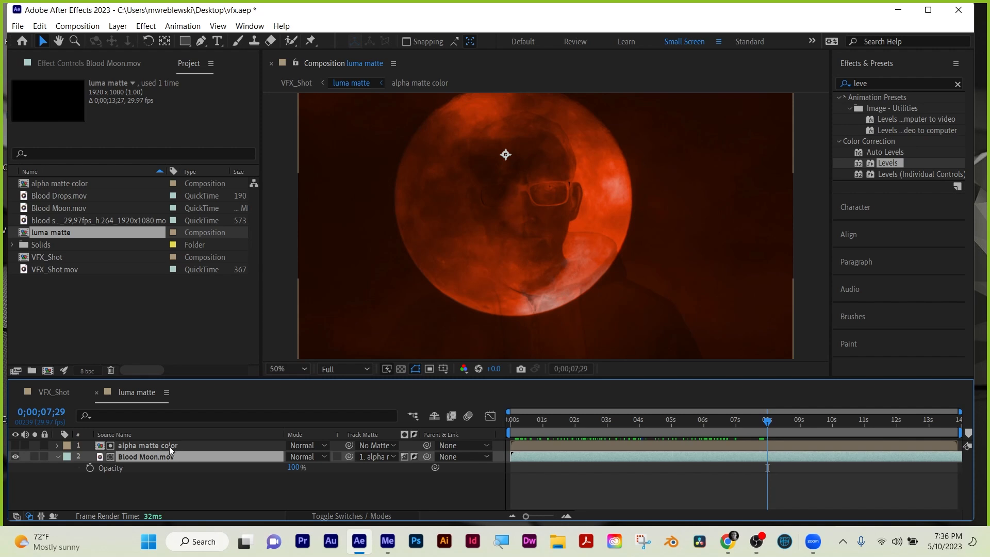
scroll(568, 143, down, 2)
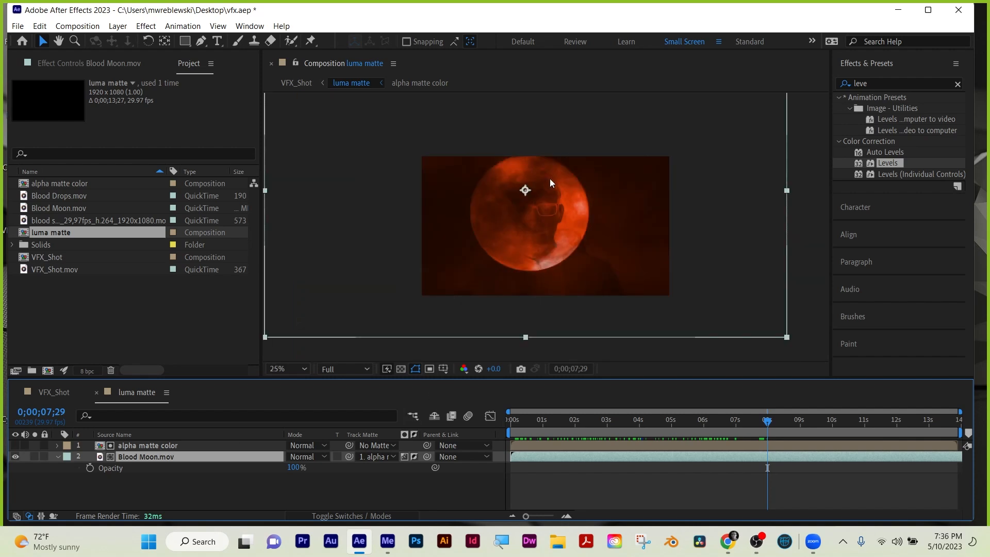
scroll(550, 183, up, 4)
scroll(548, 184, down, 2)
click(280, 505)
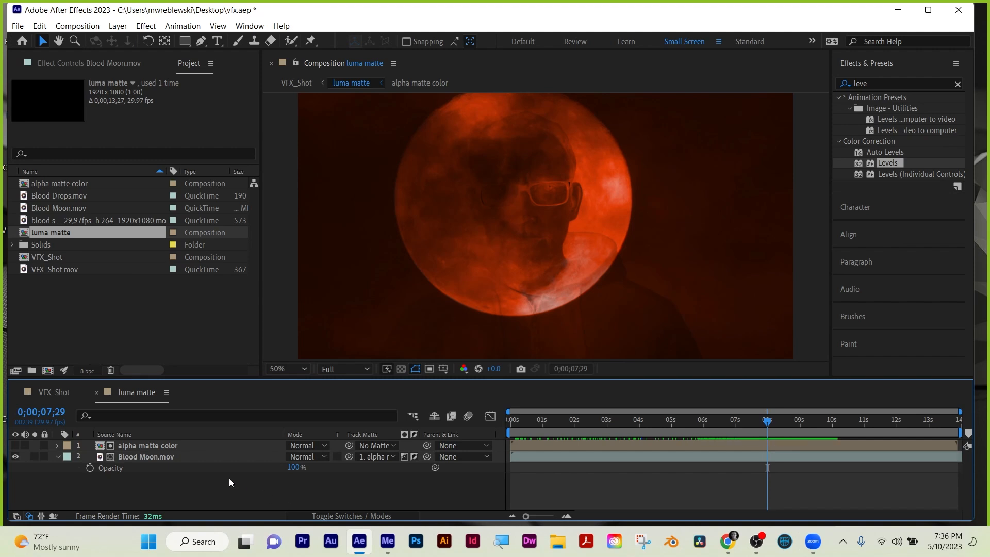
Reposition the blood splash matte layer in VFX_Shot to 656.0, 421.0 and scrub the timeline to check its placement
click(51, 391)
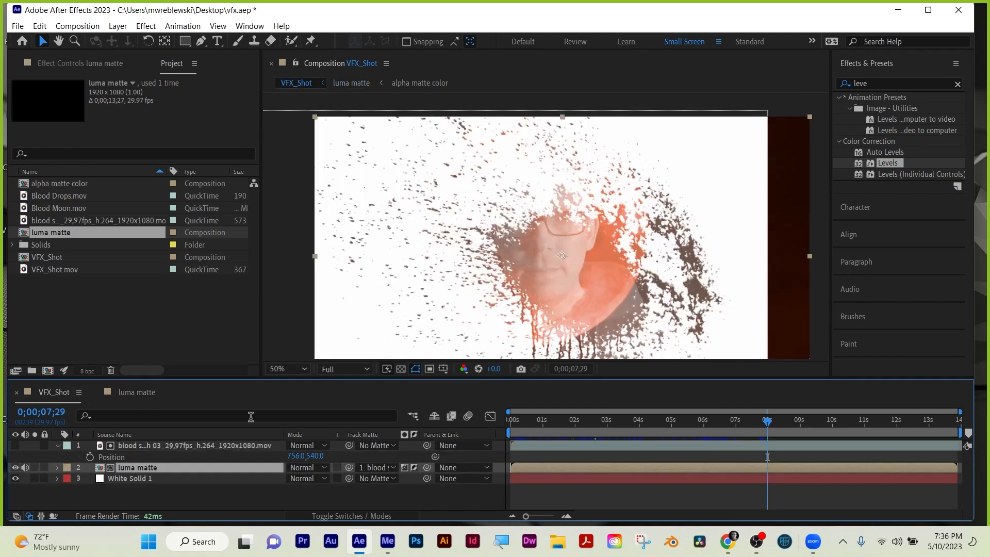
click(155, 445)
drag(315, 456, 233, 457)
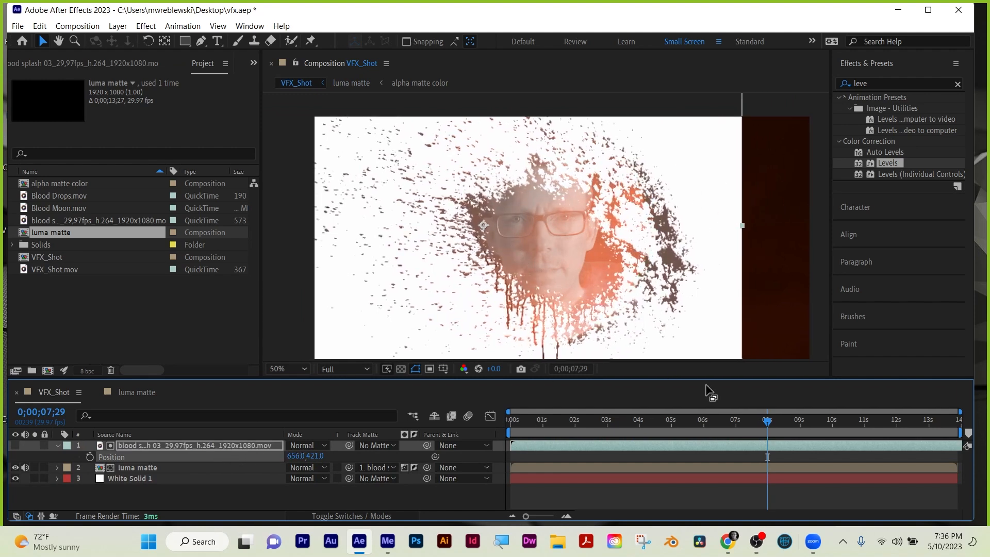
drag(527, 425, 636, 425)
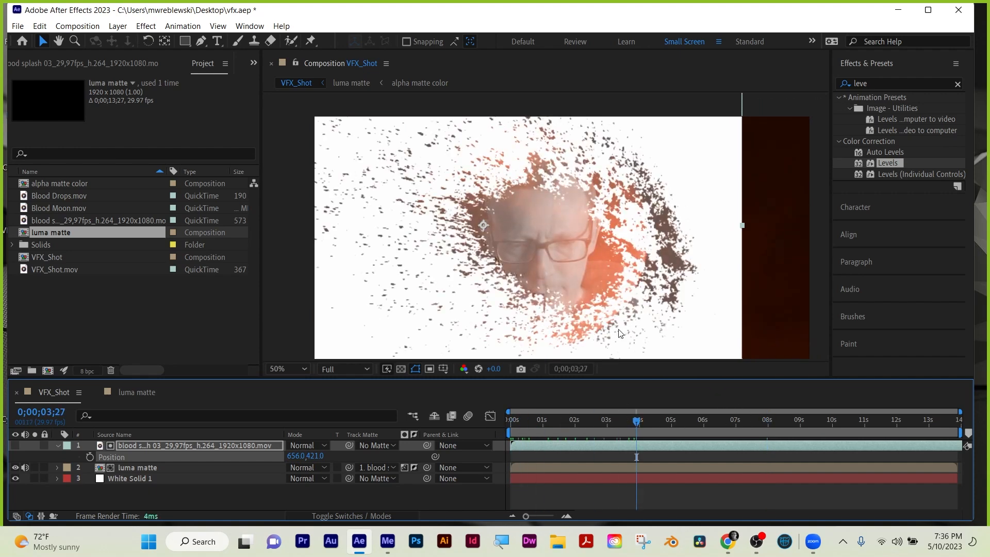
Examine the whole frame with the White Solid 1 background hidden and shown, leaving that layer visible and selected
scroll(601, 298, down, 2)
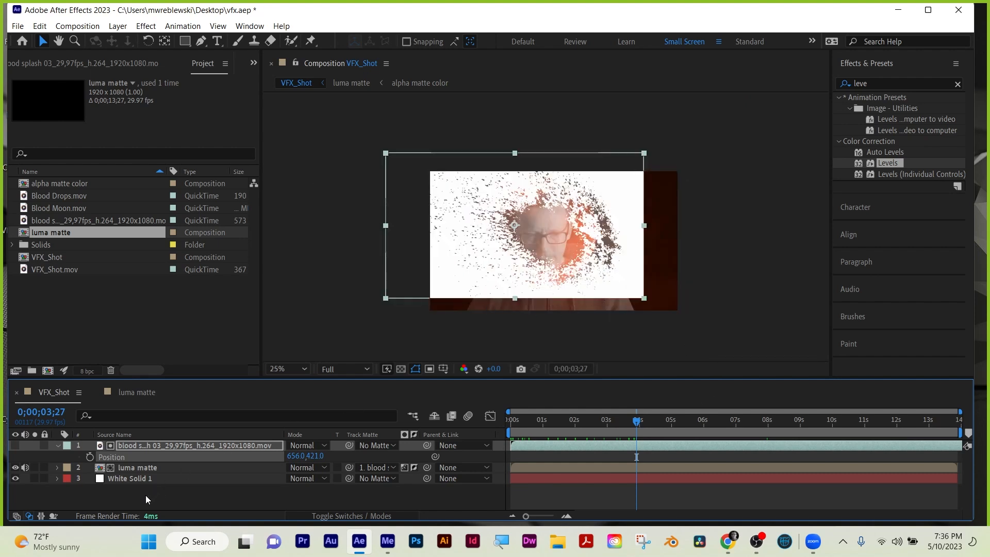
click(145, 494)
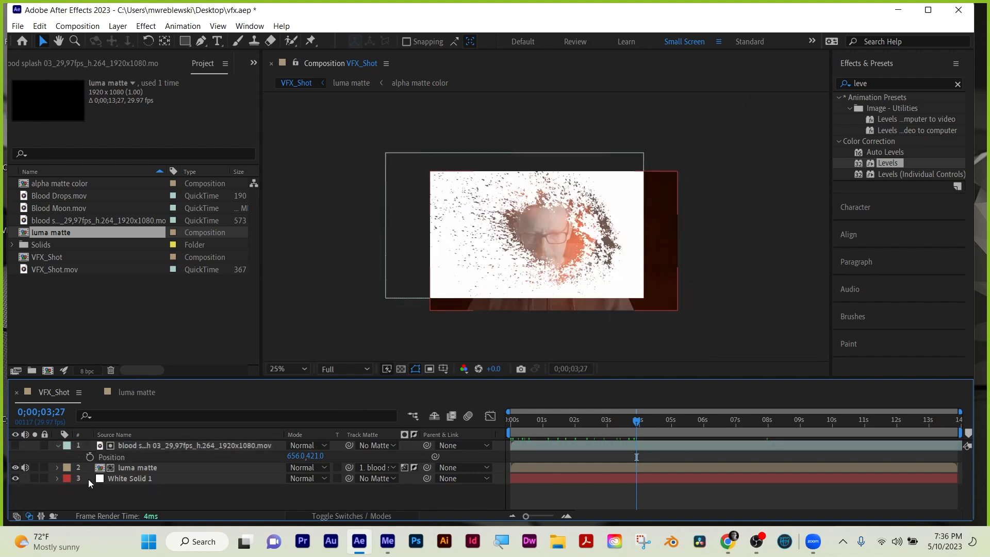
click(120, 479)
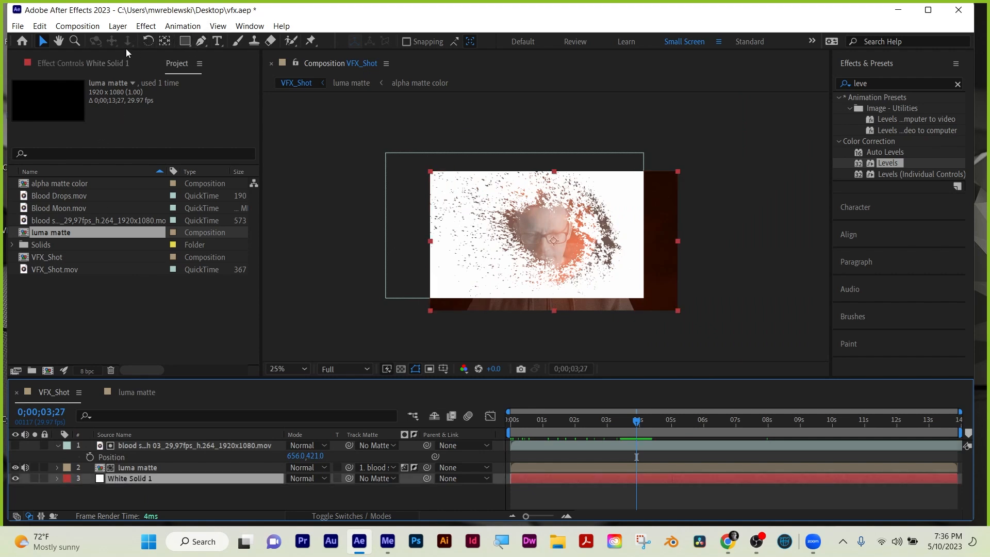
click(137, 499)
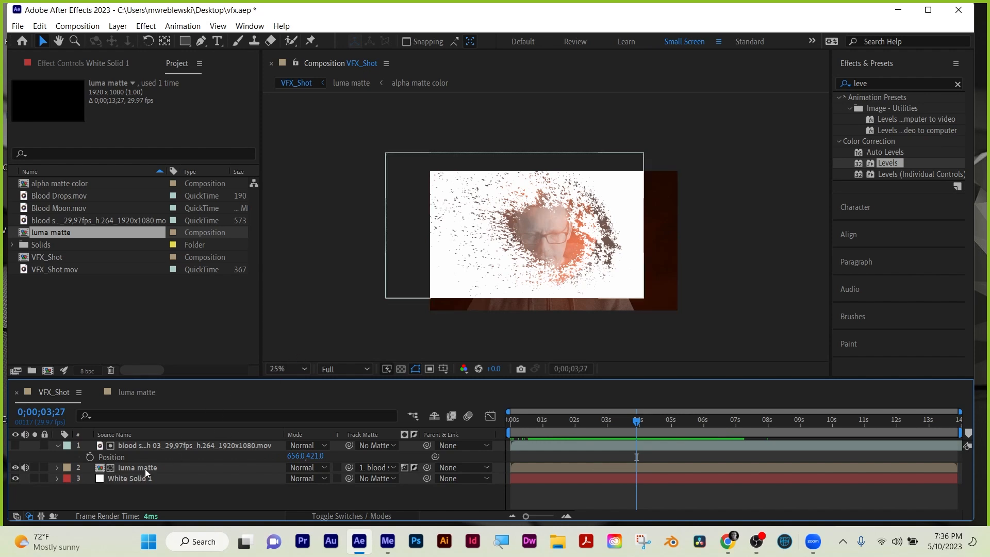
click(17, 476)
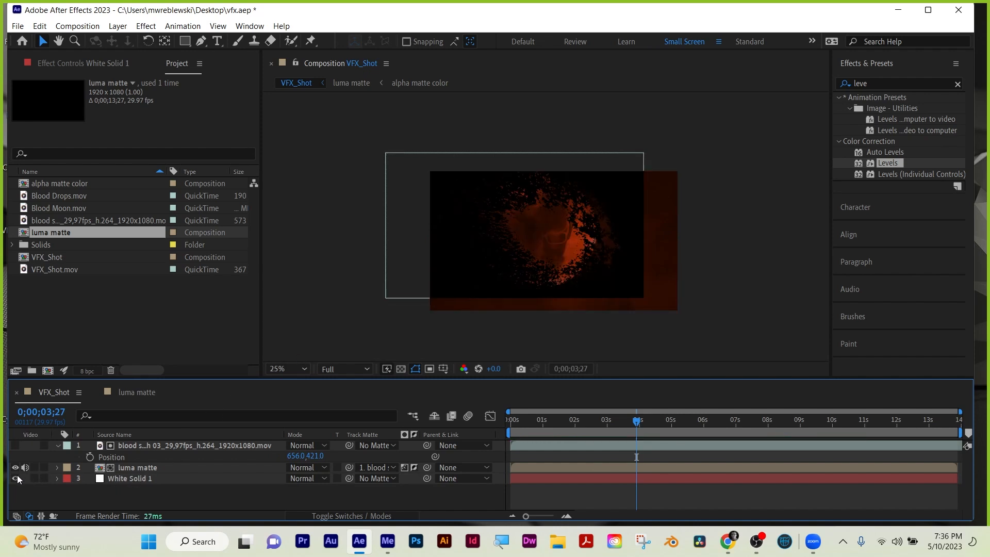
click(16, 478)
click(124, 478)
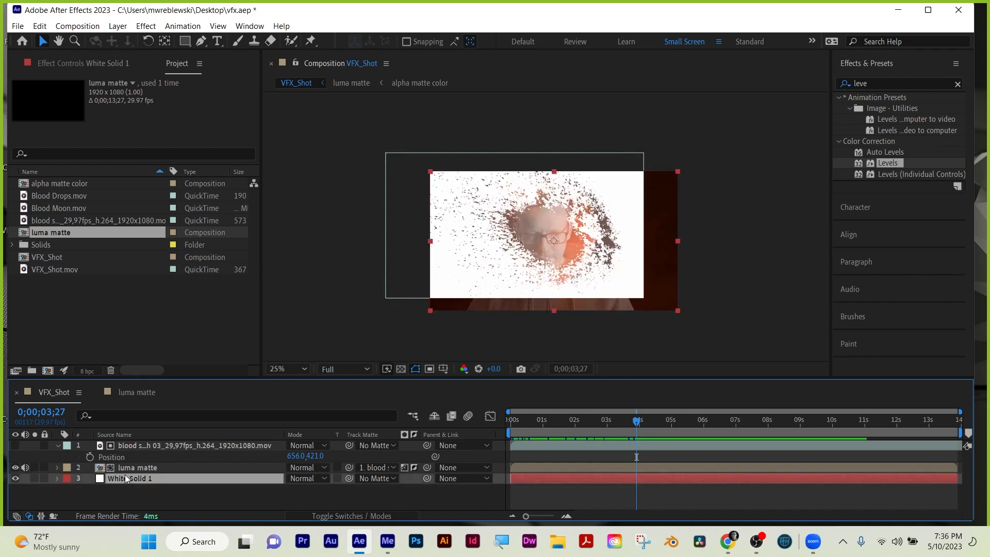
Try shifting the position of the White Solid 1 layer in VFX_Shot and undo the shift
key(p)
drag(322, 493, 316, 490)
key(ctrl+z)
click(204, 504)
Create a 1920 x 1080 solid named White Solid 2 in the sampled background white and place it directly below the blood splash layer
click(156, 444)
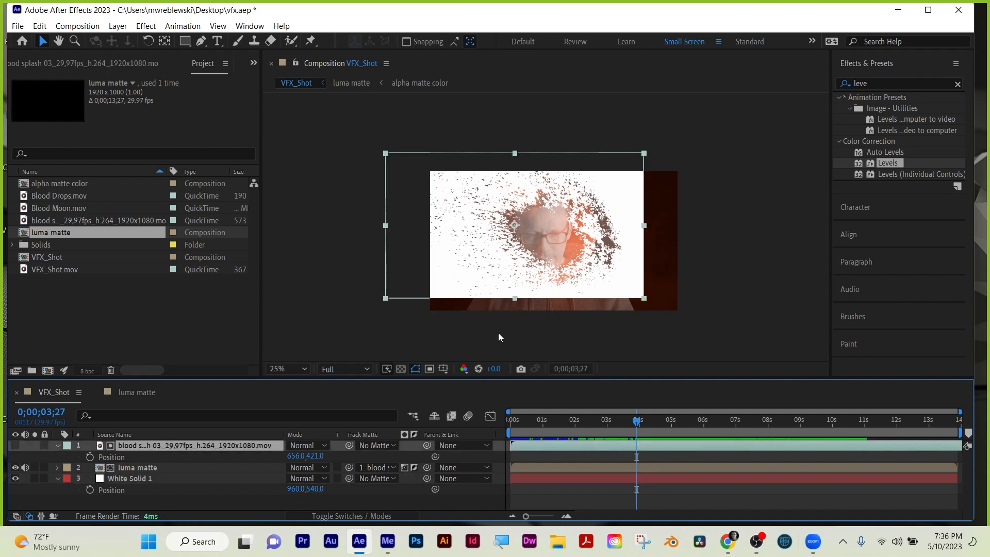
click(118, 26)
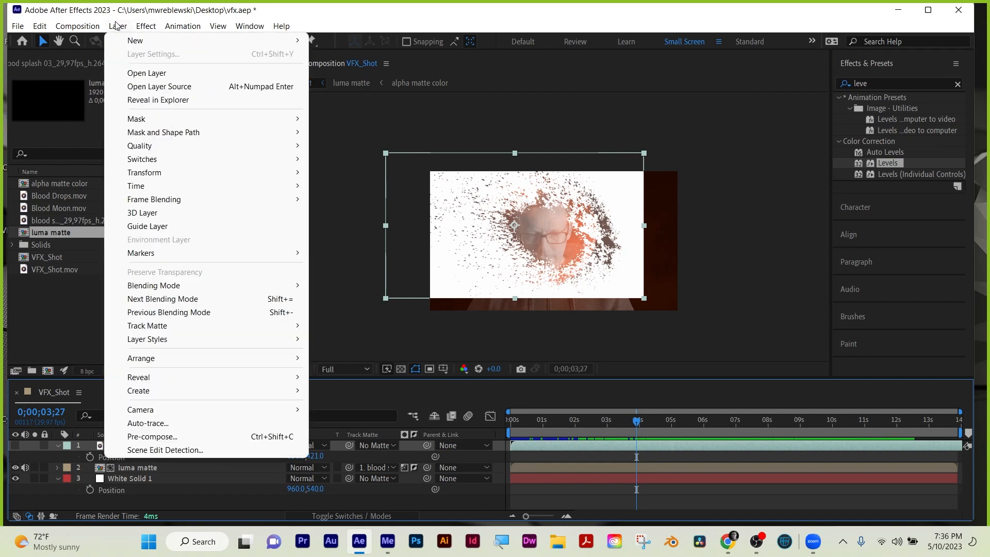
mouse_move(155, 41)
click(340, 54)
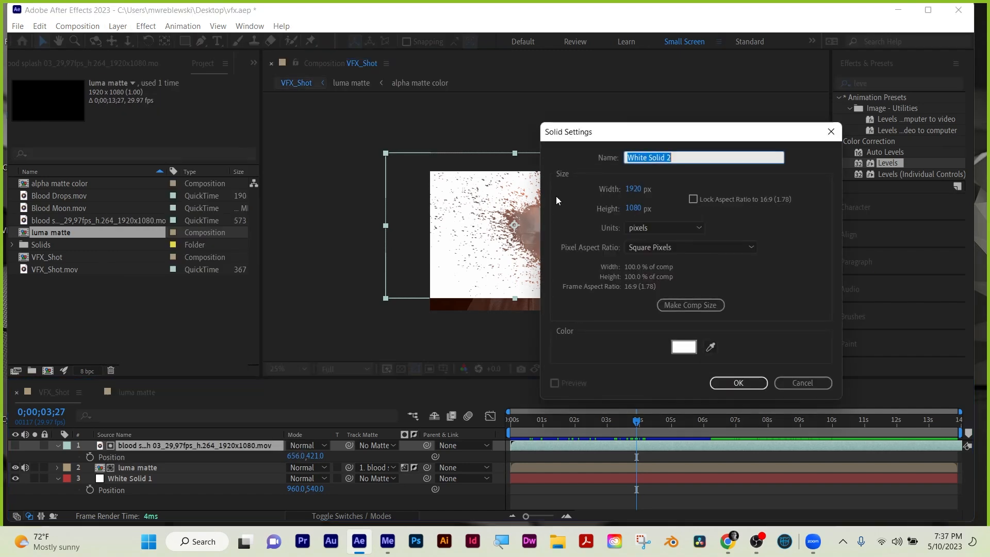
click(709, 346)
click(459, 281)
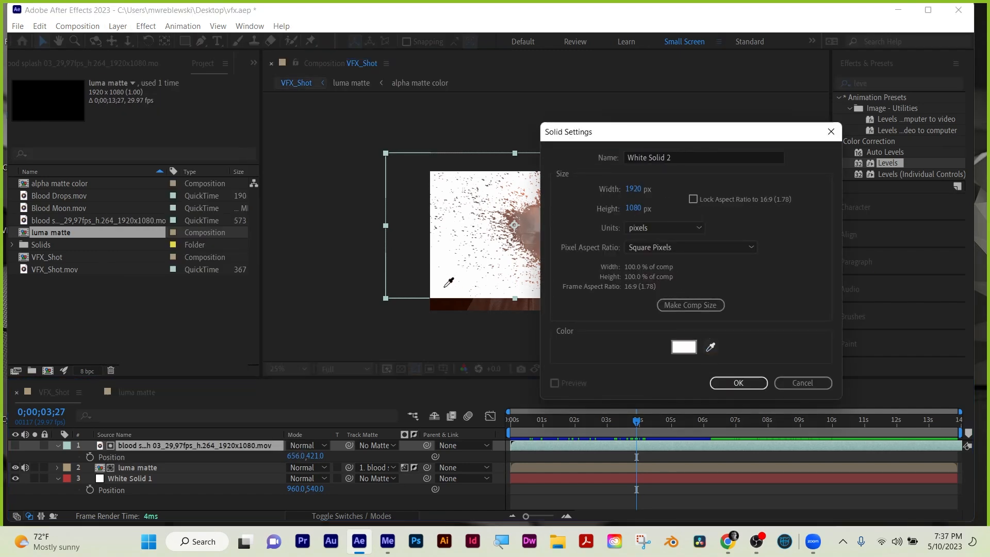
click(720, 382)
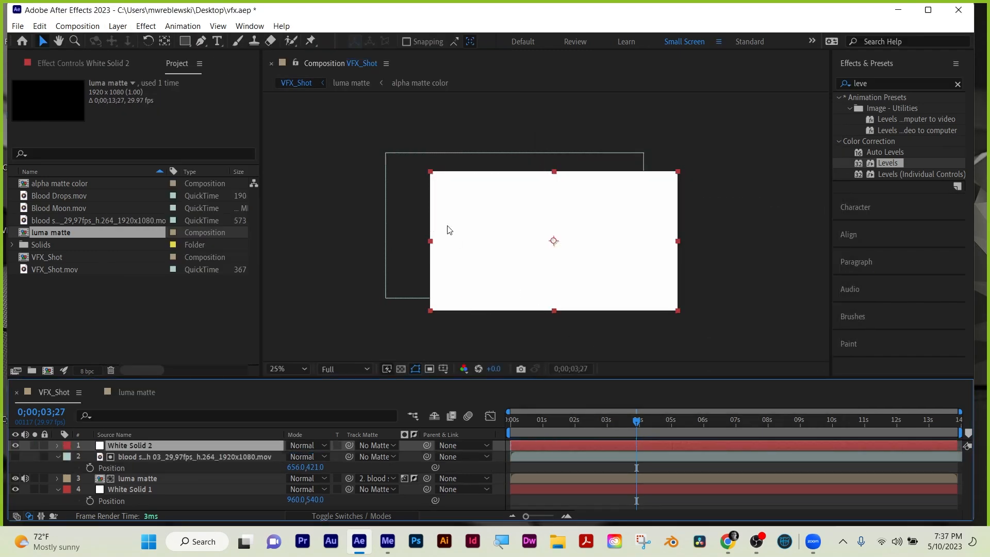
drag(127, 448, 130, 466)
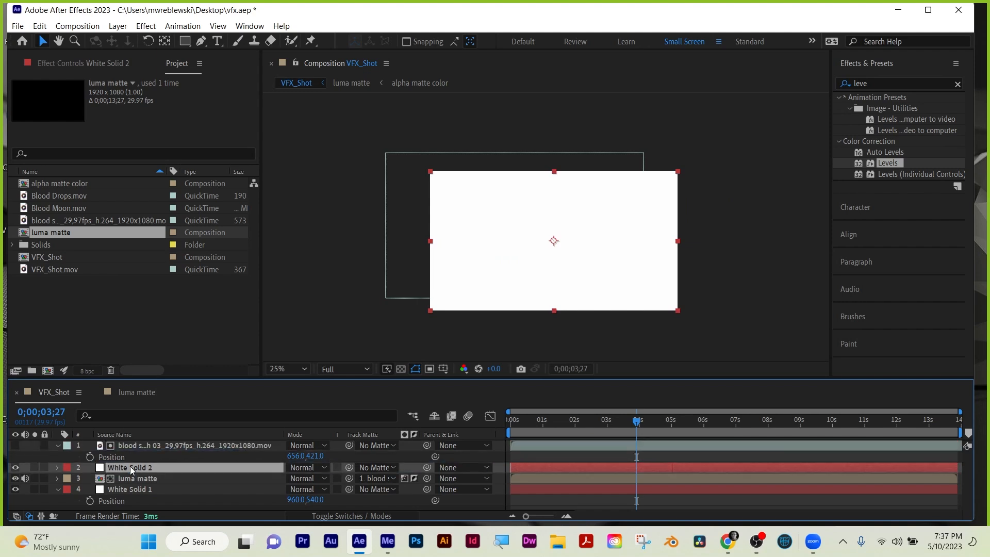
Pre-compose the blood splash and White Solid 2 layers as Pre-comp 1, moving all attributes into the new composition
right_click(150, 444)
click(202, 362)
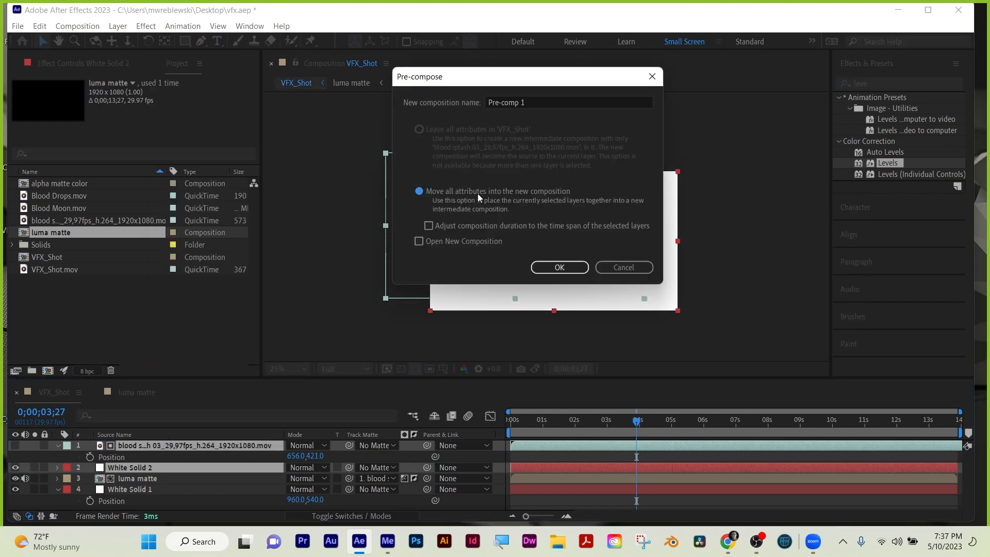
click(558, 267)
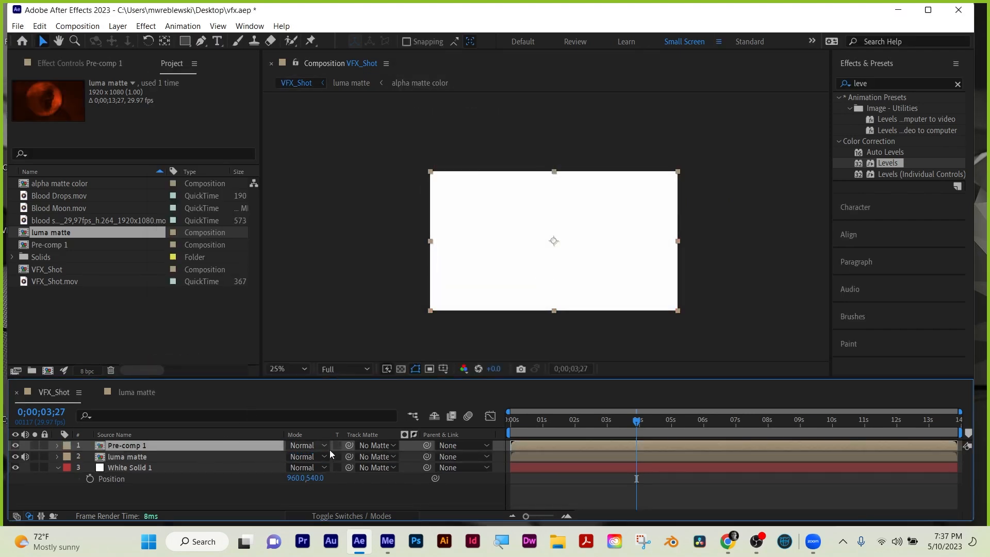
Assign Pre-comp 1 as the luma matte layer's track matte and test the matte type and invert options with a preview from the start
click(132, 456)
click(371, 457)
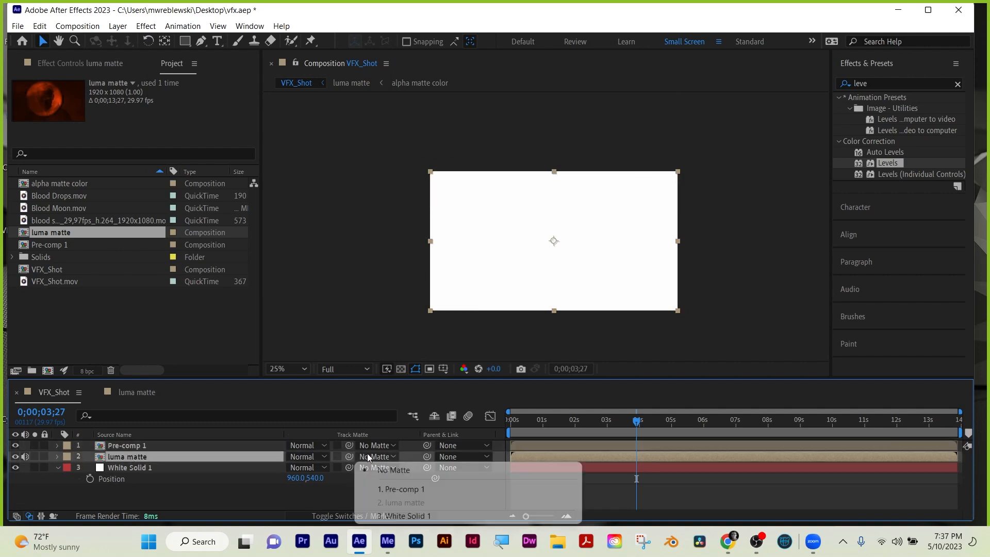
click(388, 489)
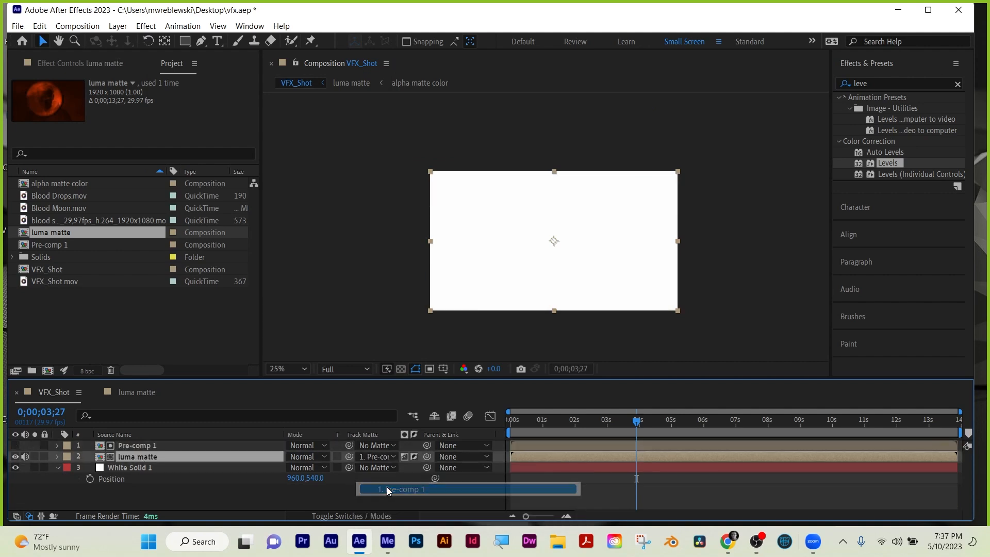
click(407, 456)
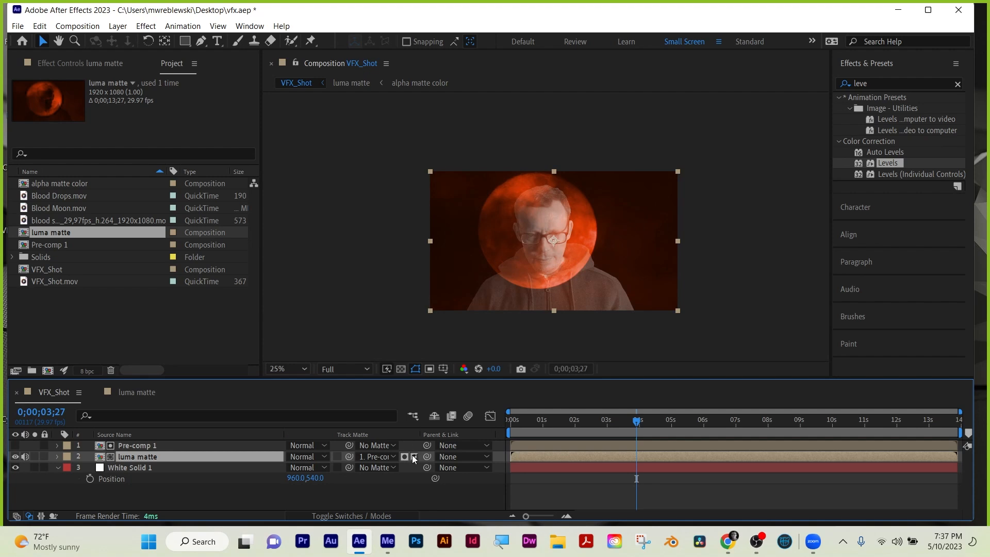
click(412, 456)
click(545, 421)
key(space)
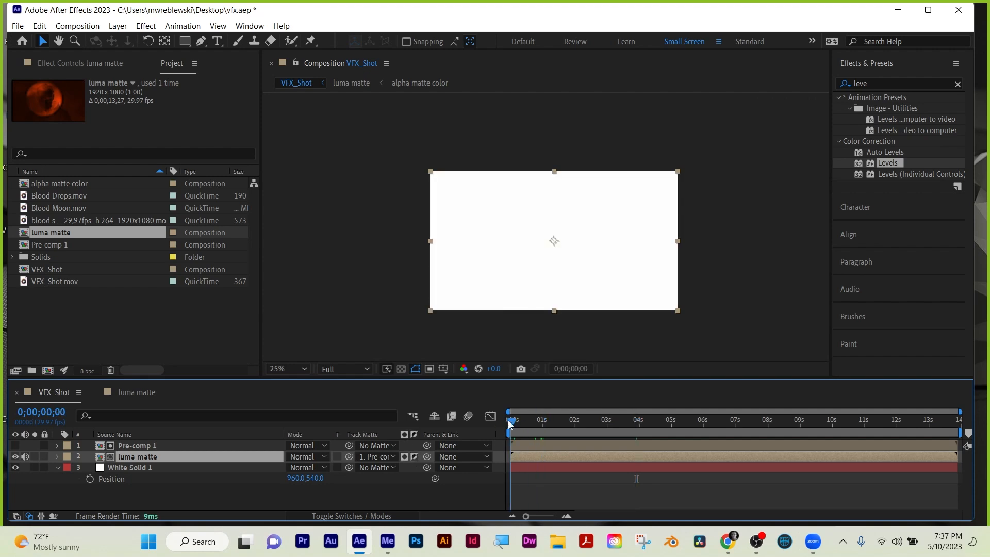
Undo the Pre-comp 1 track matte changes, the pre-composition and the addition of White Solid 2
click(141, 443)
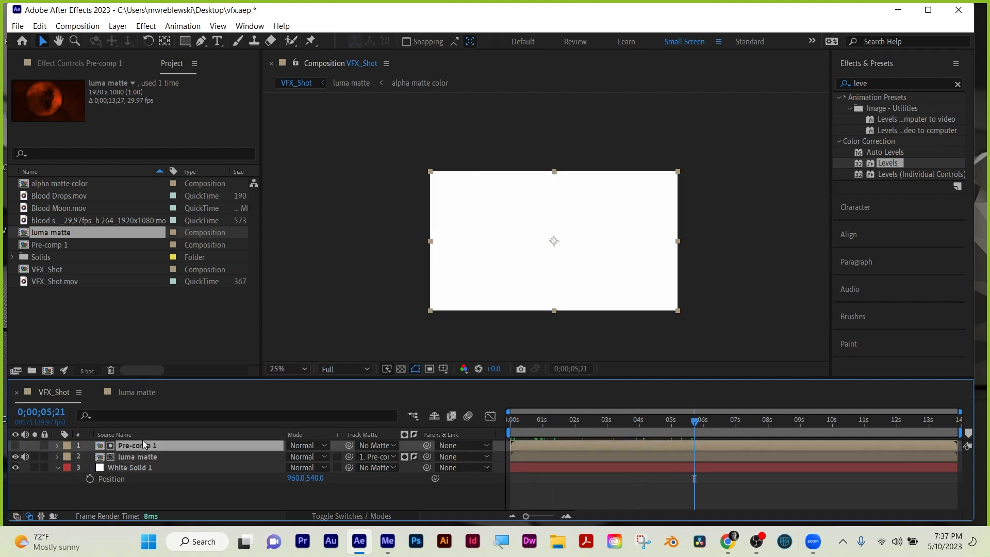
key(ctrl+z)
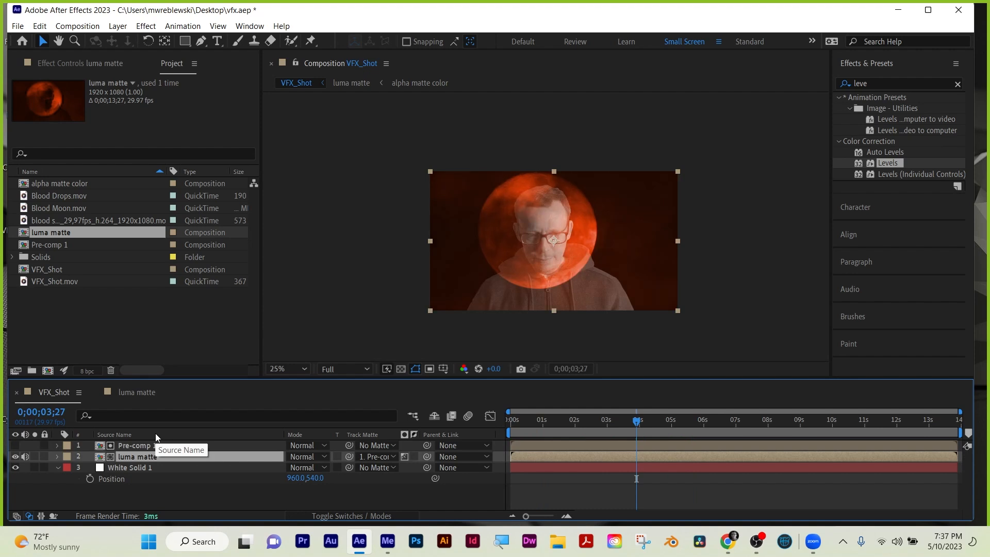
key(ctrl+z)
key(ctrl+z)
key(ctrl+z)
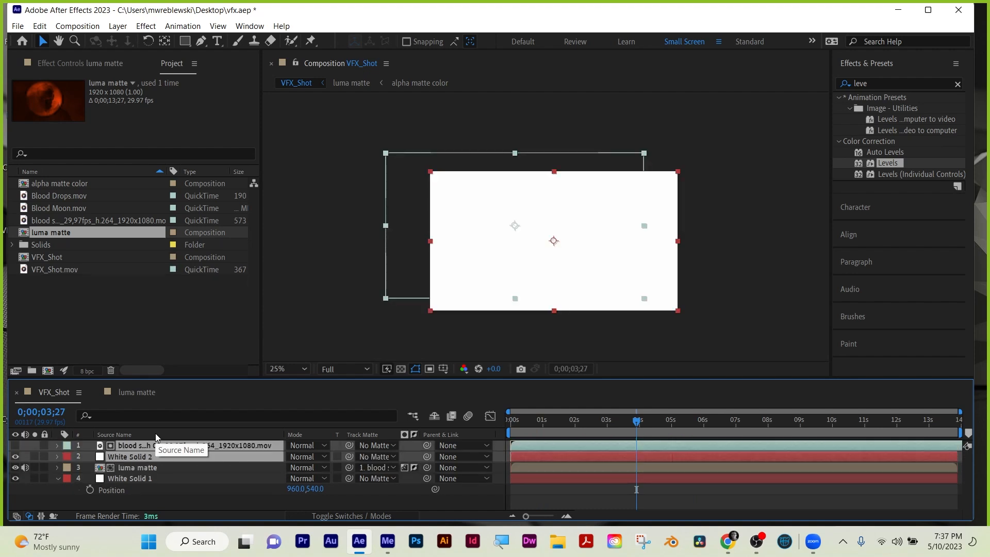
key(ctrl+z)
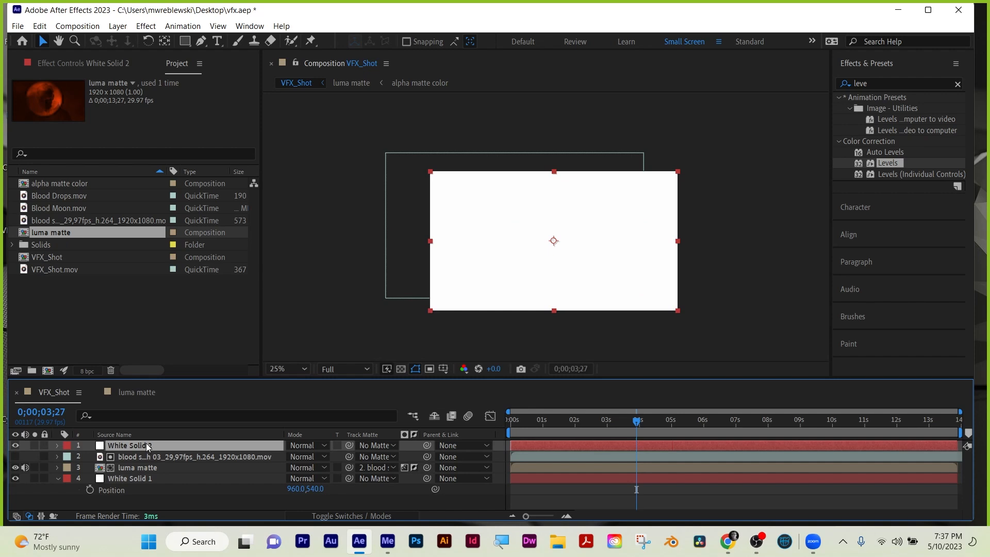
key(ctrl+z)
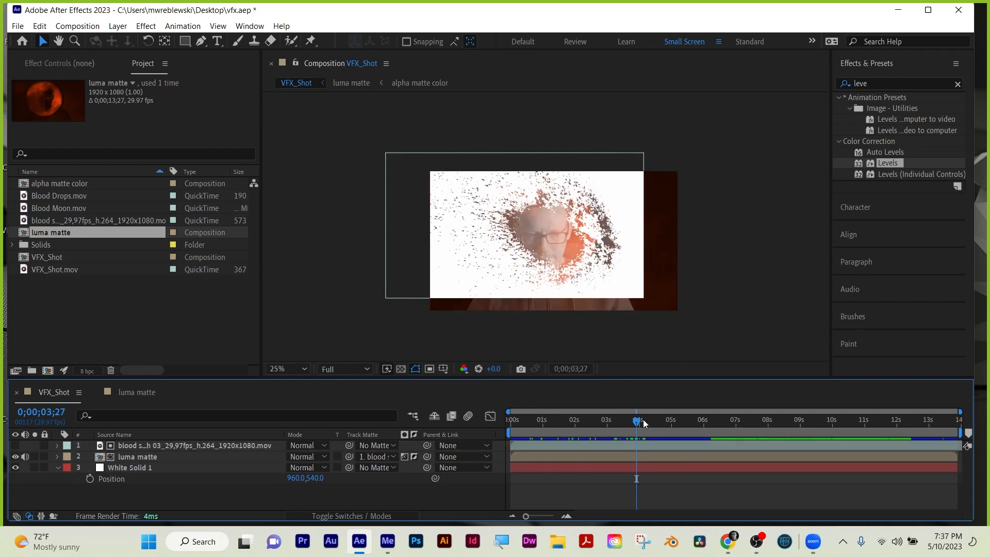
At 0;00;12;09, scale all layers up together to 395% for the blood splash and 182% for luma matte and White Solid 1
drag(638, 421, 907, 436)
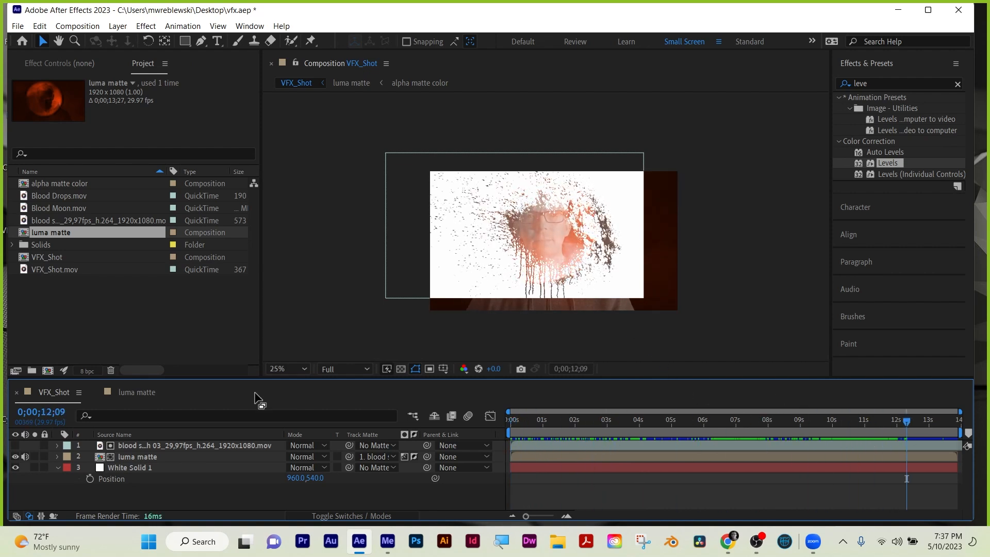
click(142, 467)
click(172, 497)
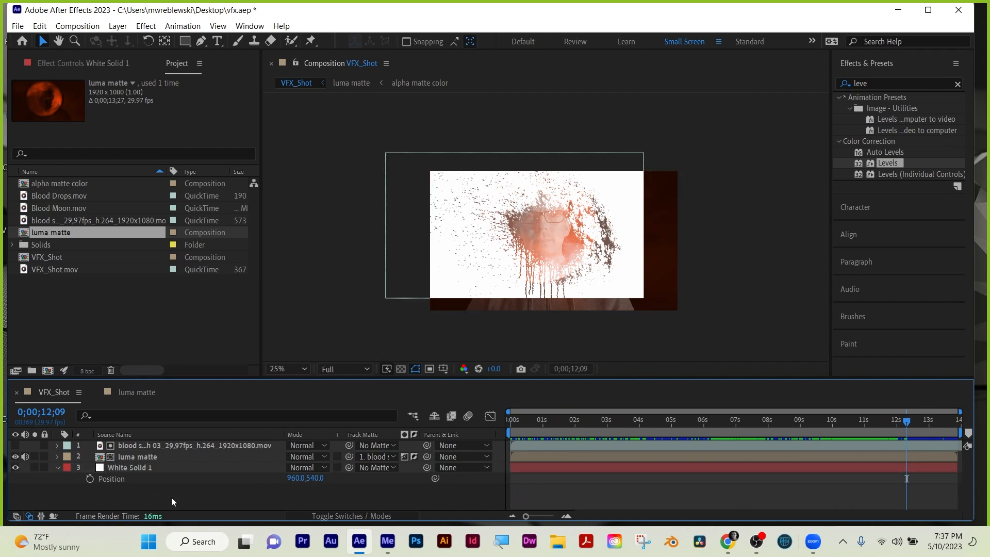
key(ctrl+a)
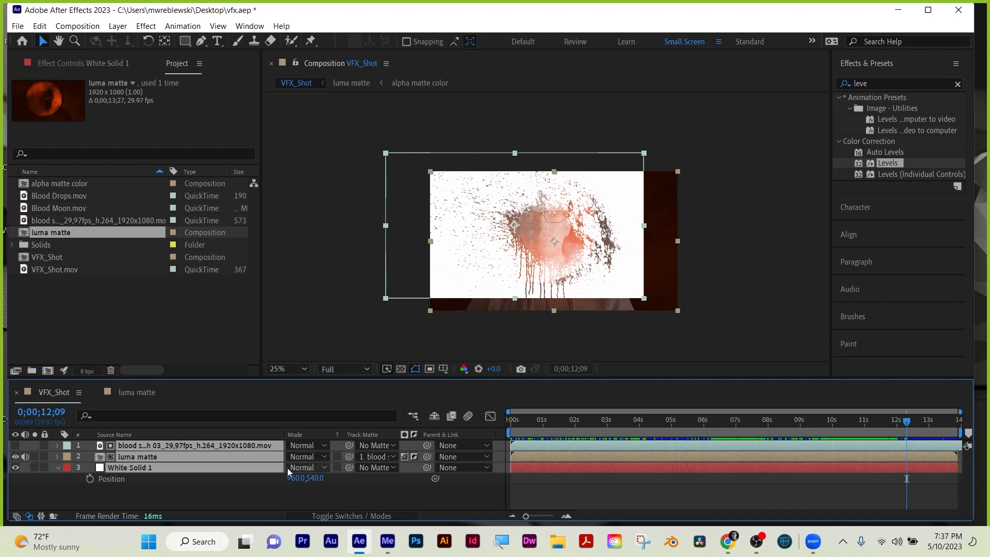
key(s)
drag(316, 457, 354, 453)
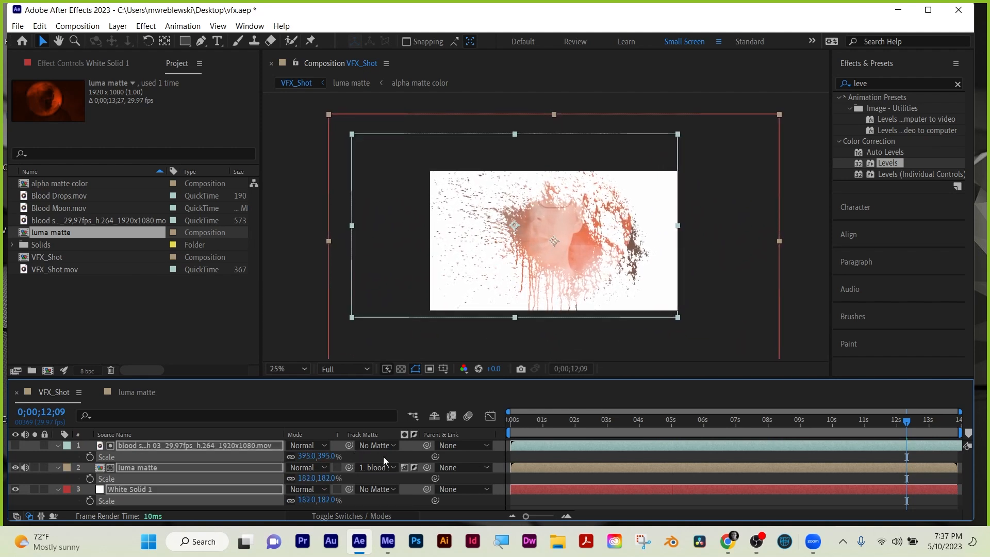
click(678, 459)
Scale the luma matte layer down slightly and reposition it to 1080.0, 663.0 behind the blood splash matte
click(133, 467)
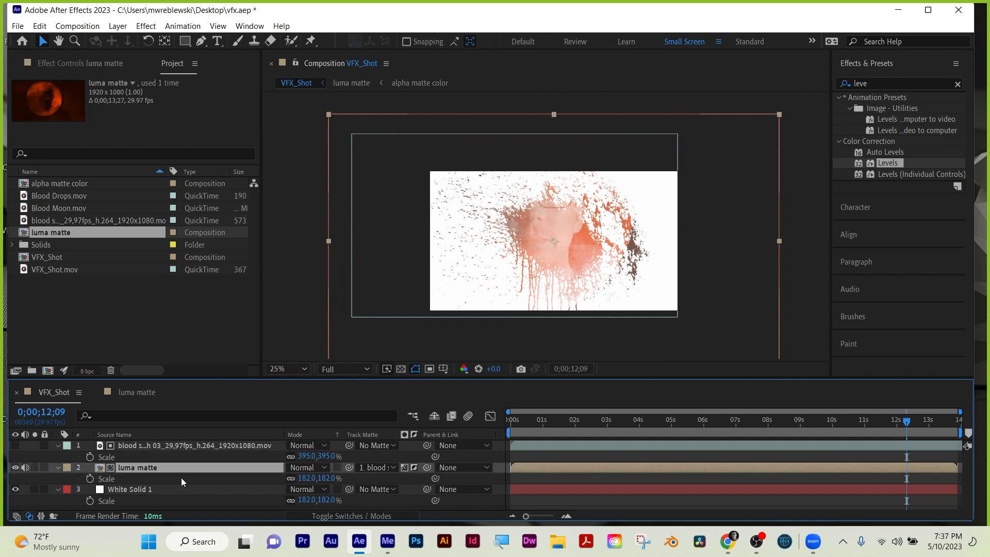
drag(312, 478, 407, 481)
key(p)
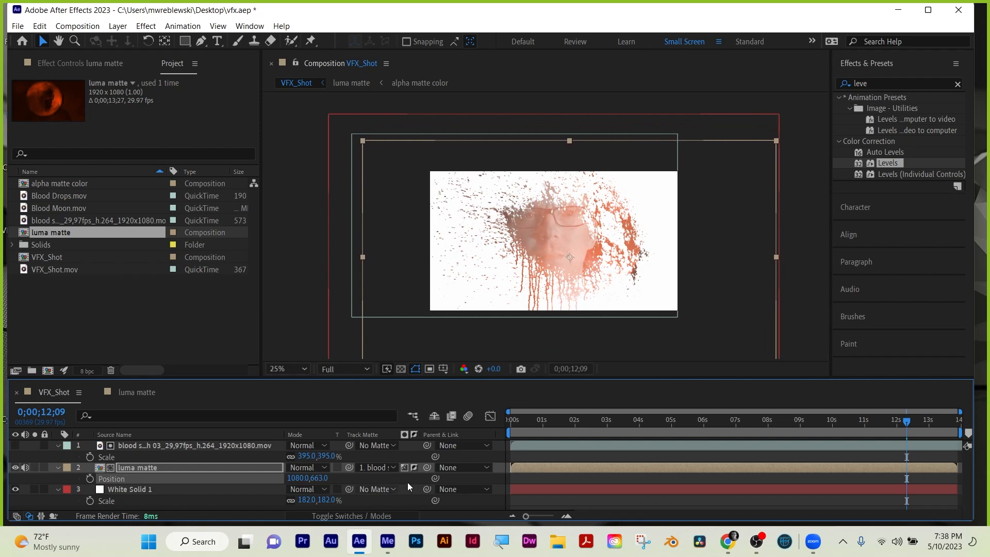
click(576, 457)
Preview VFX_Shot from its first frame with the whole frame fitted to the viewer, stopping at 0;00;12;21
click(285, 368)
click(291, 137)
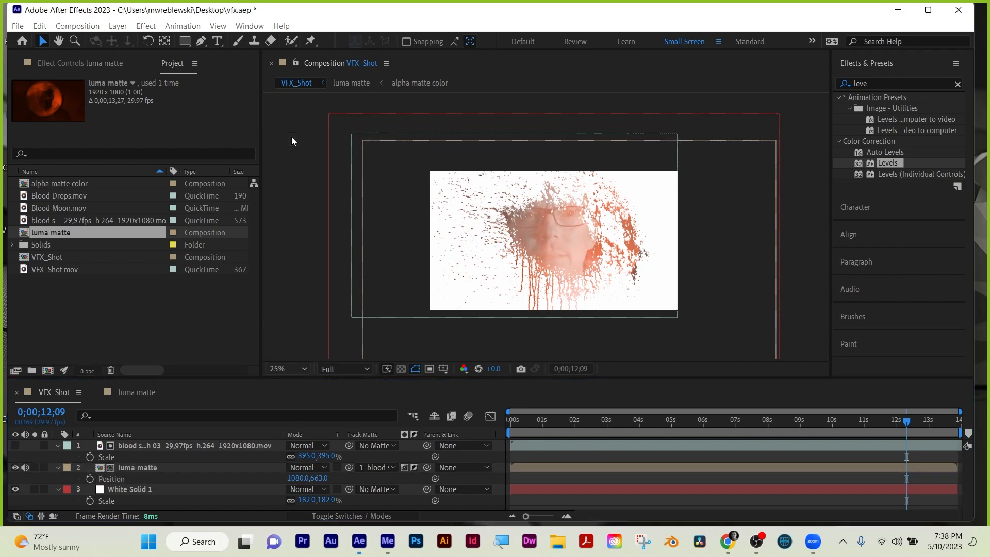
click(532, 418)
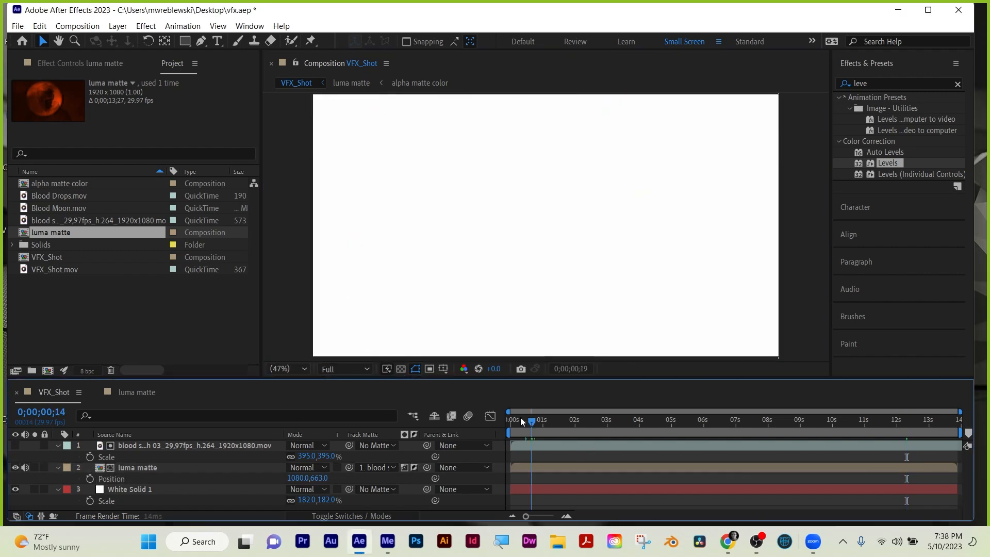
key(space)
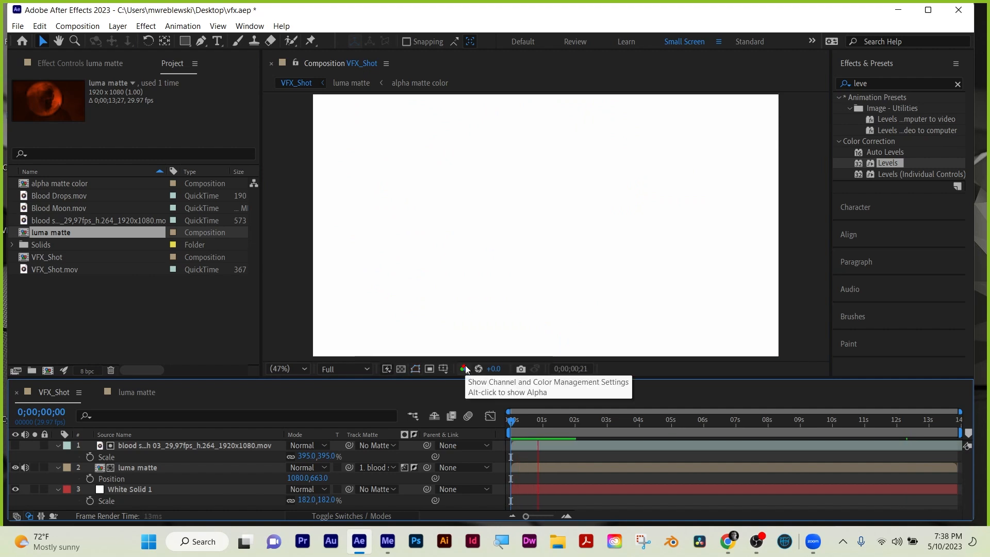
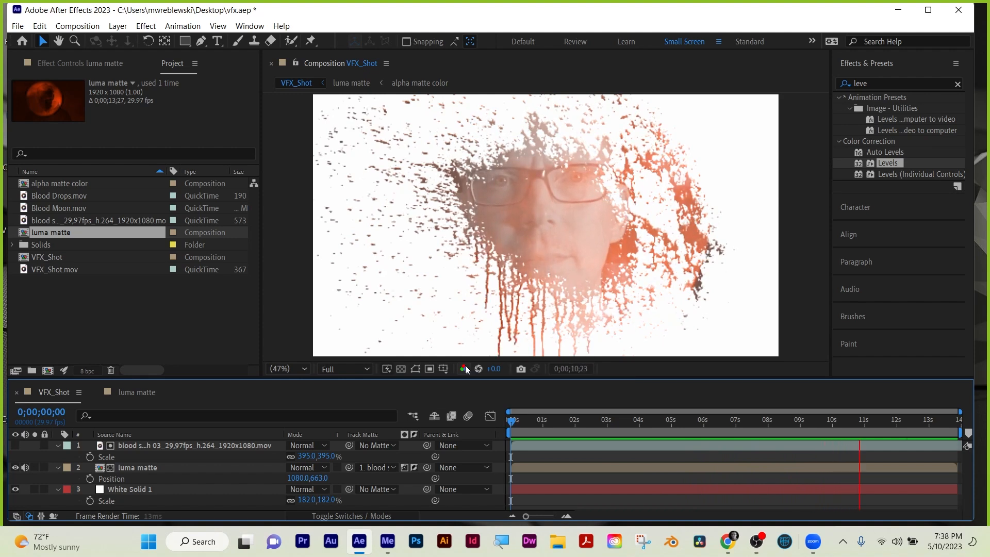
key(space)
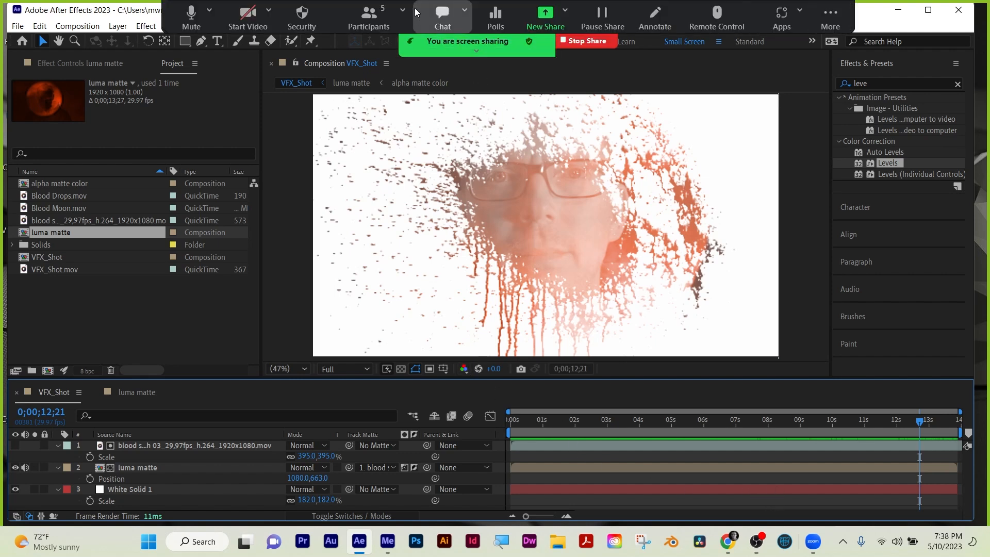
Check the participant list of the Zoom meeting and hide its floating meeting controls
click(368, 15)
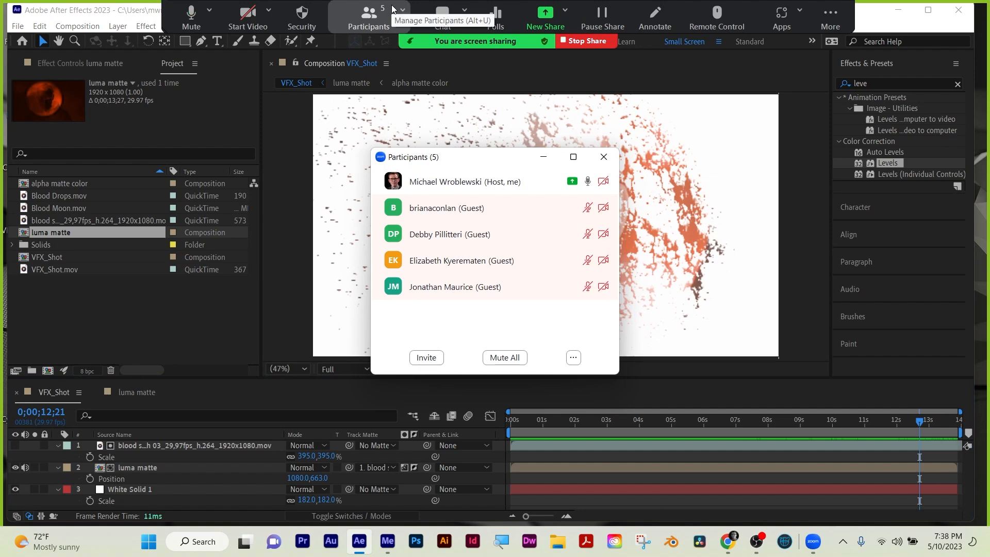
click(603, 157)
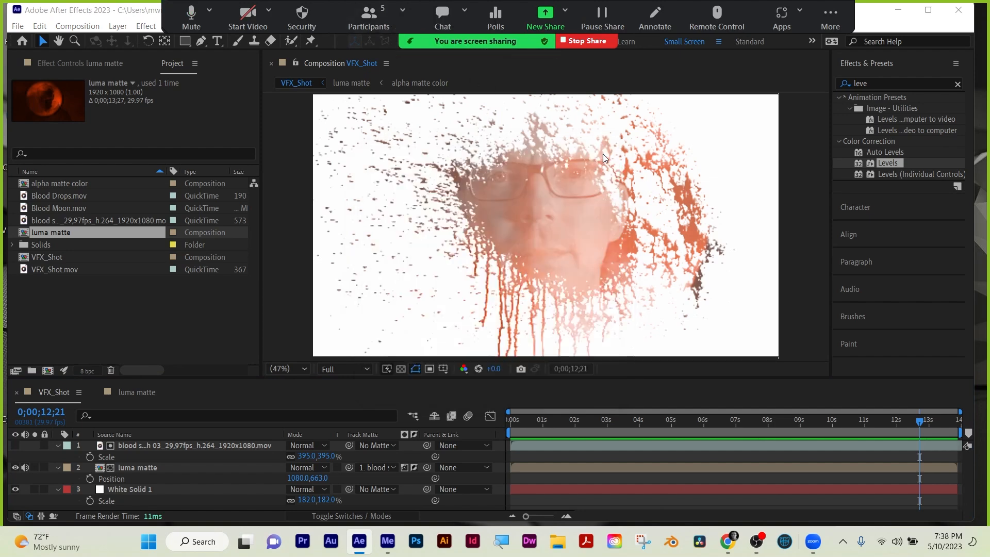
click(830, 17)
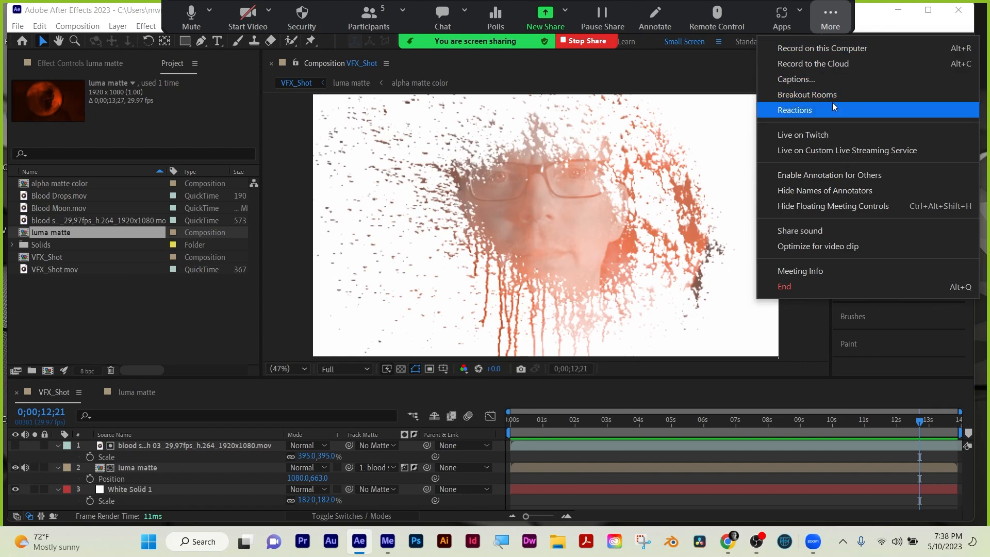
click(837, 206)
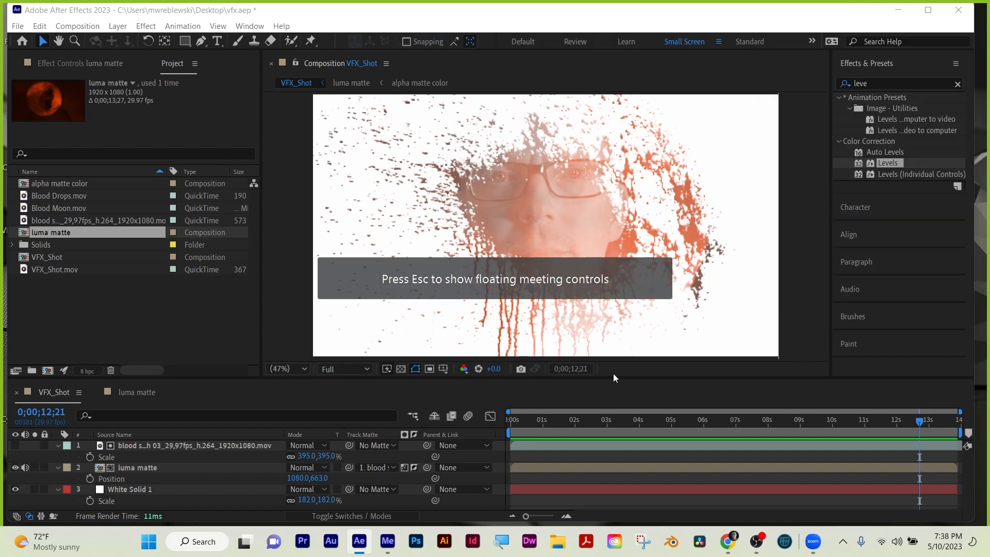
Collapse the open layer properties in the VFX_Shot timeline and save the vfx.aep project
click(588, 505)
key(u)
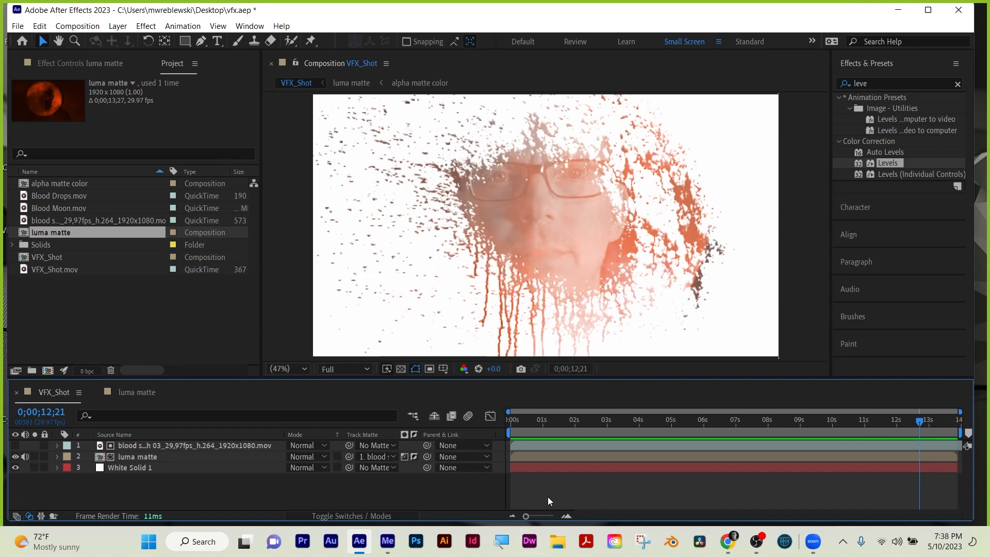
key(ctrl+s)
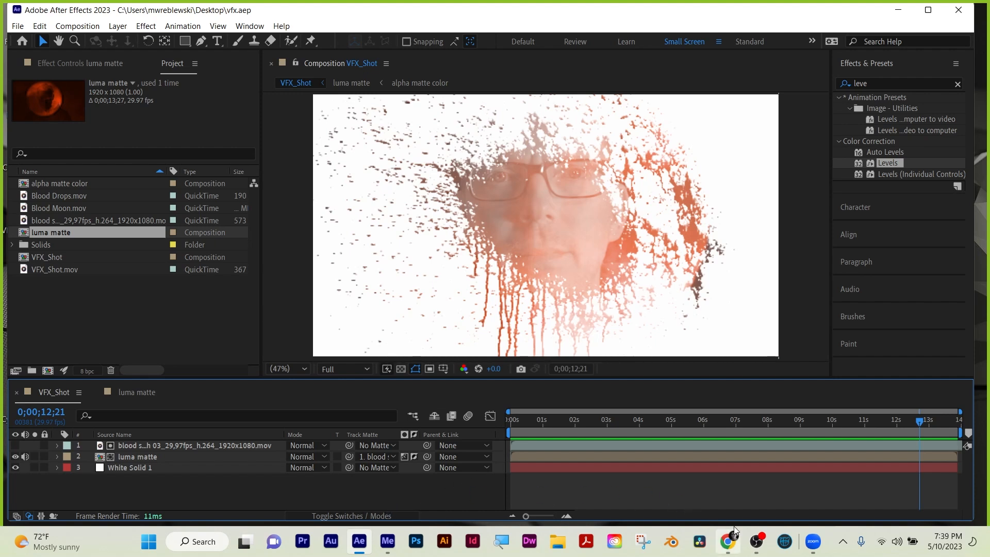
click(814, 545)
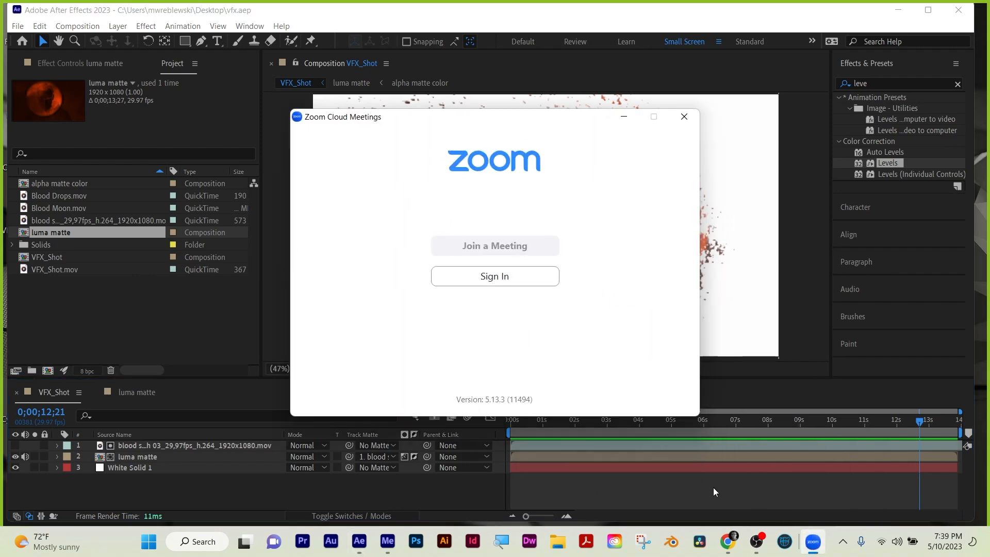
click(624, 118)
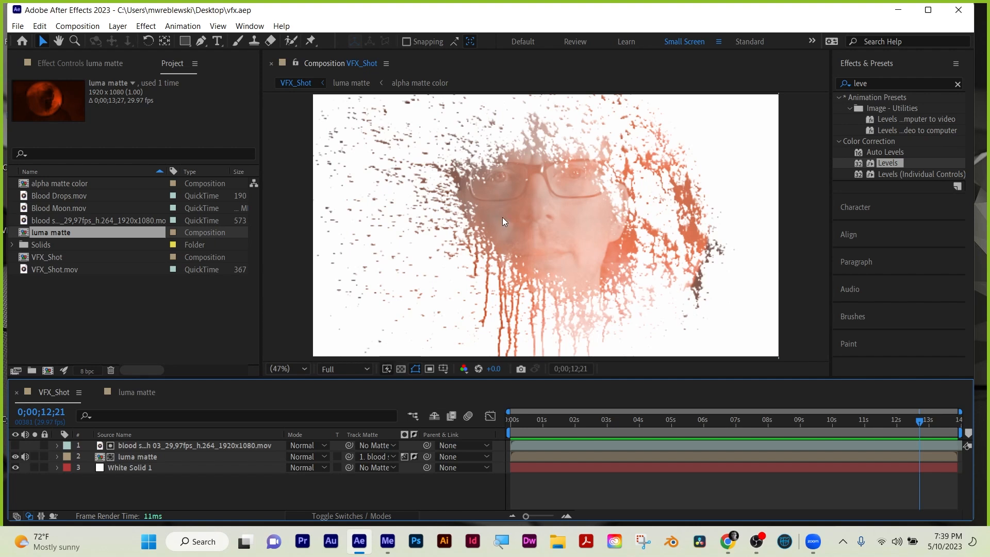
Create a new 1920x1080, 29.97 fps composition with the default name and a duration of 0;00;16;02
click(72, 331)
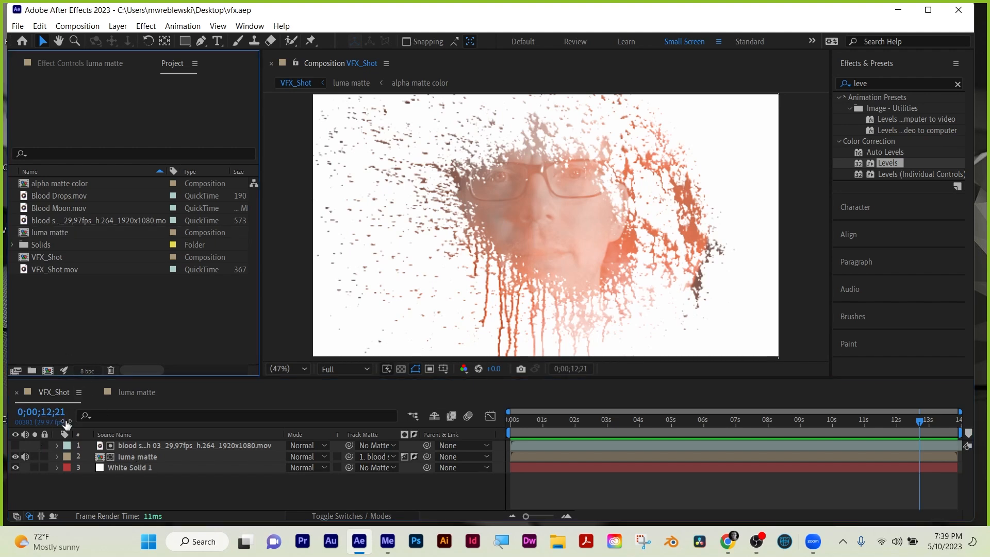
click(53, 184)
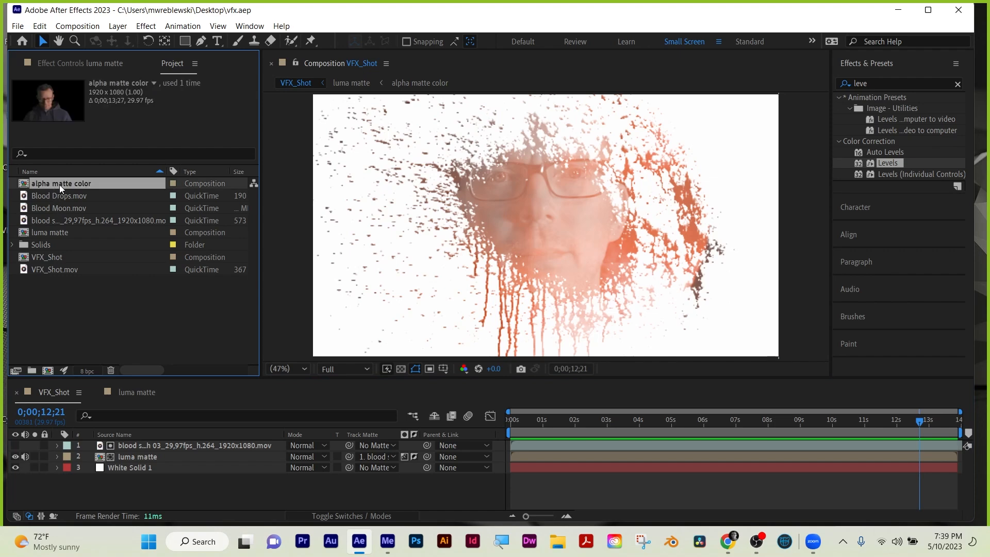
click(48, 370)
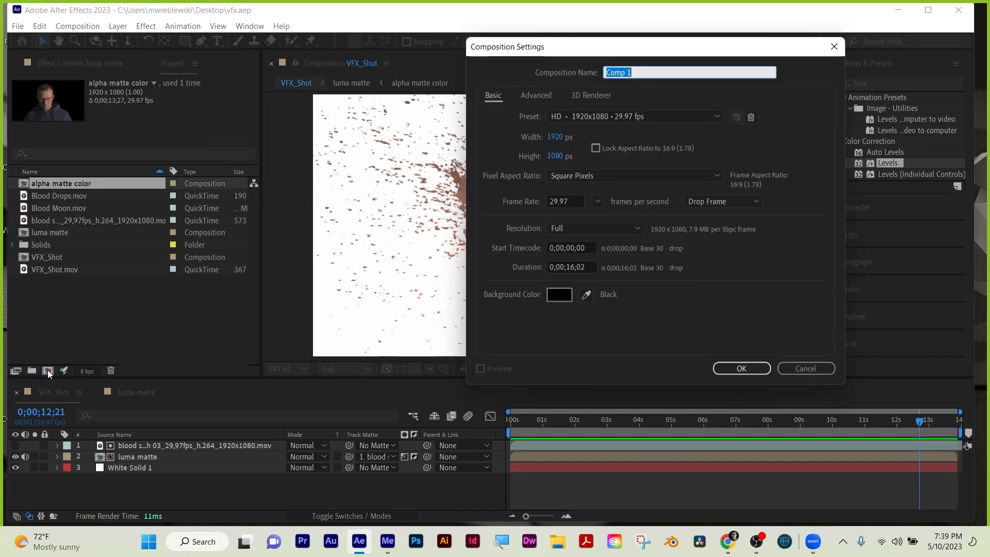
click(739, 368)
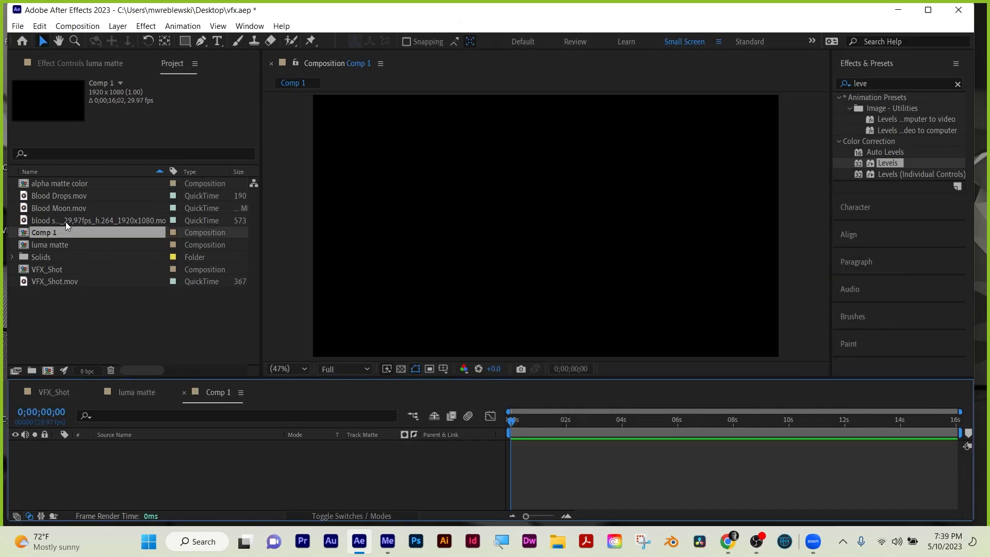
Add the alpha matte color composition to Comp 1 and place Blood Moon.mov on the layer beneath it
drag(51, 181, 192, 463)
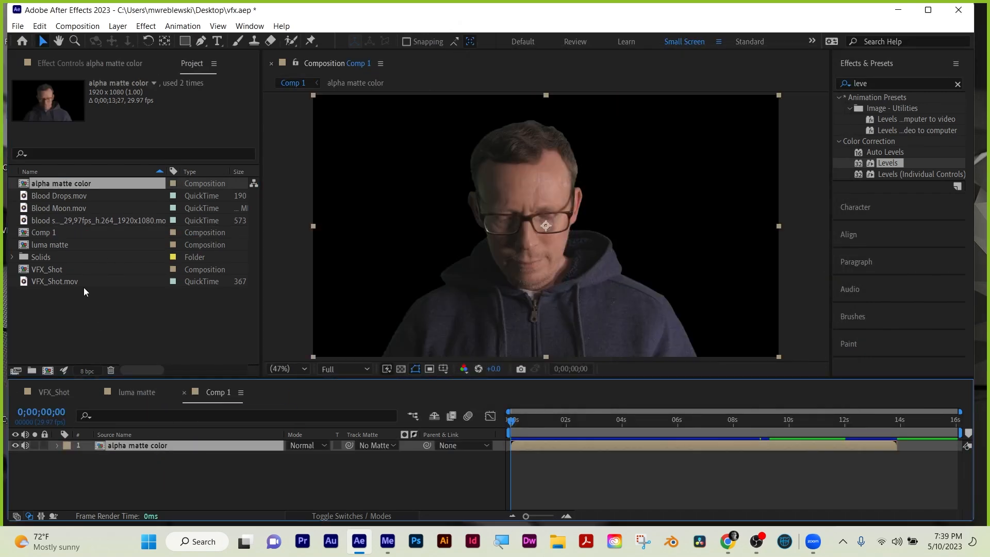
click(54, 196)
click(51, 209)
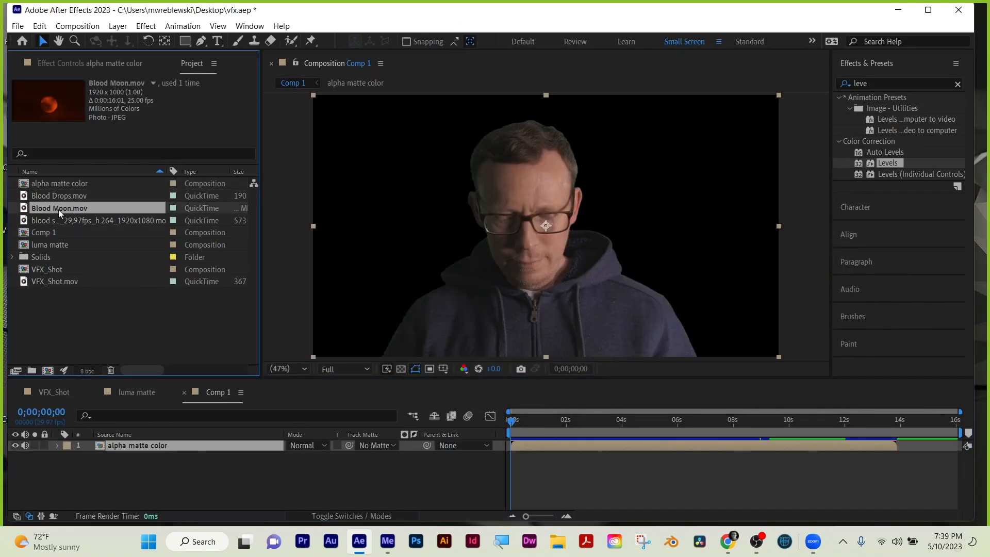
drag(58, 209, 115, 471)
Use alpha matte color as the luma track matte of Blood Moon.mov, trying the inverted matte and switching back to non-inverted
click(134, 446)
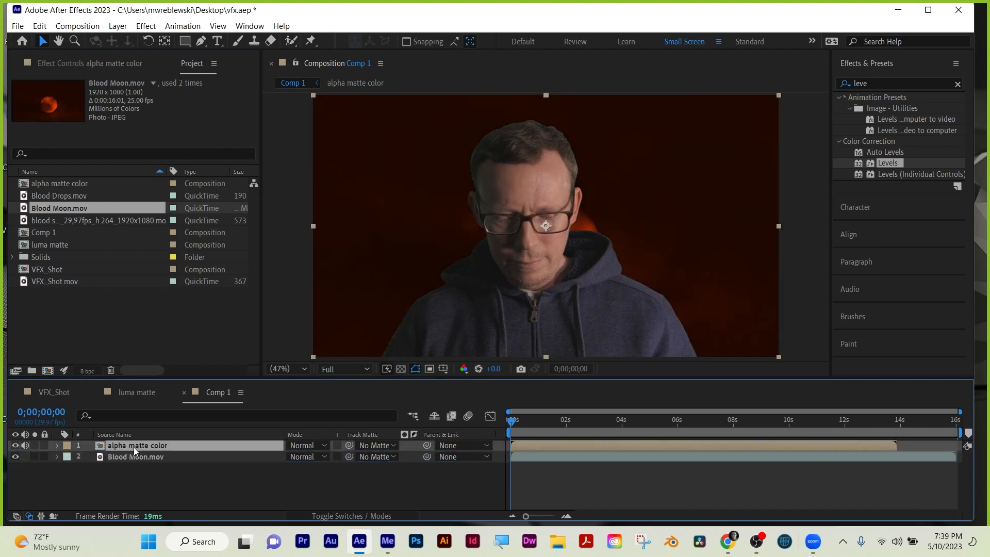
click(380, 458)
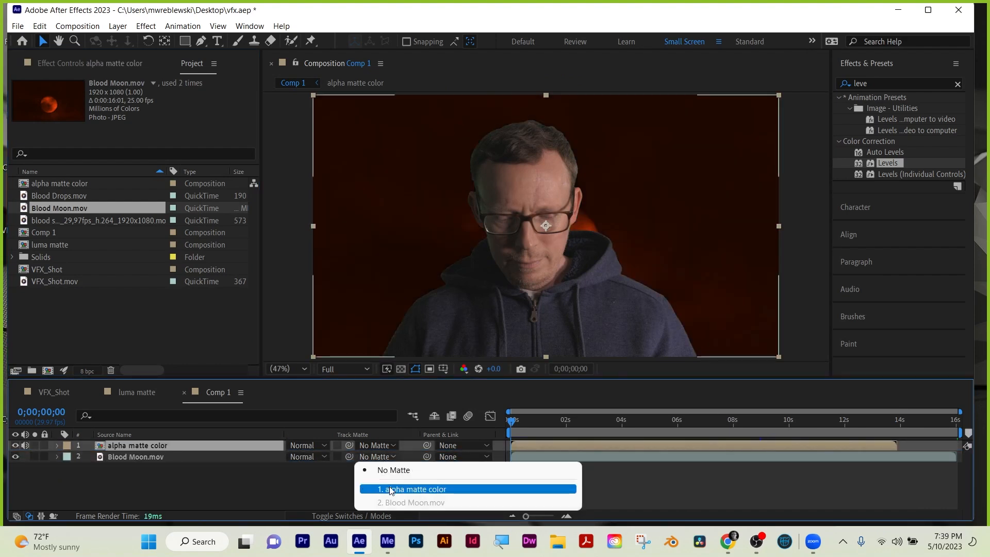
click(395, 489)
click(404, 457)
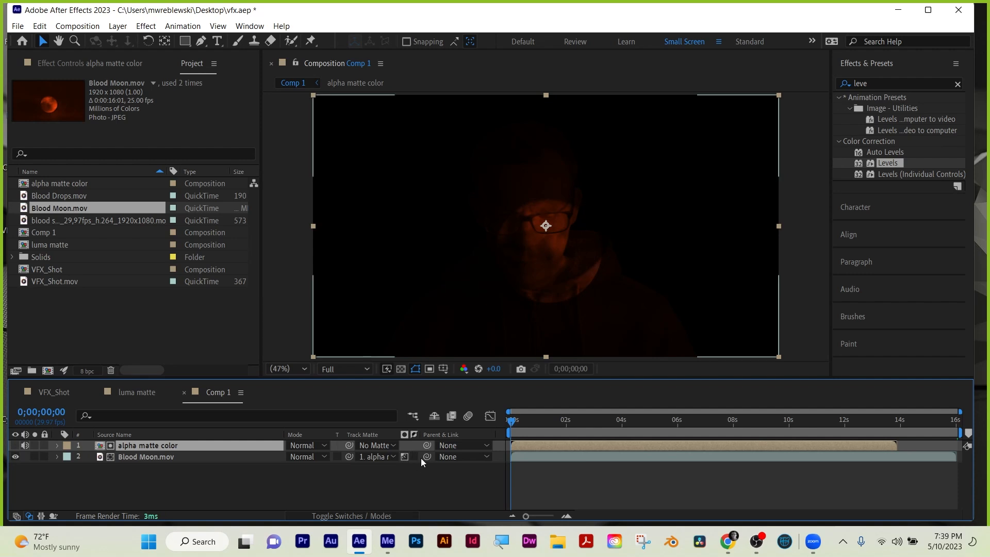
click(415, 456)
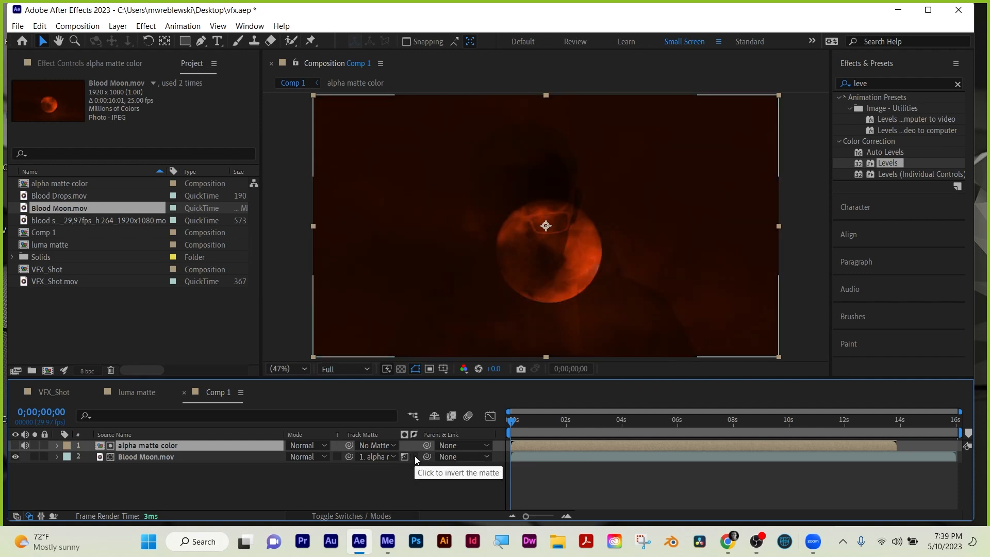
click(411, 456)
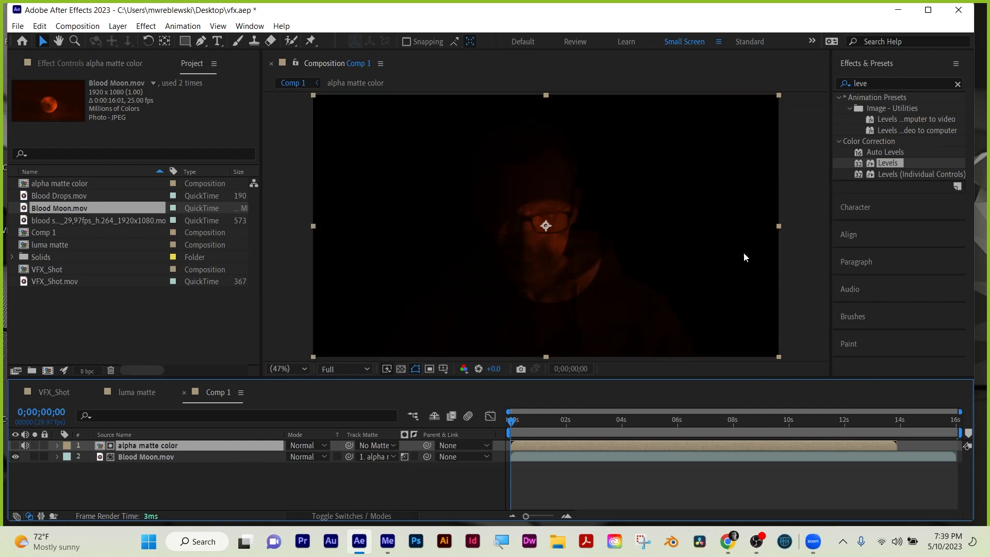
Apply the Hue/Saturation effect to the alpha matte color layer and set Master Saturation to -100
click(882, 82)
text(hue)
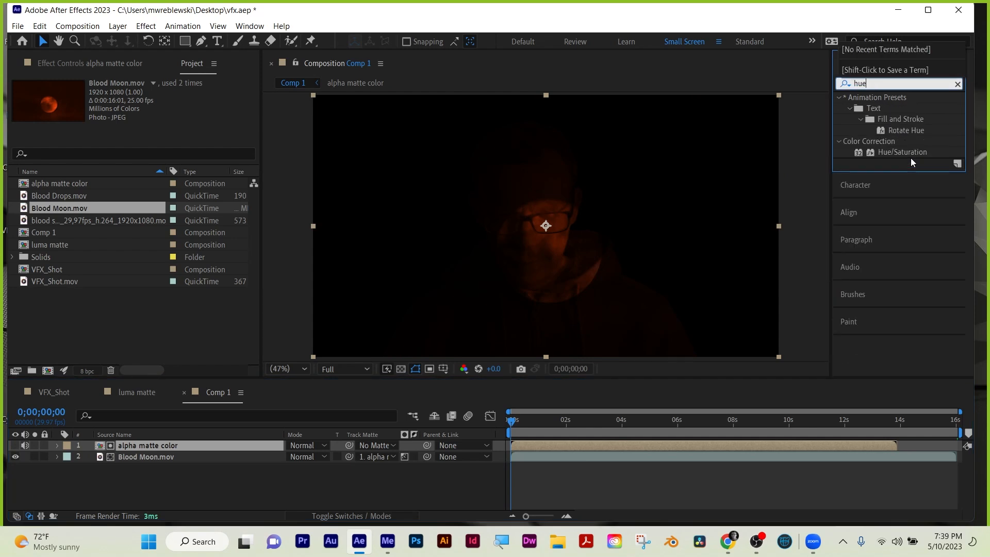
drag(902, 152, 647, 446)
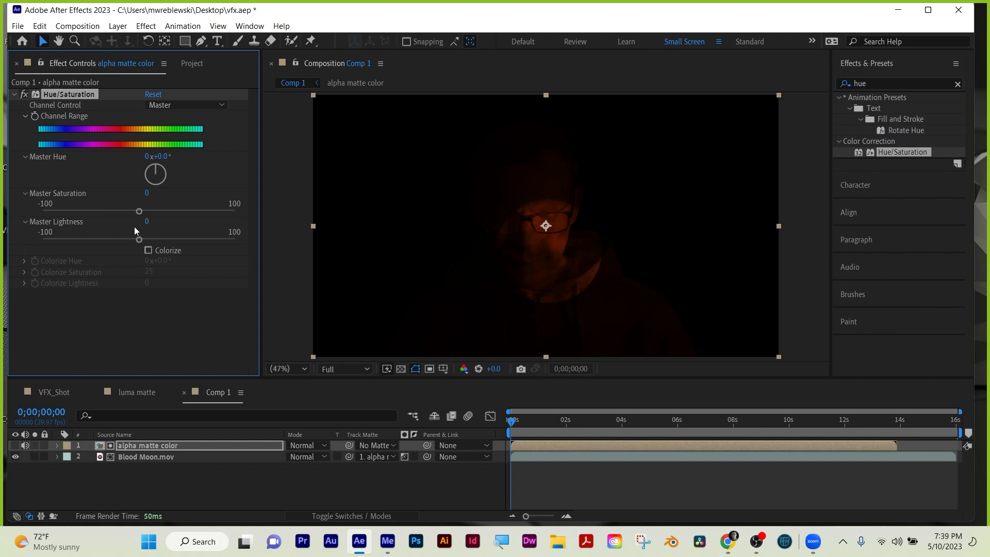
drag(138, 211, 26, 212)
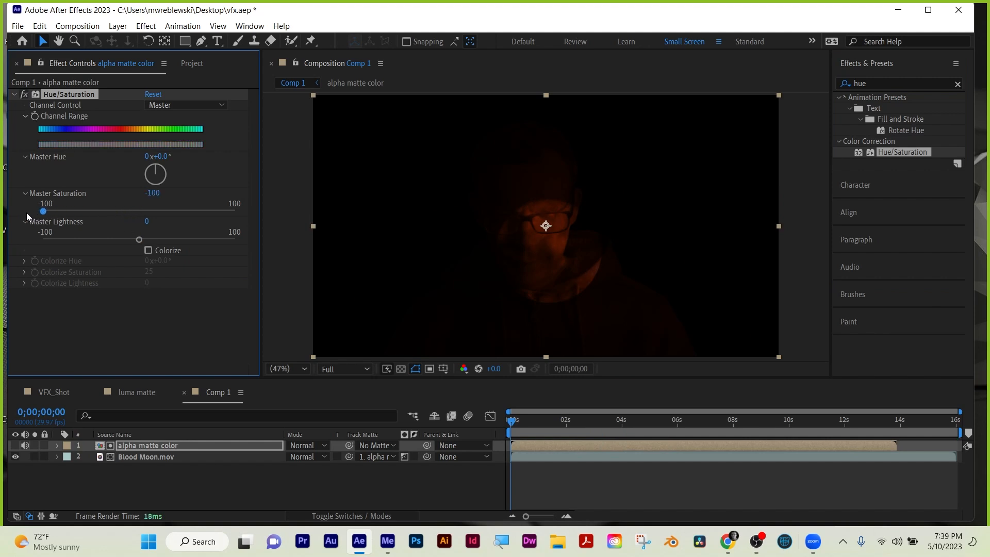
click(150, 293)
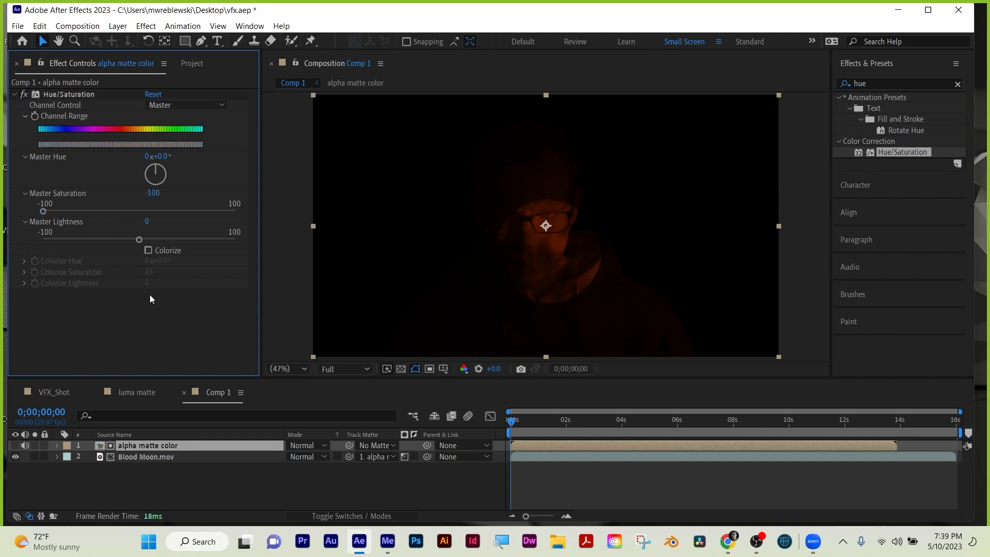
Apply Curves to the alpha matte color layer and raise its RGB midtones and highlights steeply, nudging the black point slightly inward
click(957, 84)
click(884, 83)
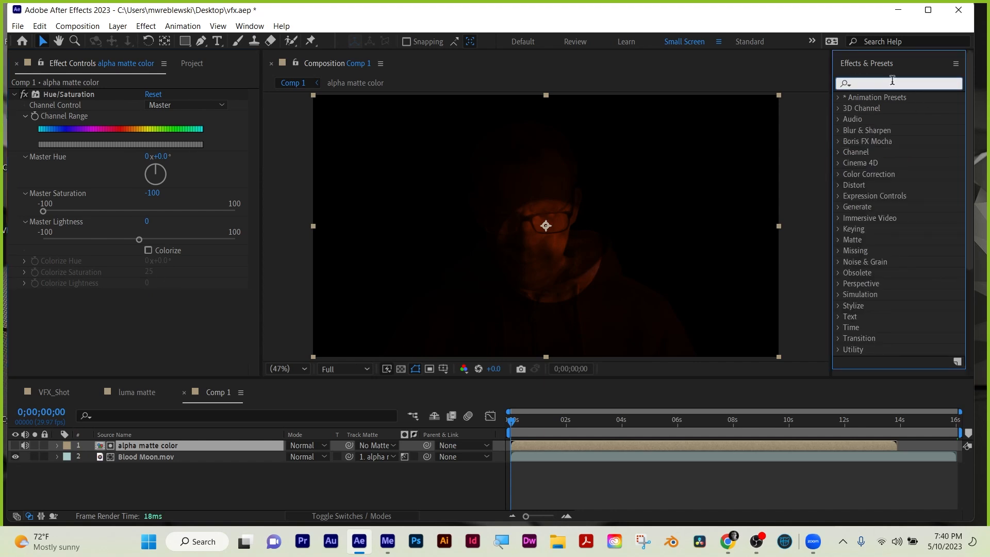
text(curves)
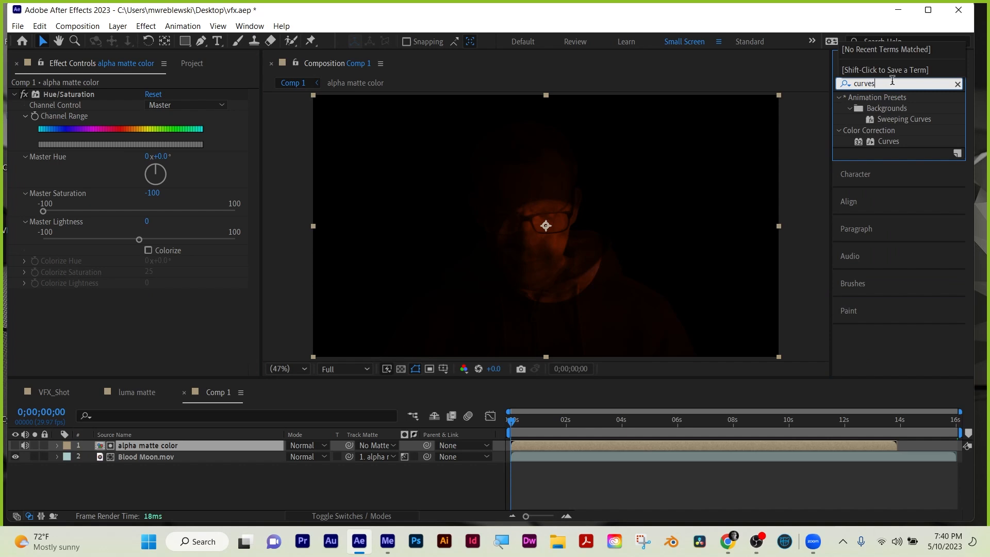
drag(888, 141, 620, 441)
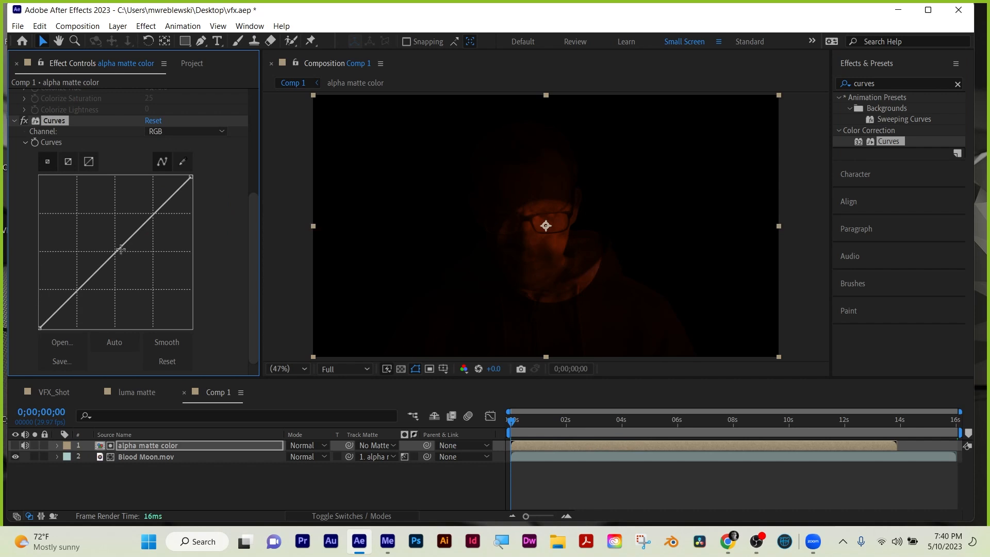
drag(115, 254, 88, 232)
drag(191, 178, 123, 168)
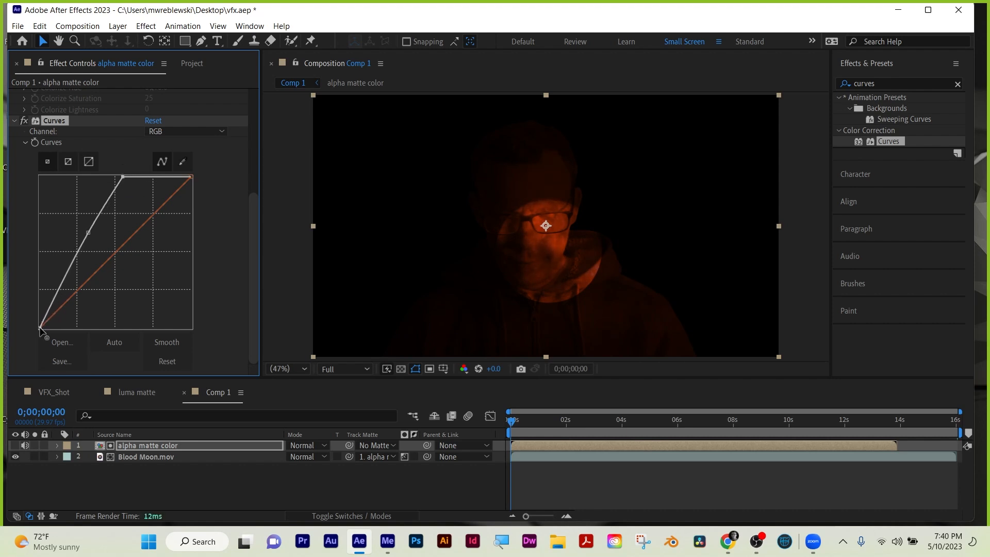
mouse_move(41, 330)
mouse_down()
mouse_move(40, 309)
mouse_move(58, 329)
mouse_move(42, 327)
mouse_up()
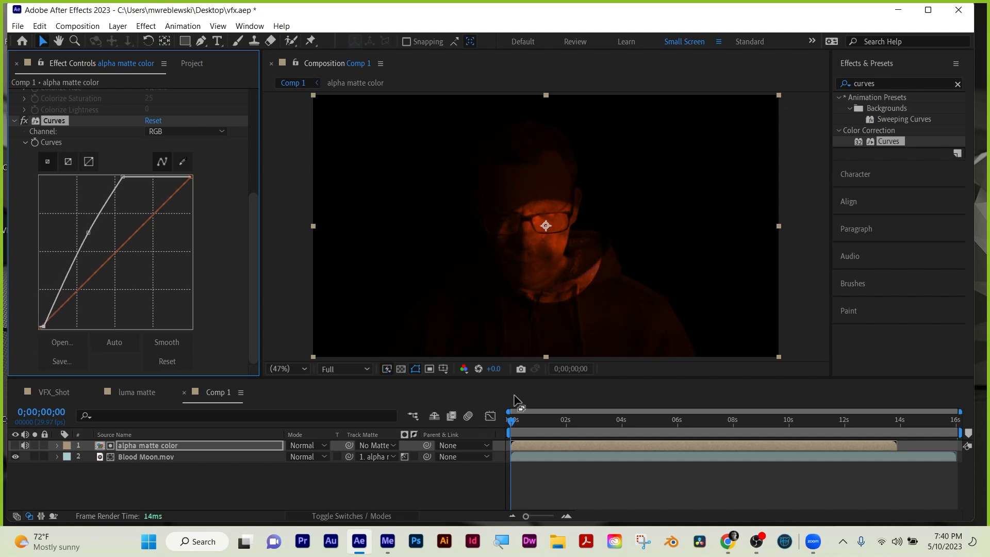
click(558, 466)
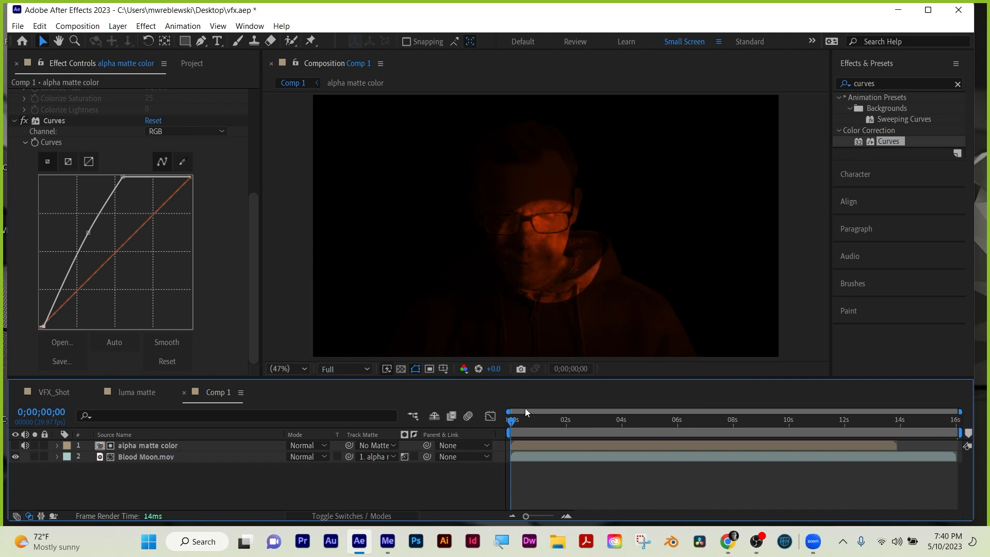
At 0;00;10;22, scale Blood Moon.mov to 152% and position it at 941.0, 314.0 over the actor's face
drag(531, 419, 809, 422)
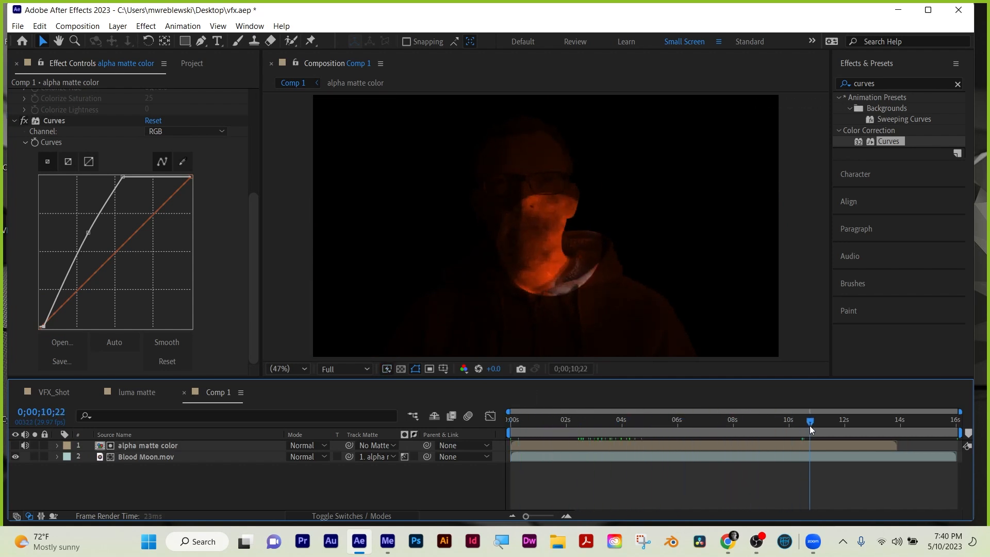
click(133, 457)
key(s)
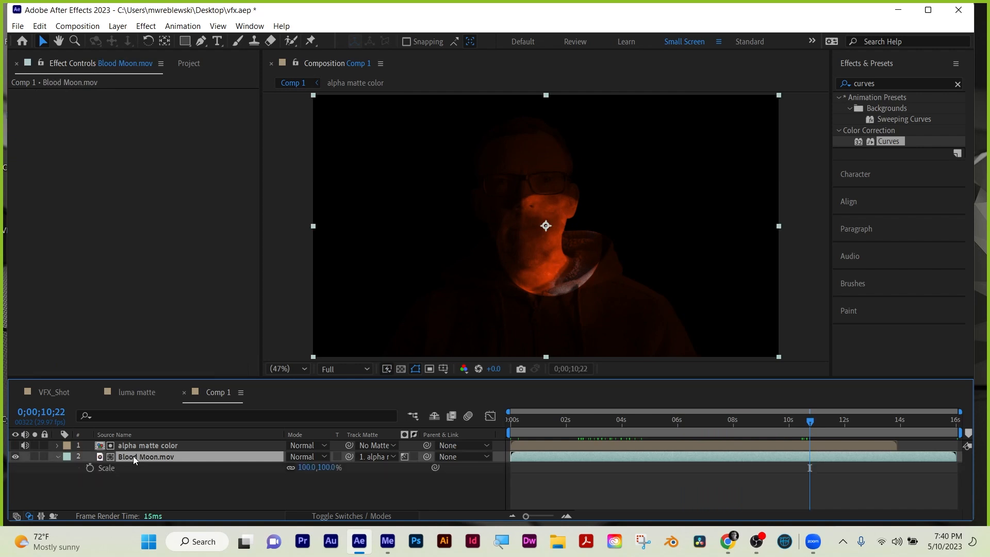
drag(315, 467, 342, 466)
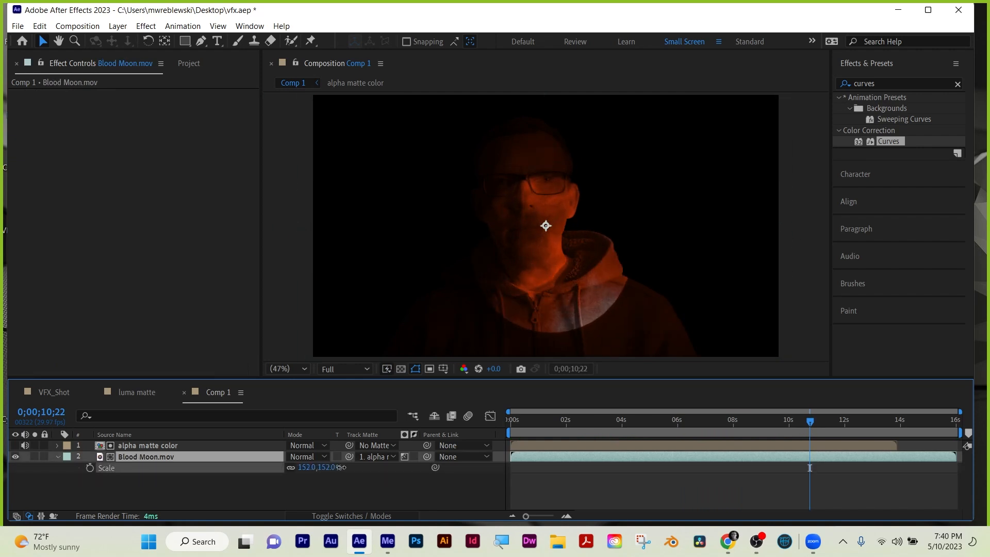
key(p)
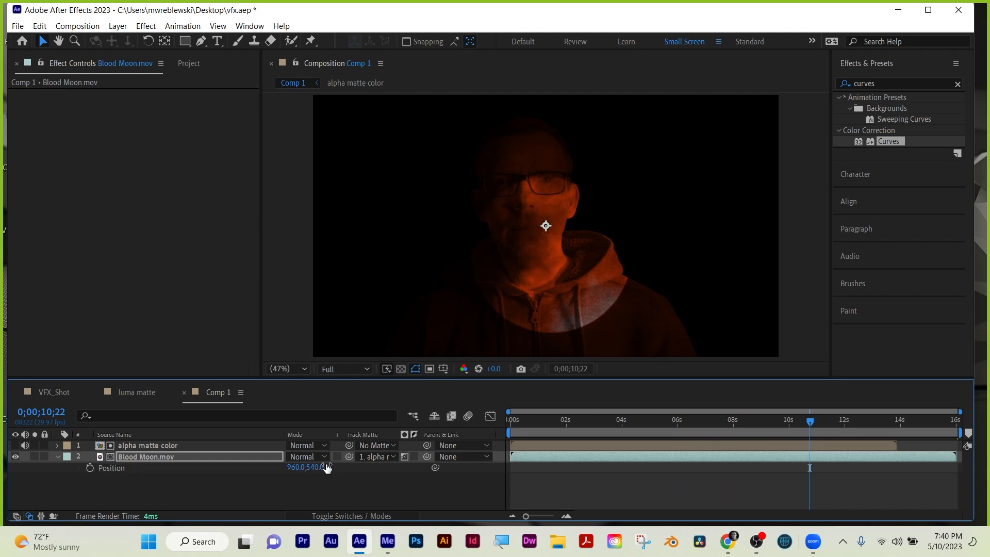
drag(325, 466, 198, 445)
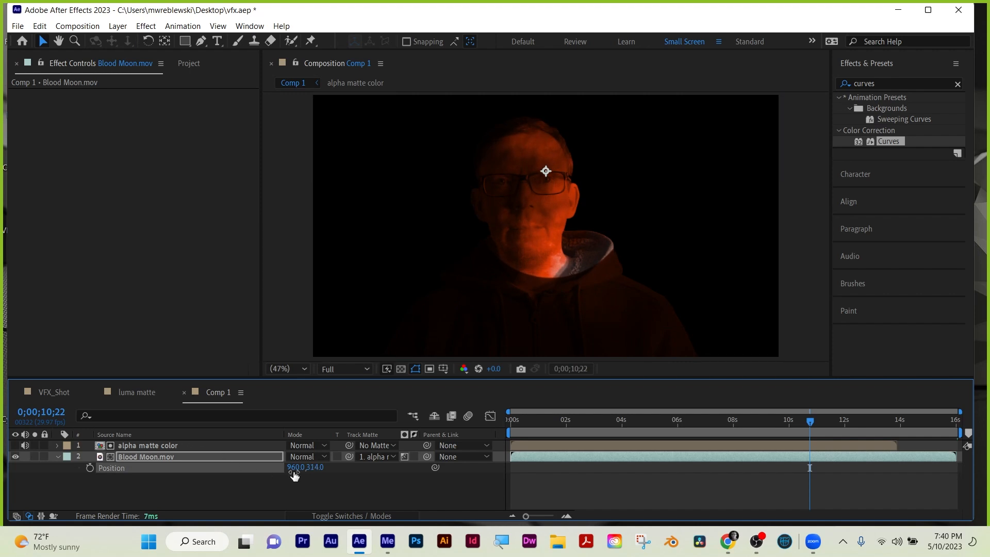
mouse_move(293, 467)
mouse_down()
mouse_move(273, 465)
mouse_move(308, 462)
mouse_move(276, 461)
mouse_up()
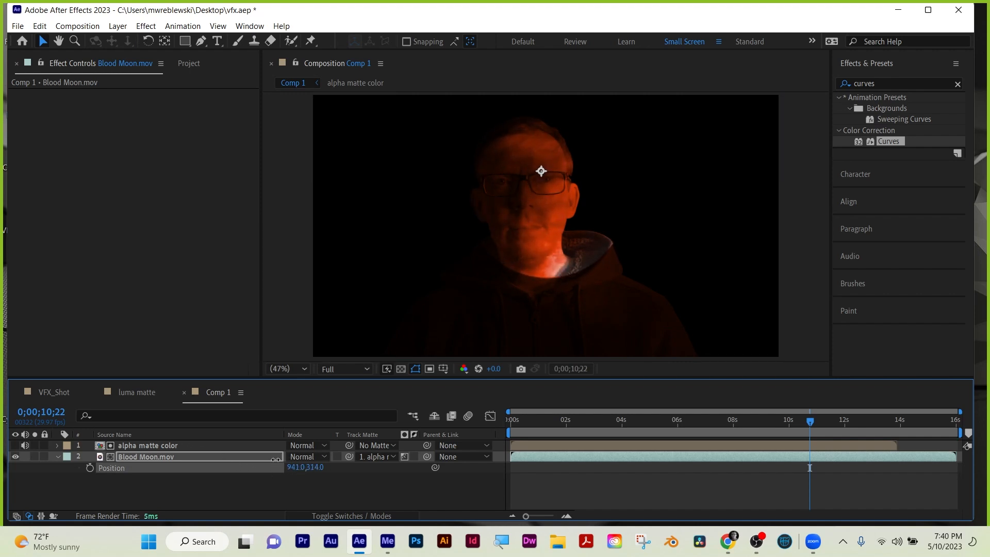
click(592, 476)
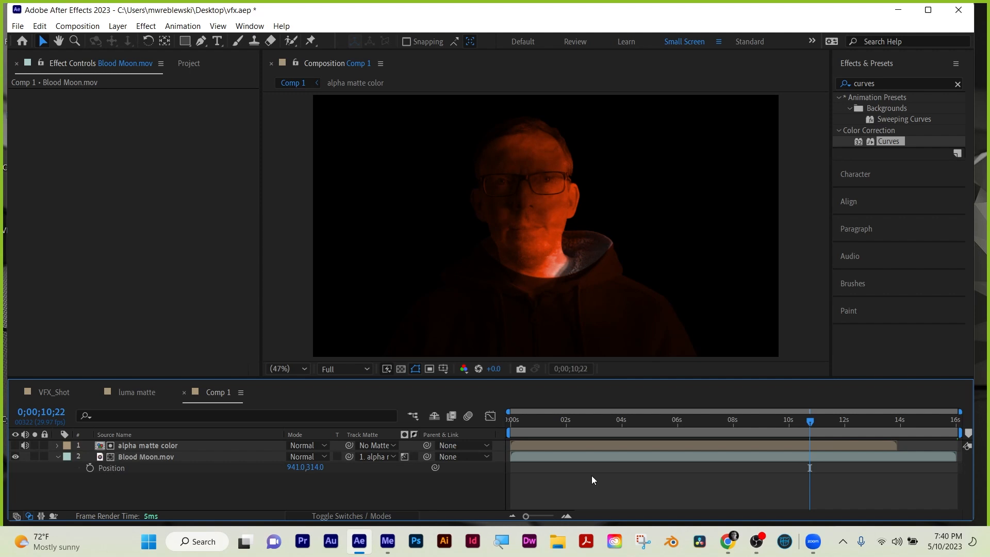
Review the Comp 1 composite at 0;00;09;03, examining the actor's face up close and at 50% magnification
drag(615, 422, 764, 420)
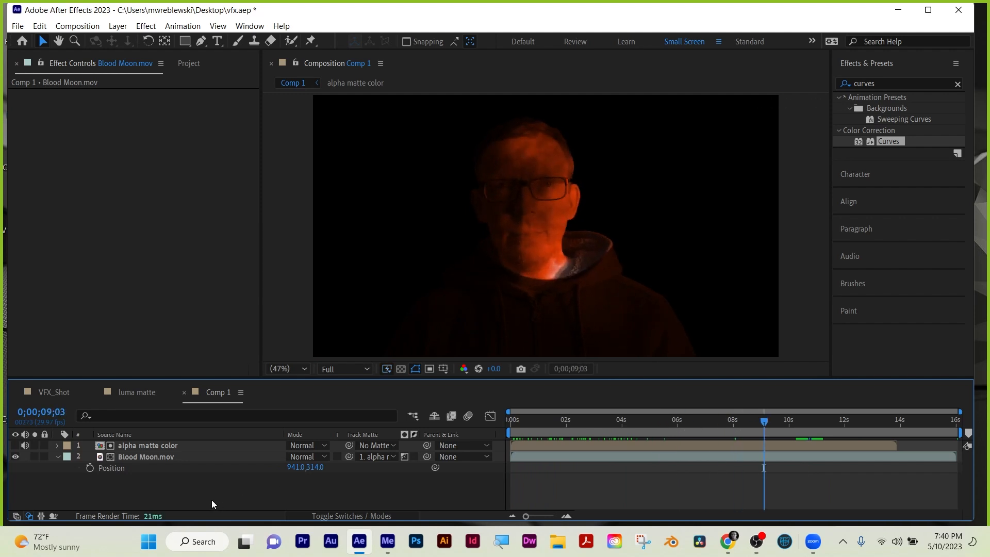
click(148, 447)
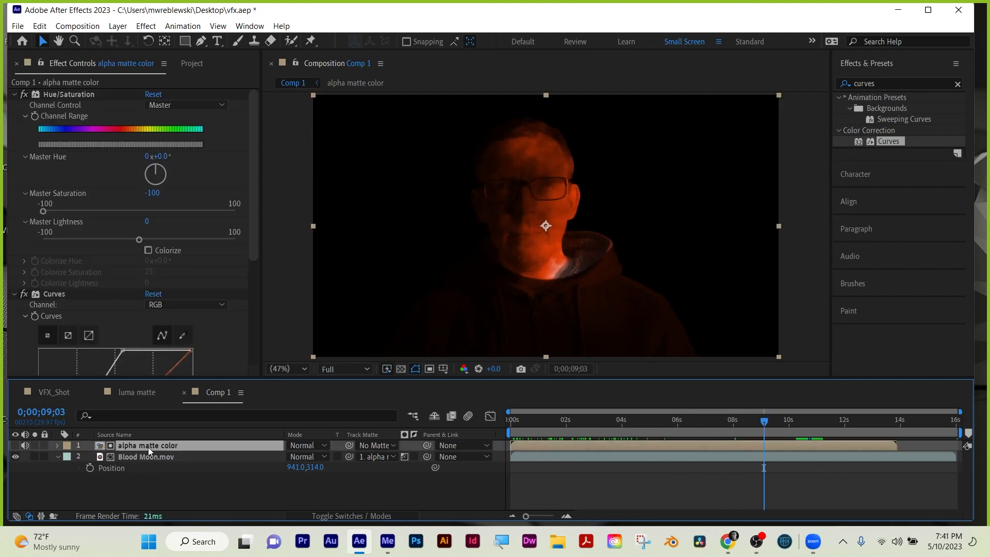
click(136, 479)
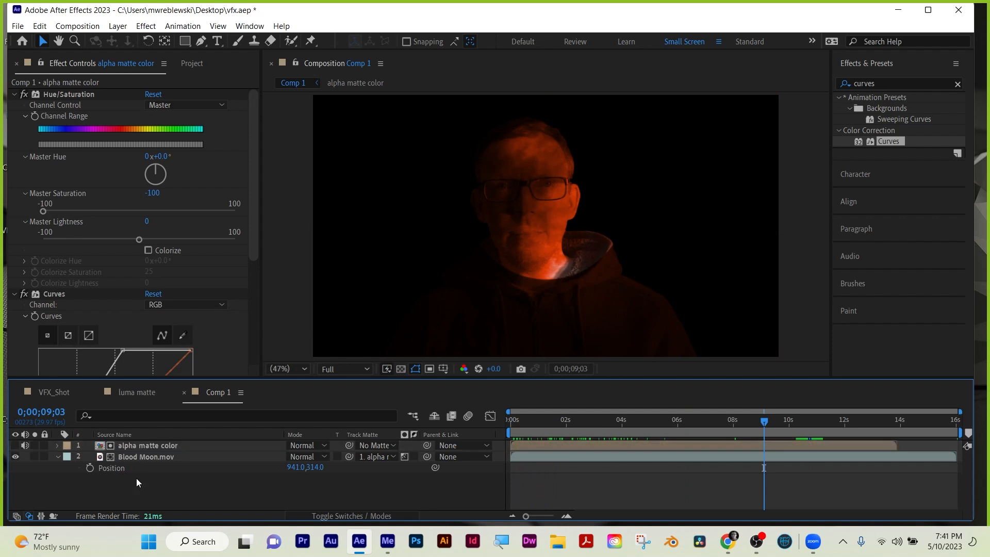
key(slash)
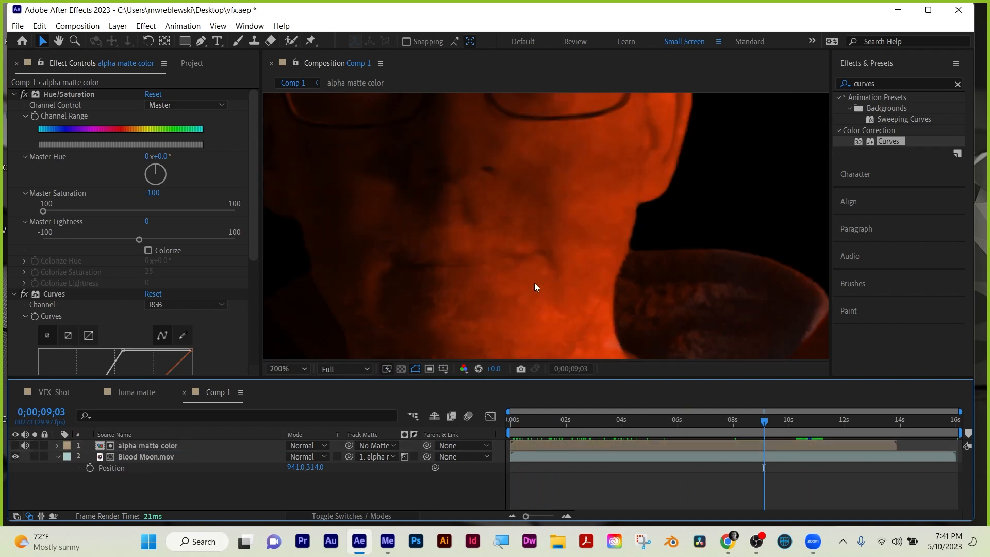
scroll(519, 212, down, 2)
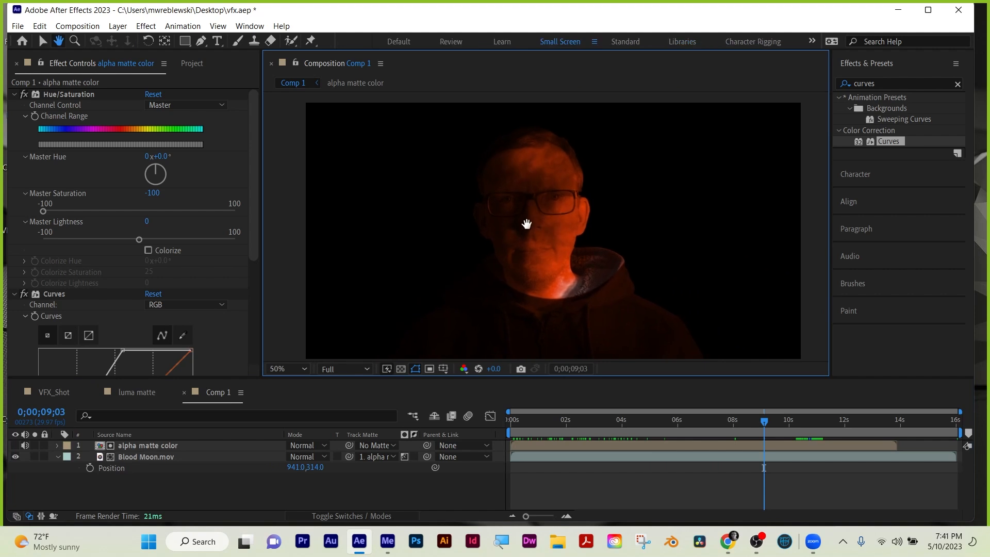
Add the alpha matte color composition to Comp 1 as the topmost layer
click(257, 502)
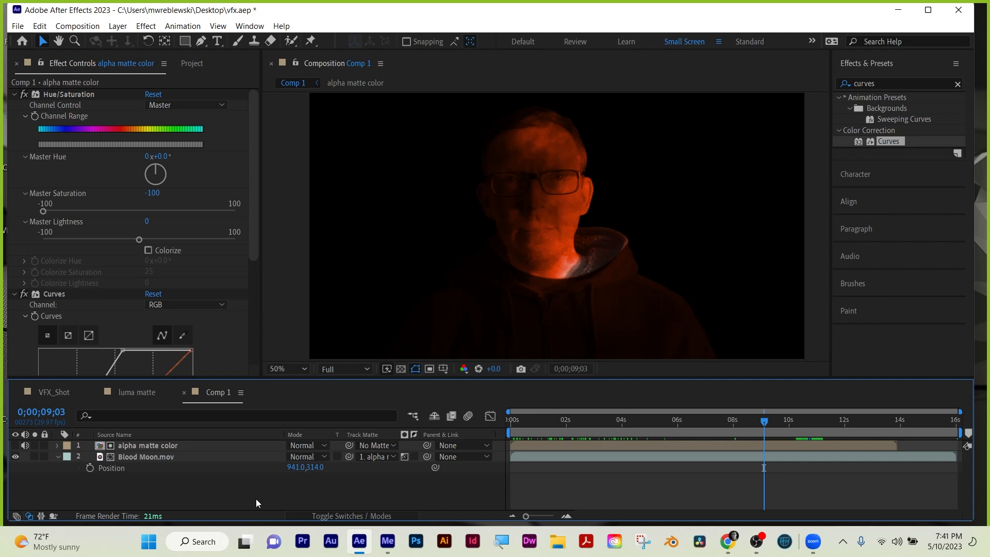
click(193, 64)
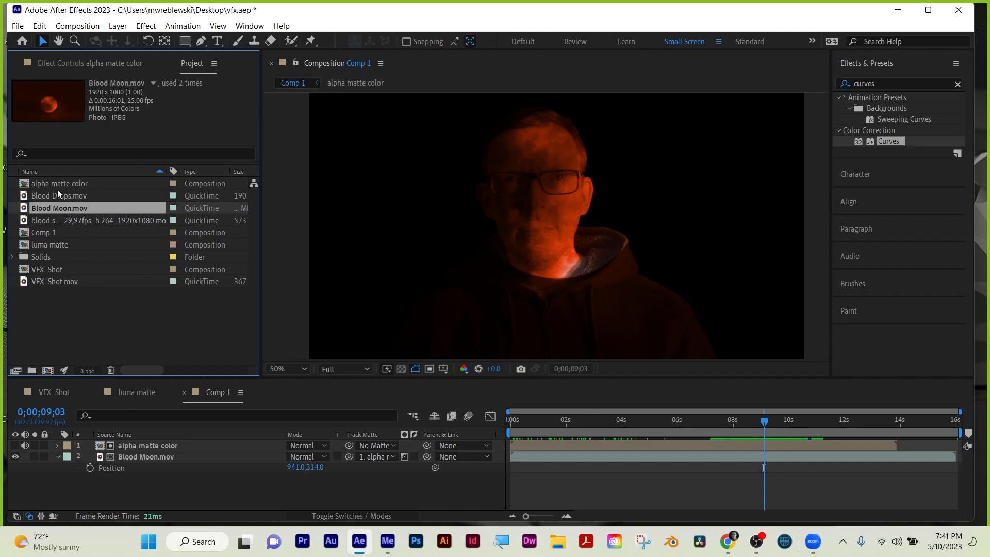
drag(59, 184, 125, 443)
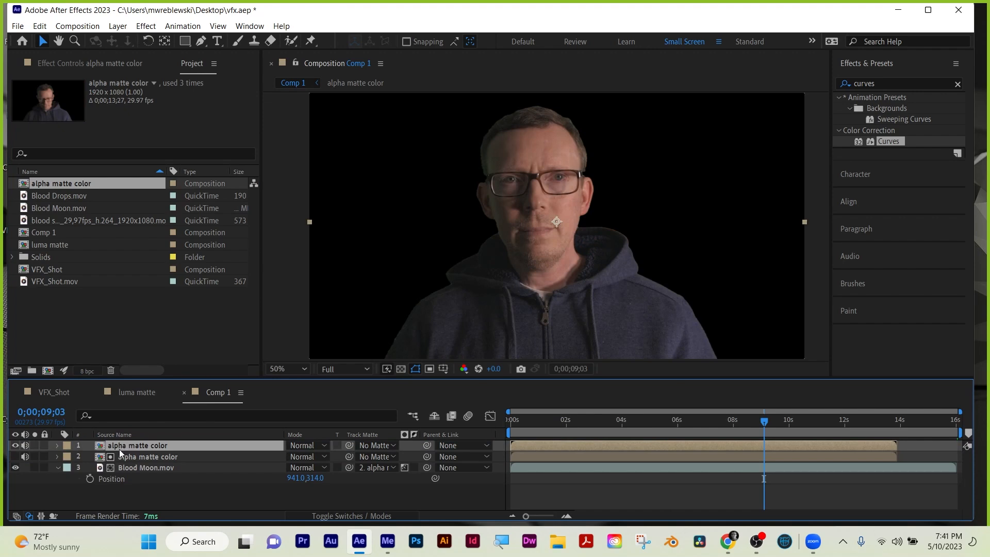
Pre-compose the effected alpha matte color layer and Blood Moon.mov as "luma matte precomp", moving all attributes into the new composition
click(136, 457)
ctrl+click(140, 469)
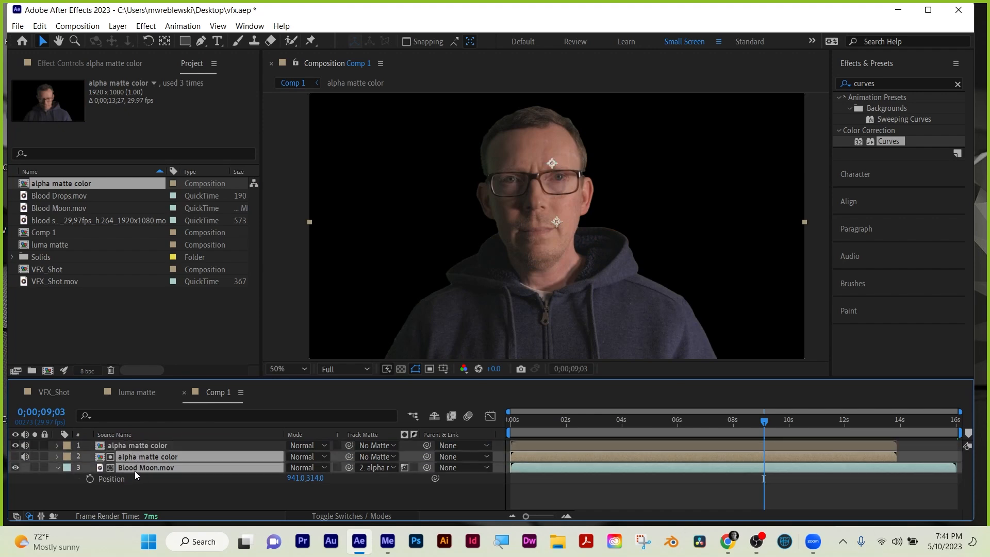
right_click(135, 469)
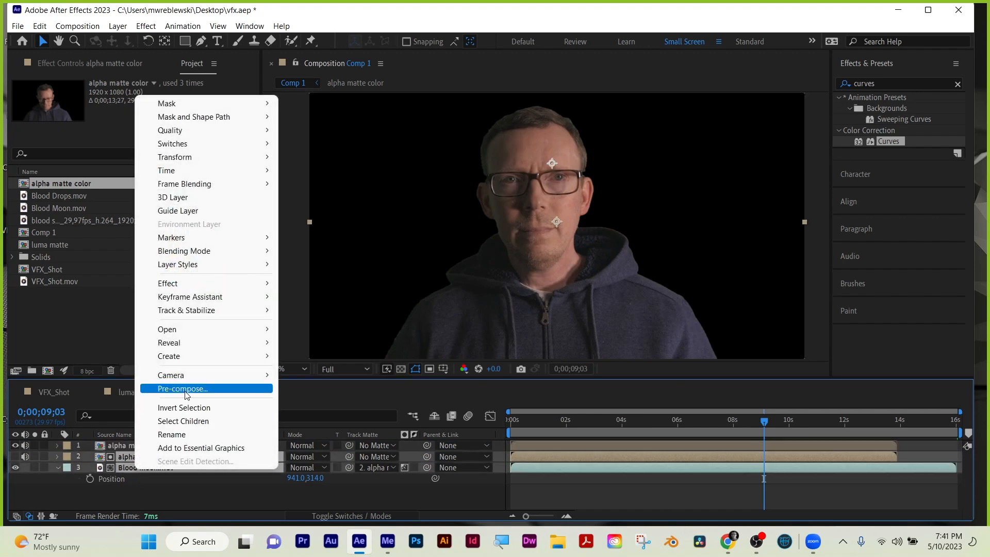
click(185, 389)
text(lua)
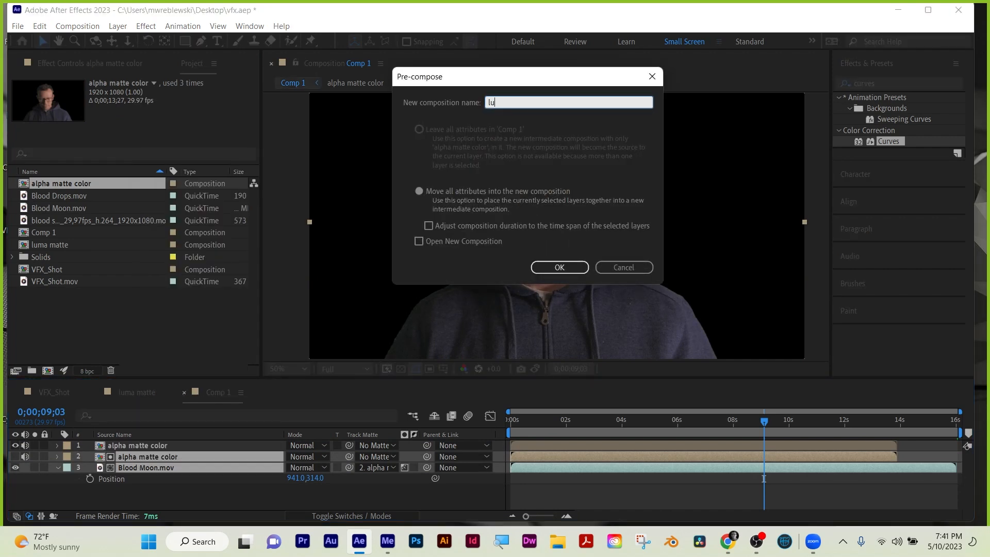
key(BackSpace)
key(BackSpace)
text(uma matte p)
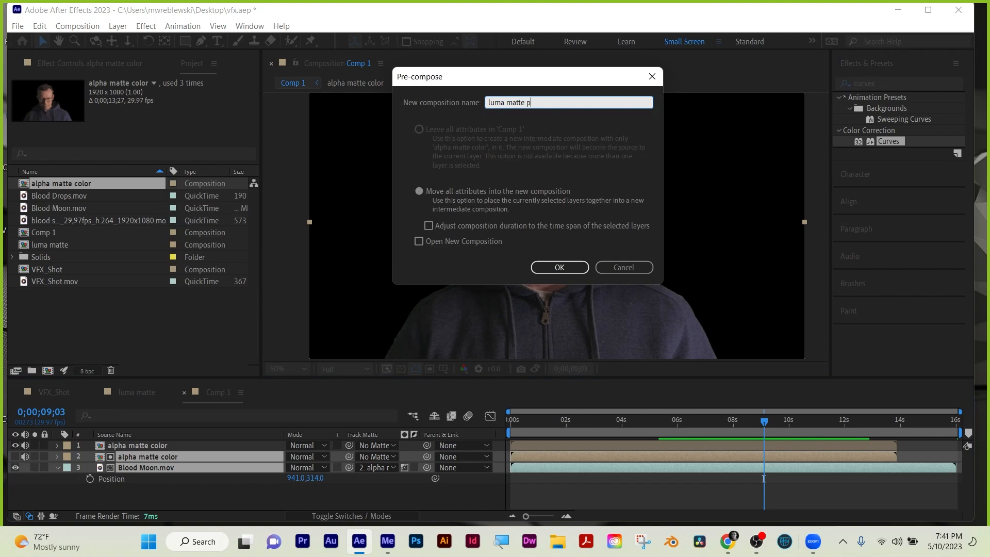
text(recomp)
click(418, 191)
click(559, 267)
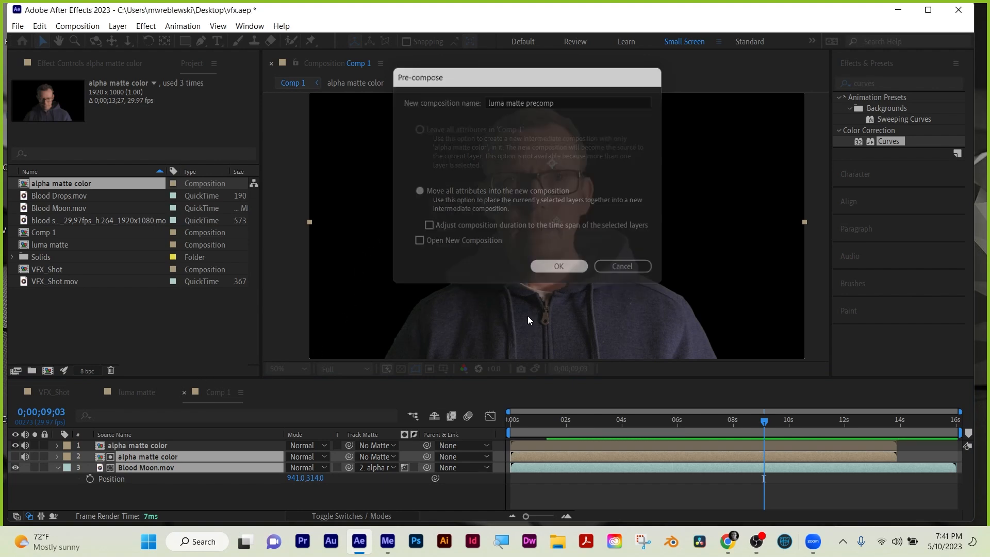
Set the alpha matte color layer as the track matte for luma matte precomp
click(146, 444)
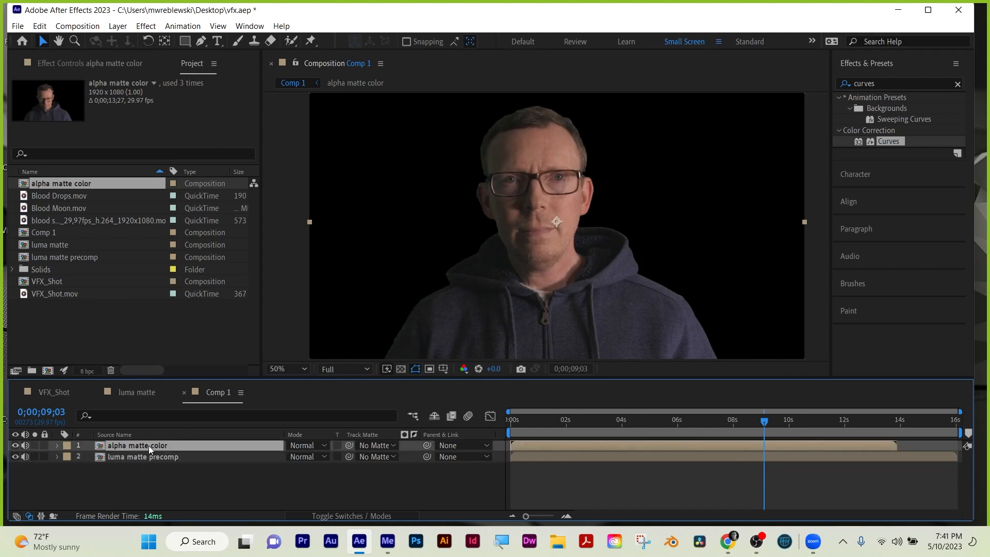
click(379, 456)
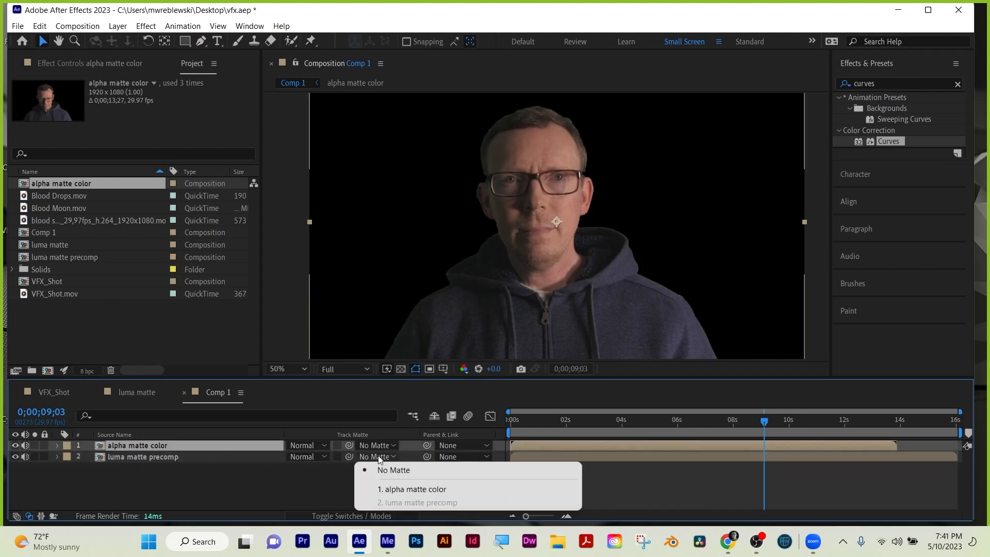
click(392, 489)
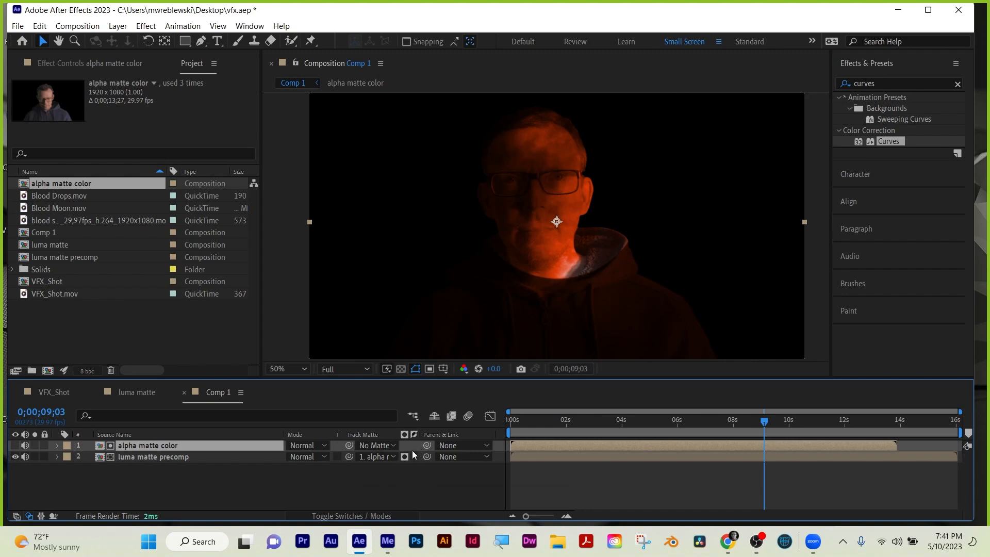
click(235, 484)
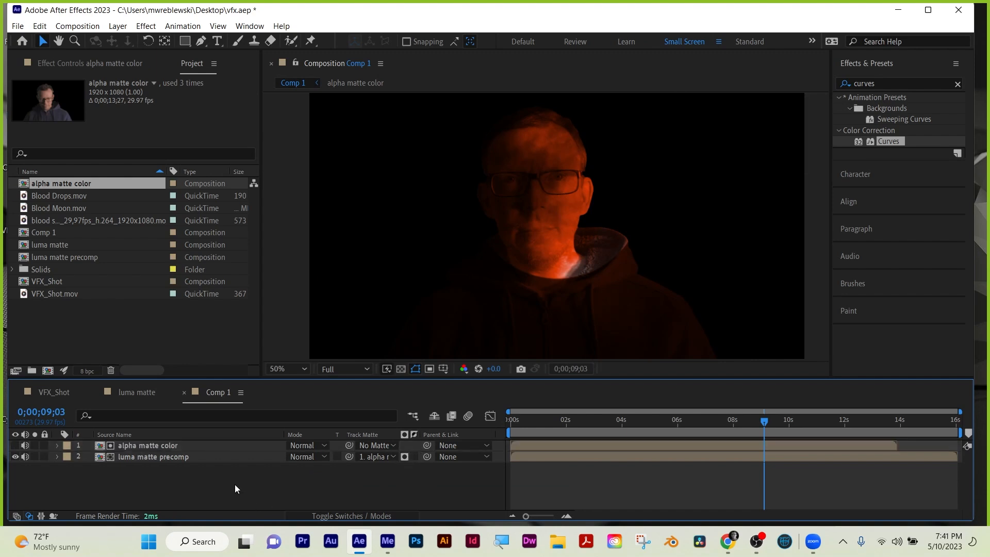
Create a 1920 x 1080 px pale red solid in Comp 1 and place it beneath all other layers
click(118, 26)
mouse_move(138, 37)
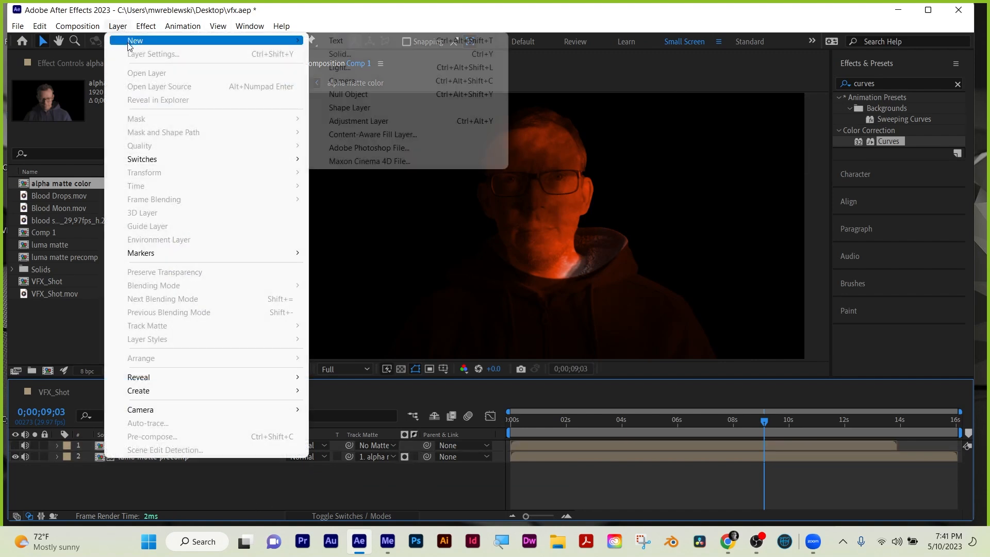
click(382, 54)
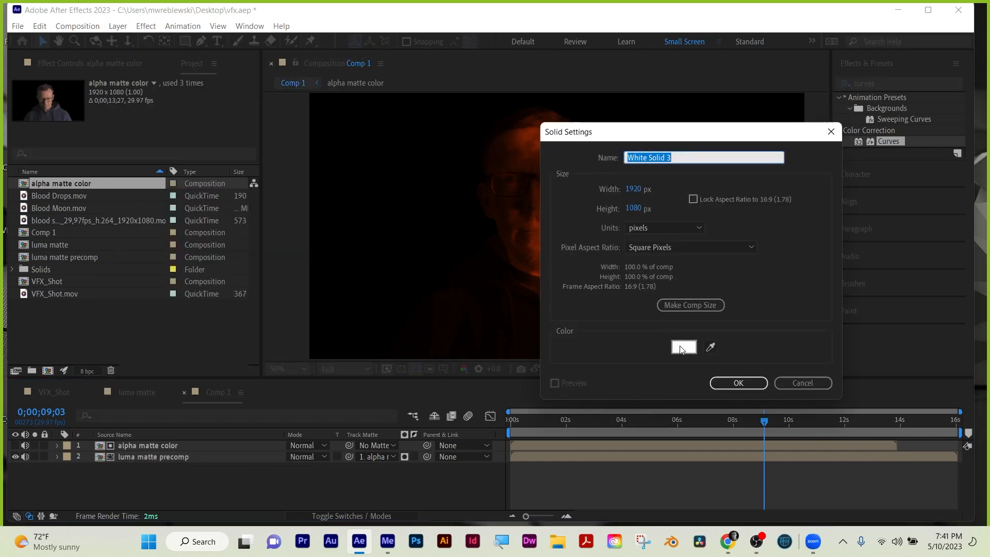
click(680, 340)
drag(686, 336, 667, 330)
click(917, 320)
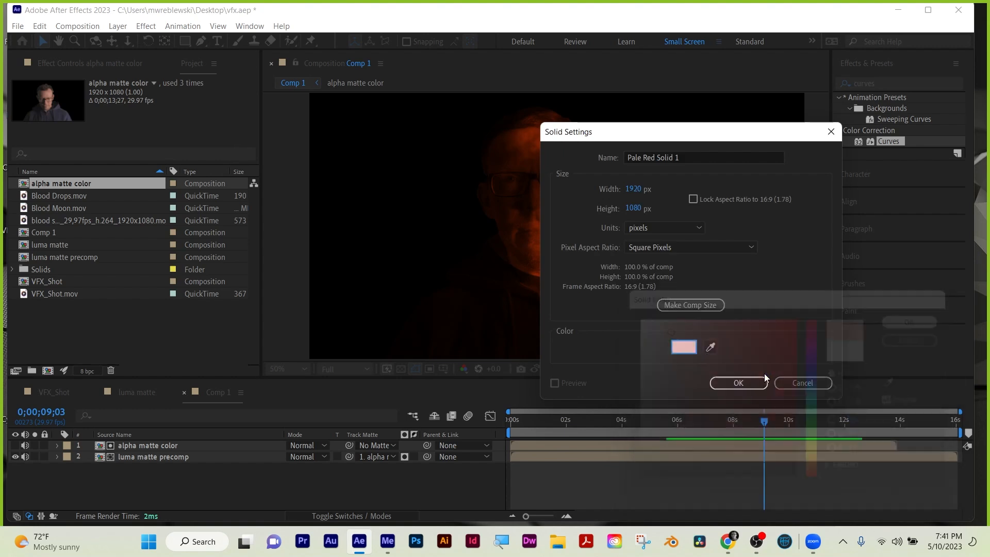
click(734, 386)
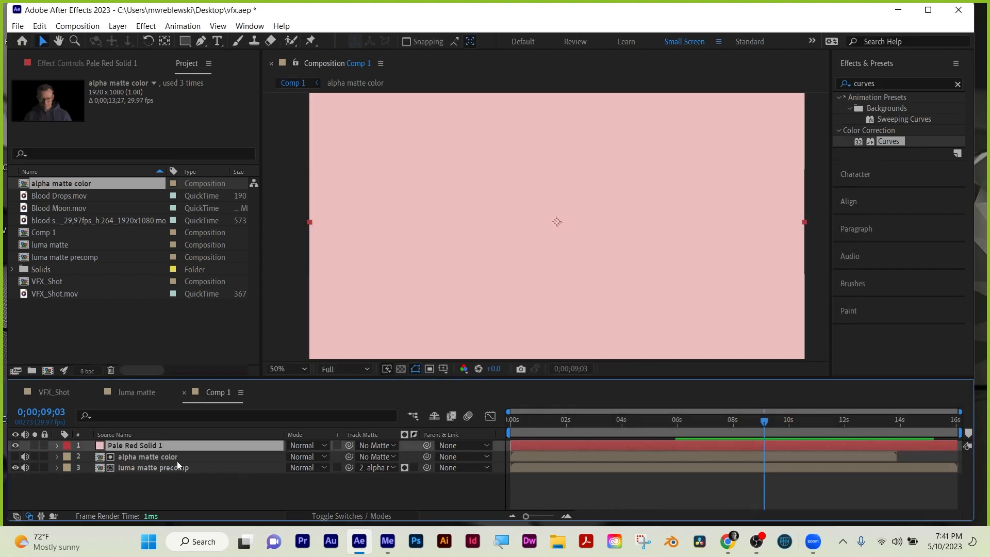
drag(156, 444, 153, 474)
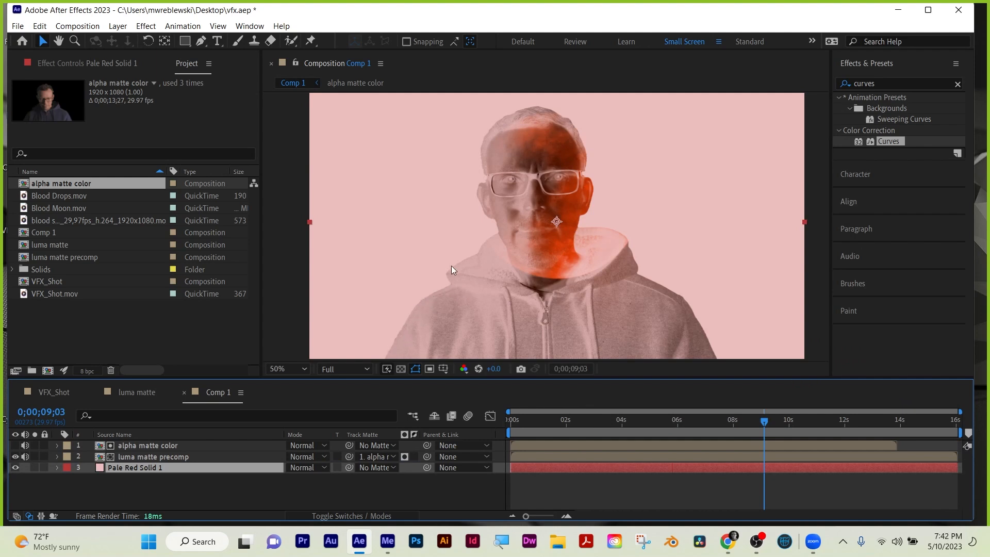
Compare the Comp 1 composite with the pale red solid hidden and shown, checking it against the transparency grid
click(164, 445)
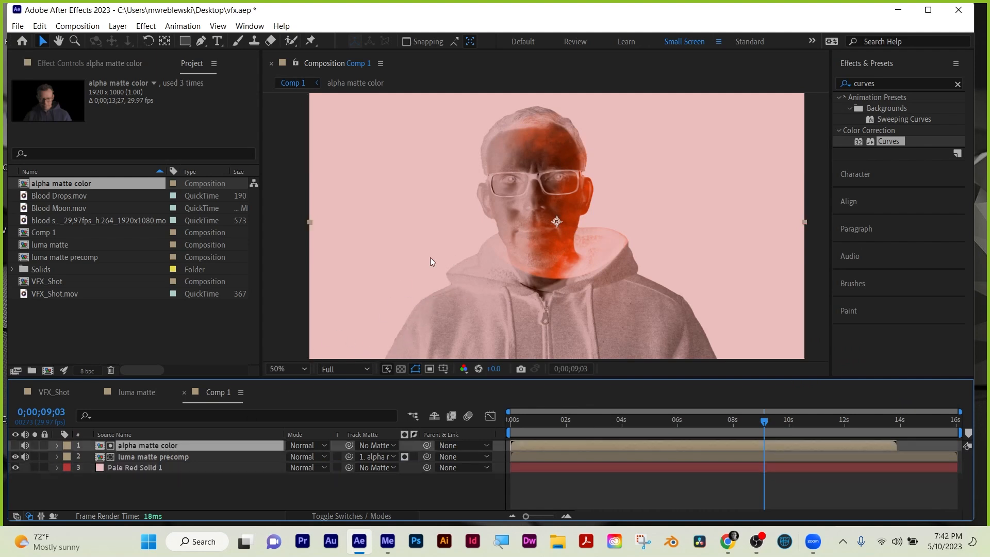
click(15, 467)
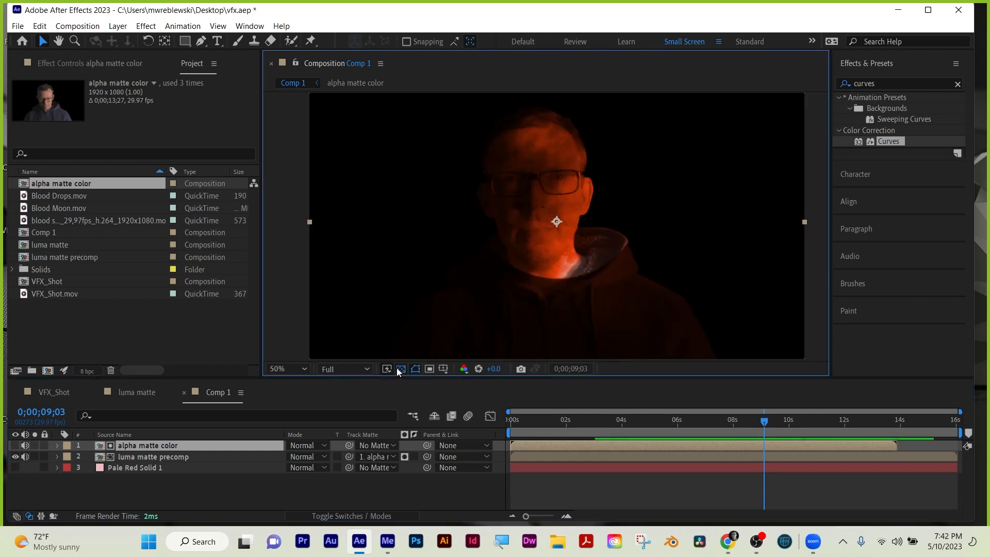
click(398, 368)
click(398, 368)
click(15, 467)
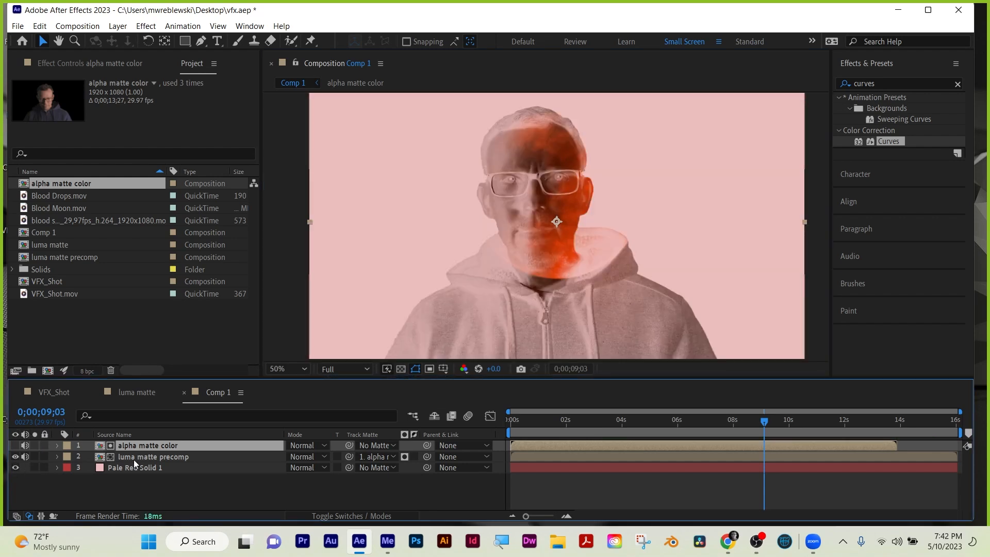
click(274, 487)
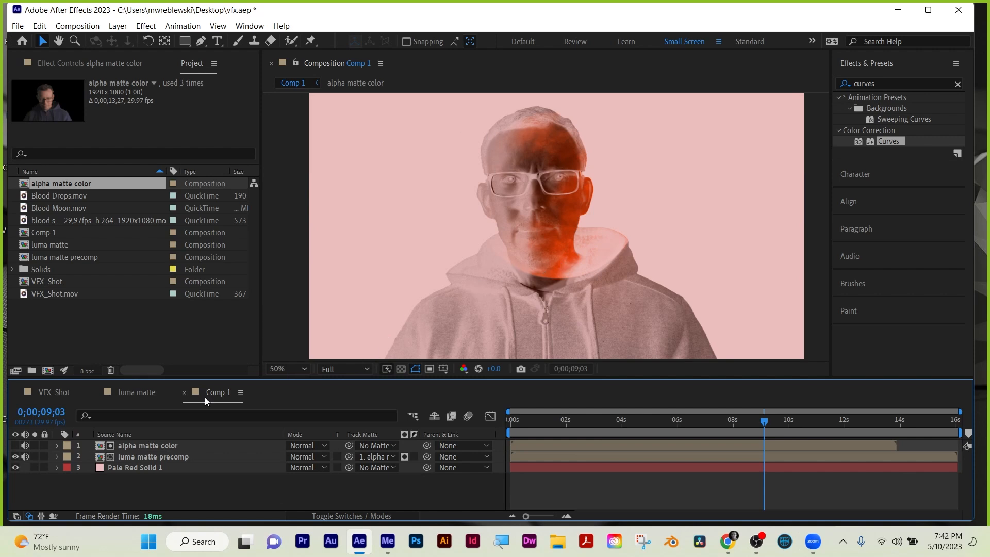
Clear the track matte from luma matte precomp and delete the alpha matte color layer above it in Comp 1
click(152, 445)
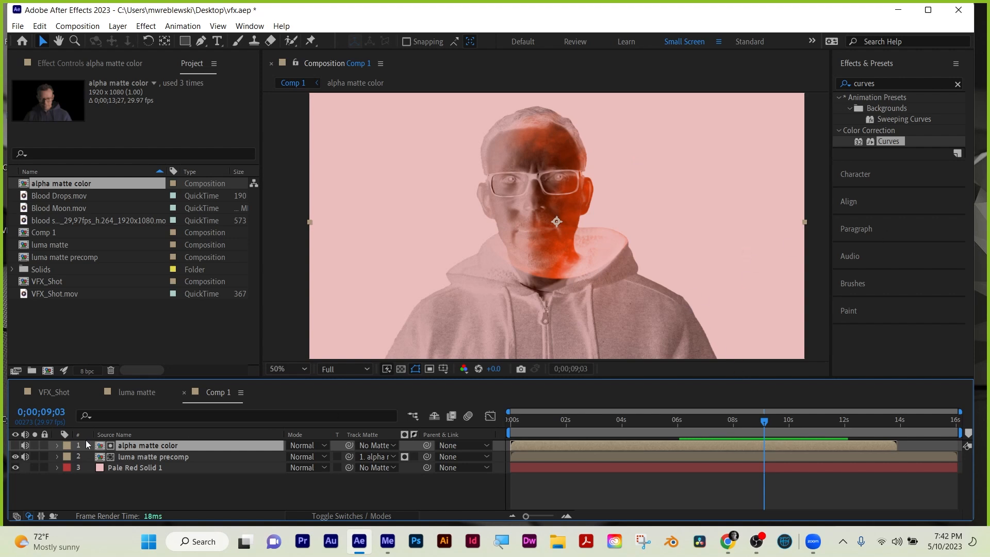
click(388, 458)
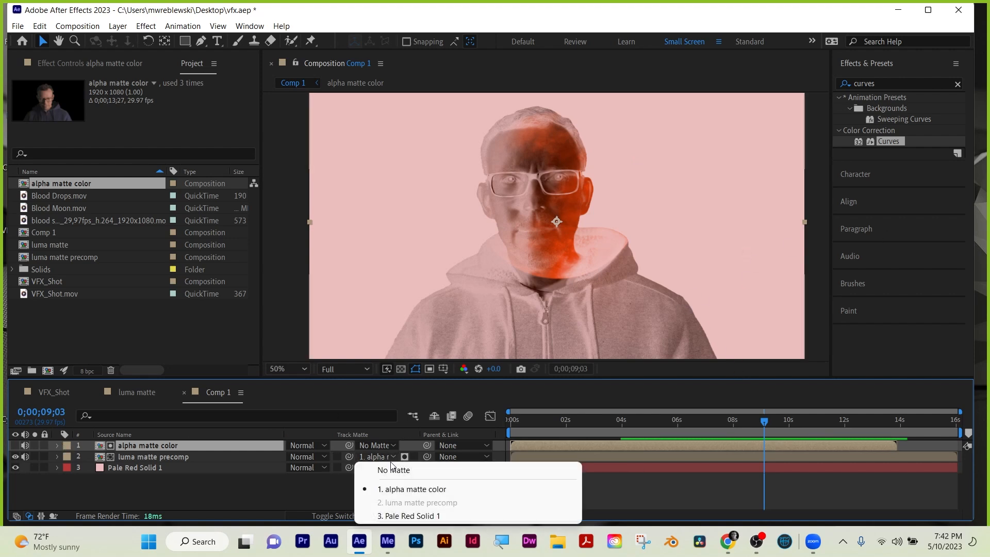
click(391, 466)
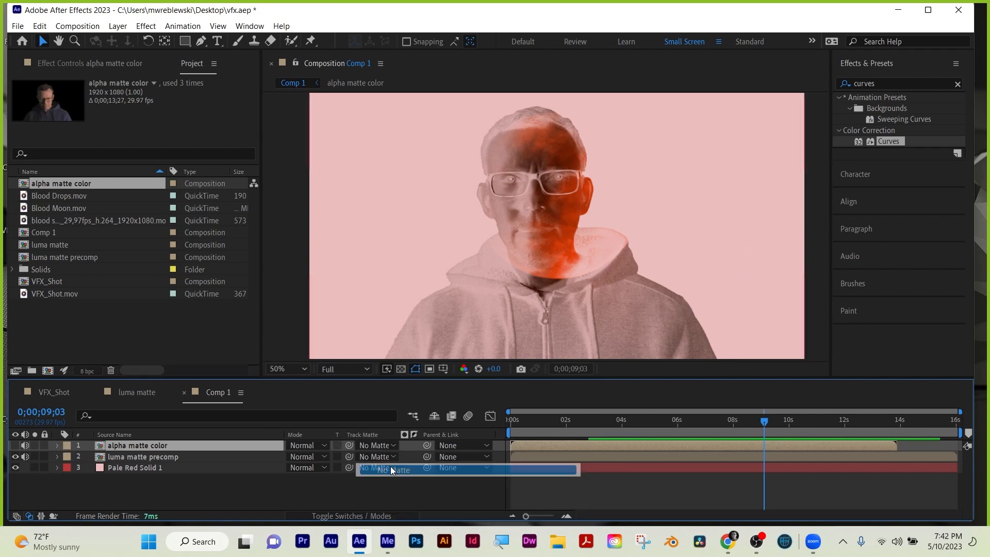
click(136, 457)
click(20, 466)
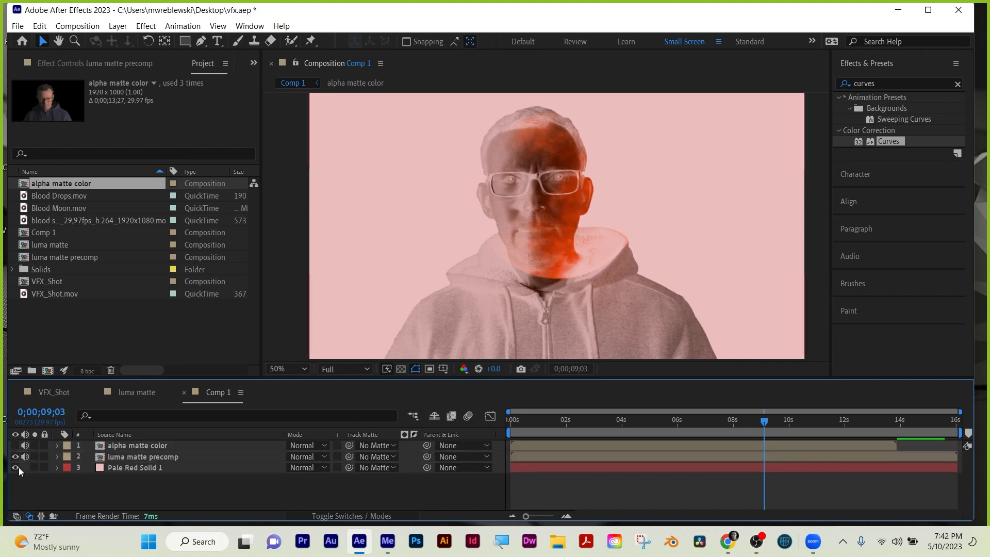
click(16, 467)
click(16, 467)
click(14, 467)
click(14, 466)
click(127, 445)
key(Delete)
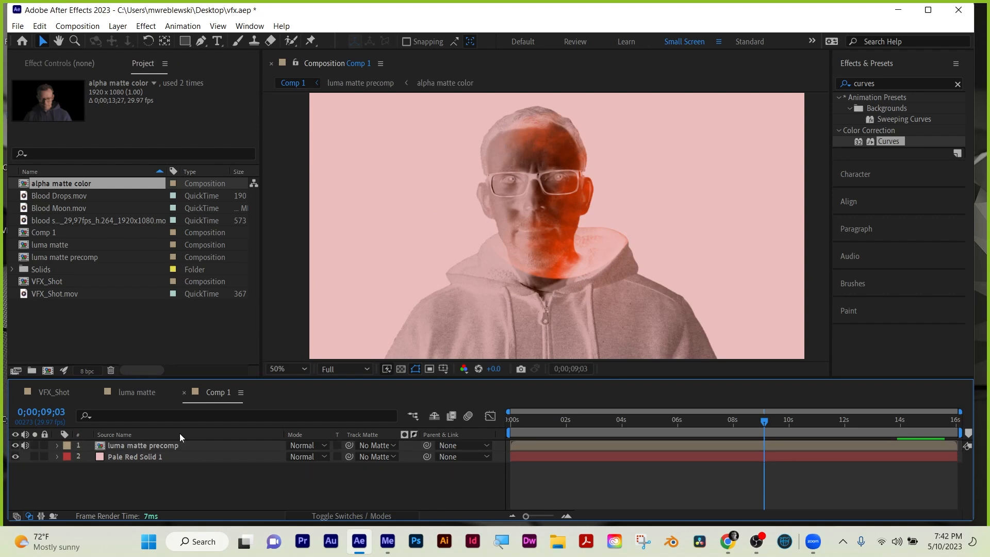
Open luma matte precomp, show its transparency grid, and examine the alpha matte color layer and its effects
double_click(130, 444)
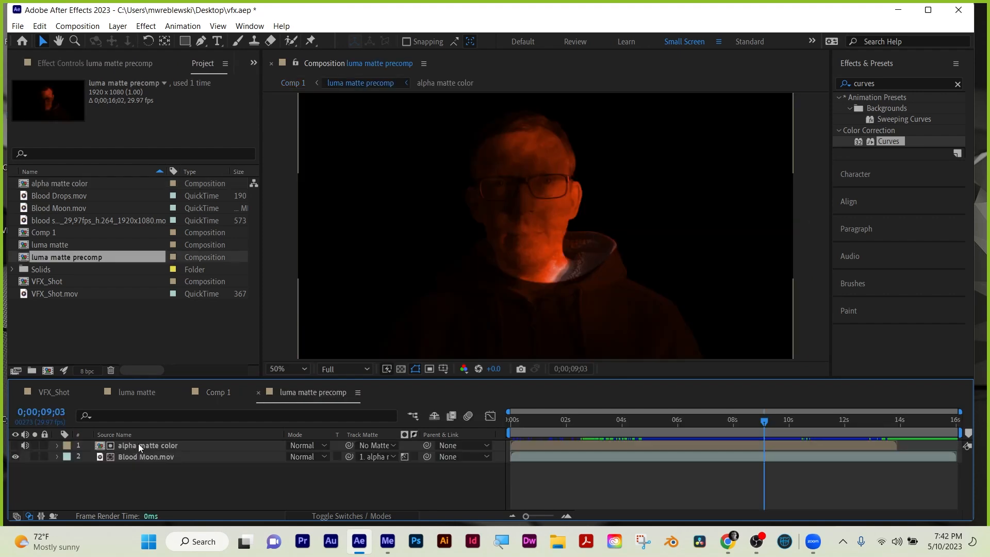
click(400, 369)
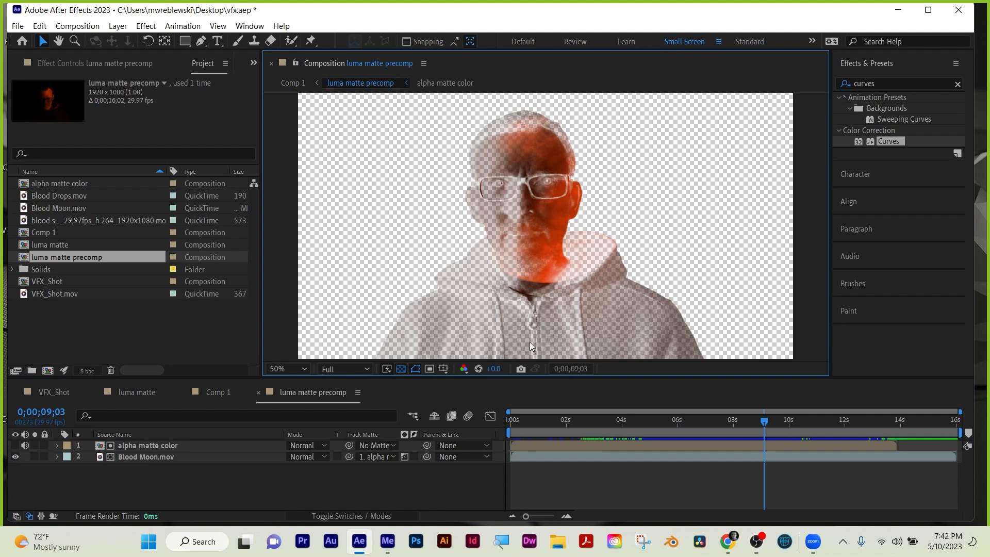
click(146, 445)
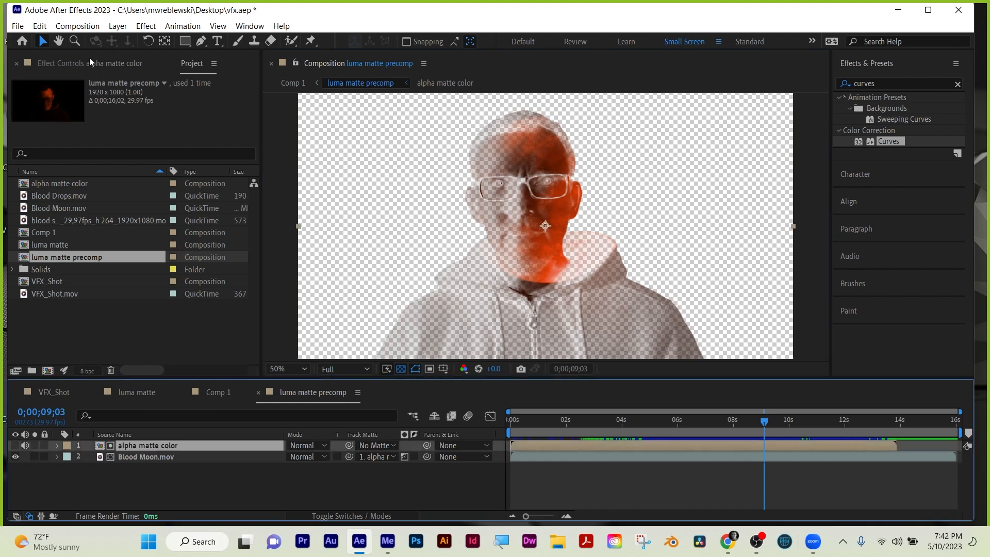
click(72, 63)
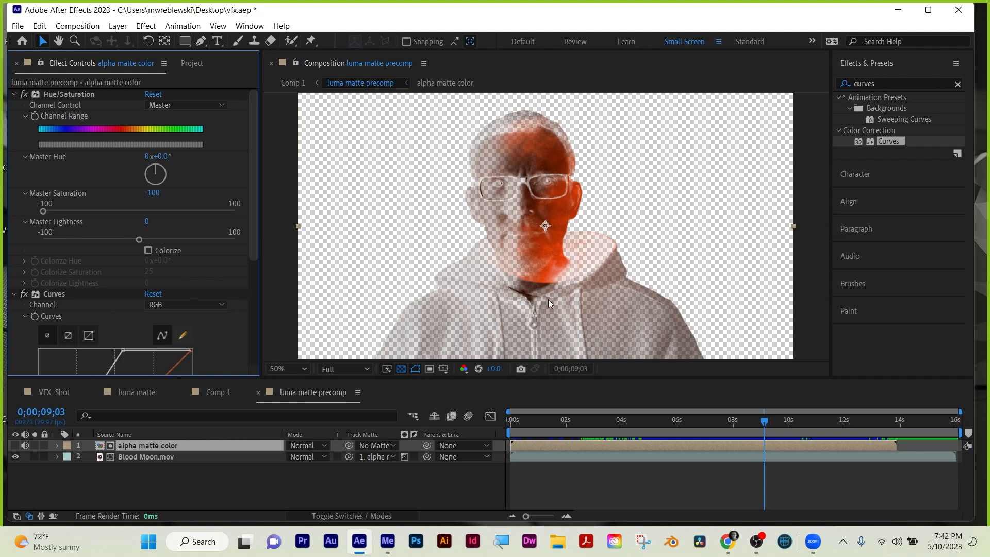
mouse_move(253, 171)
mouse_down()
mouse_move(253, 286)
mouse_move(251, 162)
mouse_up()
click(190, 64)
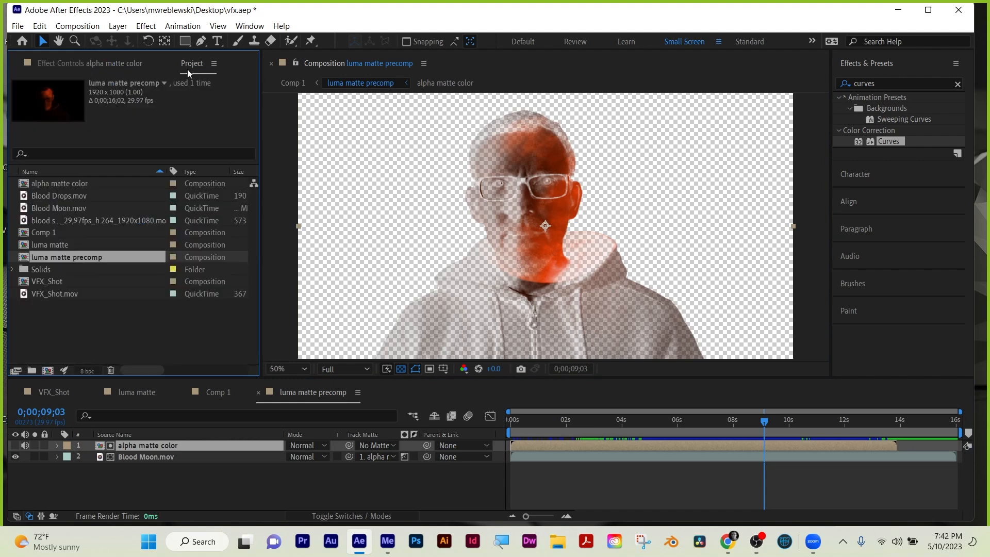
click(137, 446)
click(141, 475)
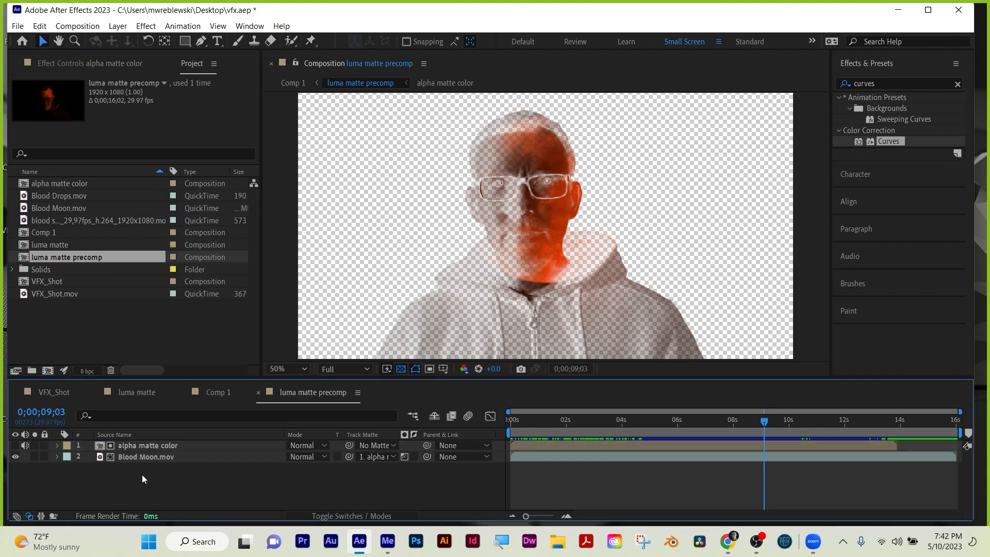
click(145, 446)
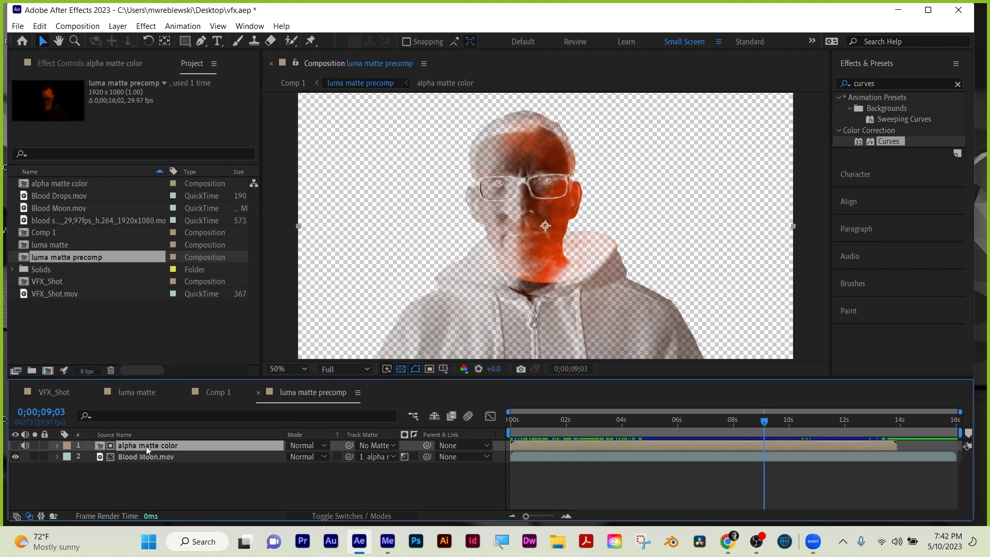
Duplicate the luma matte precomp layer three times in Comp 1
click(214, 395)
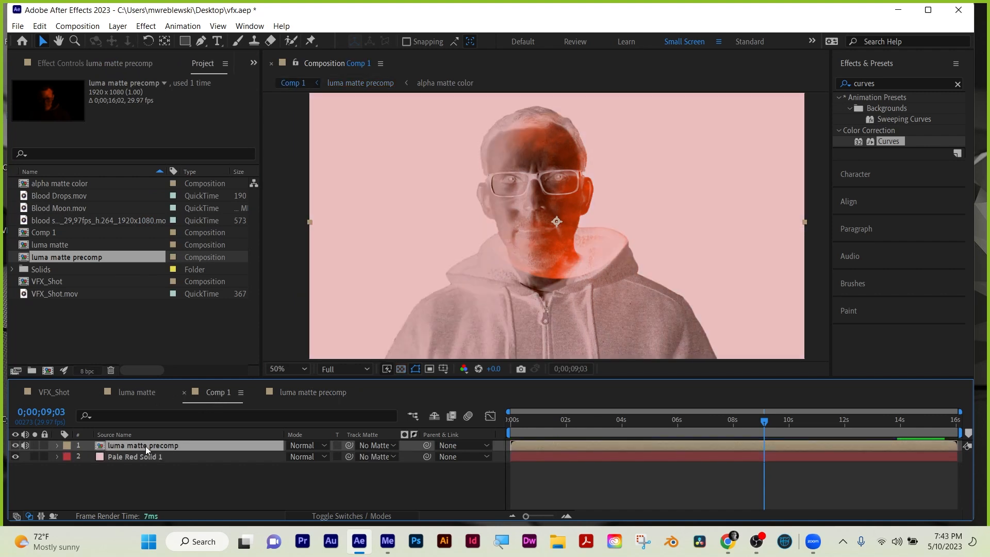
key(ctrl+d)
key(ctrl+d)
key(ctrl+d)
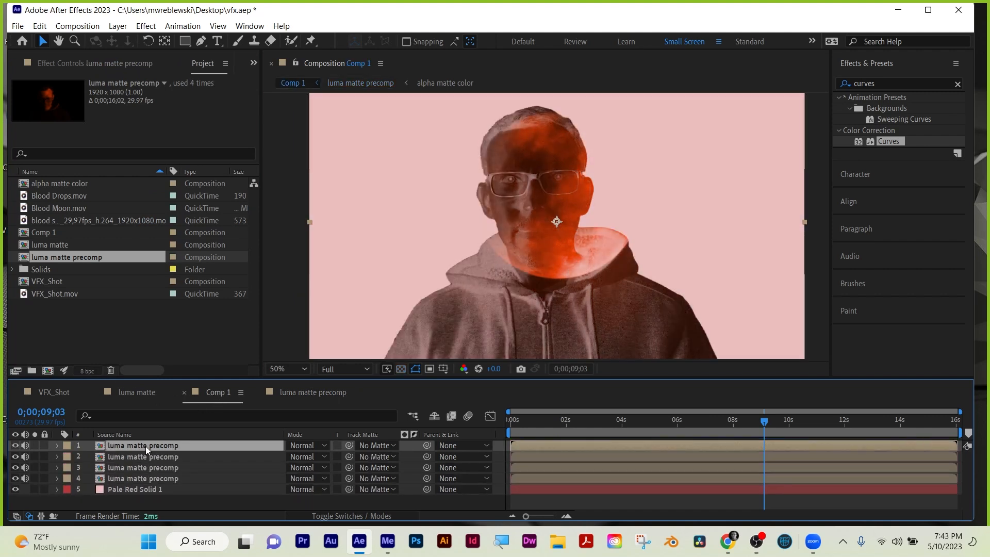
Duplicate the luma matte precomp layer two more times in Comp 1 and preview the composite from the start
key(ctrl+d)
key(ctrl+d)
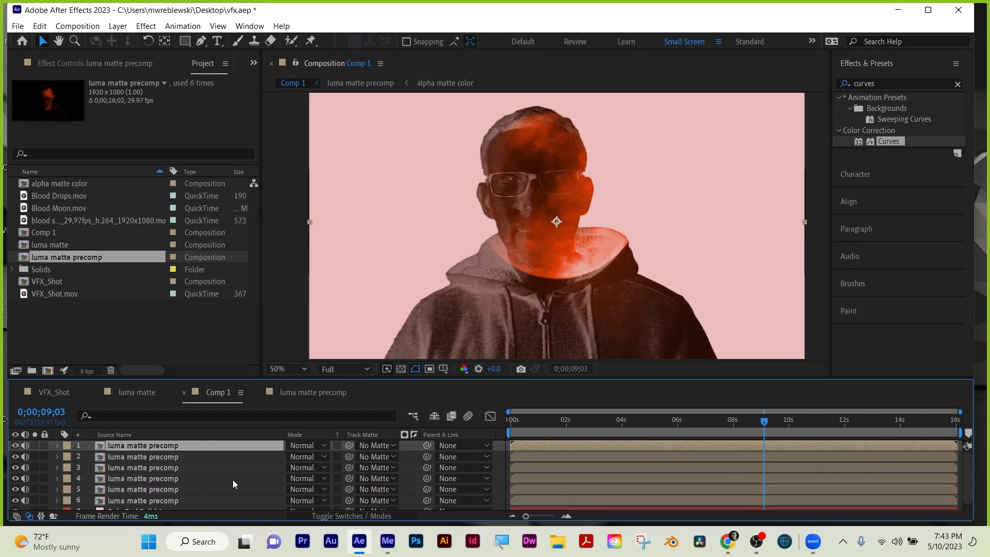
click(820, 314)
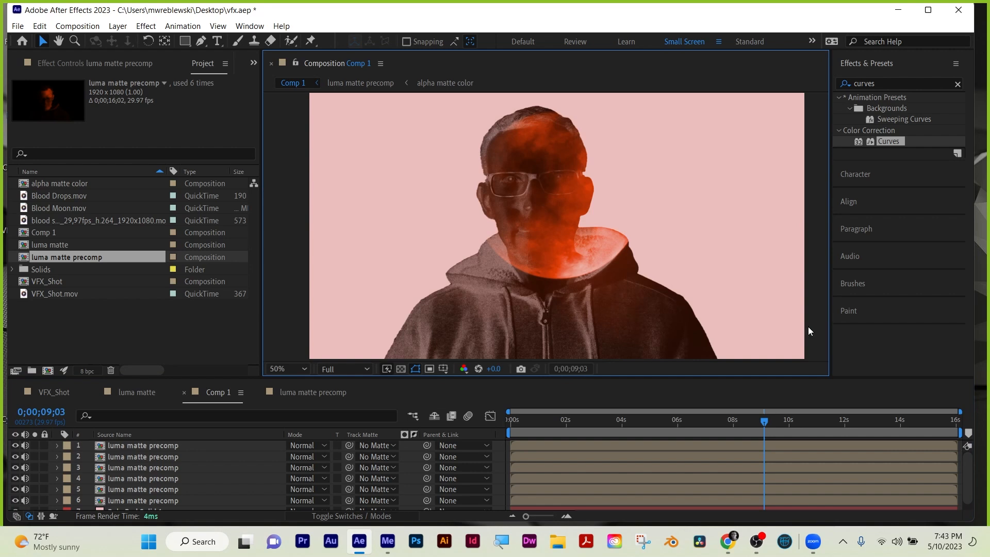
drag(753, 416, 477, 441)
key(space)
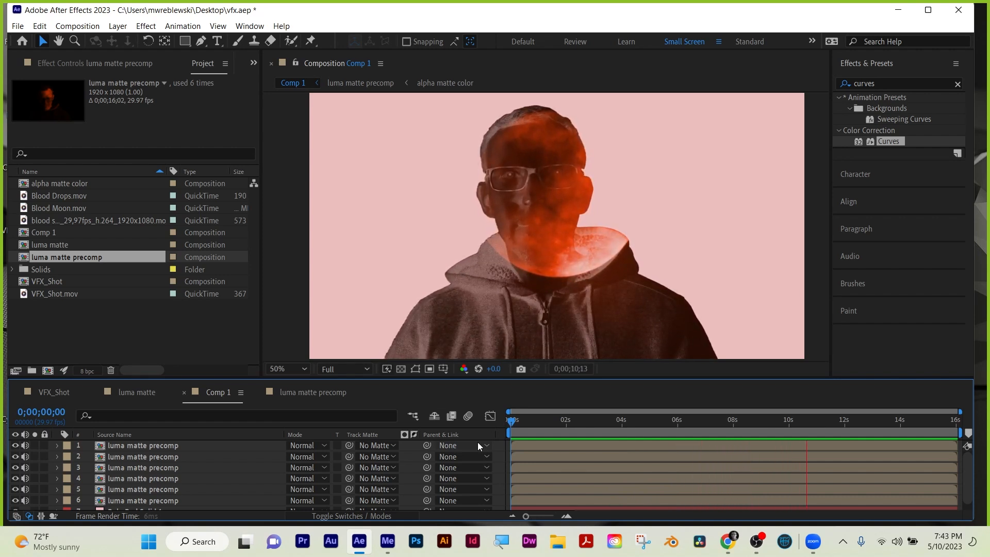
key(space)
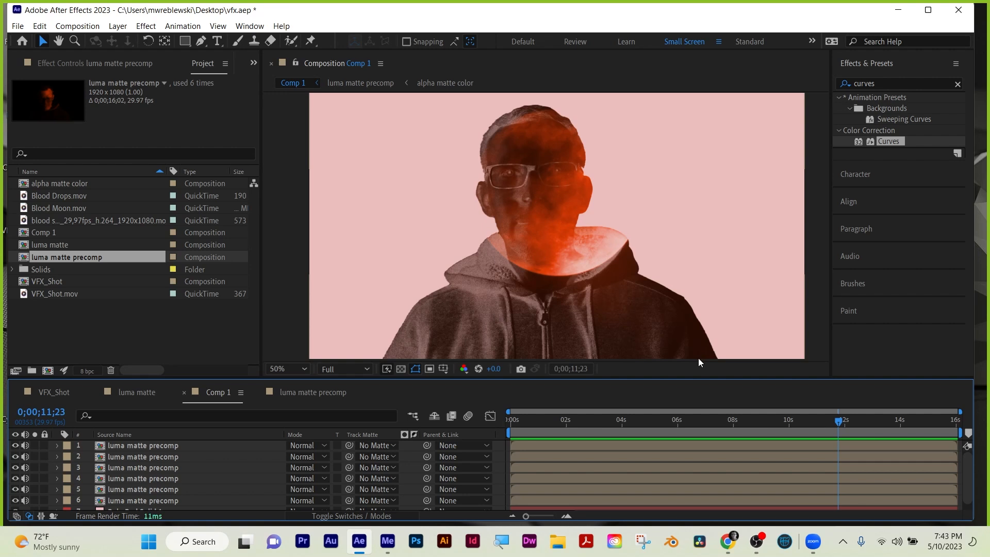
Delete the two topmost luma matte precomp copies from Comp 1
click(164, 445)
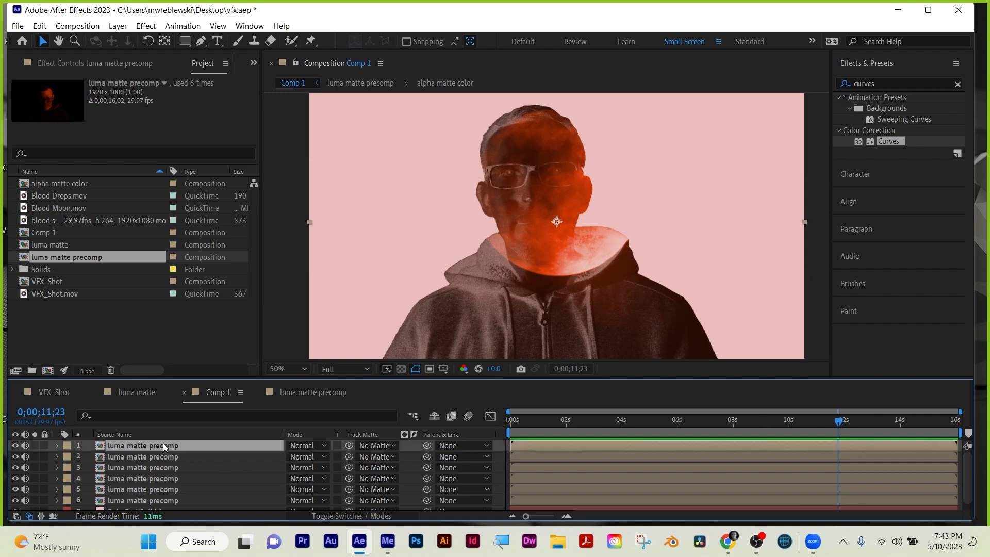
key(Delete)
click(162, 444)
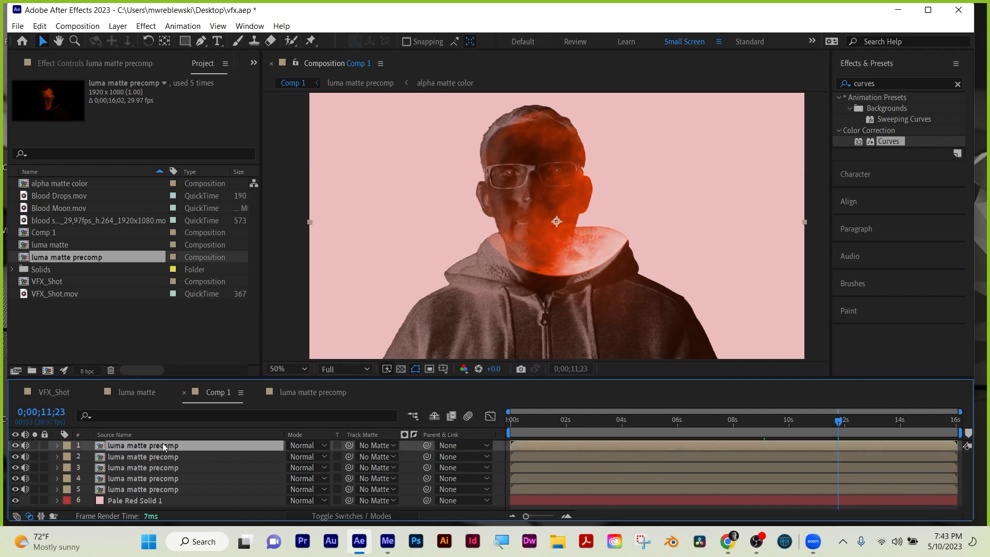
key(Delete)
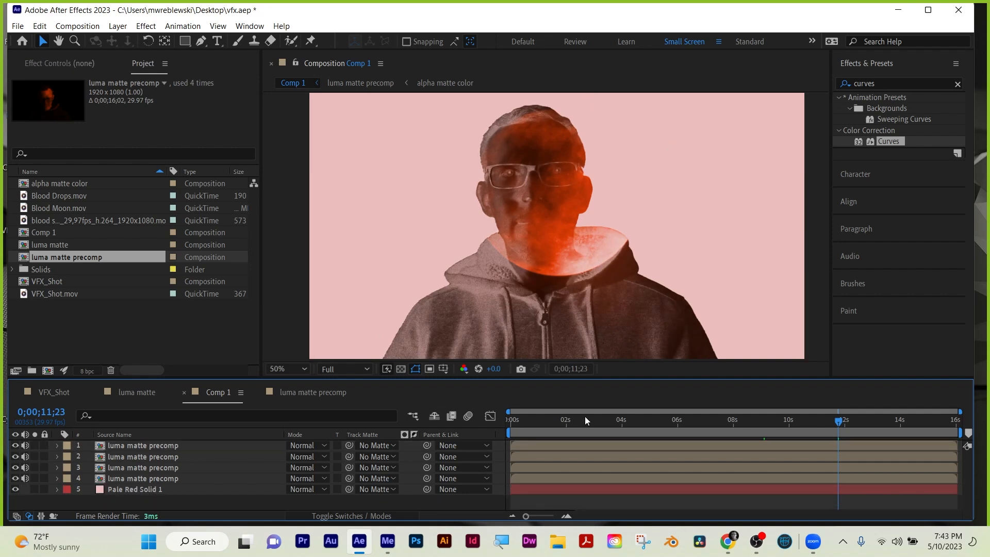